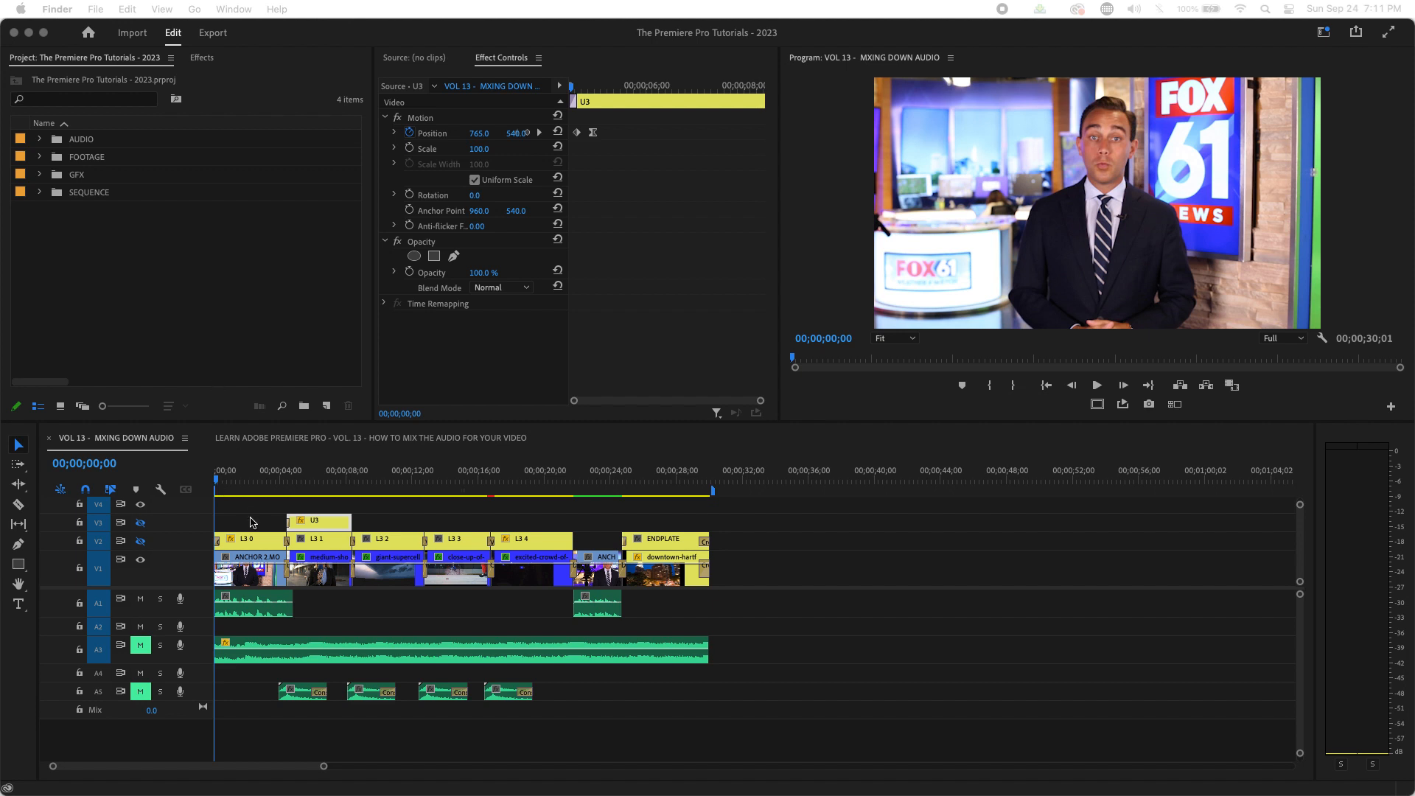
- Play the opening of the sequence from the start to hear the first anchor clip
left_click(265, 480)
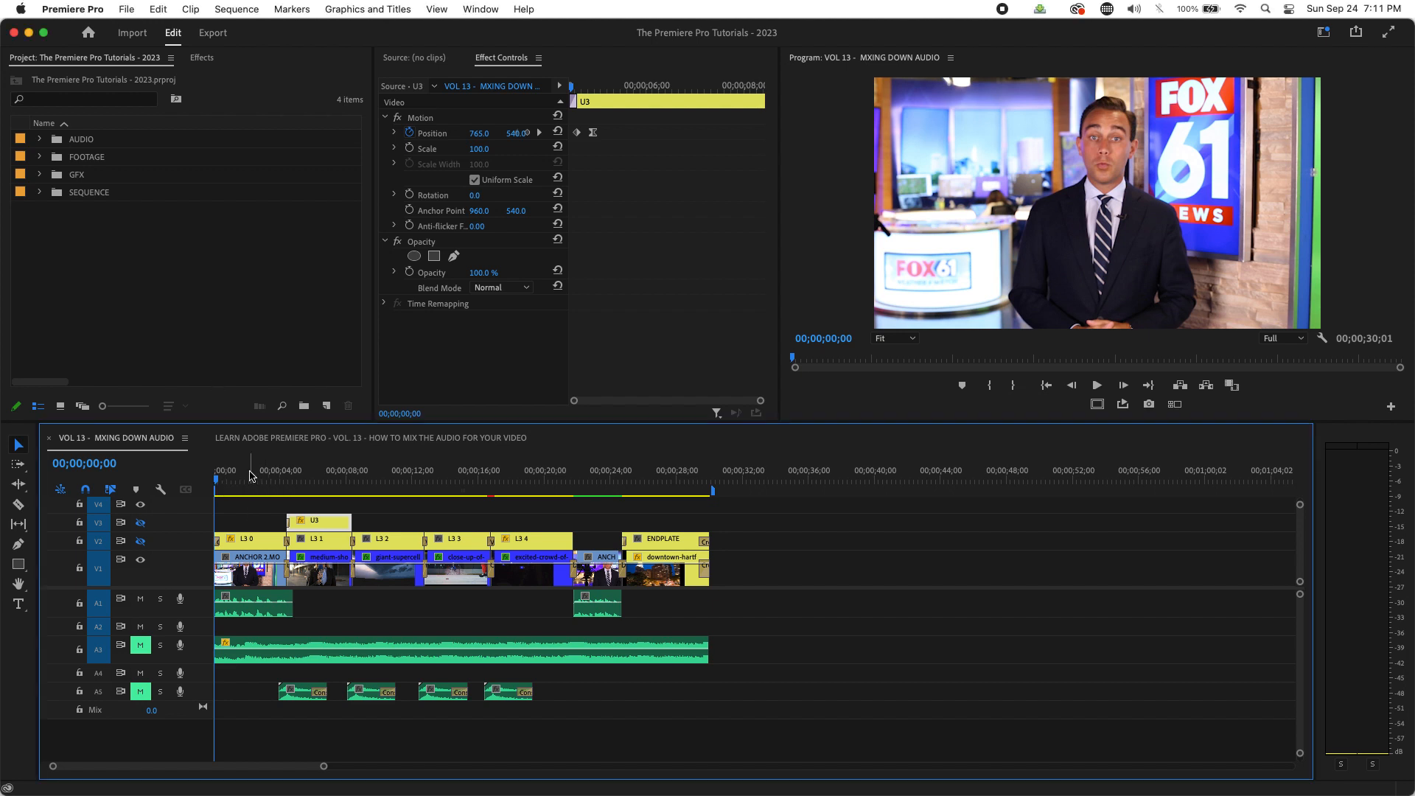
left_click(242, 475)
left_click_drag(242, 476, 164, 487)
key("space")
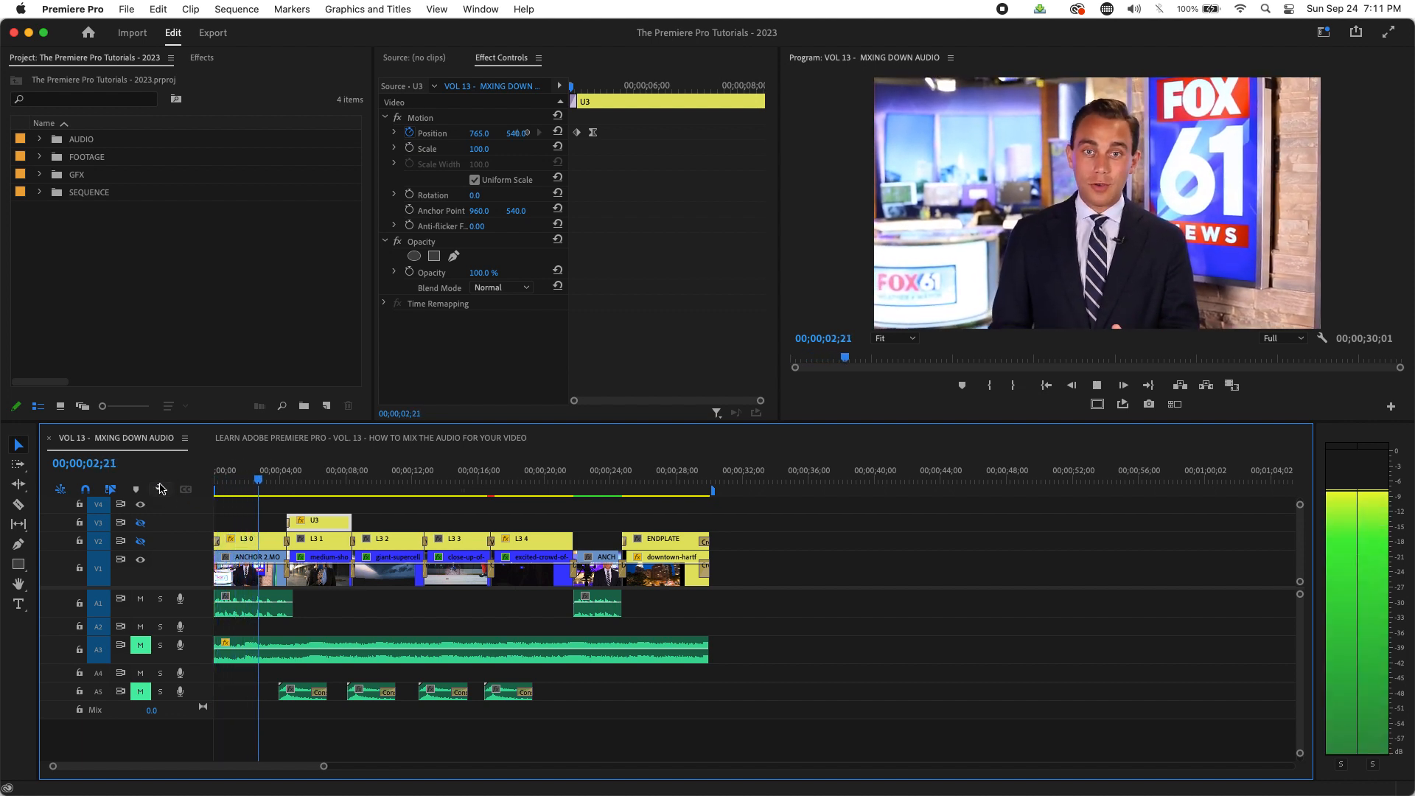
key("space")
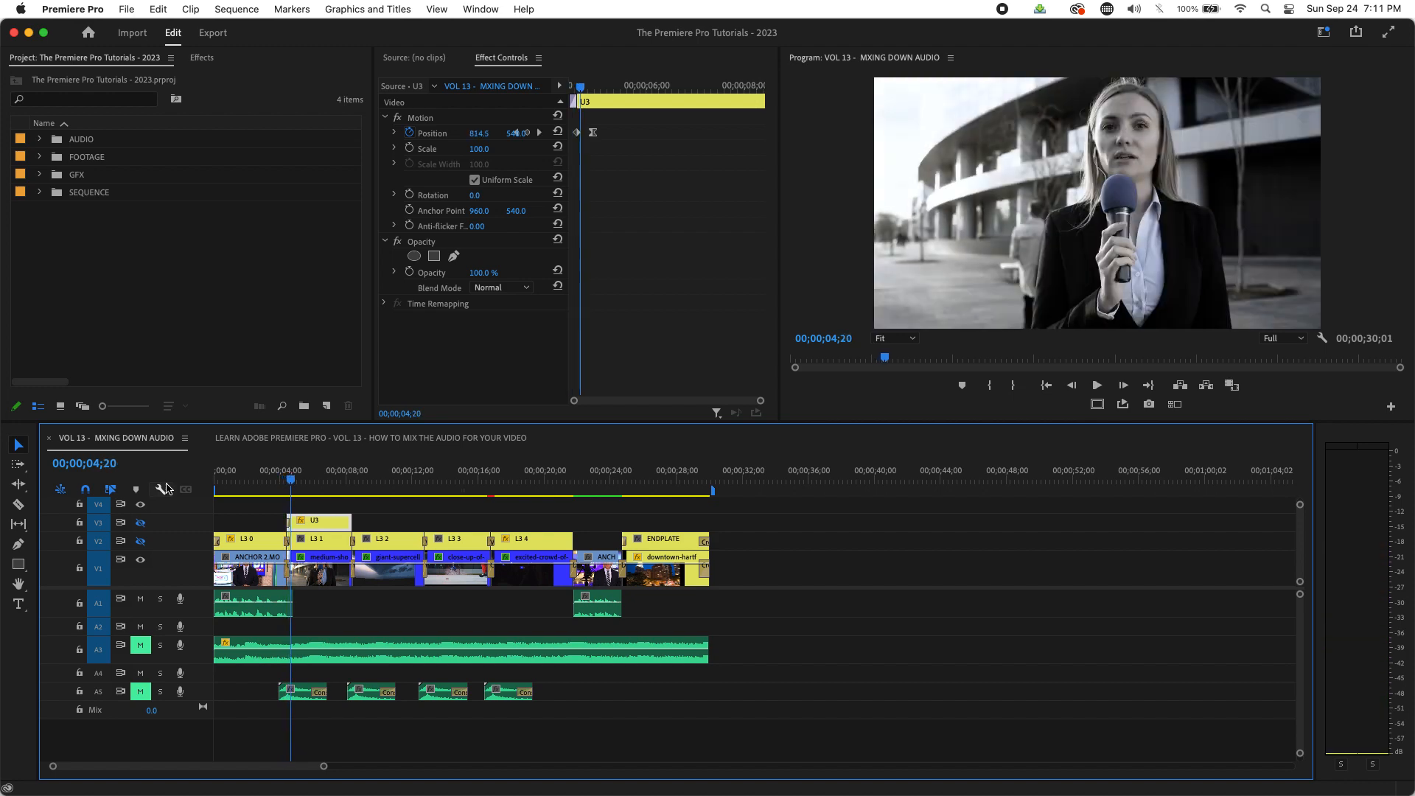
- Turn on the output of video tracks V2 and V3 and unmute audio tracks A3 and A5
left_click_drag(272, 488, 410, 494)
left_click(140, 541)
left_click(140, 523)
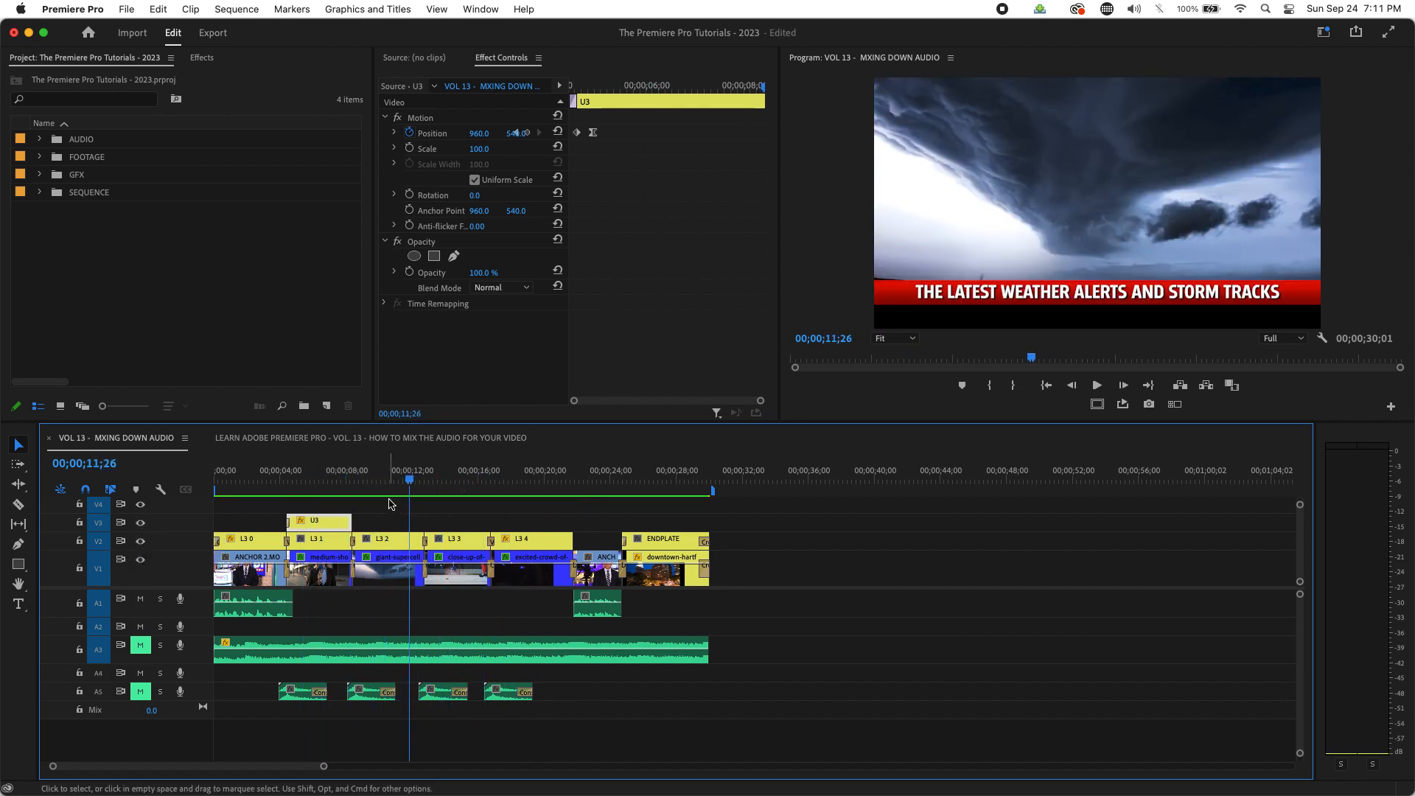
left_click_drag(398, 480, 442, 496)
left_click(144, 650)
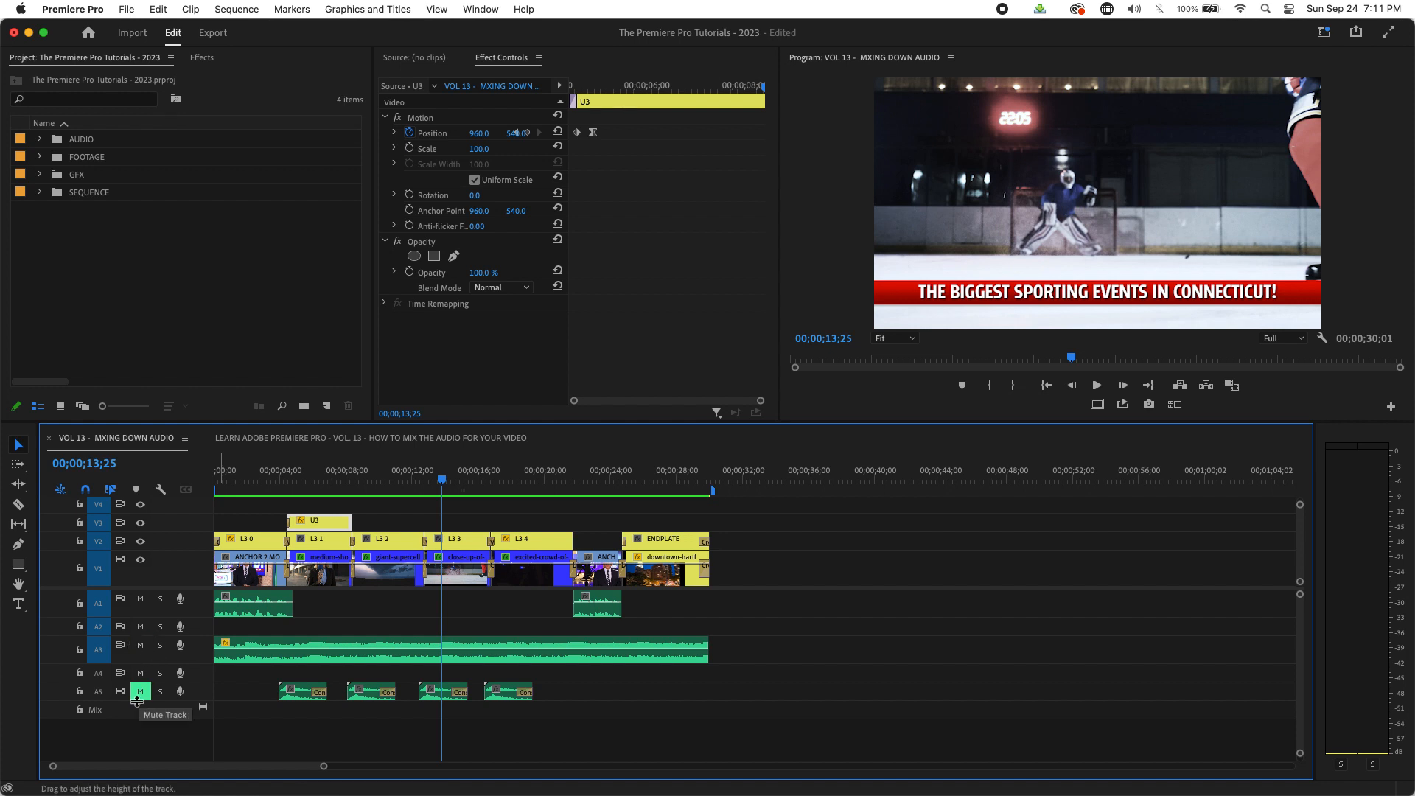
left_click(139, 693)
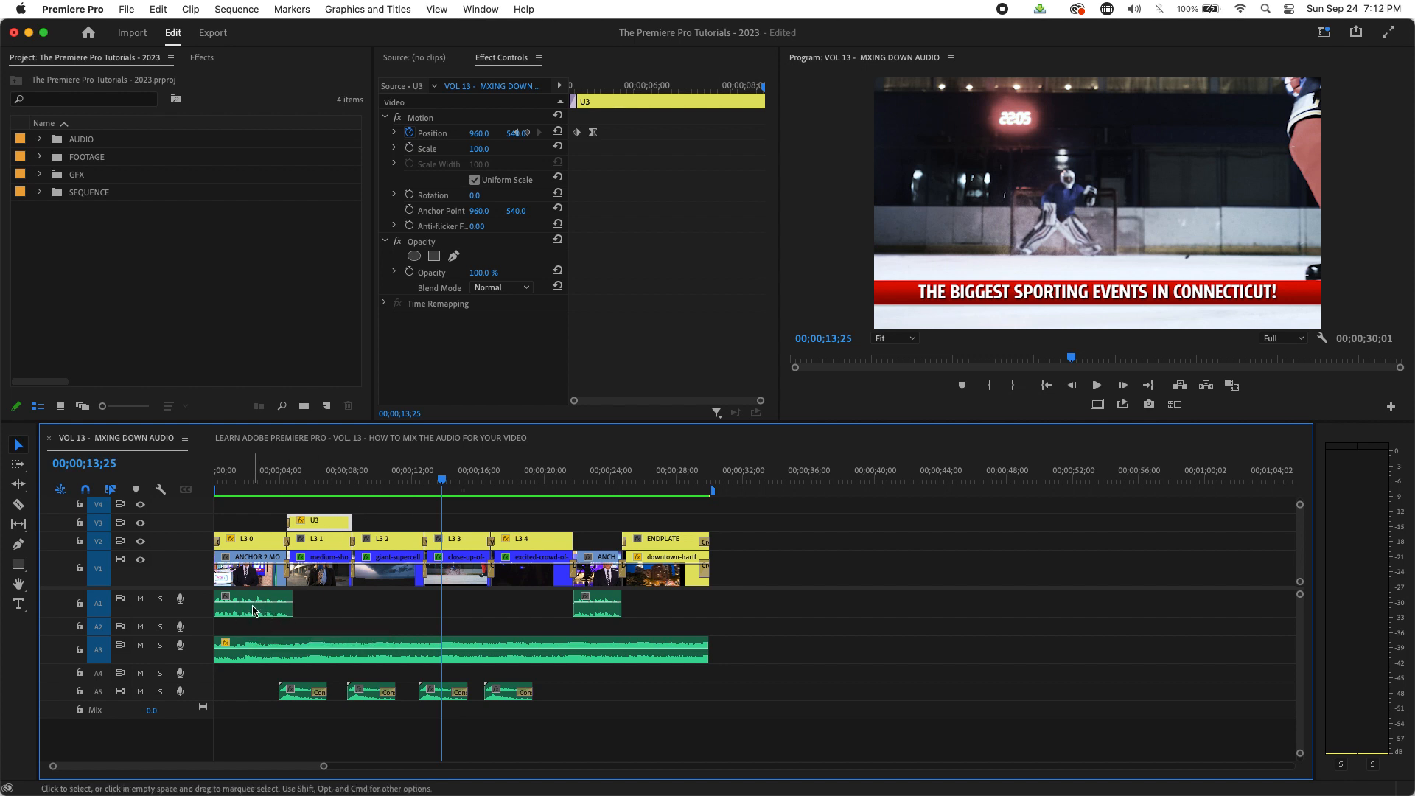
- Play the sequence from the beginning through the endplate to hear the unmixed audio, and return to the start
left_click(268, 478)
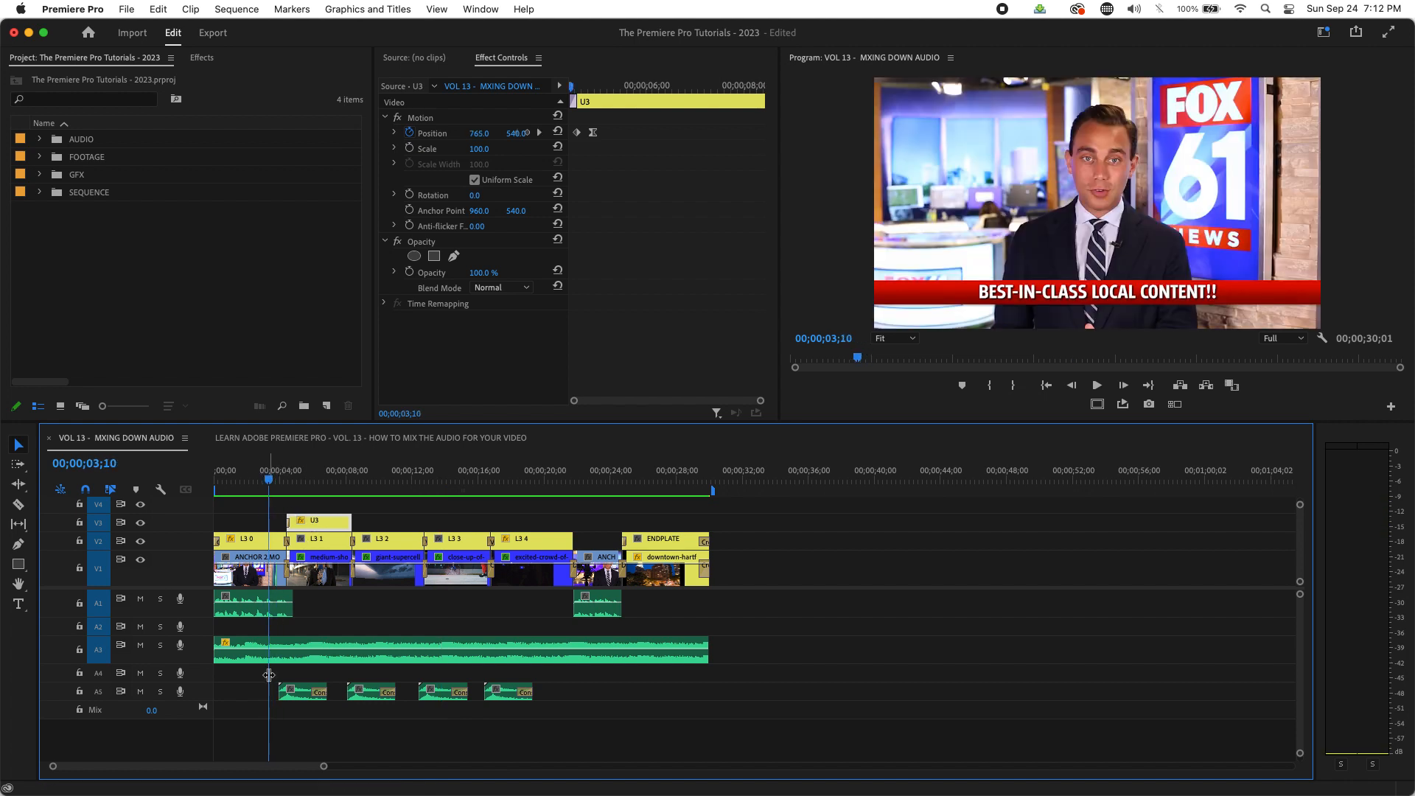
left_click(254, 656)
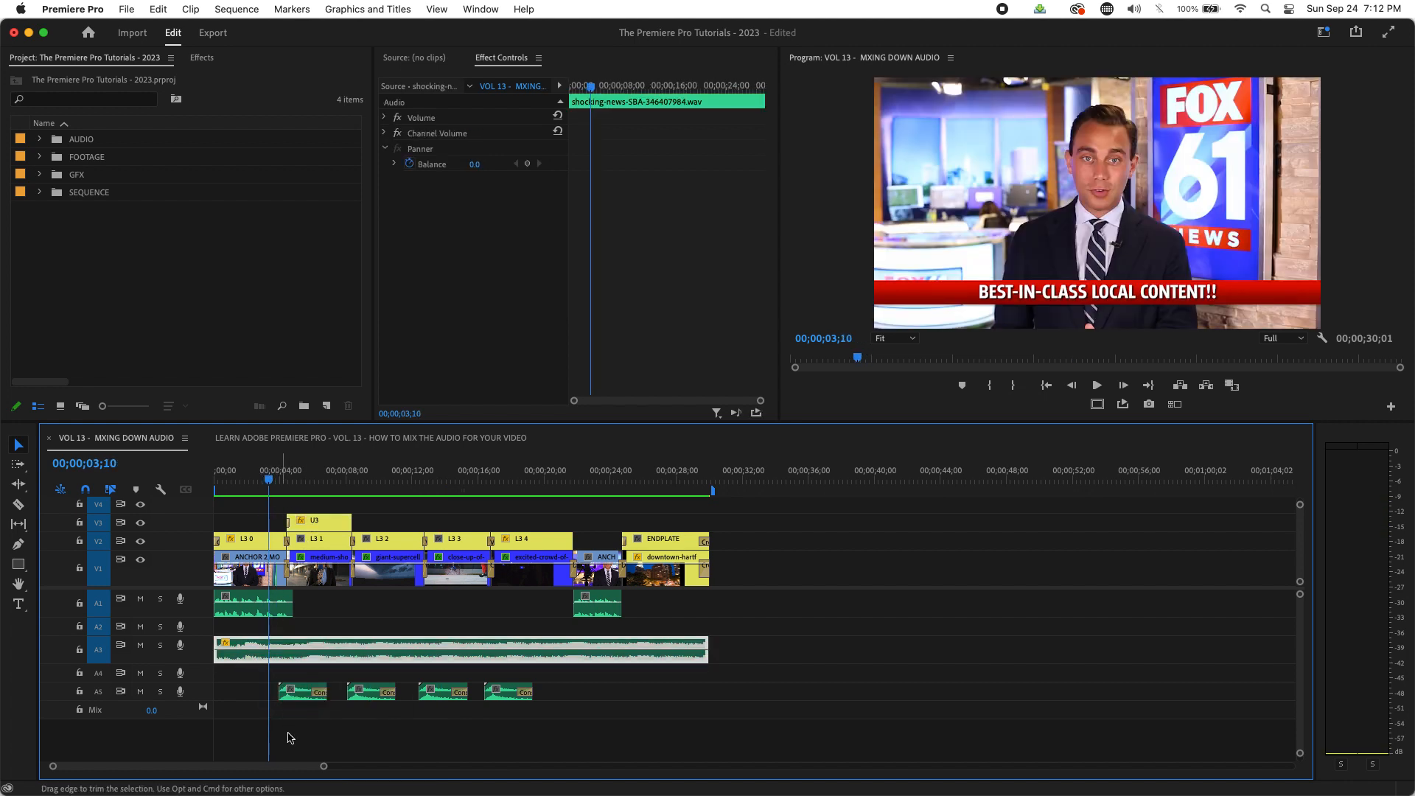
left_click(298, 710)
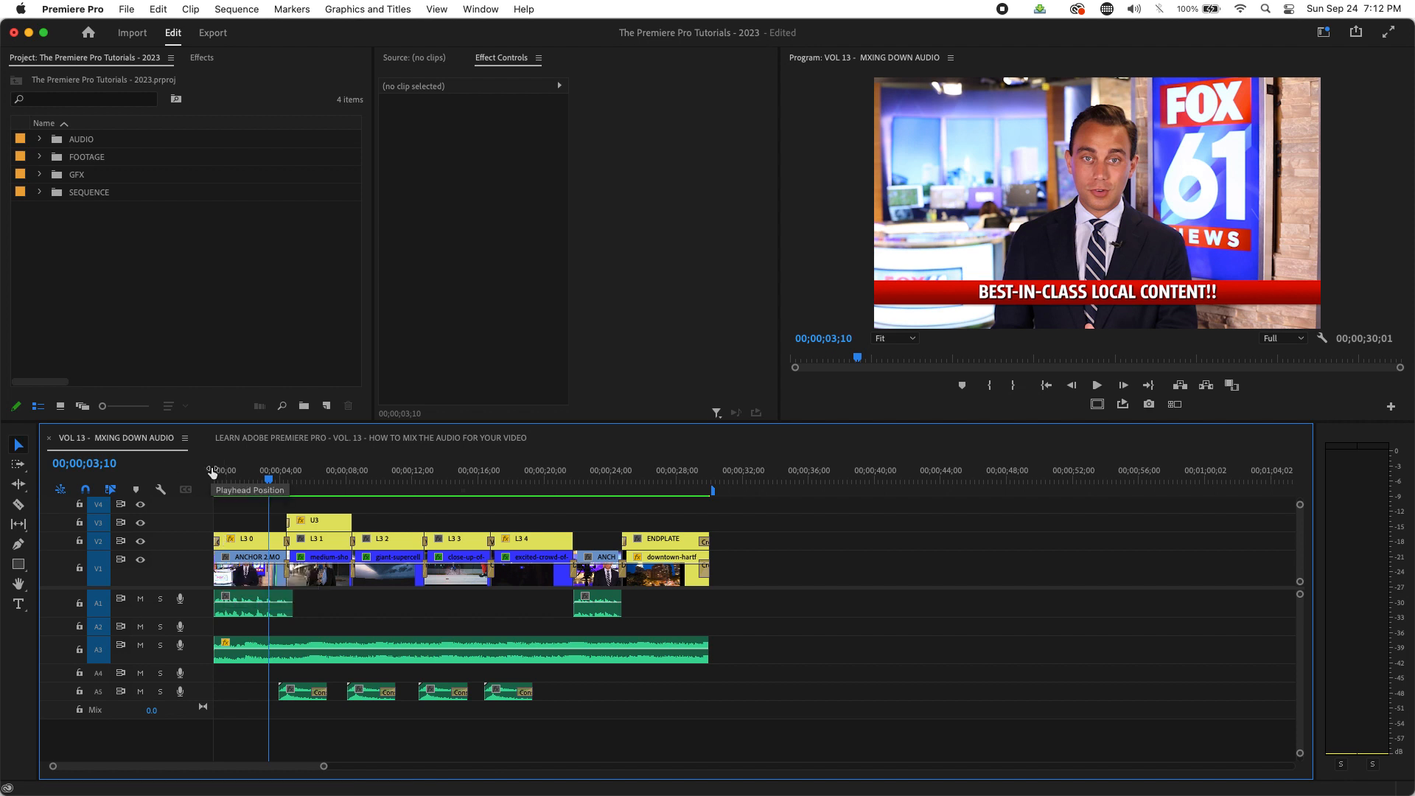
left_click_drag(267, 479, 167, 487)
key("space")
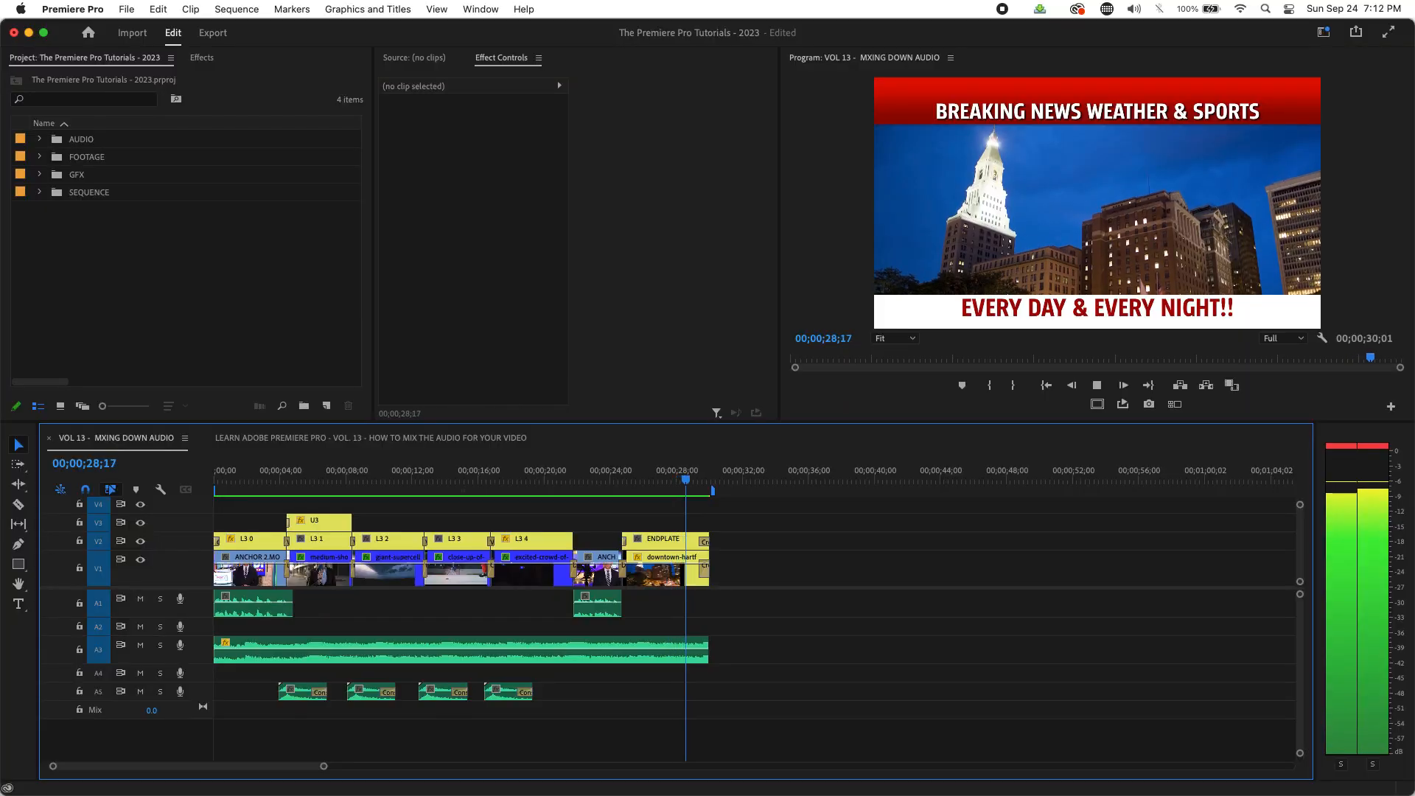
key("space")
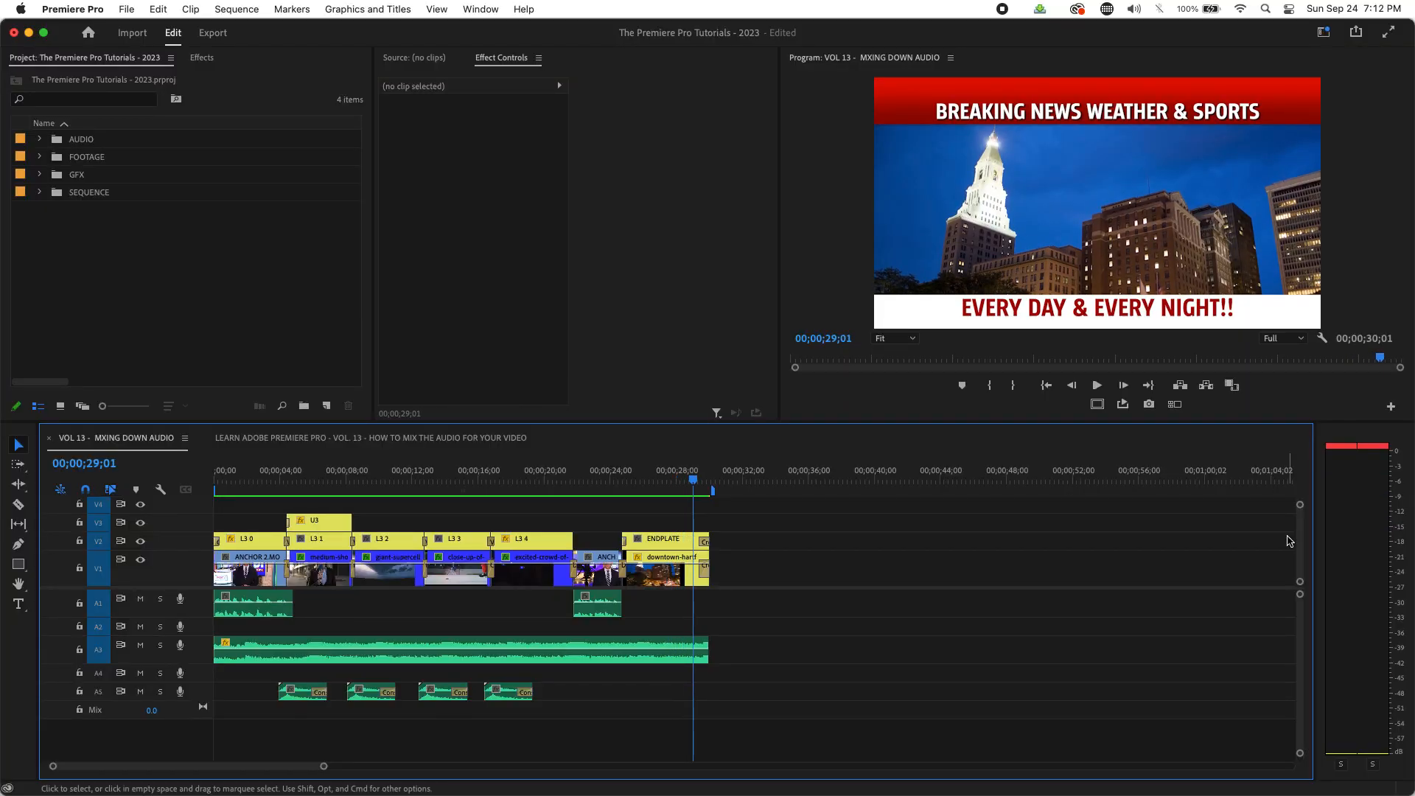
left_click_drag(608, 475, 102, 474)
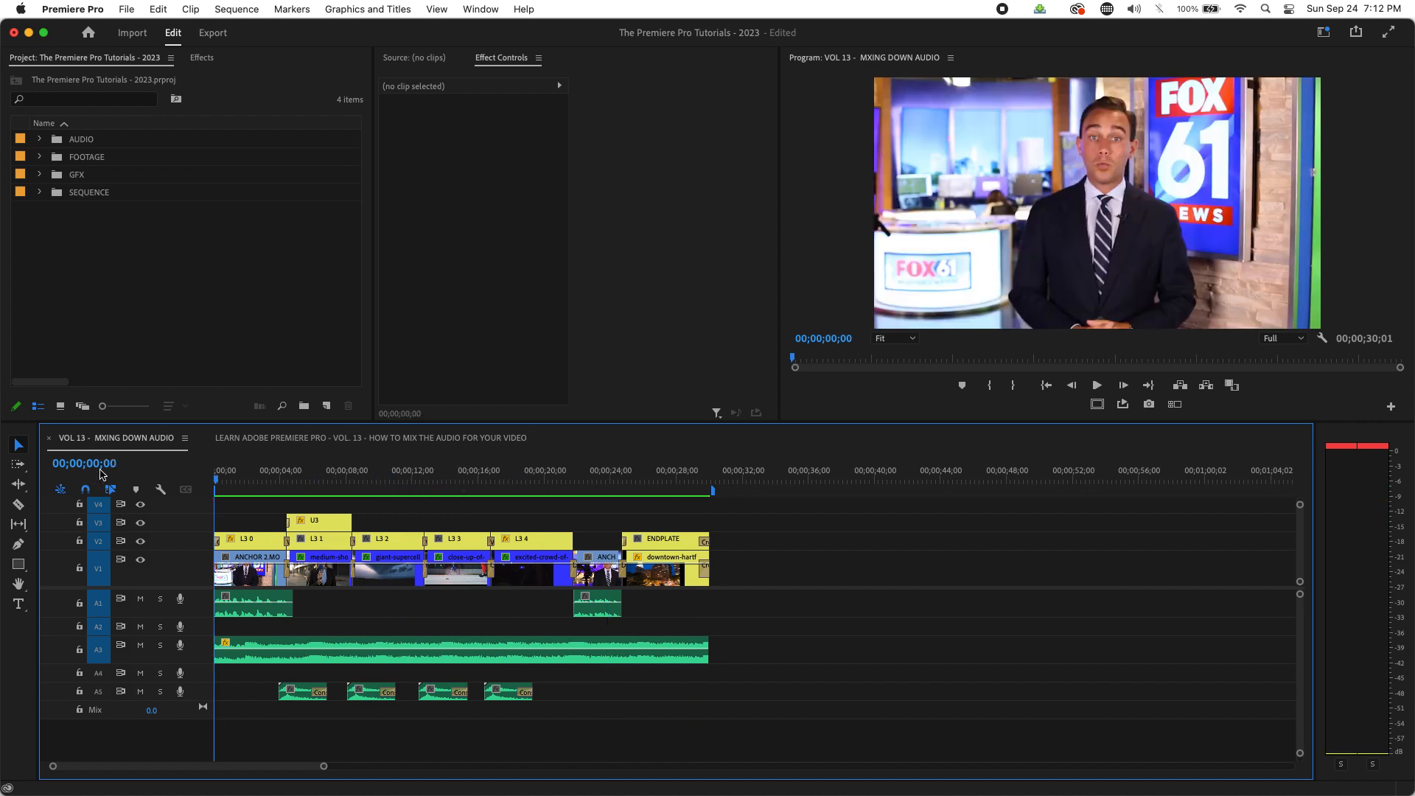
- Zoom the timeline to fill its width, widen the audio meters, enlarge the timeline area and expand audio track A1's height
key("equal")
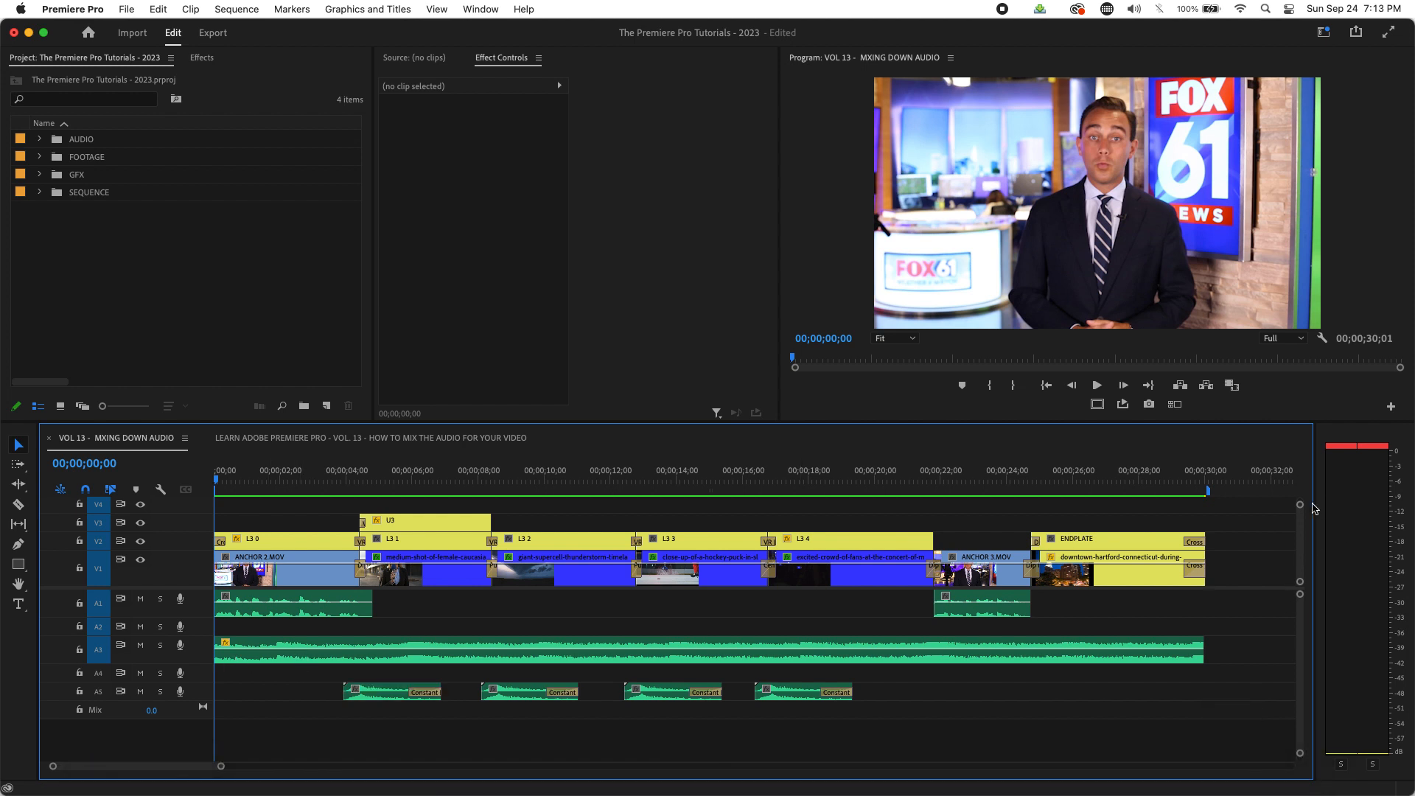
left_click_drag(1316, 499, 1275, 513)
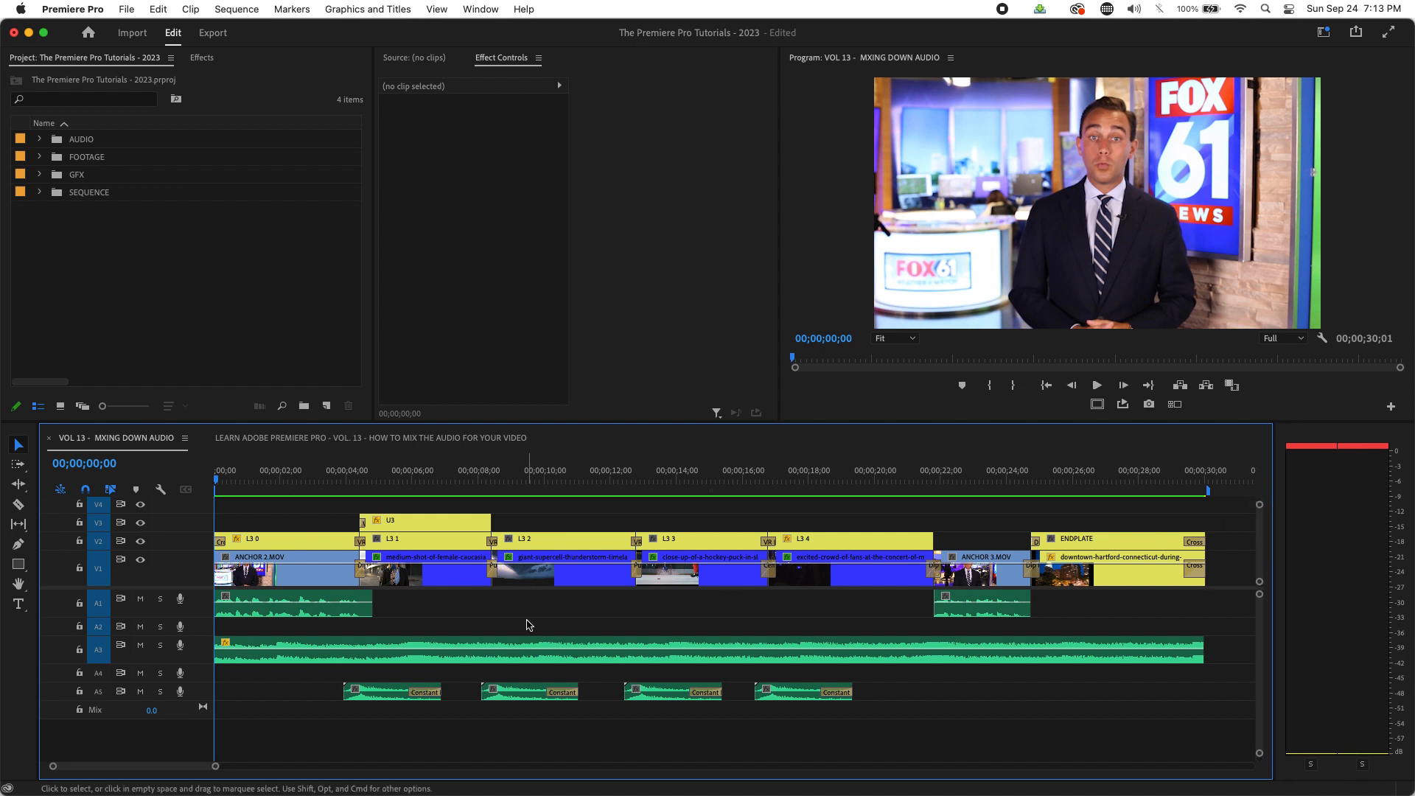
left_click_drag(580, 423, 599, 354)
left_click_drag(202, 543, 211, 577)
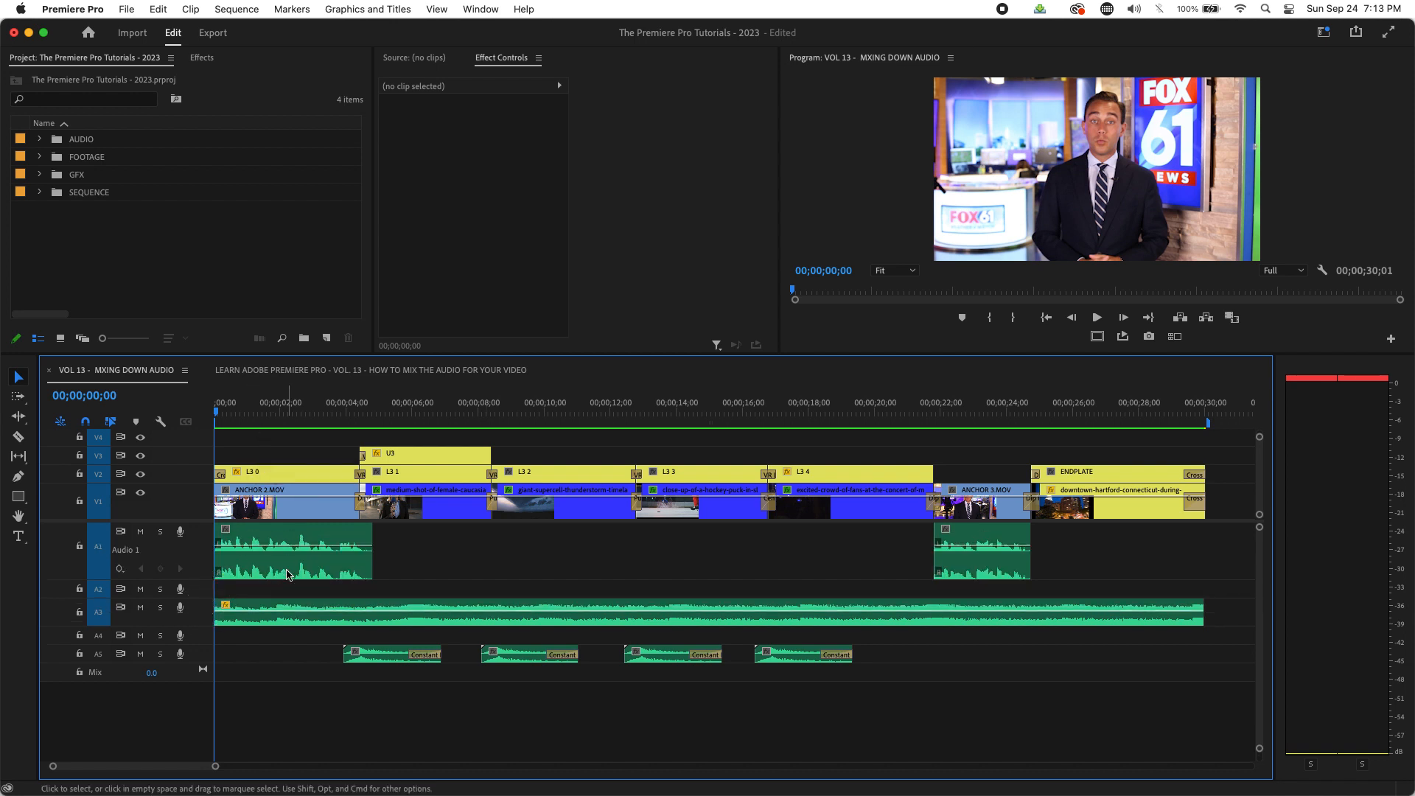
- Solo audio track A1 and play it from the start of the sequence
left_click(280, 413)
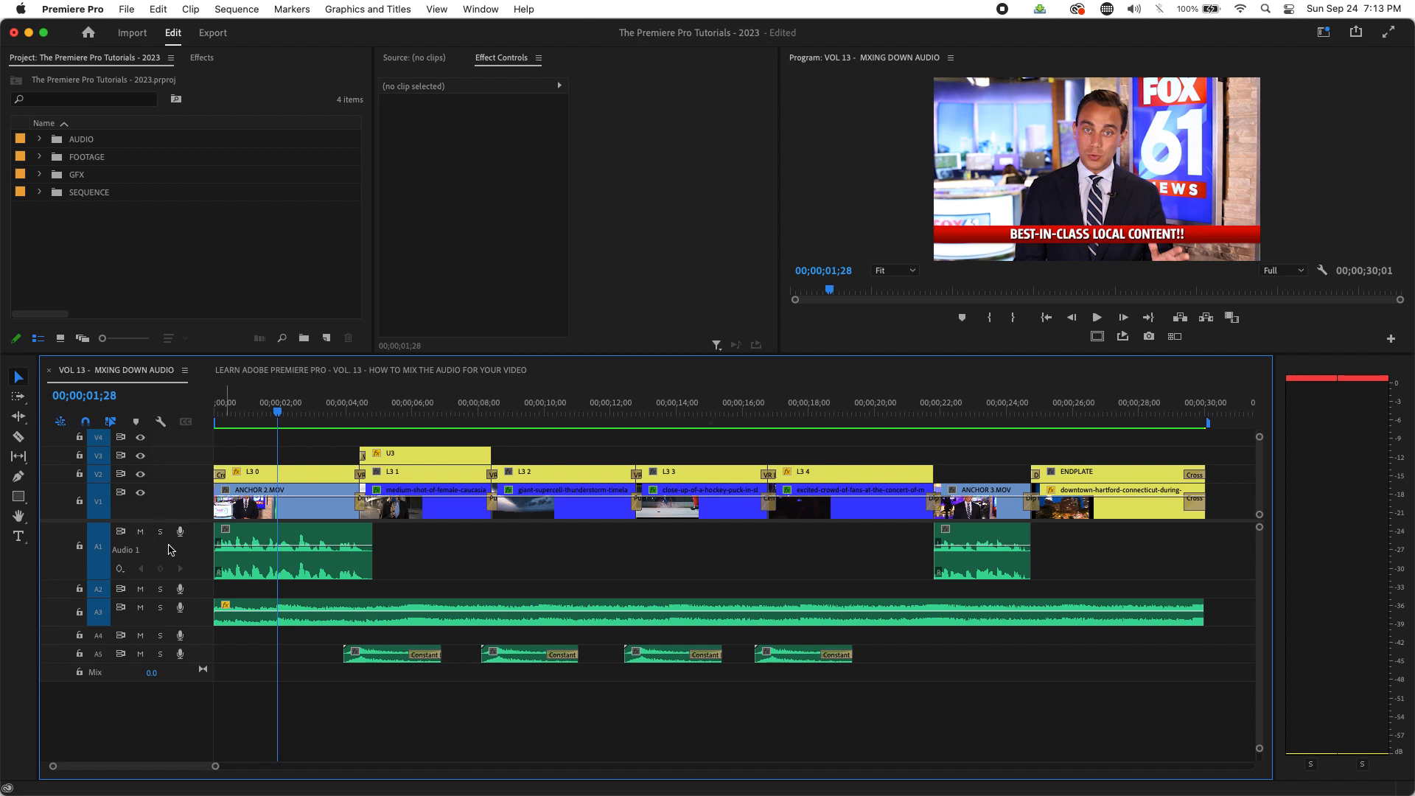
left_click(160, 533)
left_click(280, 413)
left_click_drag(281, 415, 178, 430)
key("space")
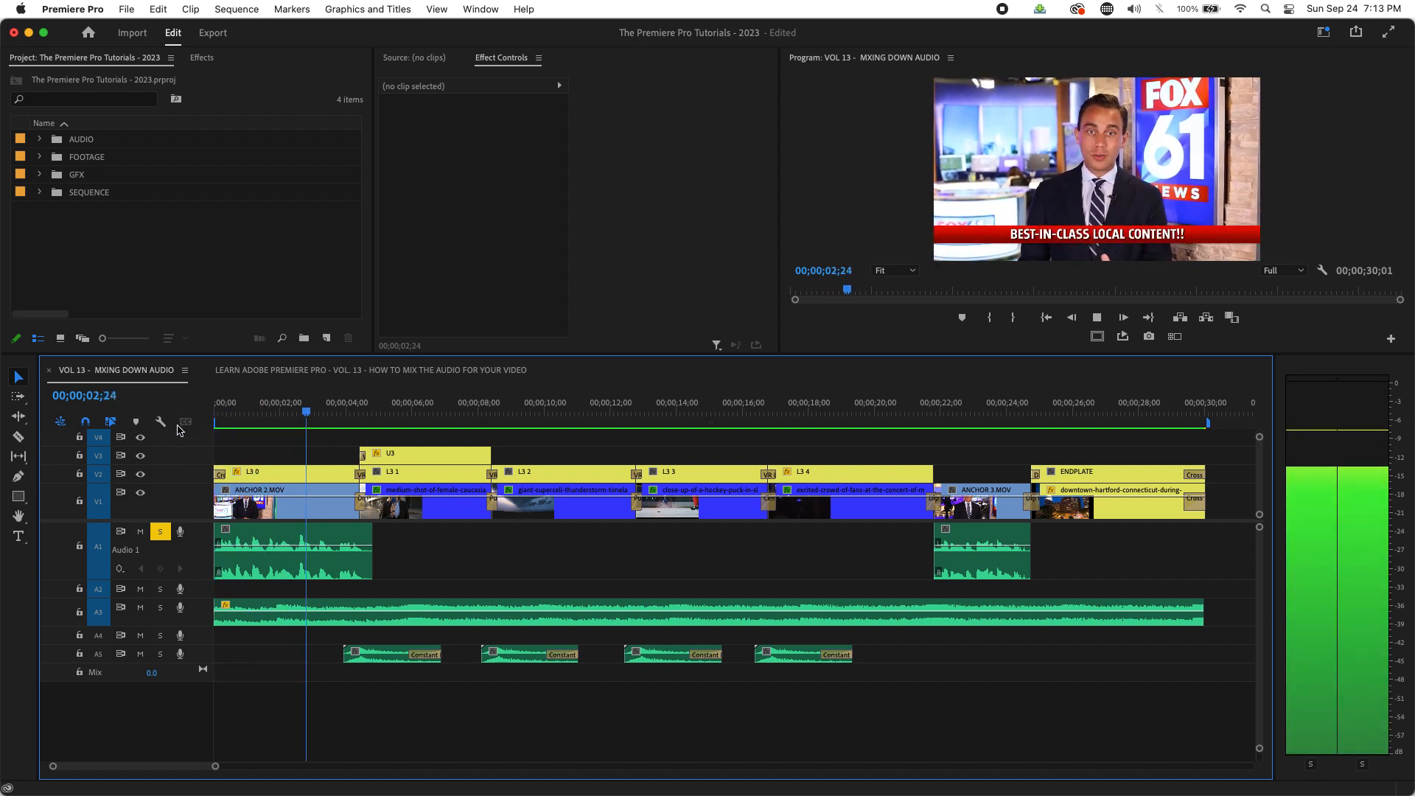
- Listen to the second anchor clip on A1 from about 22 seconds, and replay the first one while checking the audio meters
left_click(940, 406)
key("space")
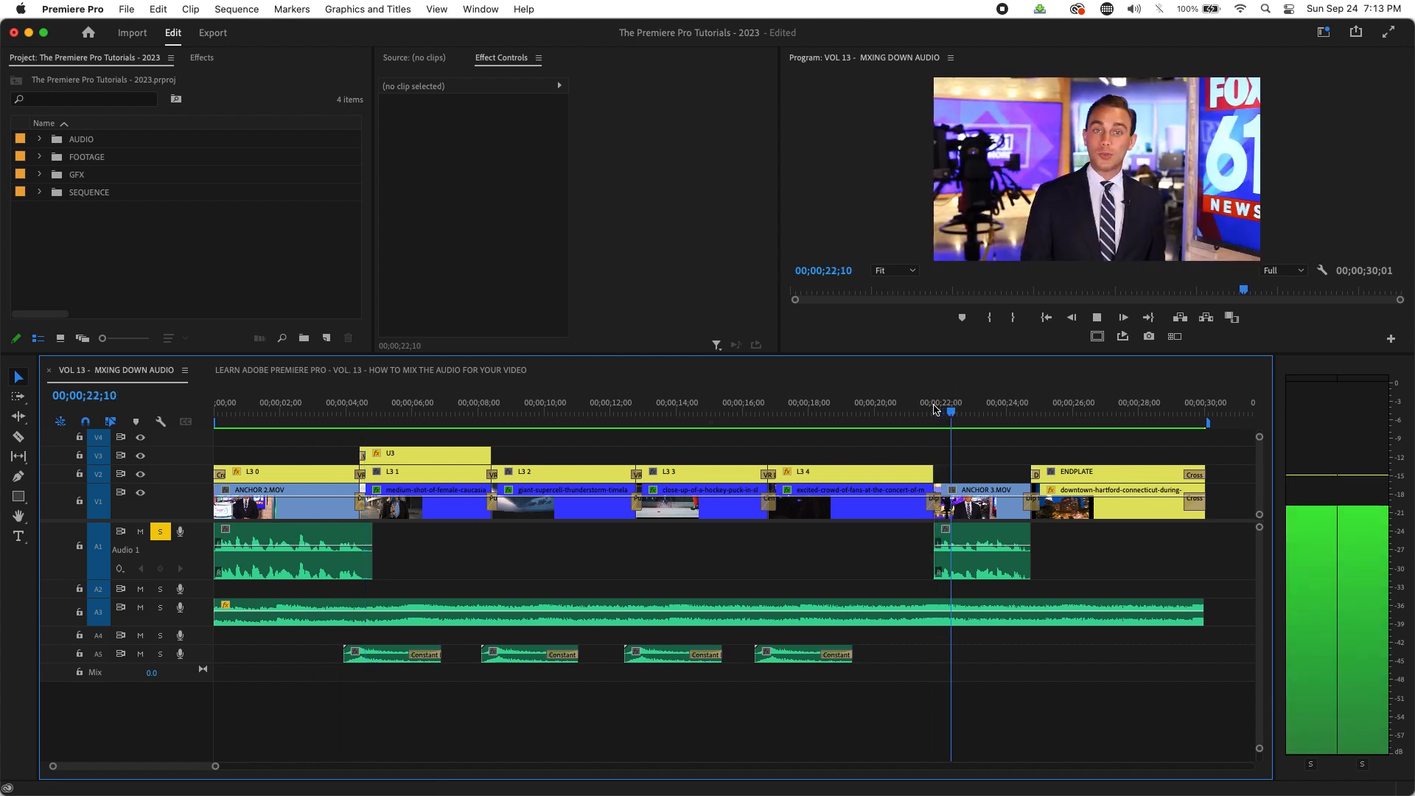
left_click(1000, 417)
key("Home")
key("space")
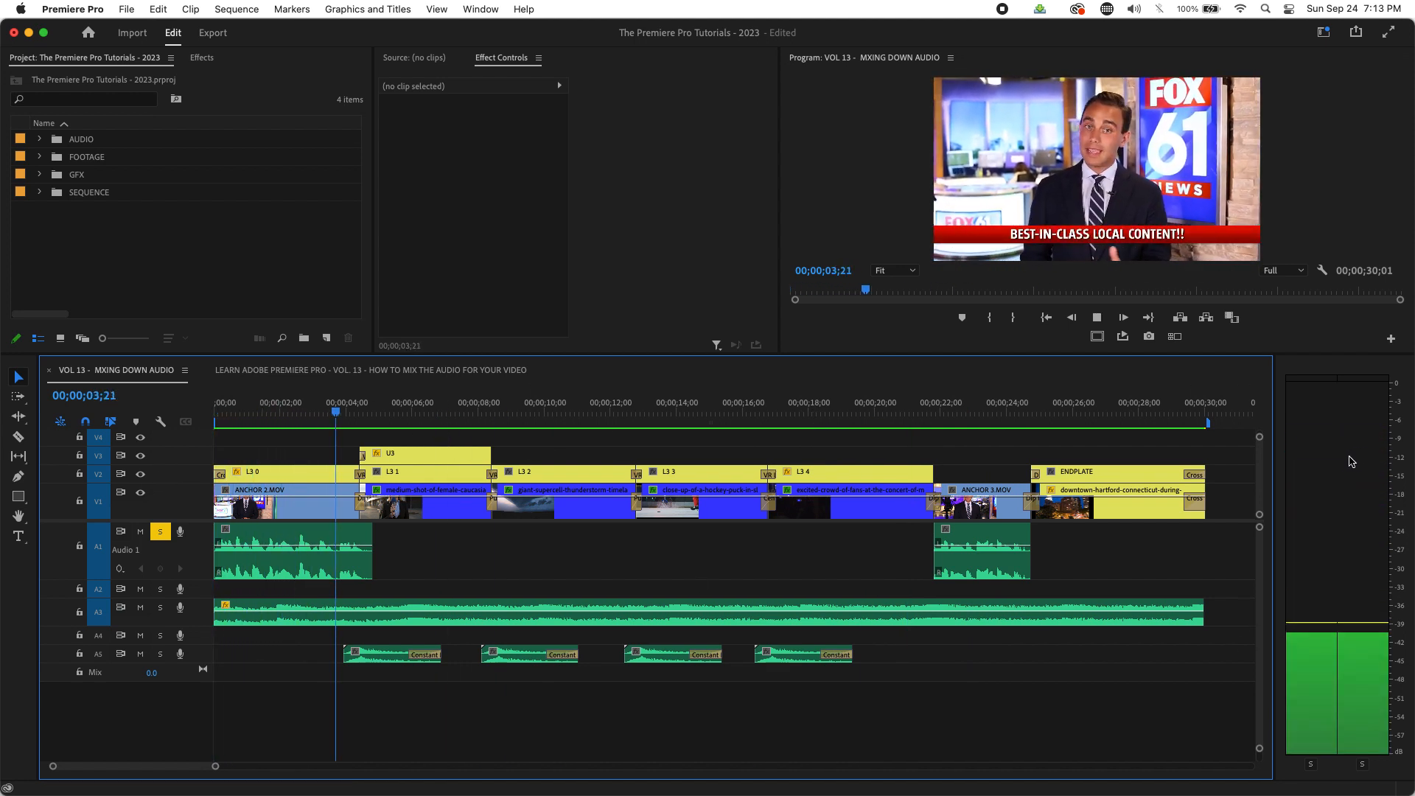
key("space")
left_click_drag(379, 411, 265, 415)
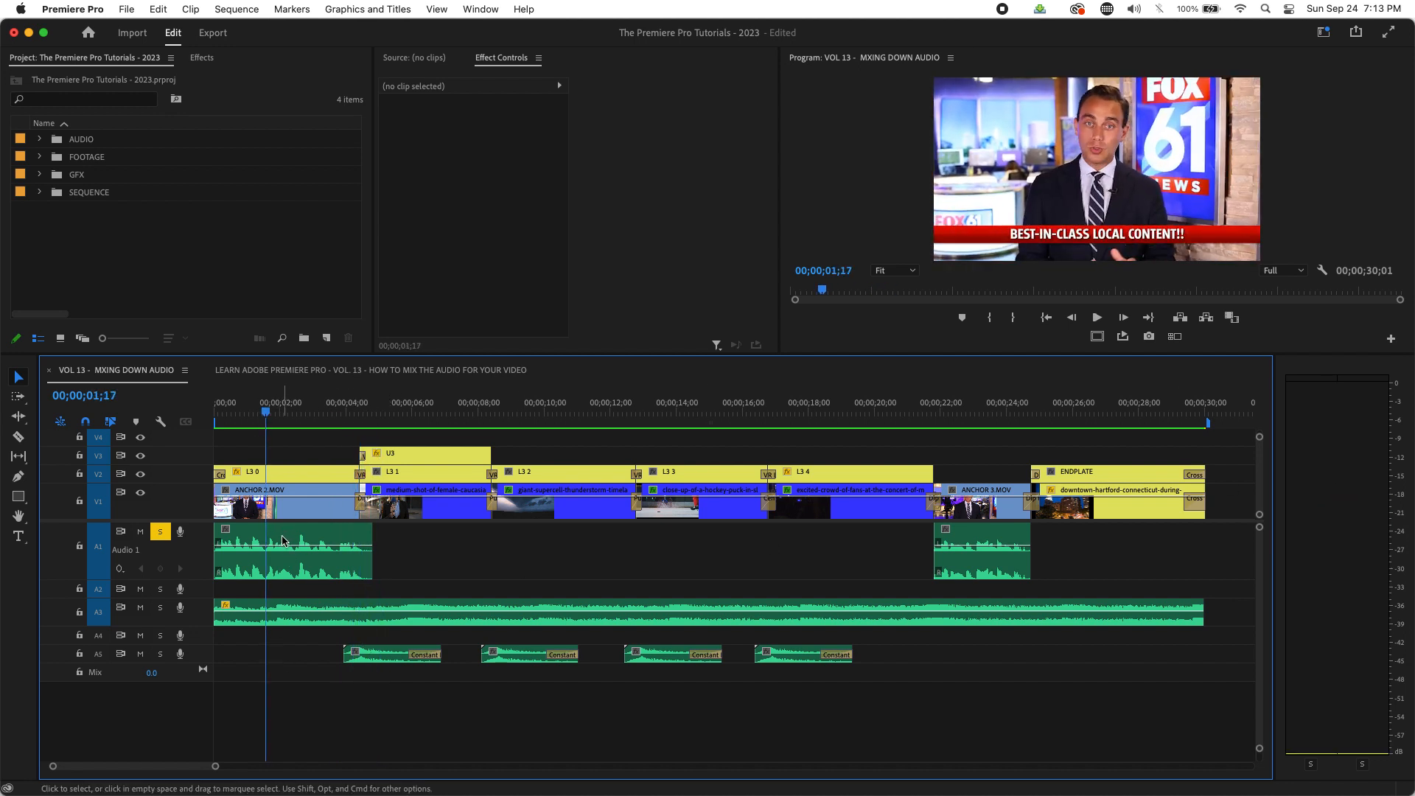
- Raise the volume level line of the first anchor clip on A1 and play it back from the start to check its loudness
mouse_move(283, 544)
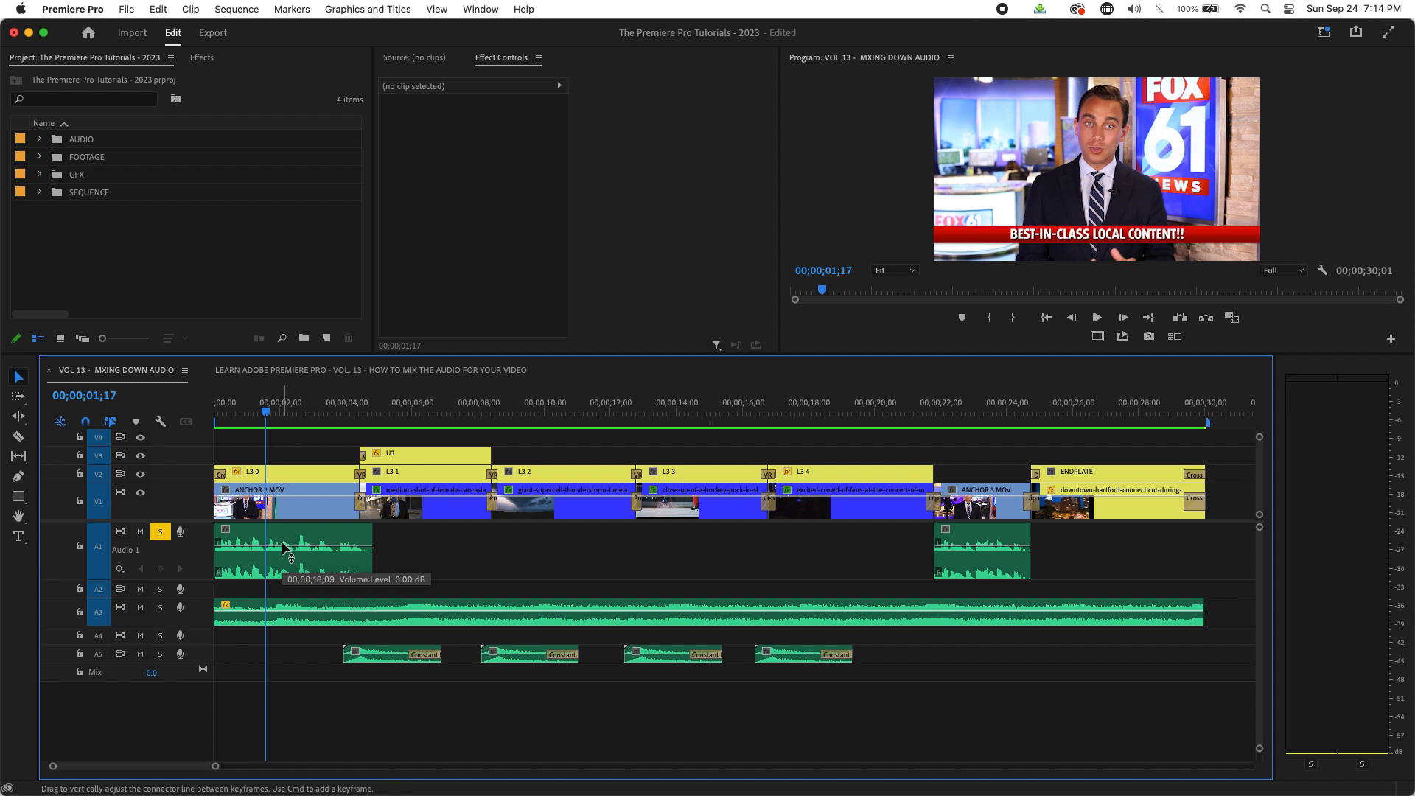
left_click(283, 545)
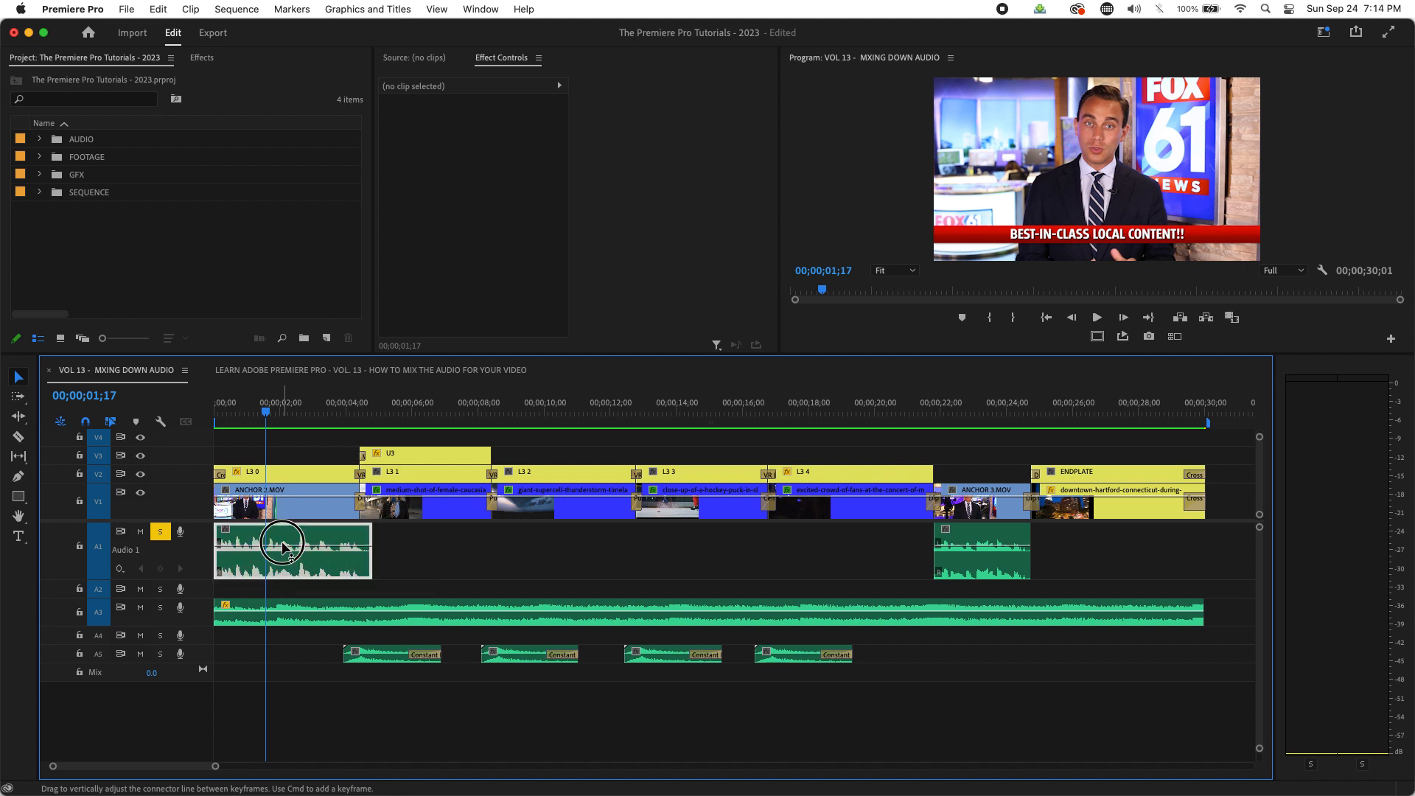
left_click_drag(283, 545, 283, 539)
left_click_drag(280, 415, 216, 405)
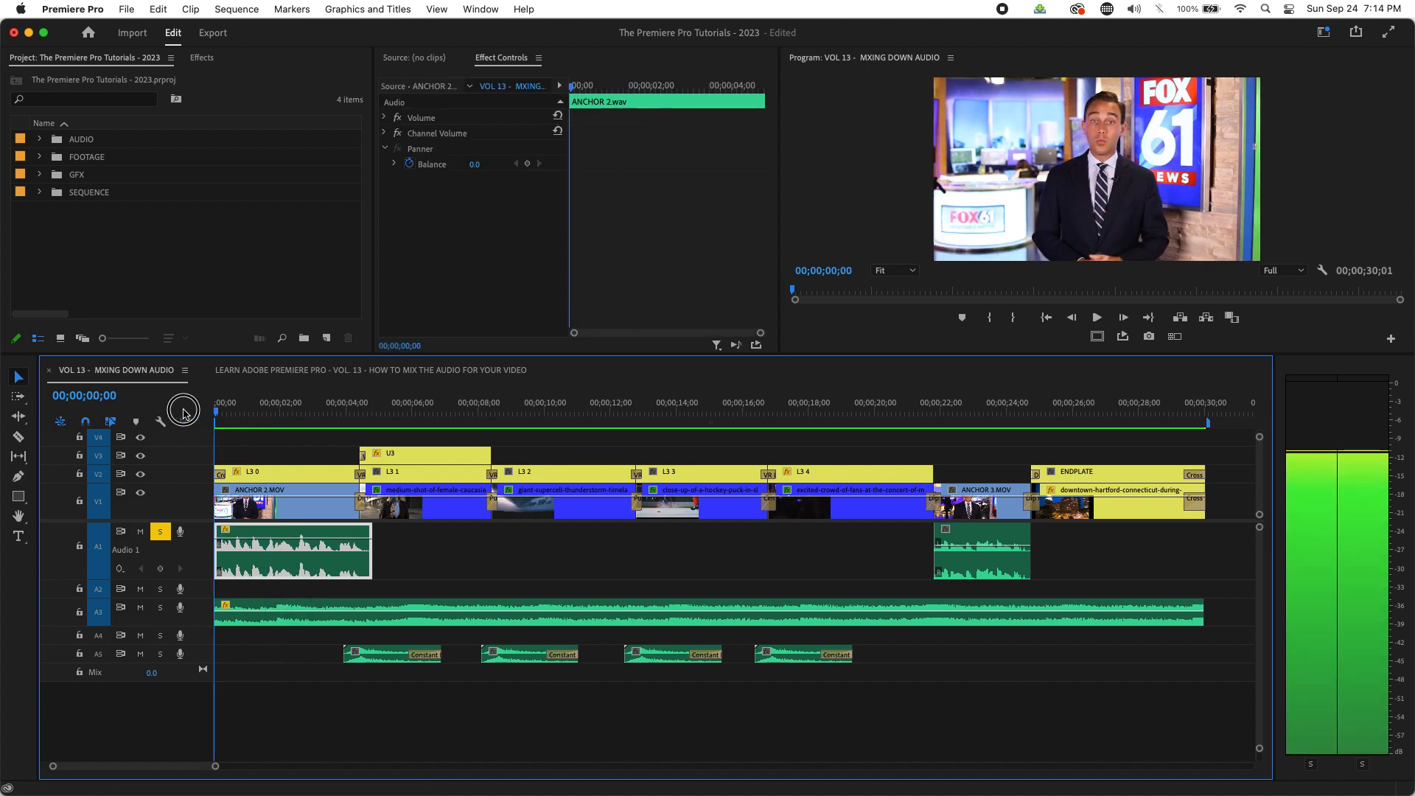
key("space")
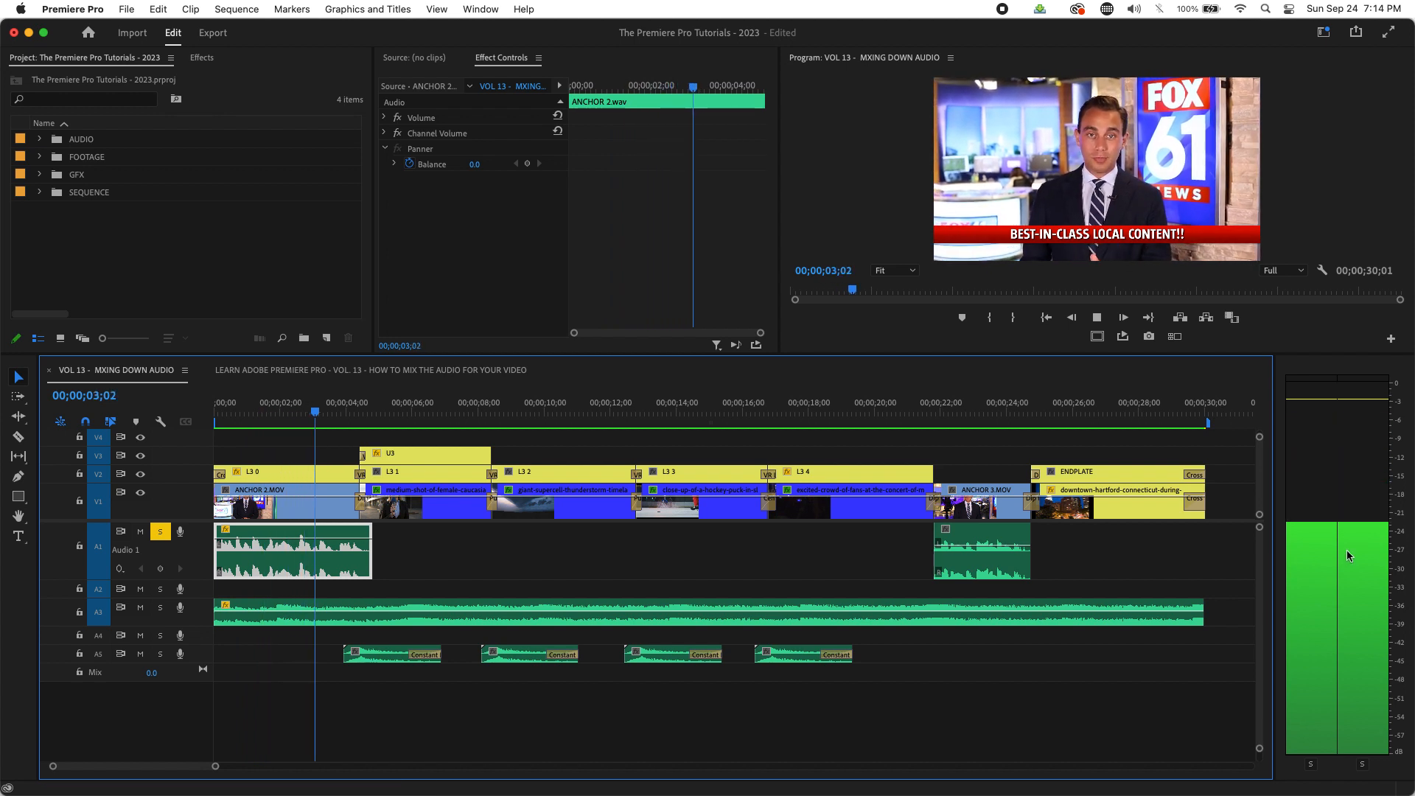
key("space")
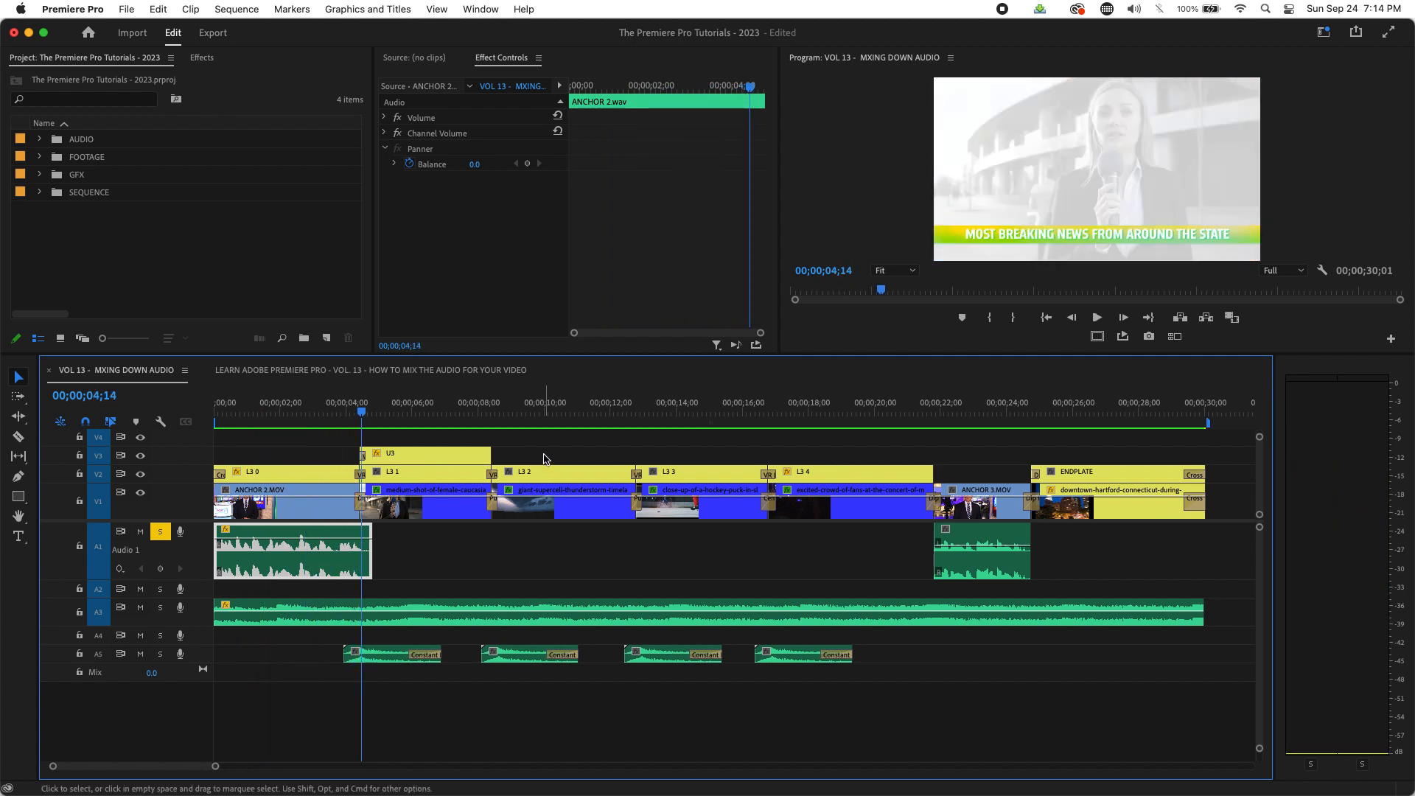
left_click(215, 410)
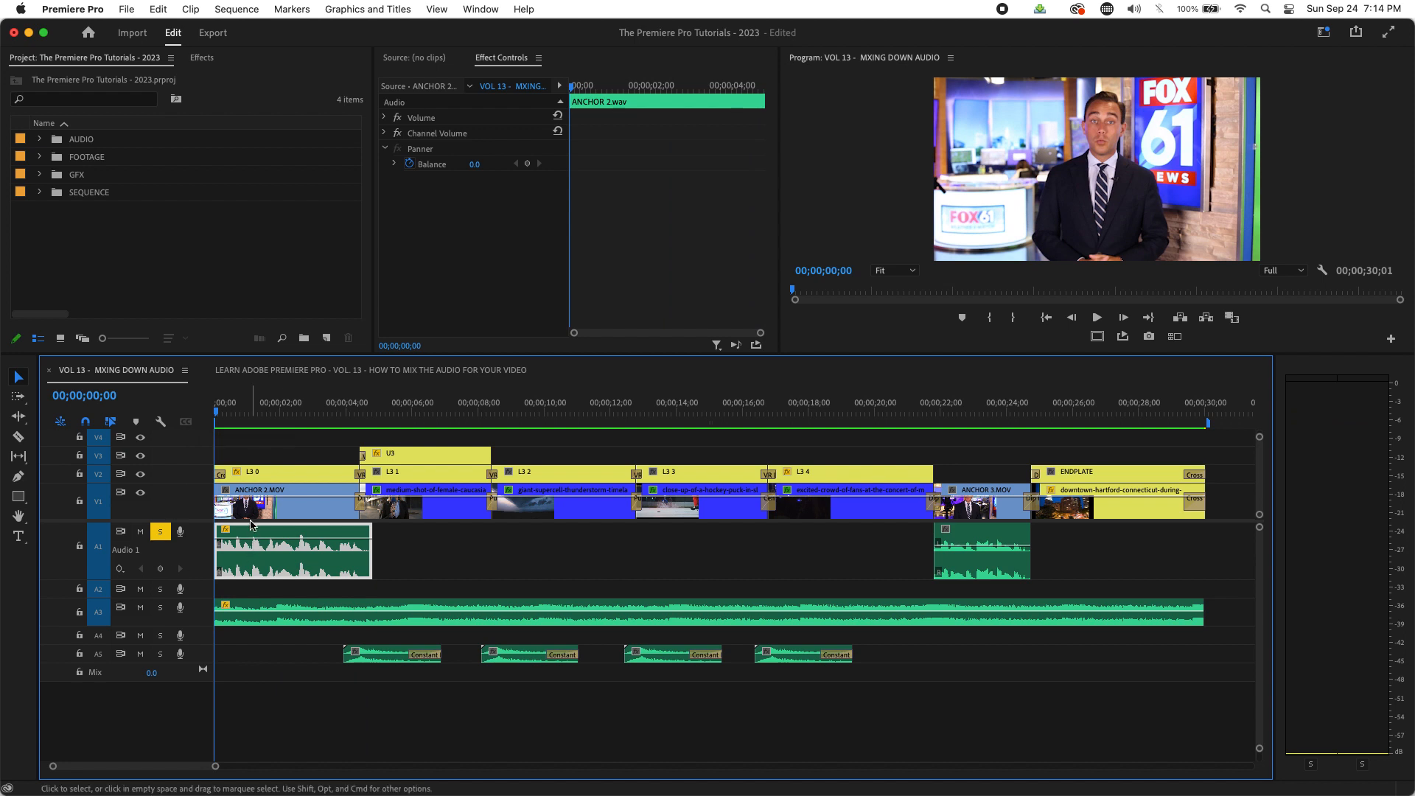
key("space")
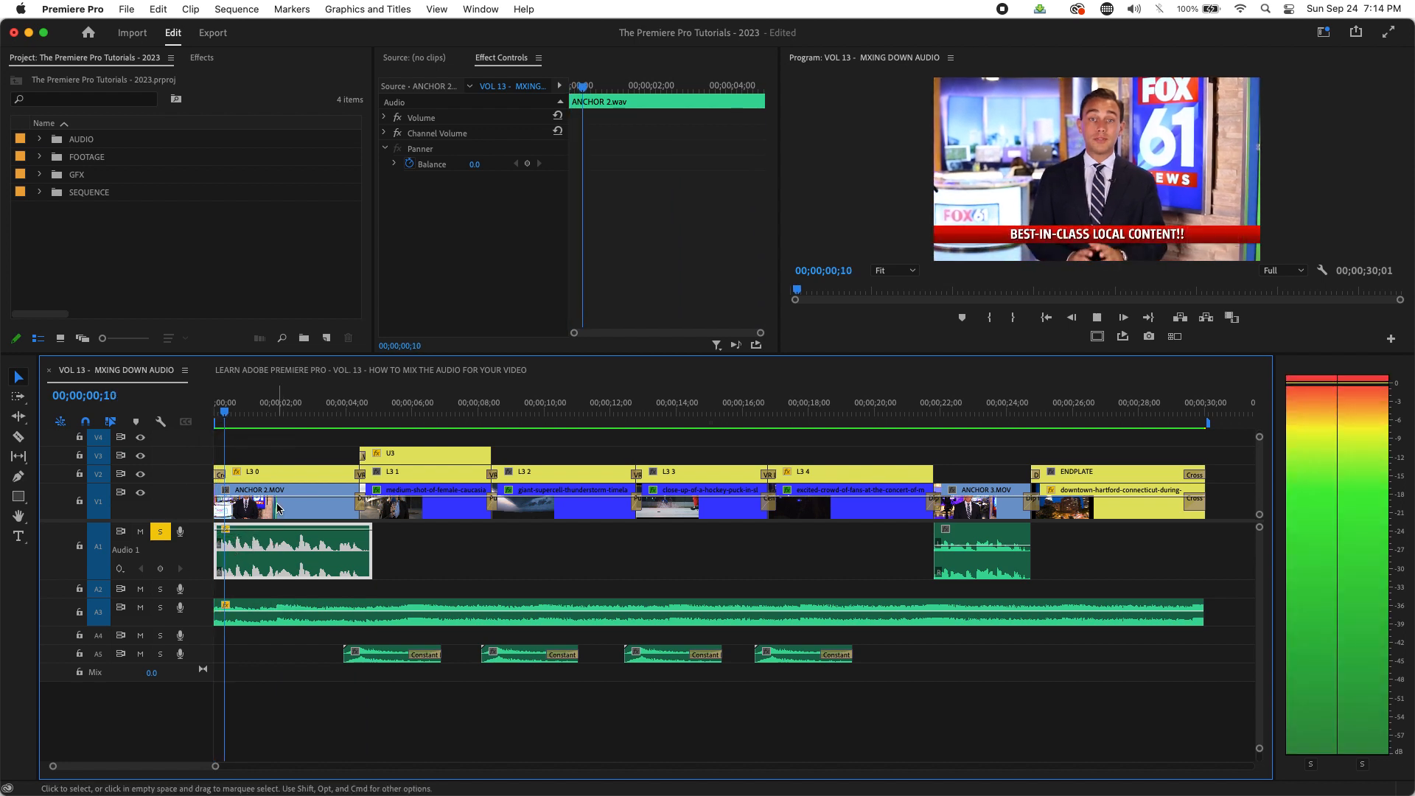
key("space")
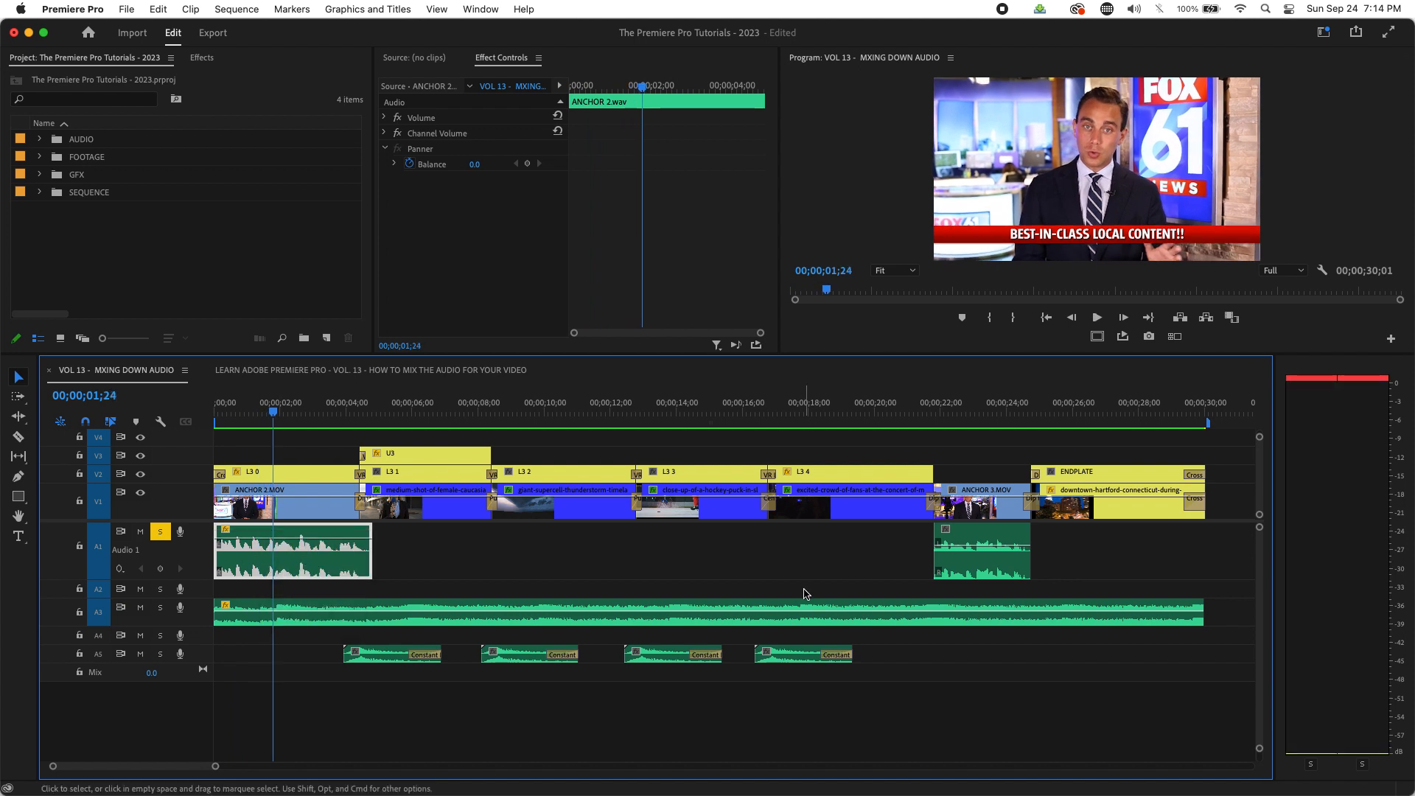
- Adjust the audio gain of the ANCHOR 2.wav clip on A1 by 6 dB
left_click(461, 534)
left_click(319, 558)
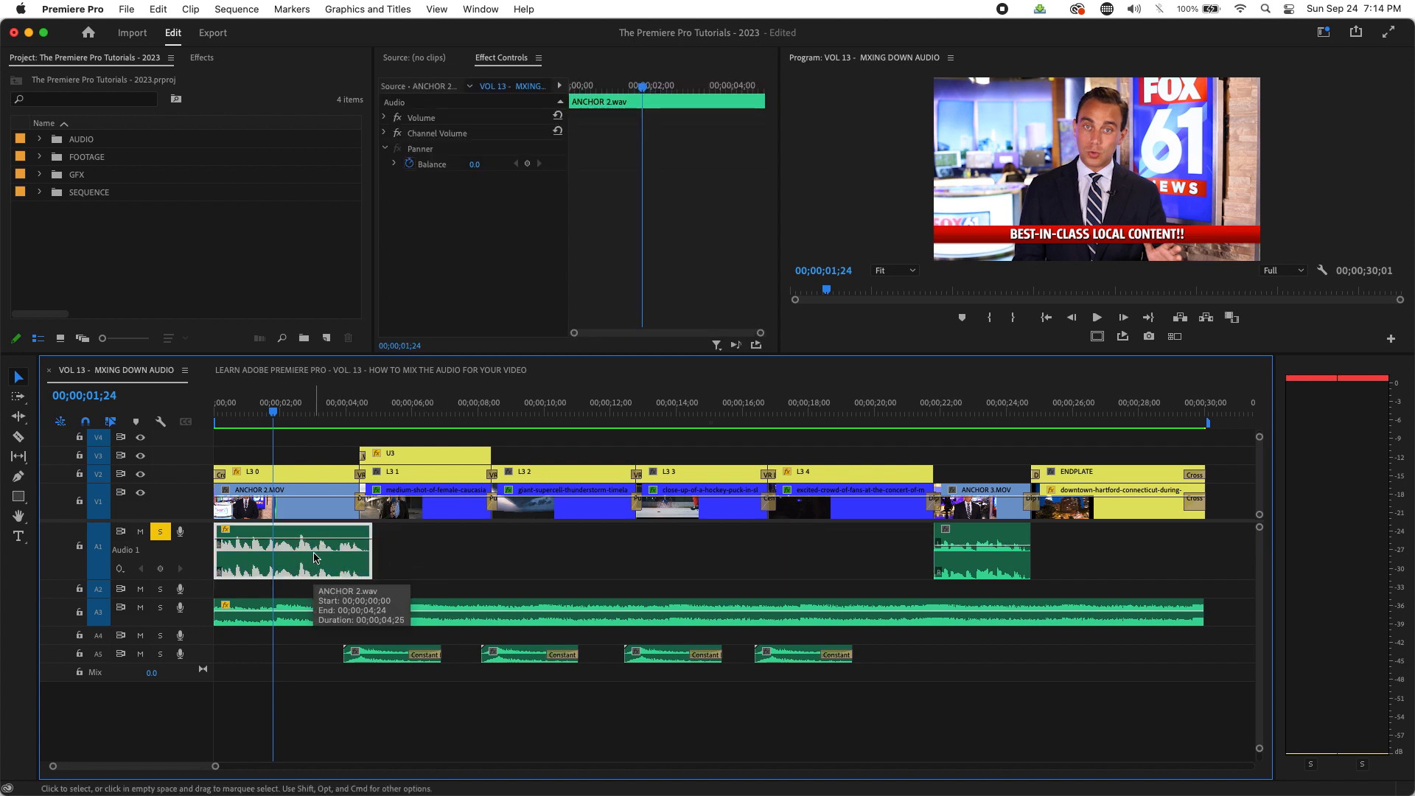
key("g")
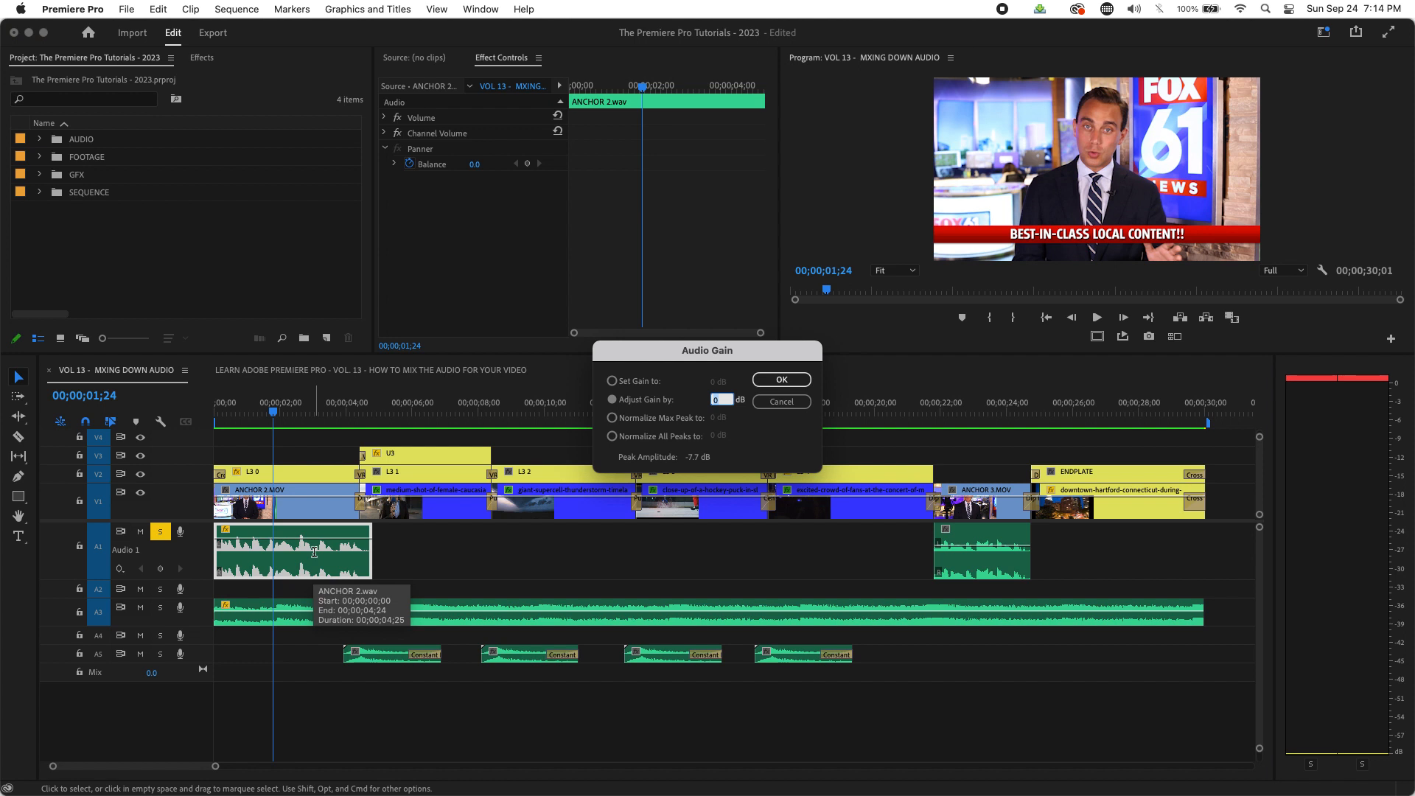
left_click_drag(728, 355, 725, 356)
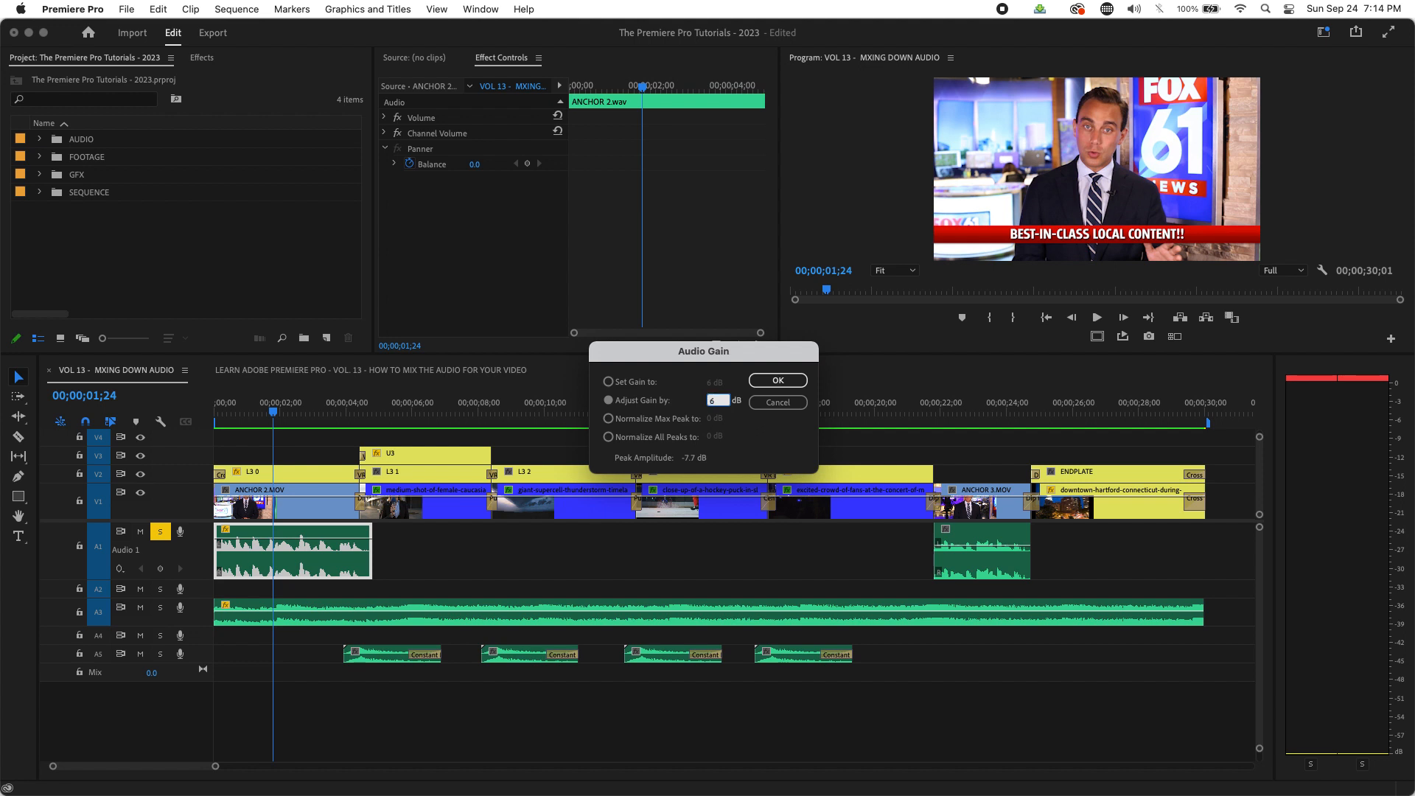
key("Return")
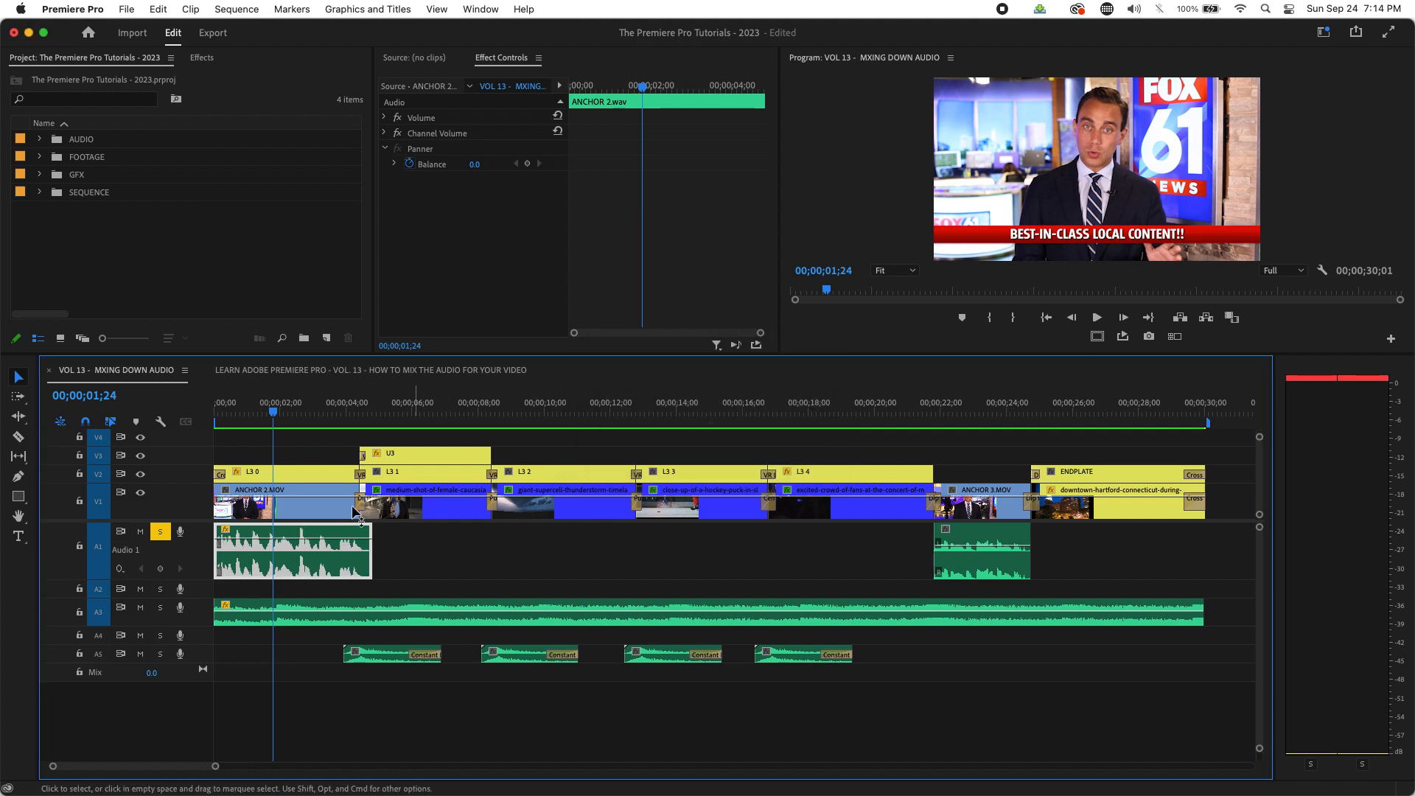
- Play the boosted anchor clip from the start of the sequence while watching the audio meters
key("space")
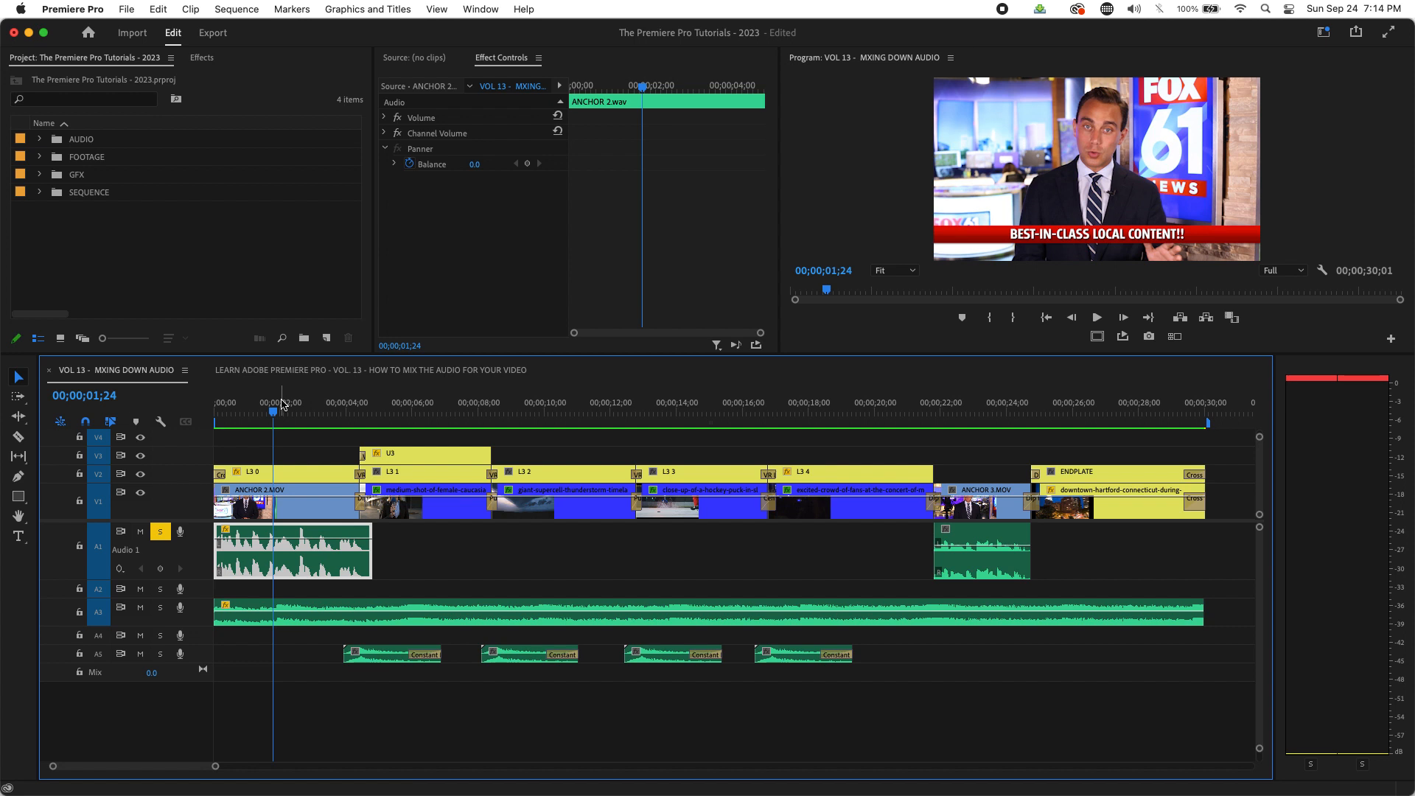
key("space")
key("Home")
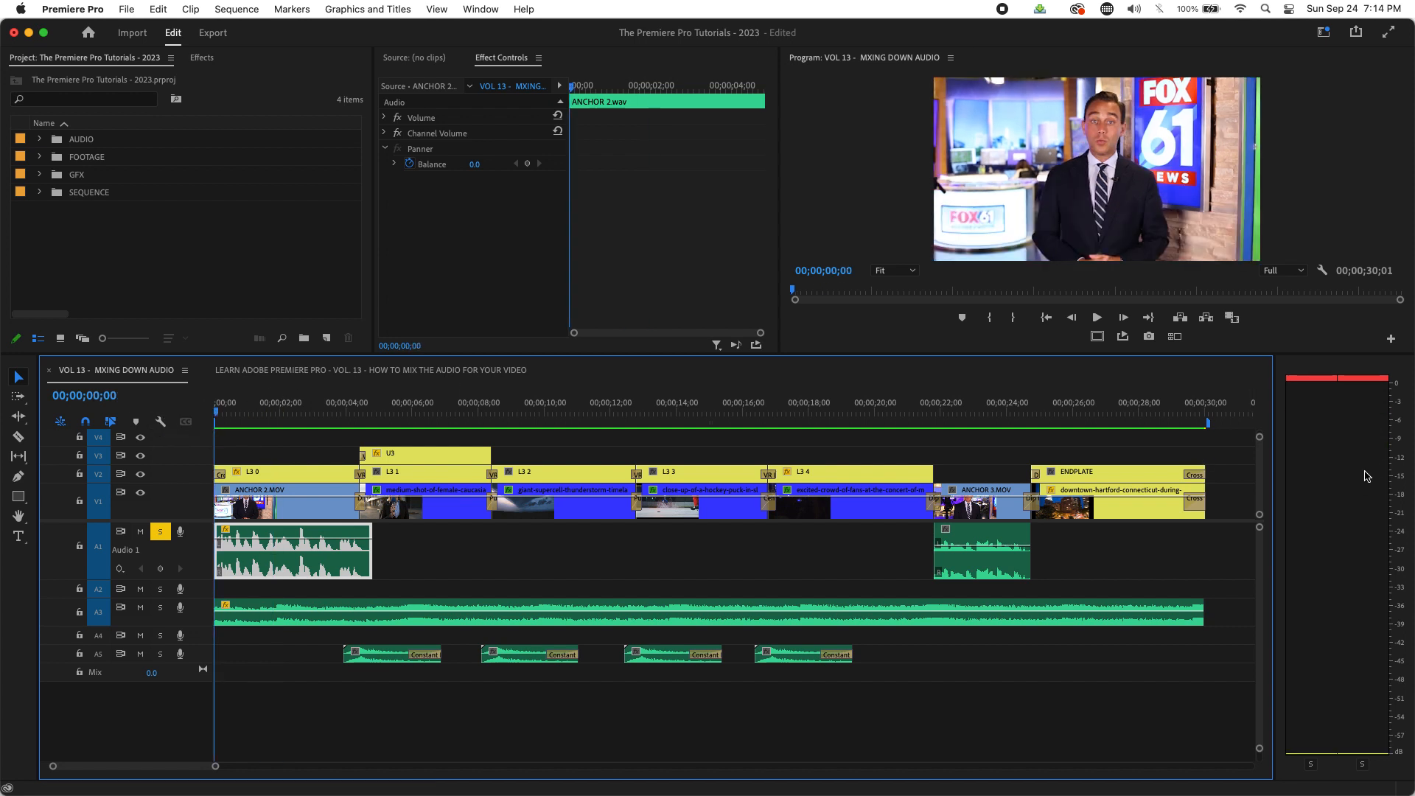
key("space")
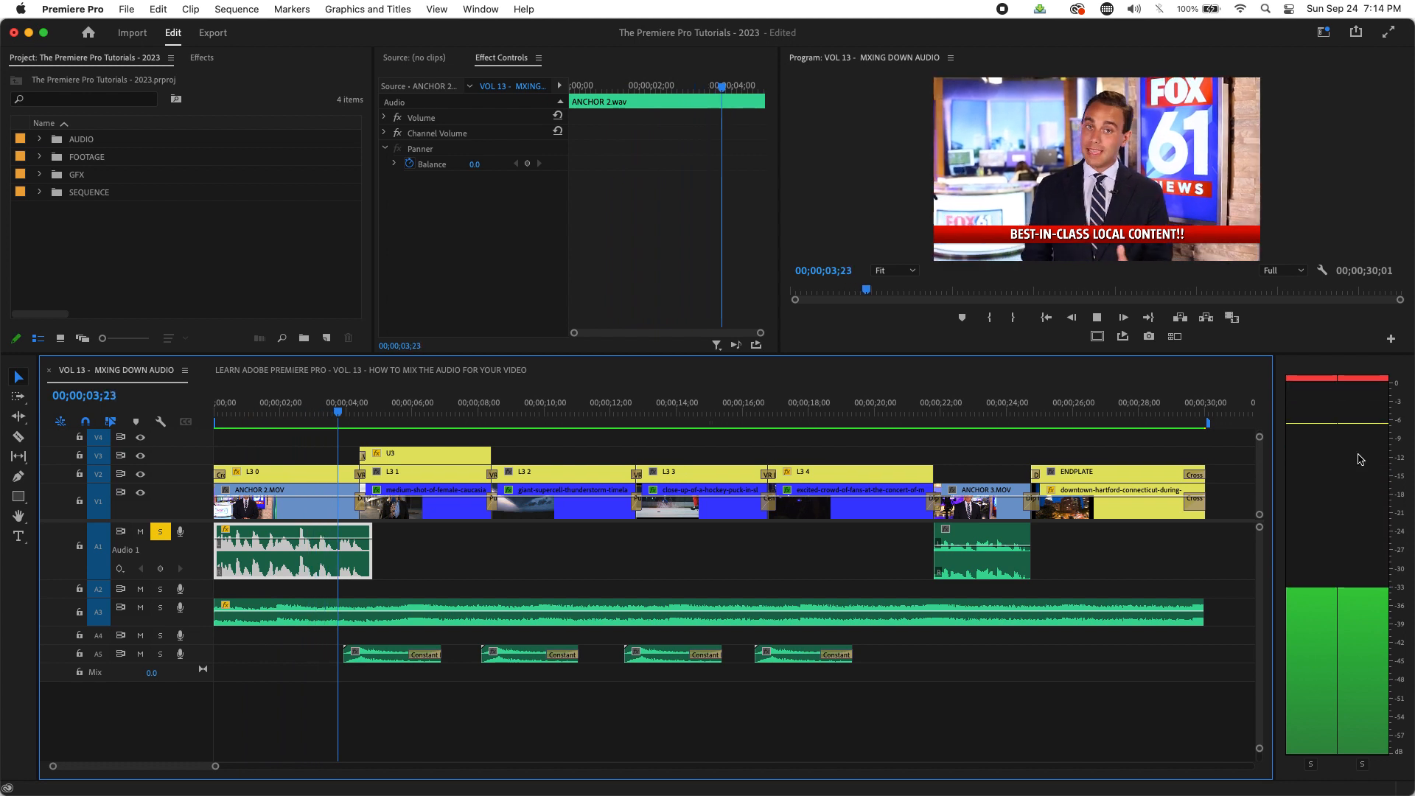
- Stop playback and adjust the audio gain of the ANCHOR 2.wav clip on A1 by 4 dB
key("space")
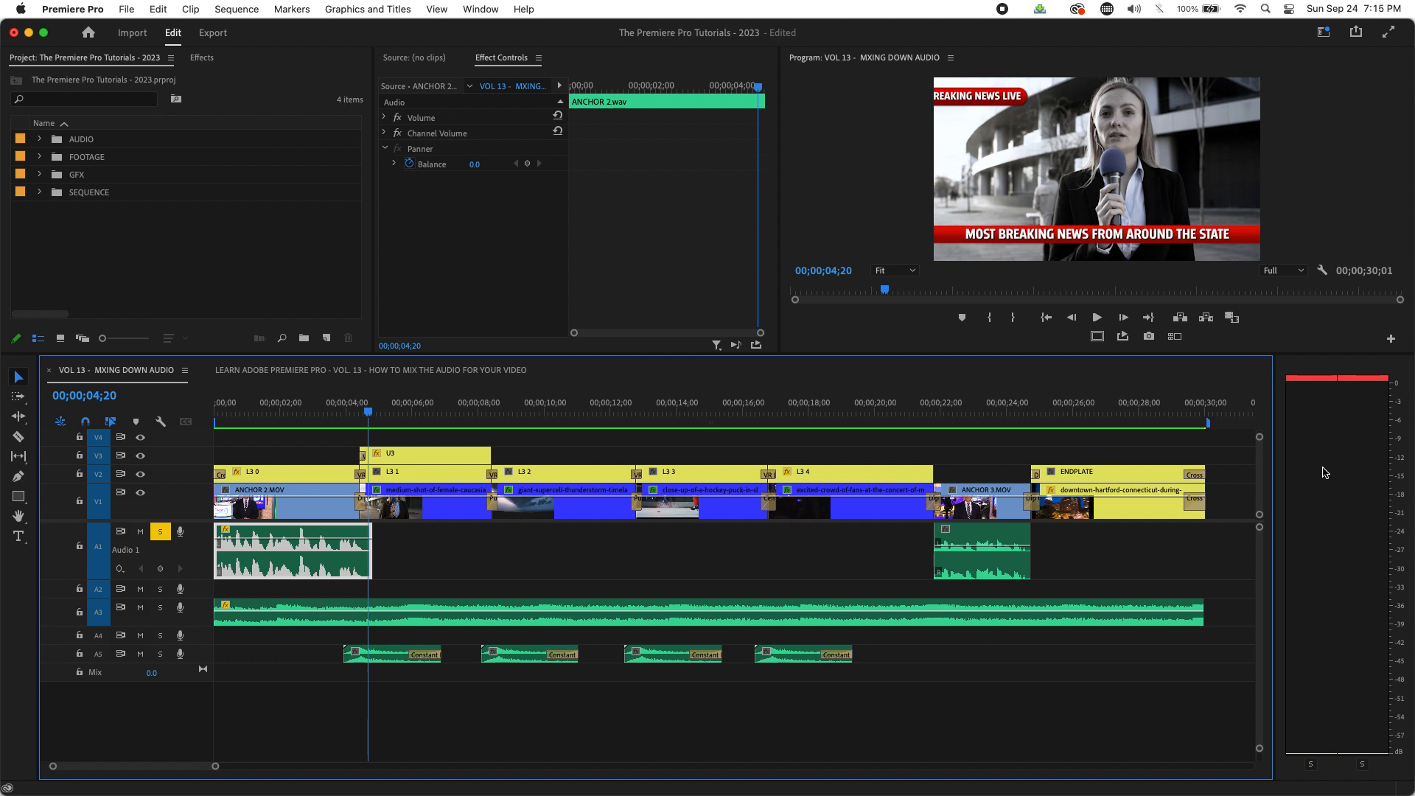
left_click_drag(302, 418, 244, 420)
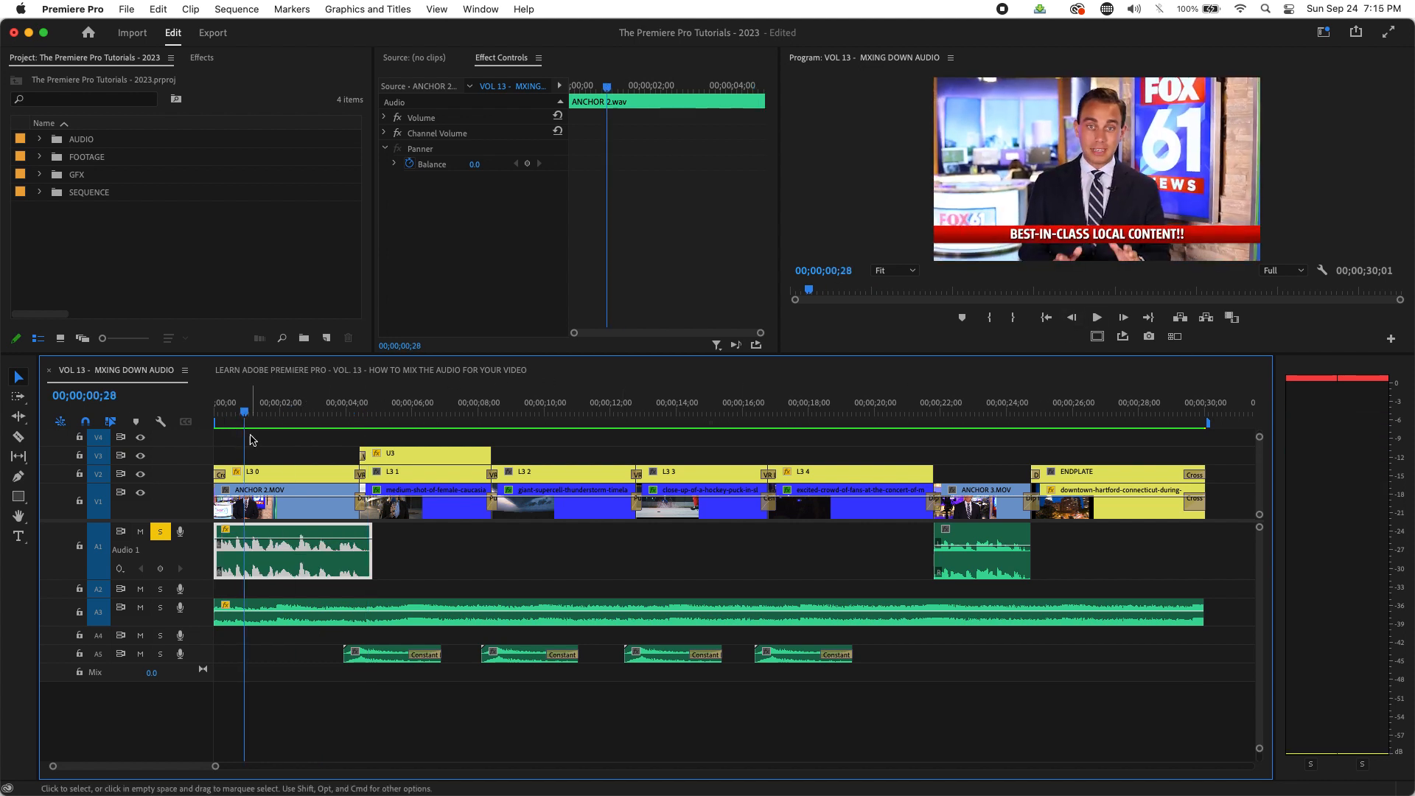
key("g")
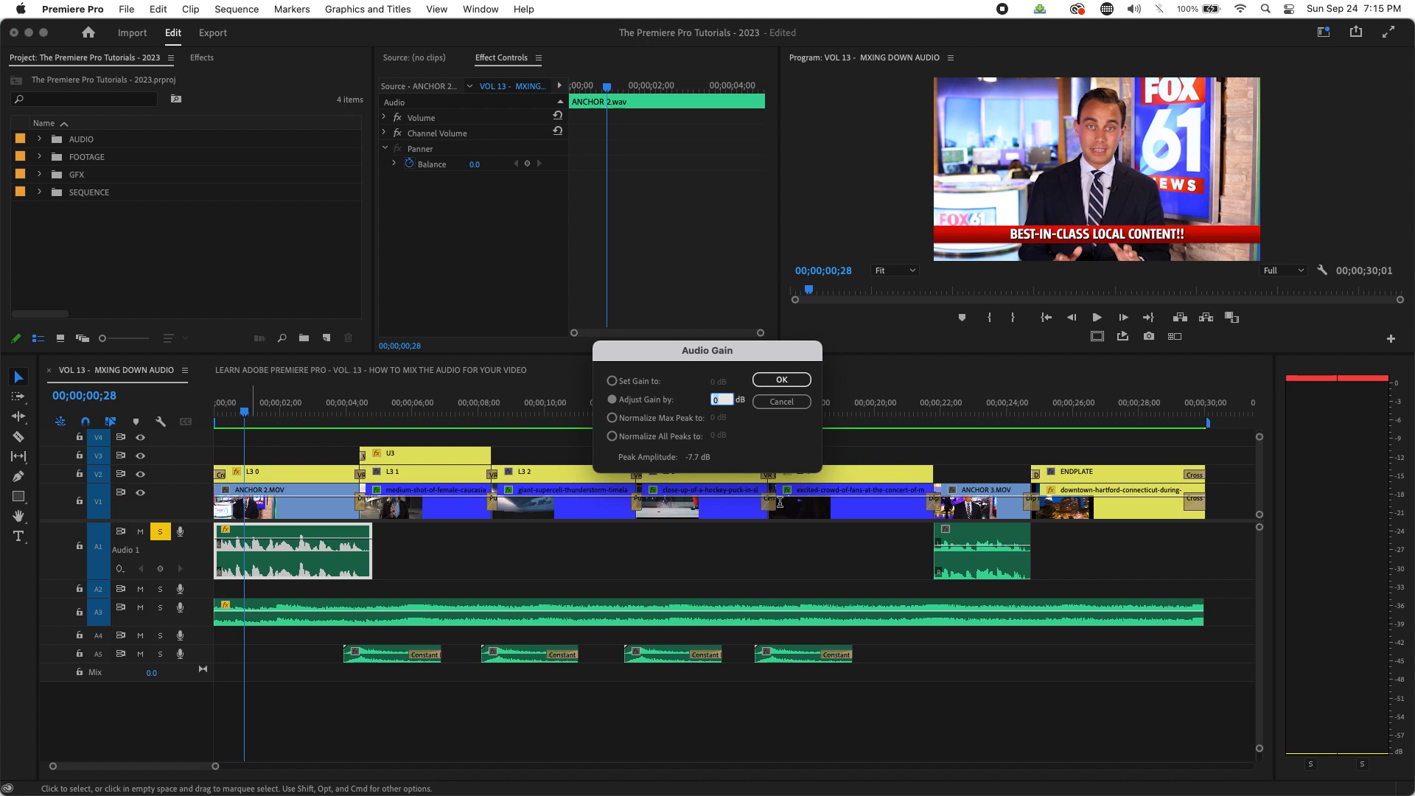
type("4")
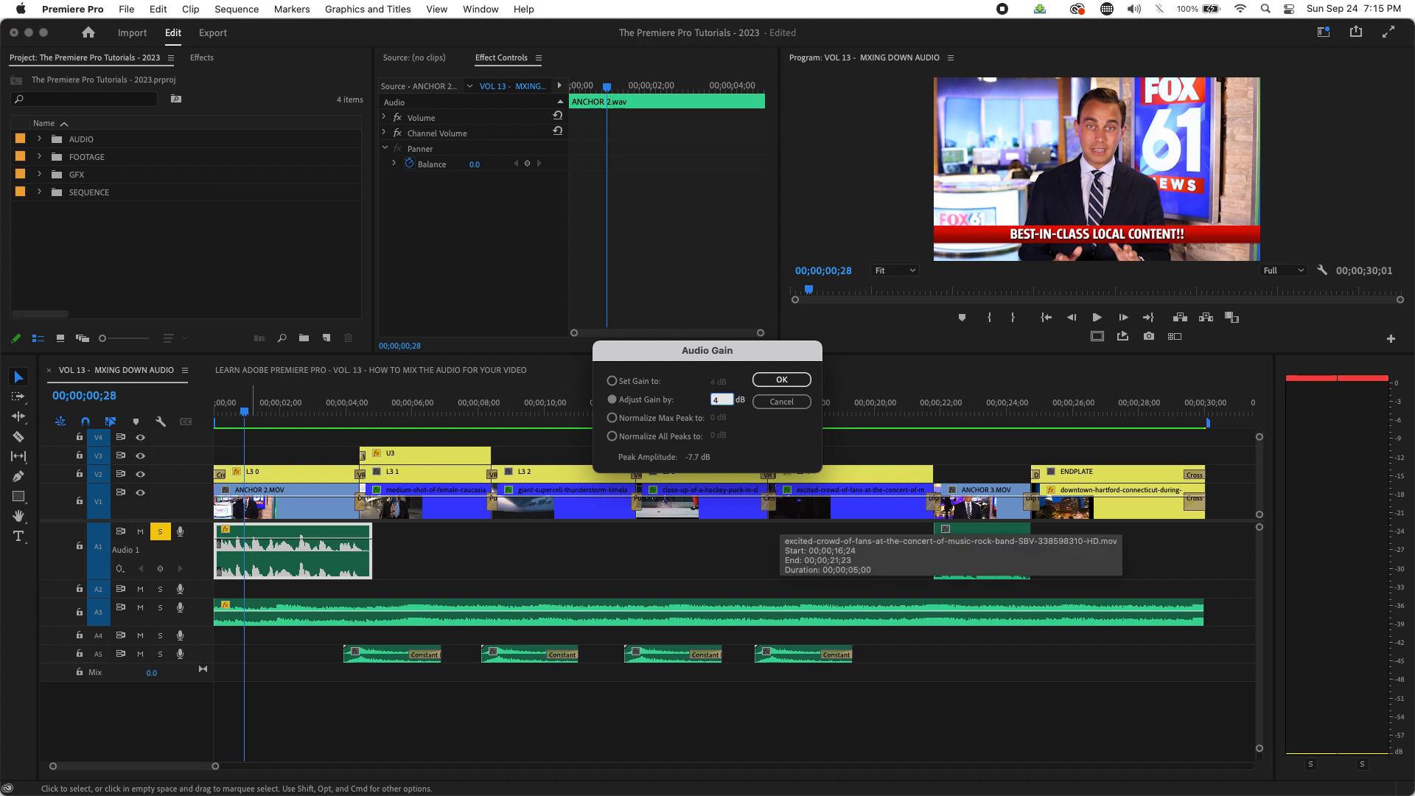
key("Return")
- Play the first anchor clip twice from the start of the sequence to check its loudness on the audio meters
key("Home")
key("space")
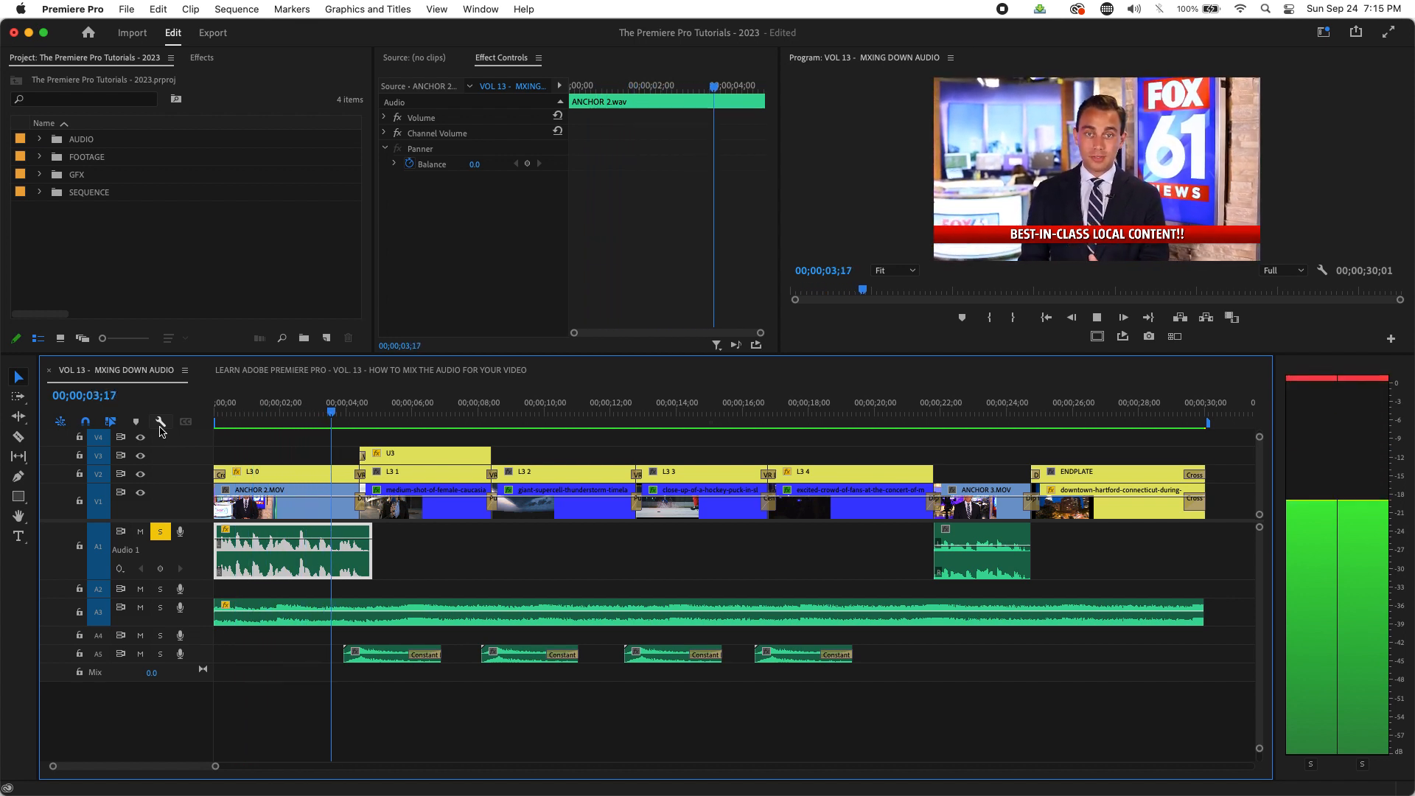
key("space")
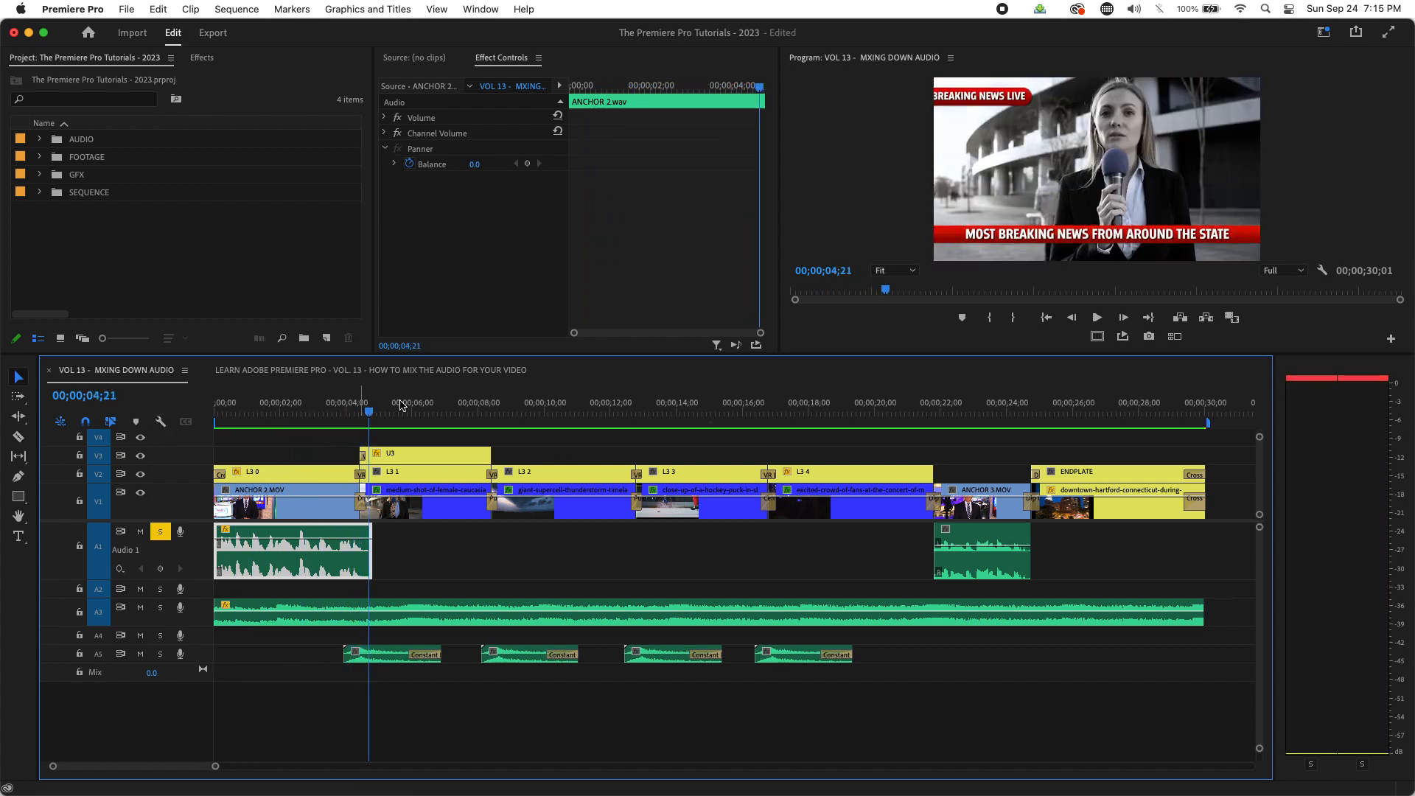
left_click_drag(268, 403, 188, 424)
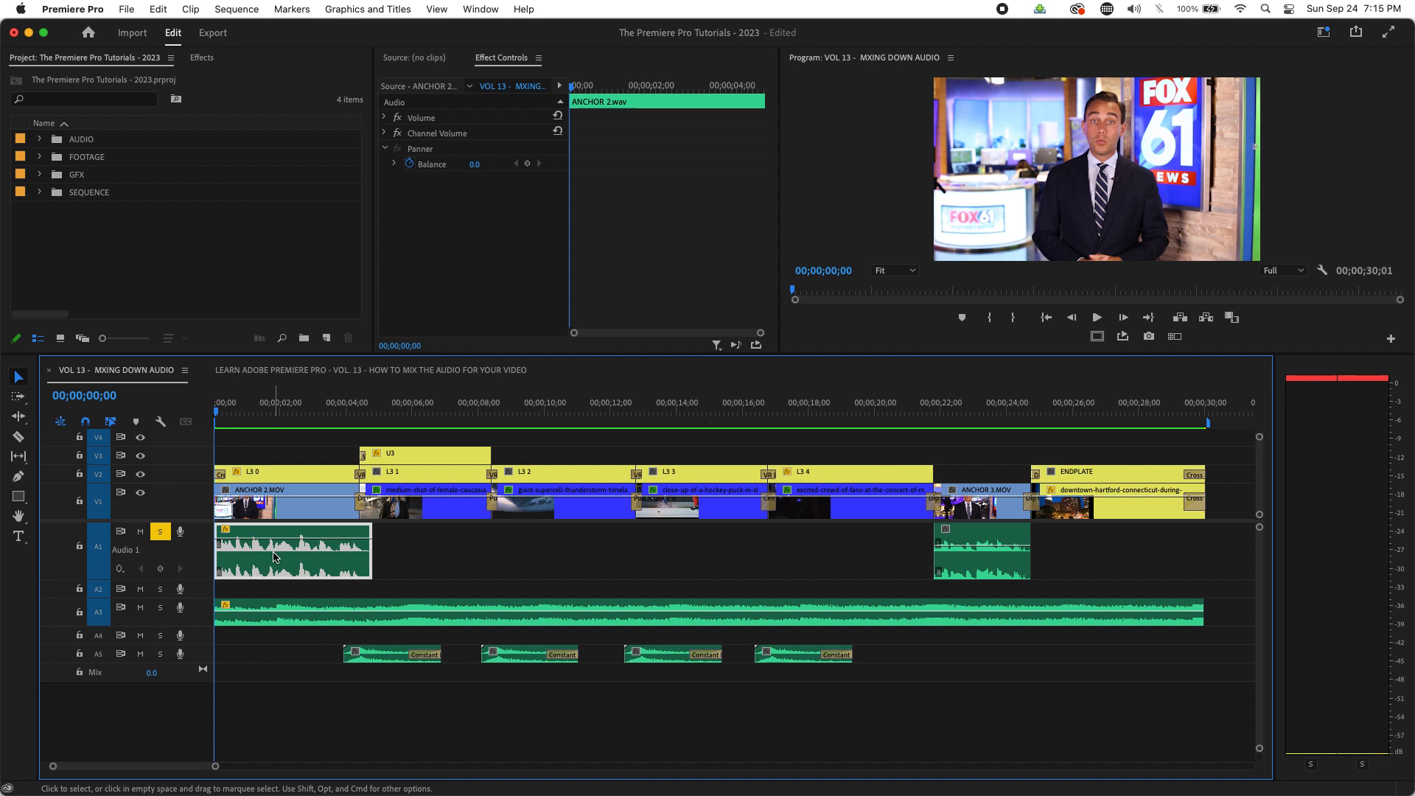
key("g")
key("Escape")
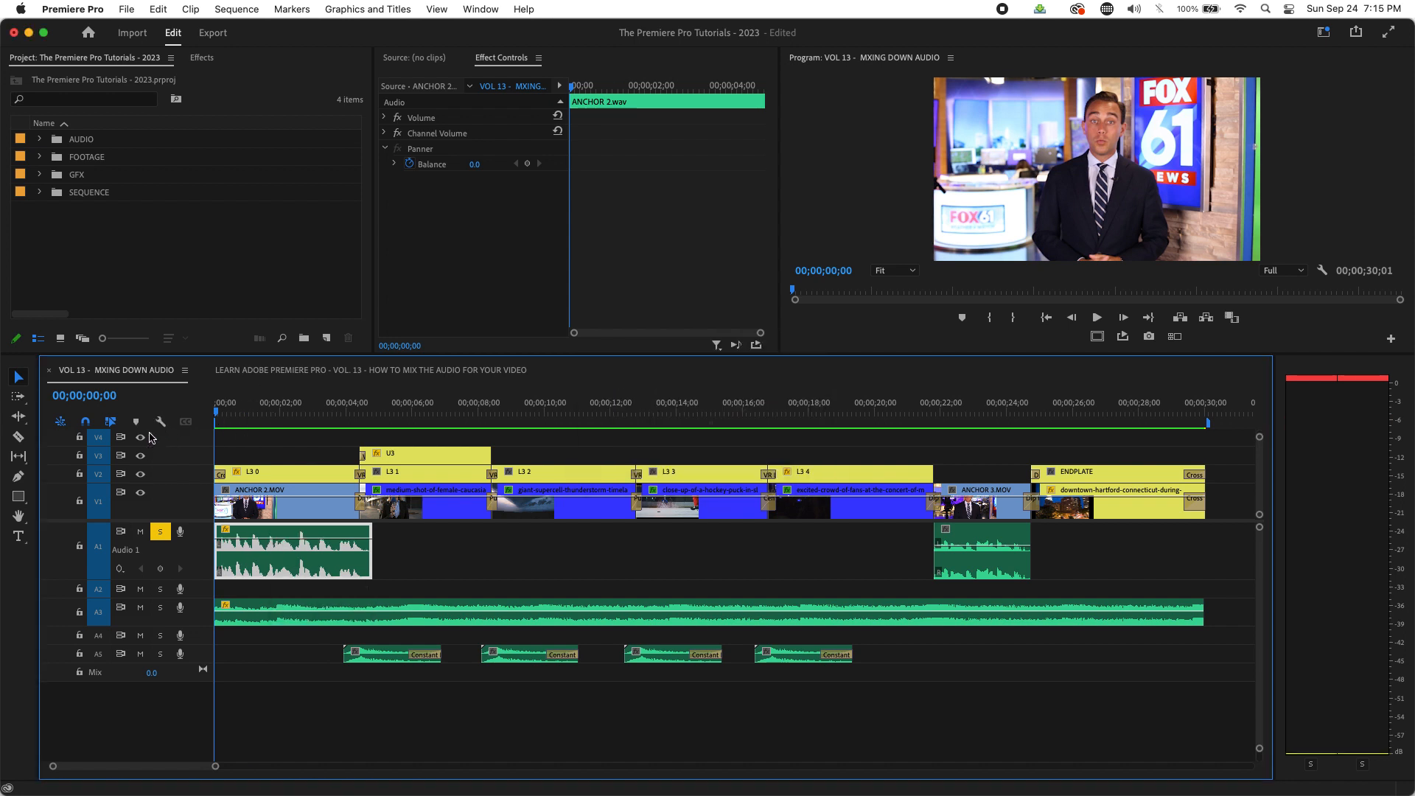
key("space")
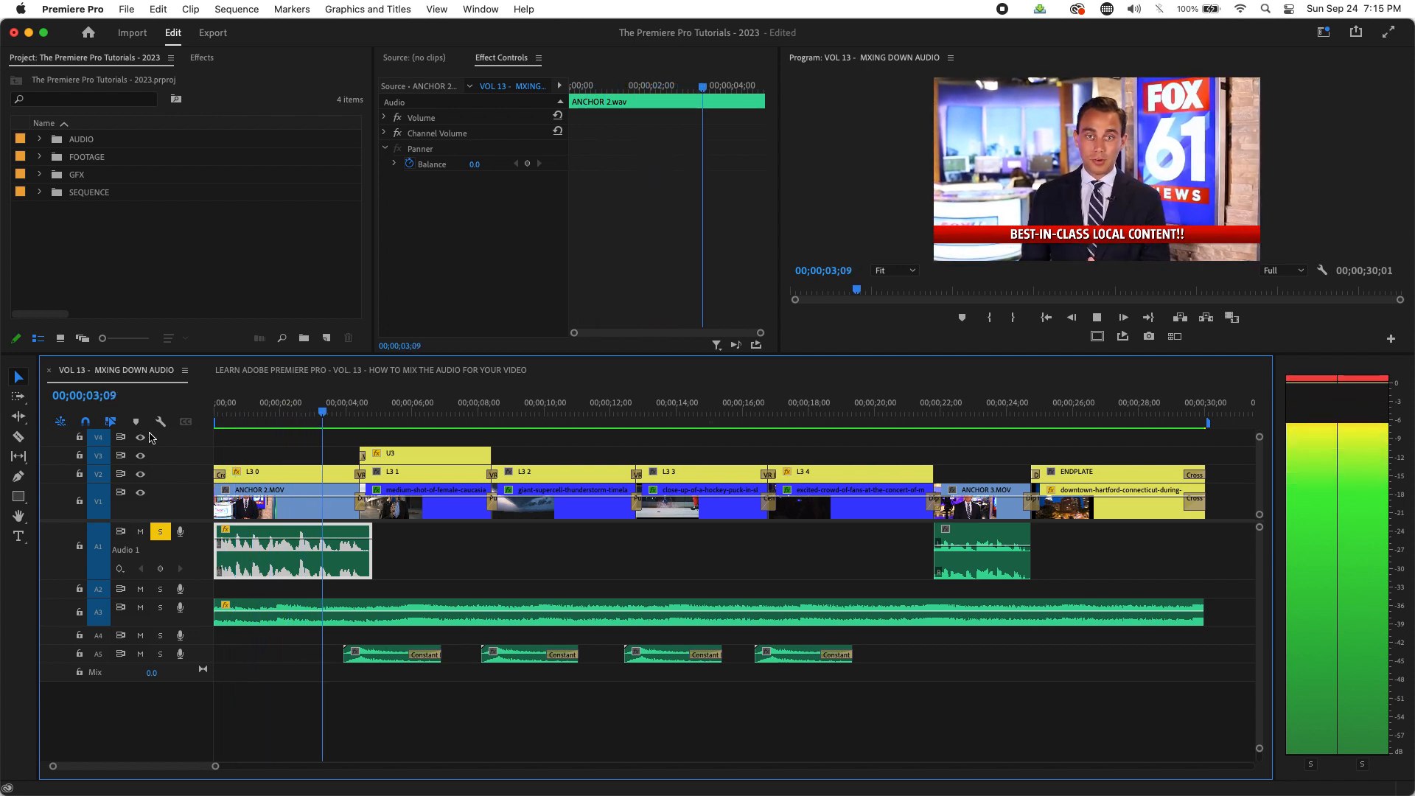
key("space")
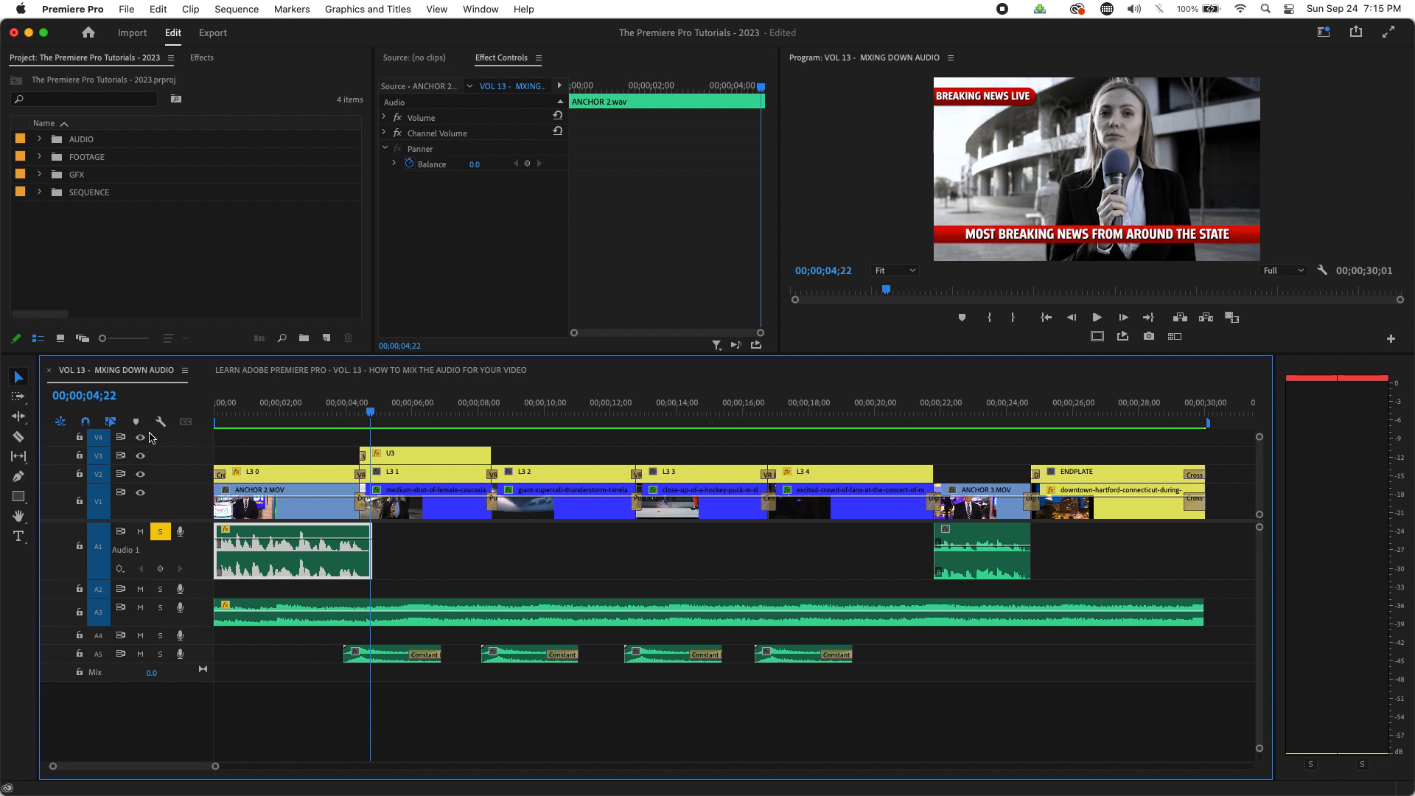
- Deselect the first anchor clip and replay it from the start, pausing about a second in to read the meter peaks
left_click_drag(372, 414, 222, 421)
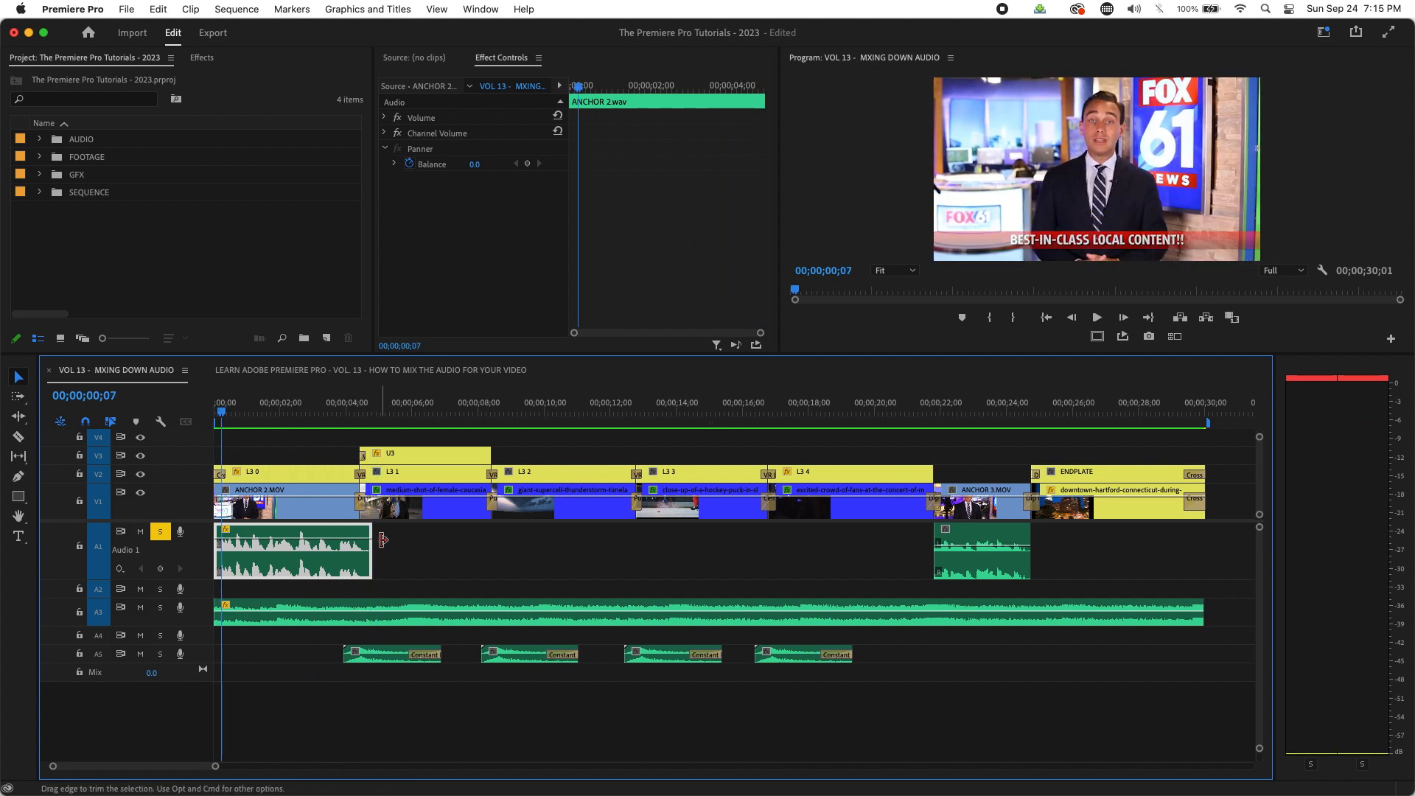
left_click(425, 551)
left_click(435, 550)
left_click_drag(218, 405, 288, 413)
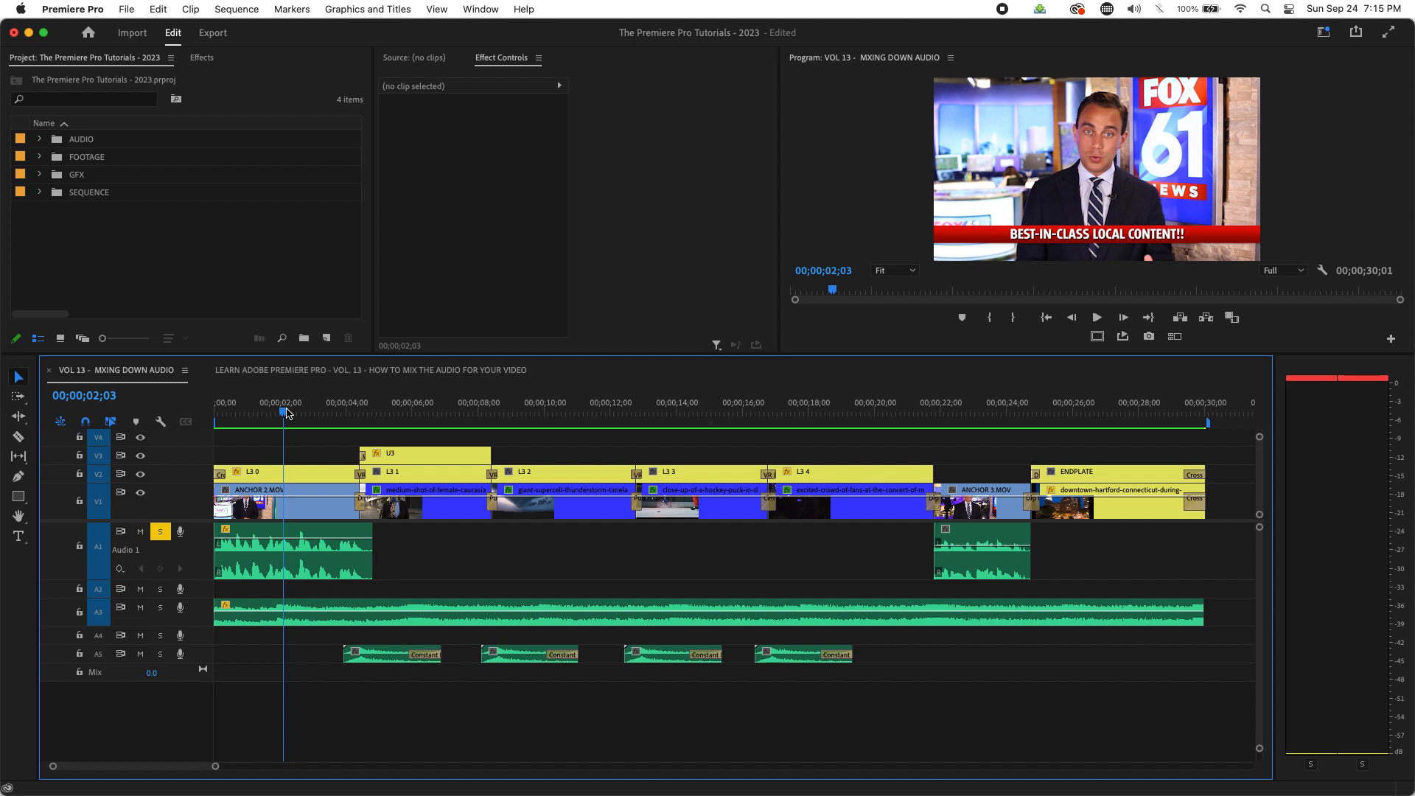
key("Home")
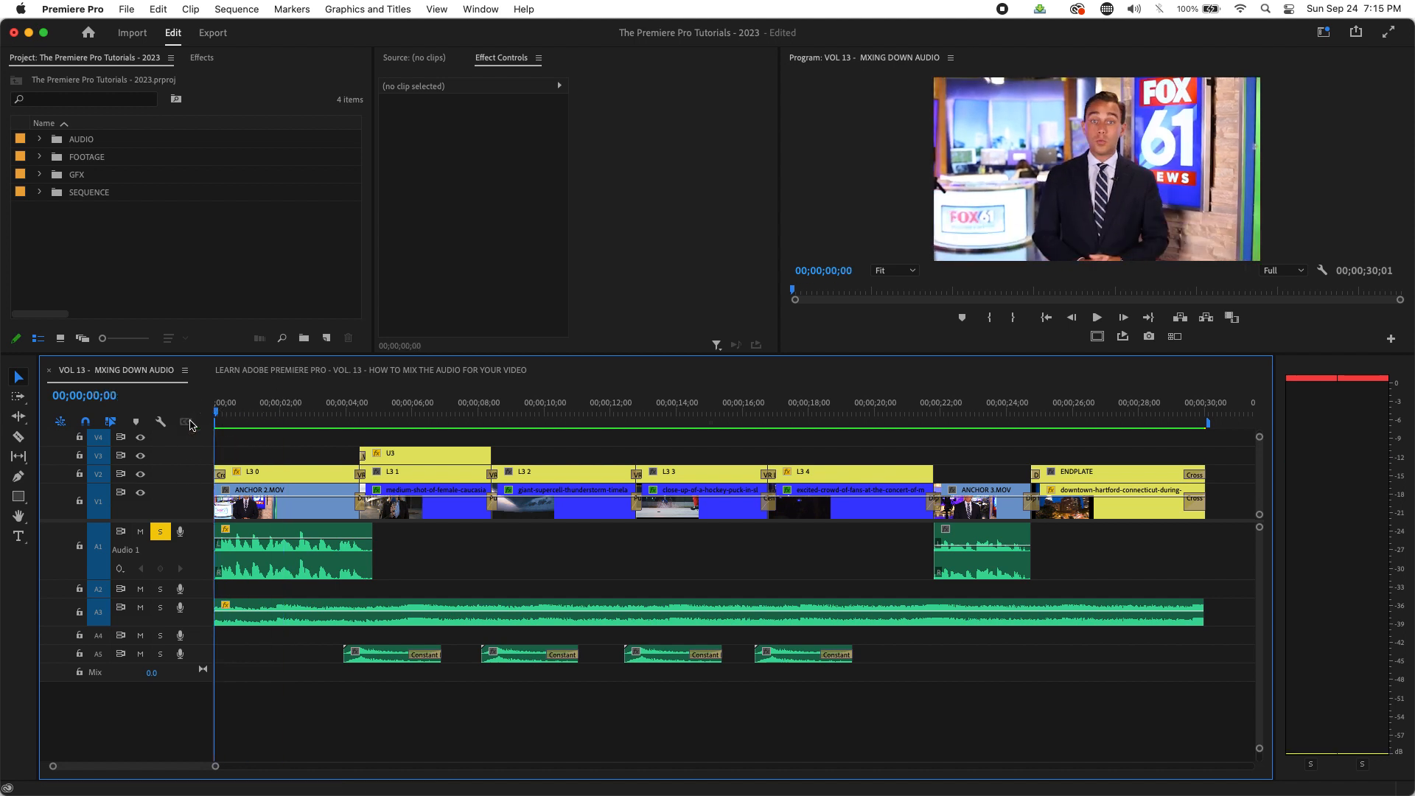
key("space")
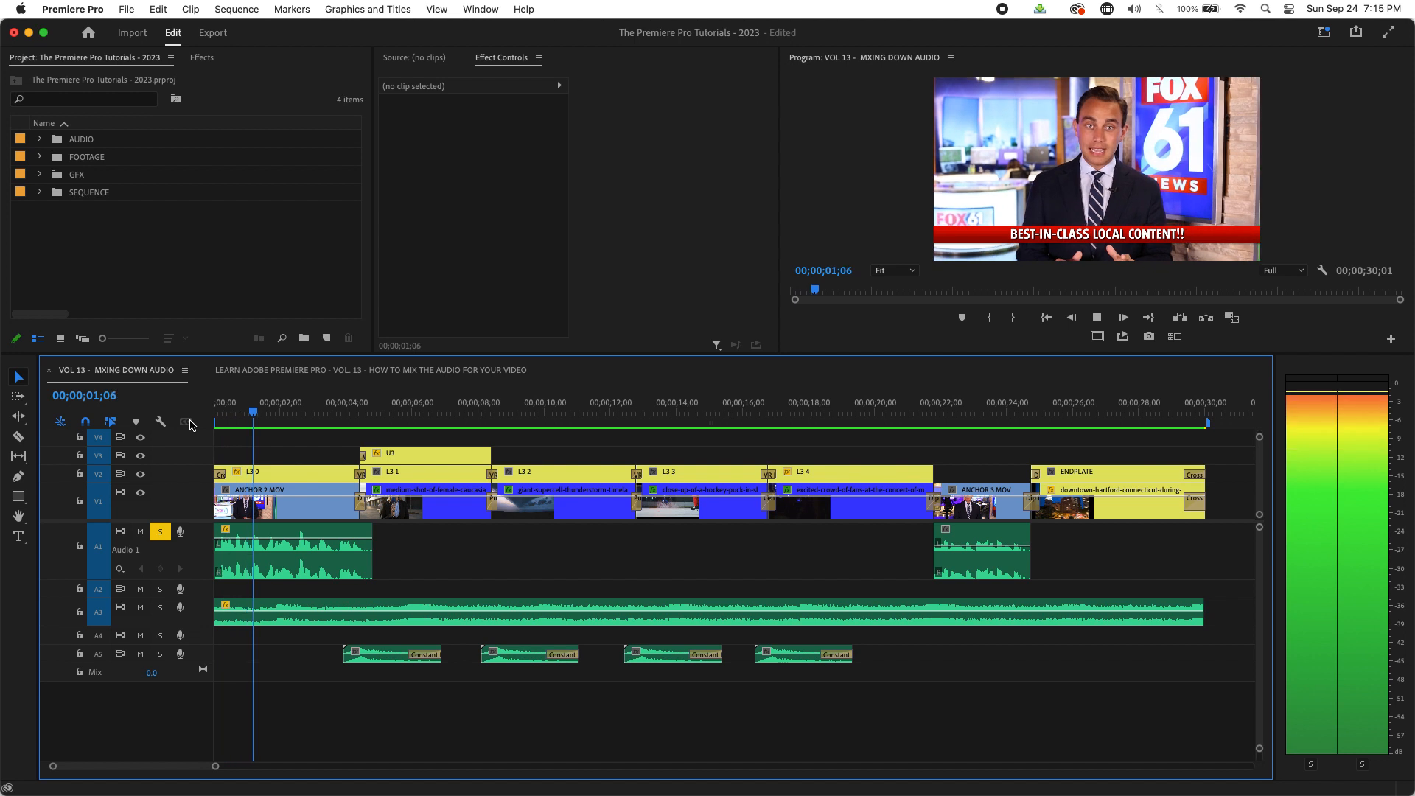
key("space")
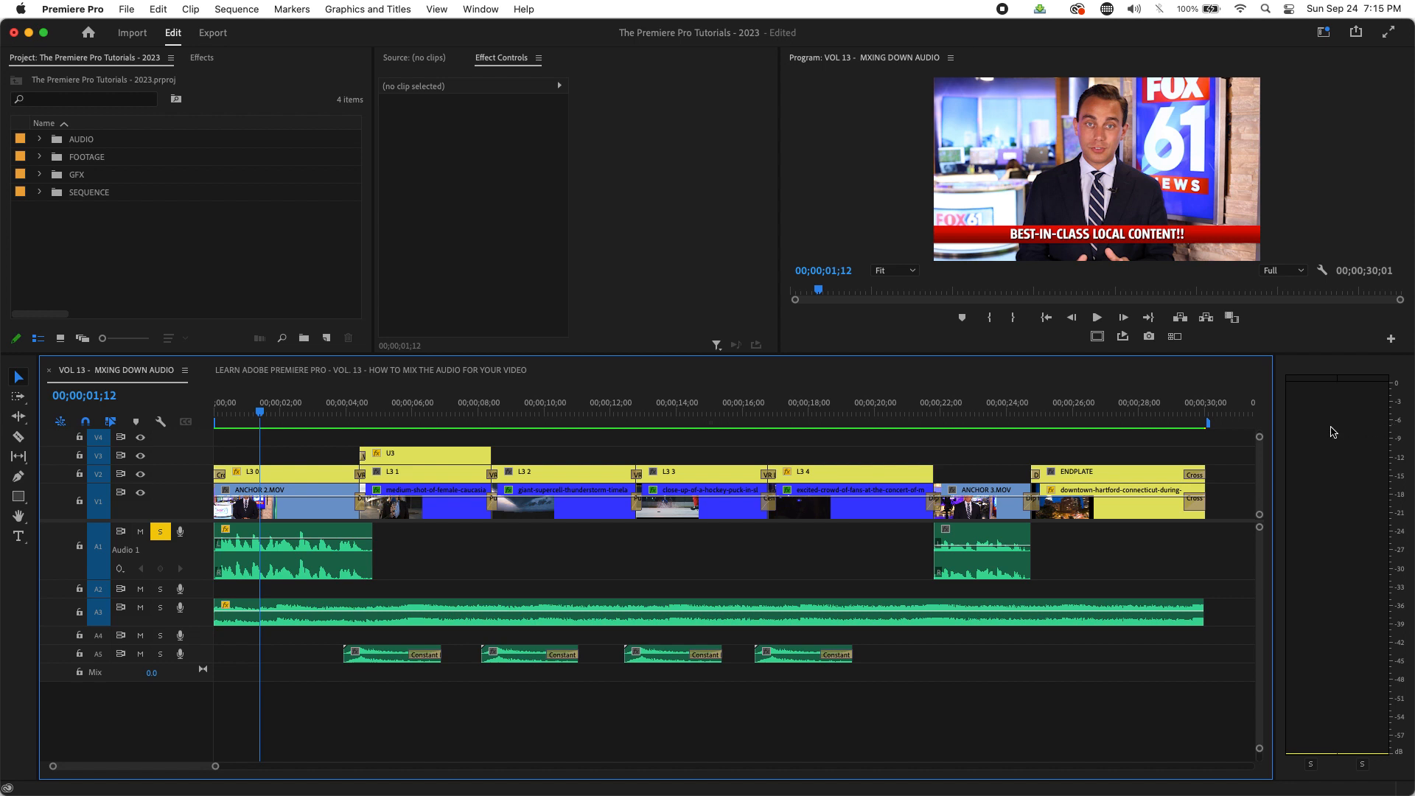
key("space")
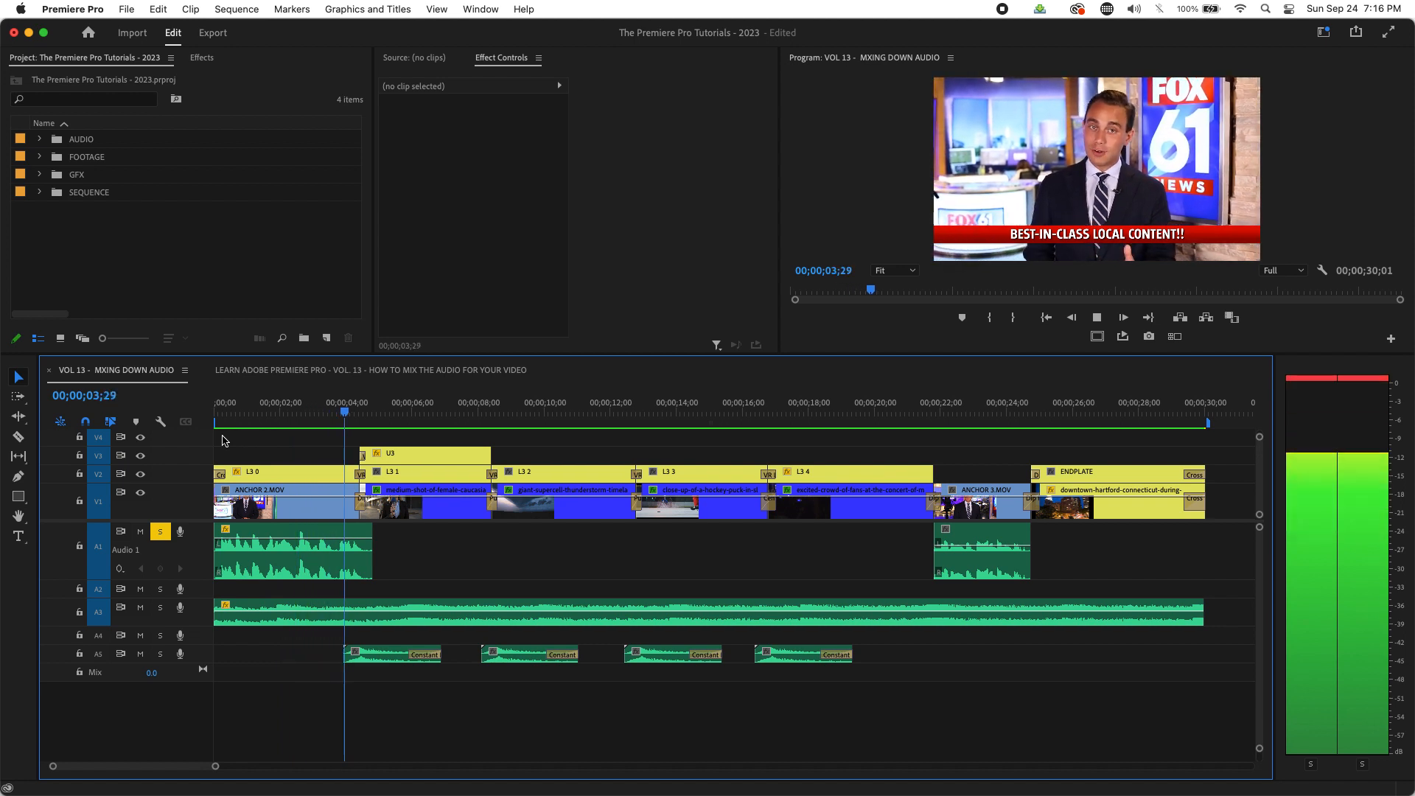
left_click(239, 438)
left_click_drag(239, 438, 309, 421)
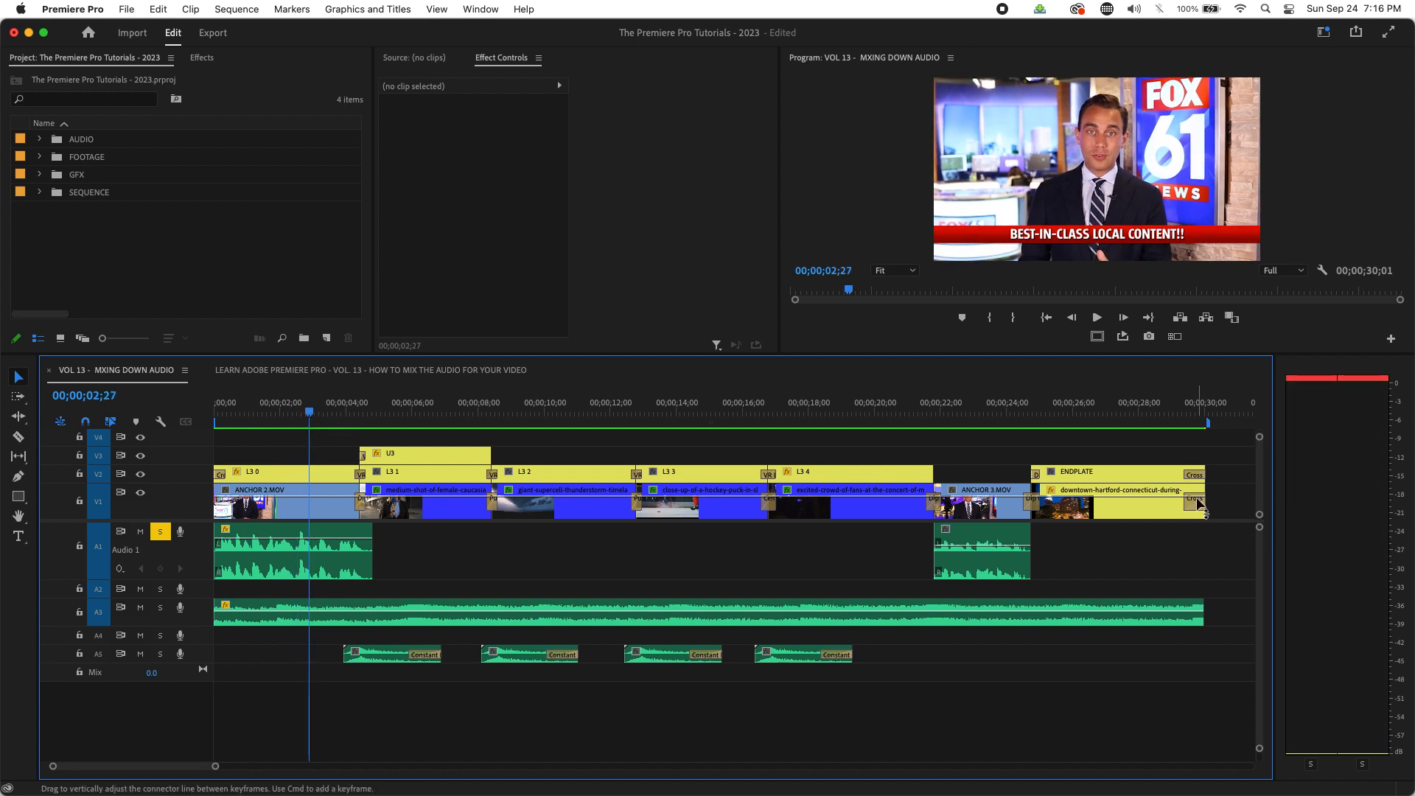
- Adjust the audio gain of the ANCHOR 3.wav clip near the end of A1 by 3 dB
left_click(950, 409)
left_click_drag(953, 410, 959, 409)
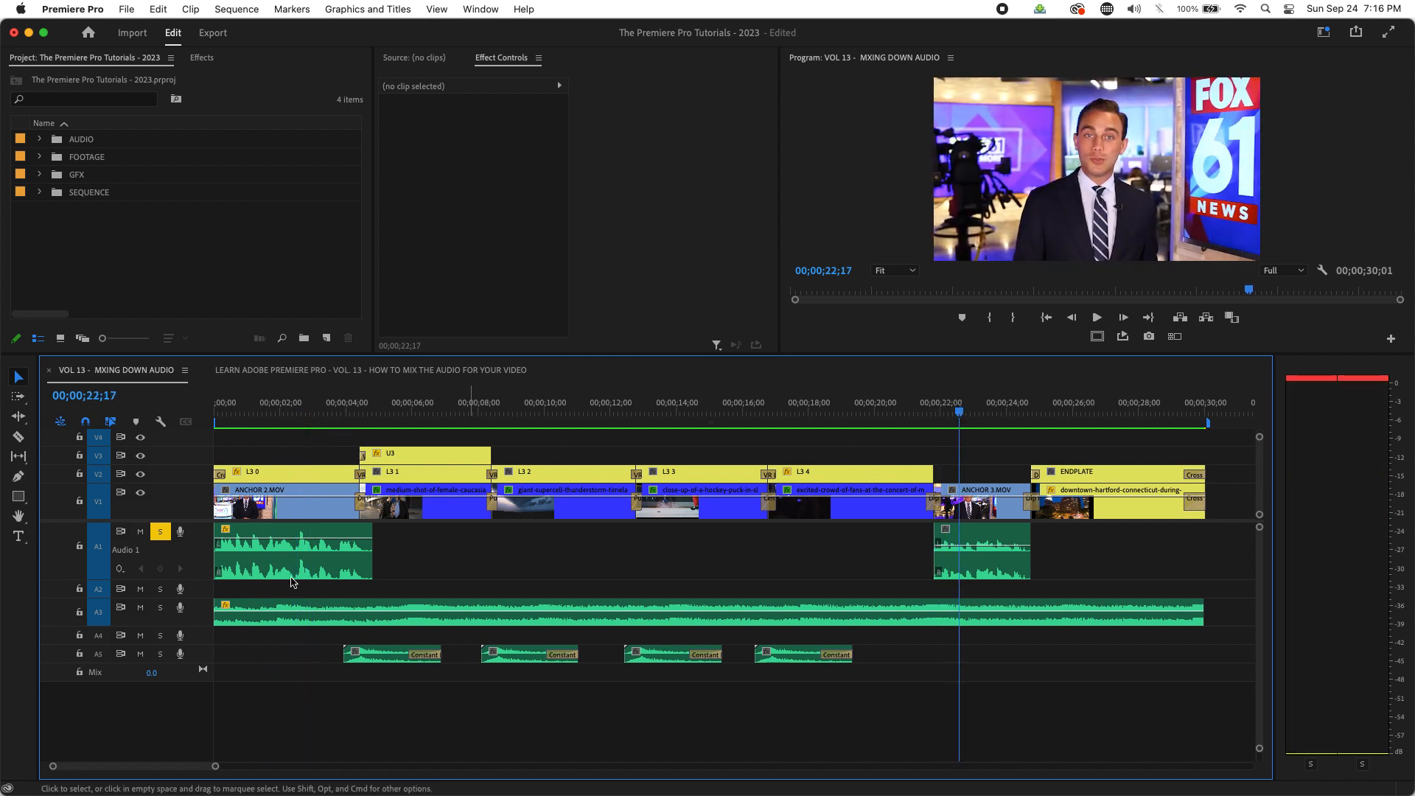
left_click(964, 577)
key("g")
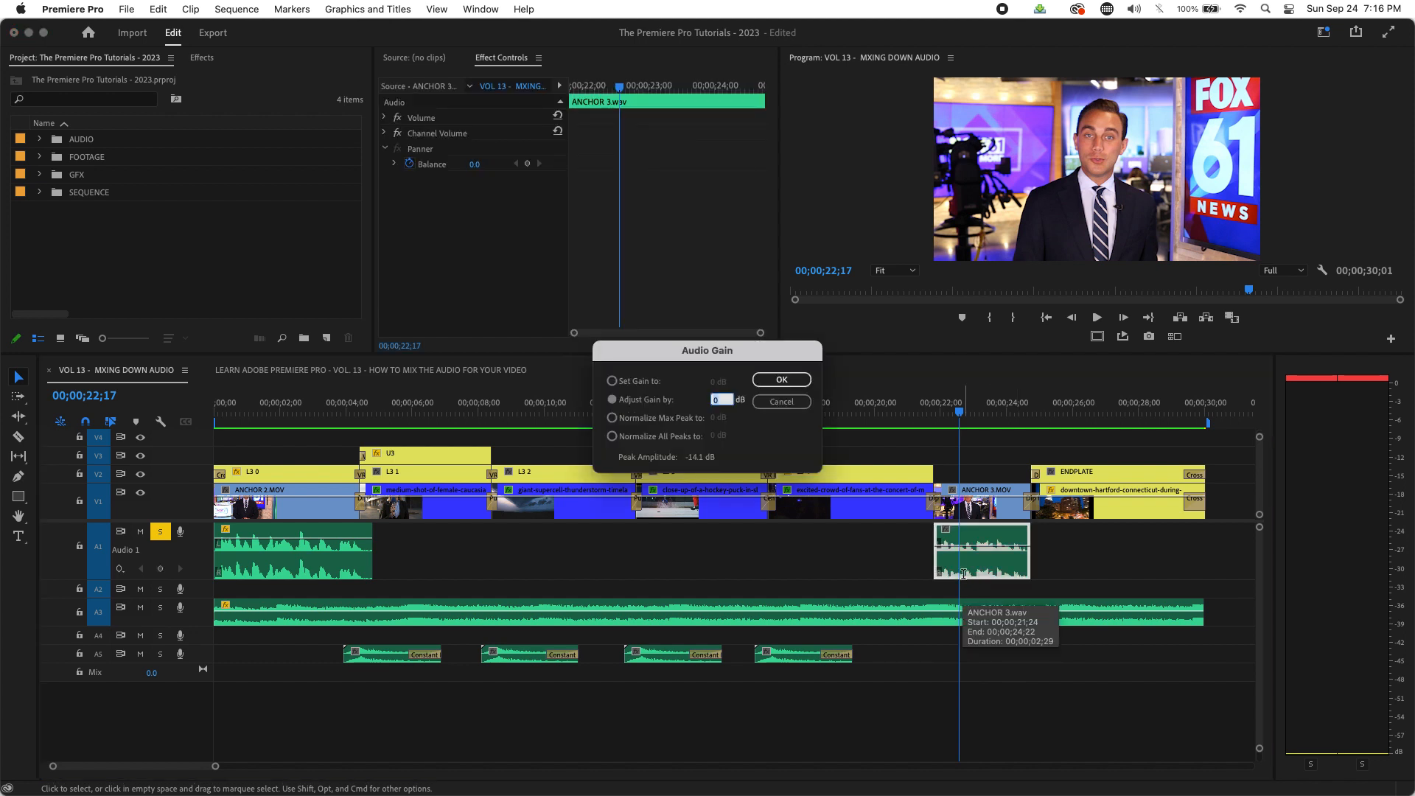
key("Return")
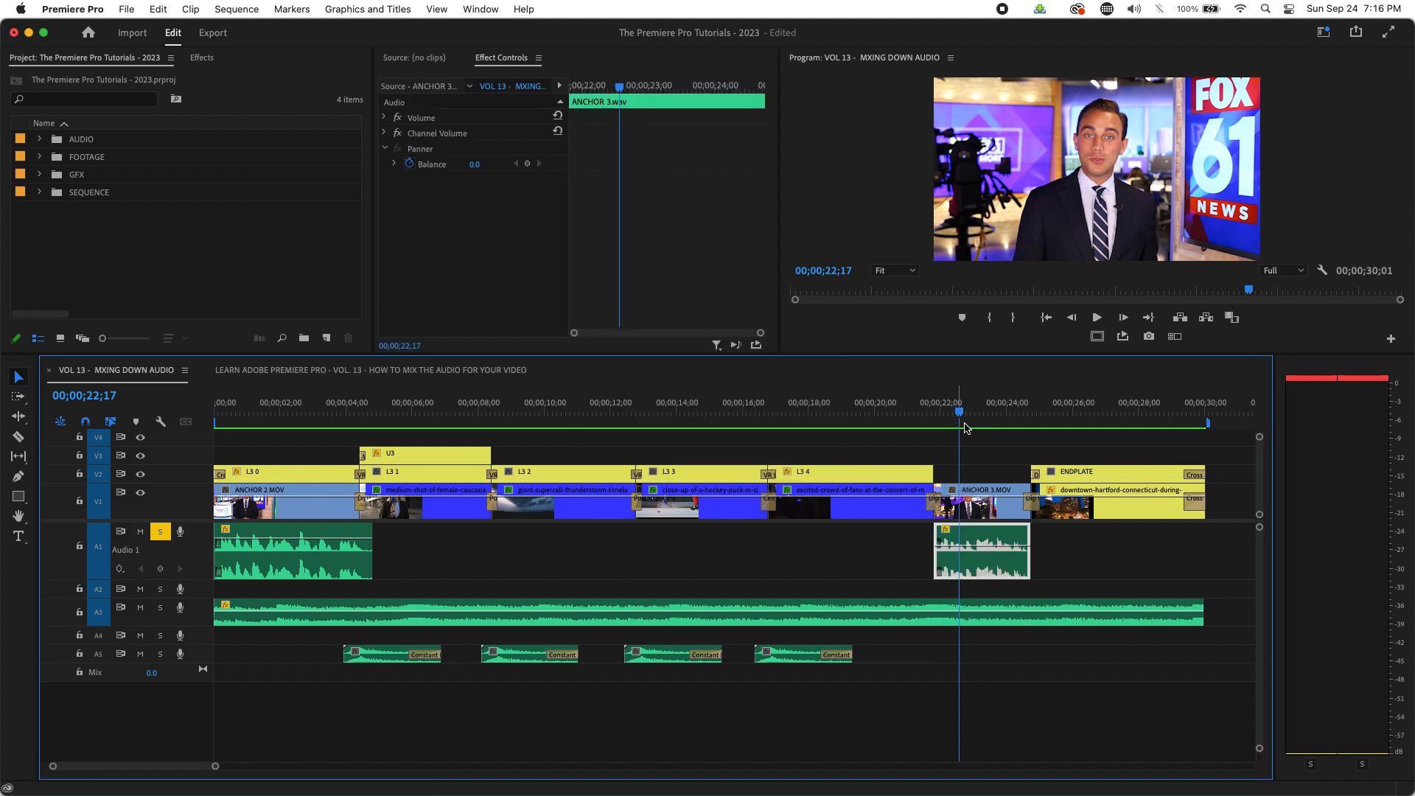
- Listen to the ANCHOR 3.wav clip from just before 22 seconds and check its level on the meters
left_click(931, 410)
key("space")
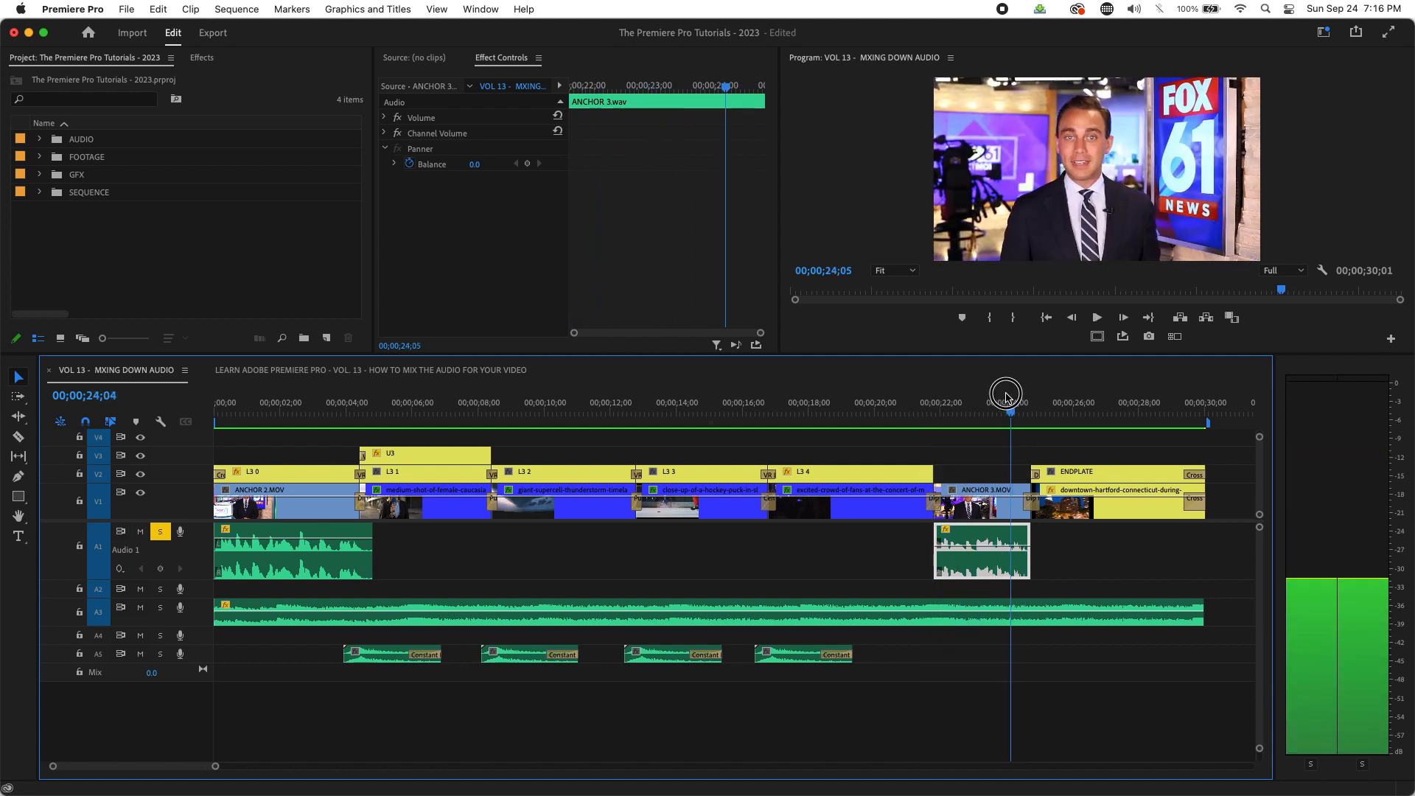
left_click(979, 404)
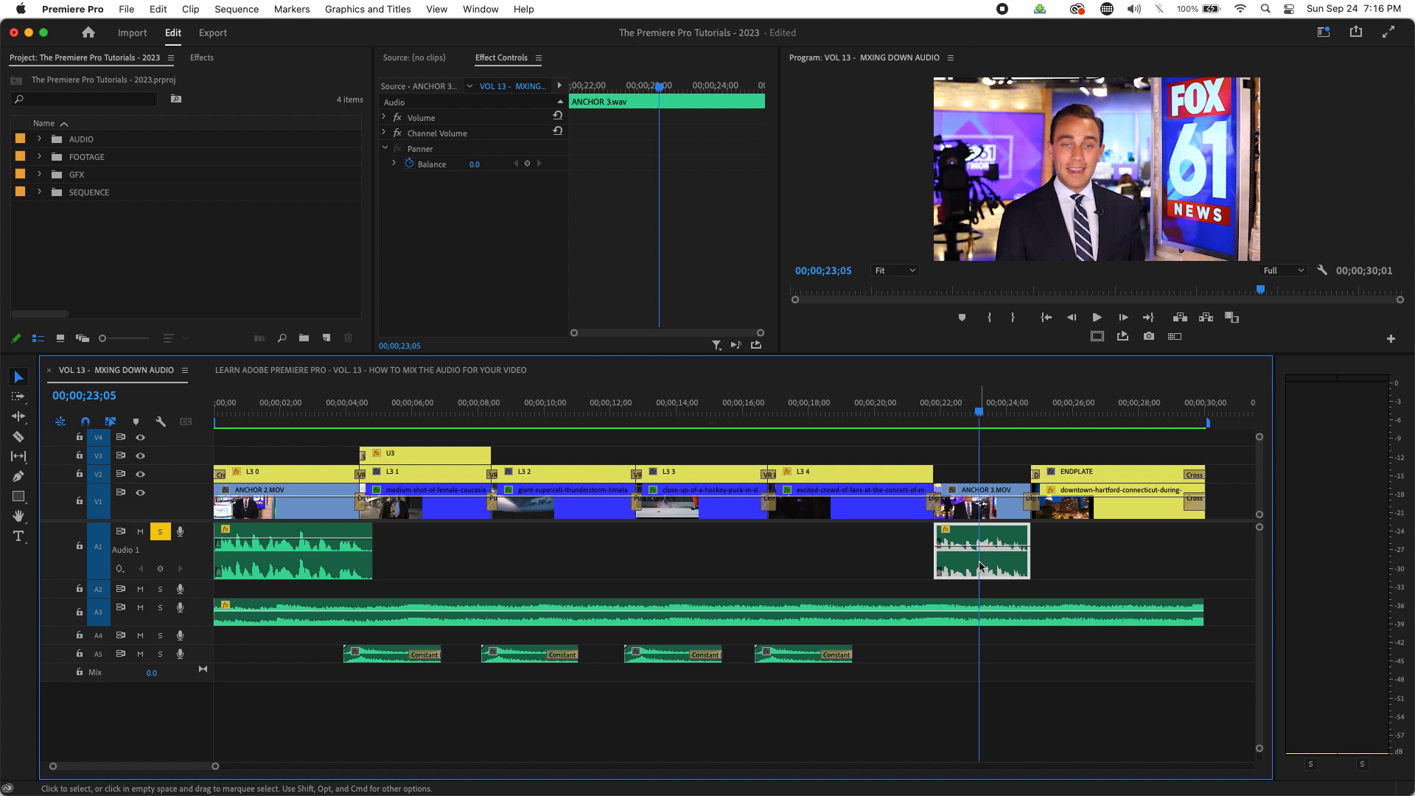
- Adjust the audio gain of the ANCHOR 3.wav clip by a further 3 dB
mouse_move(979, 566)
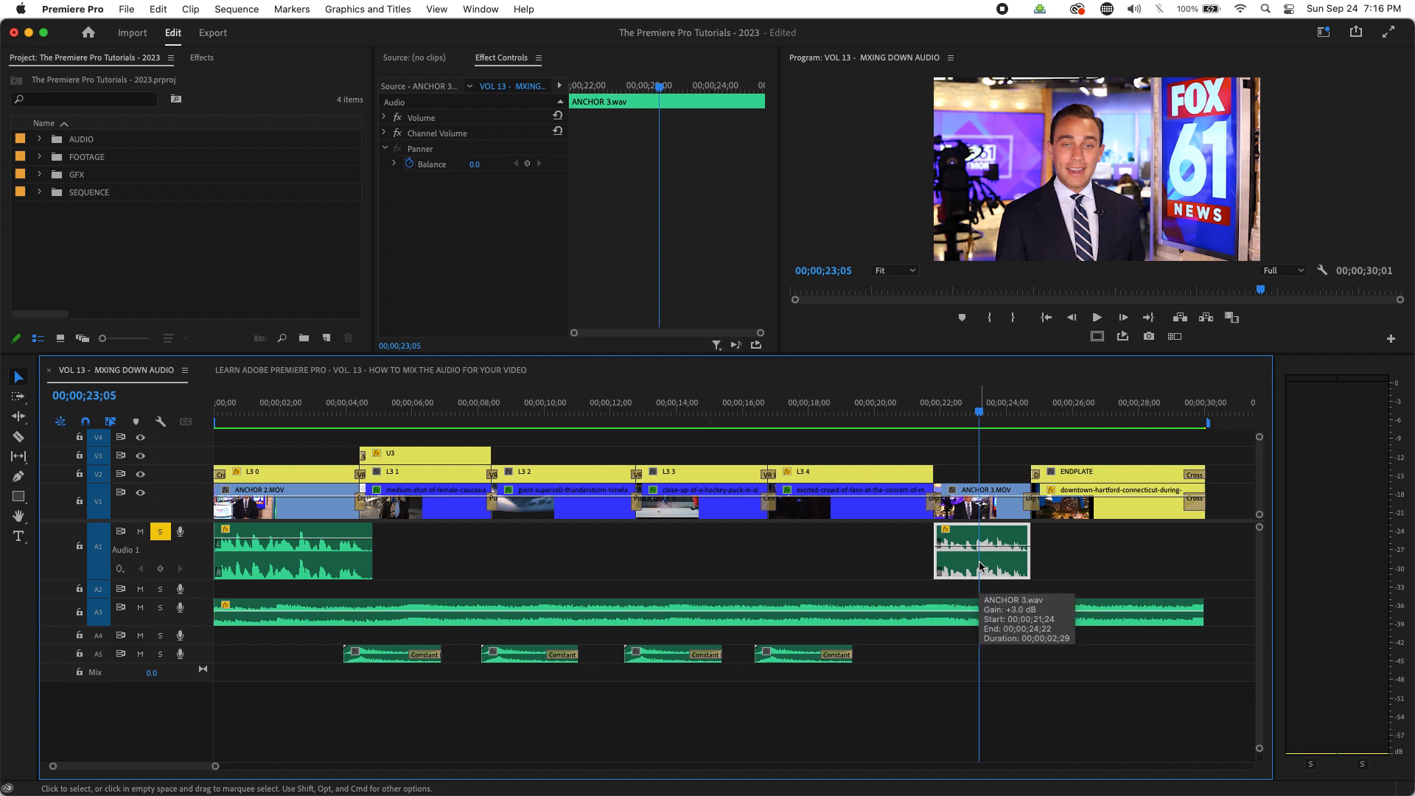
key("g")
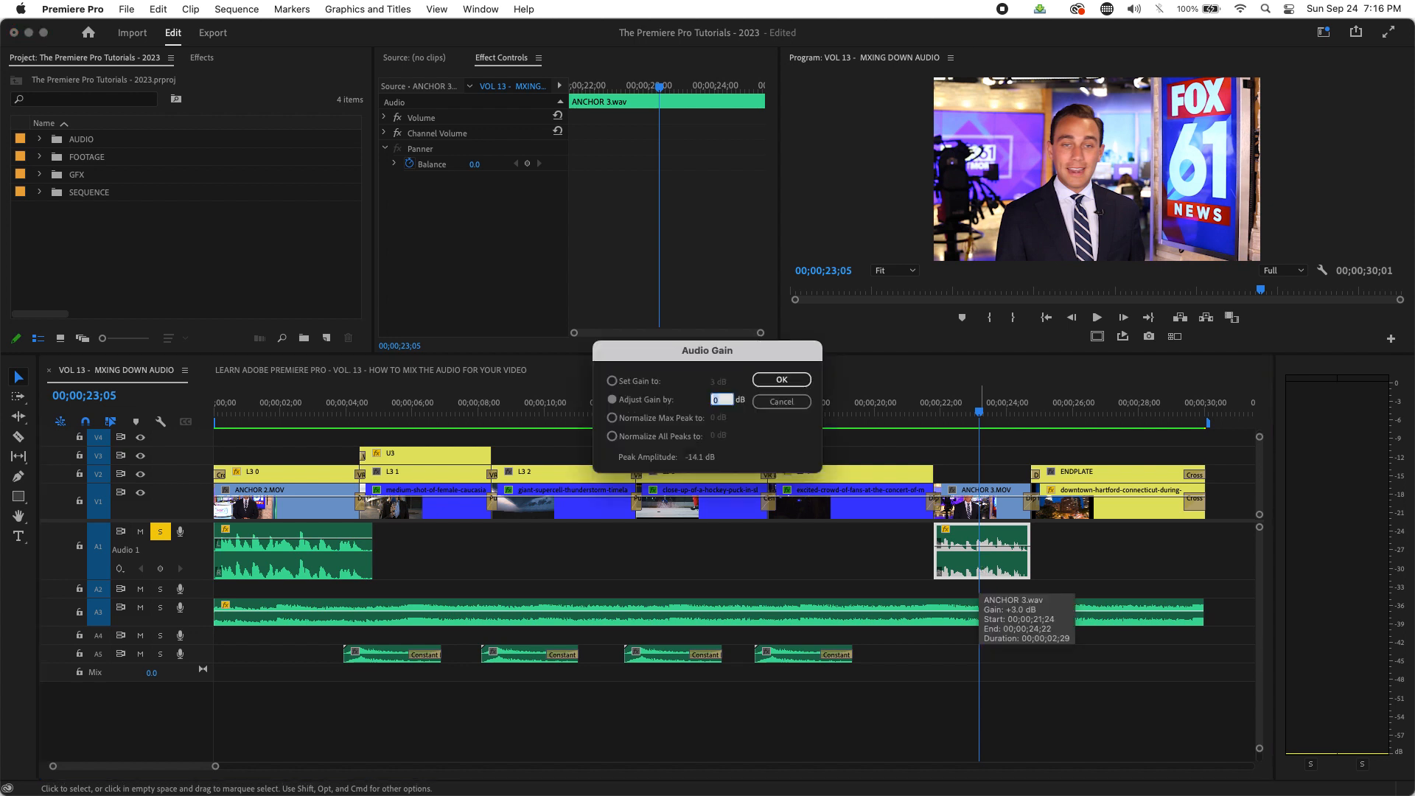
type("3")
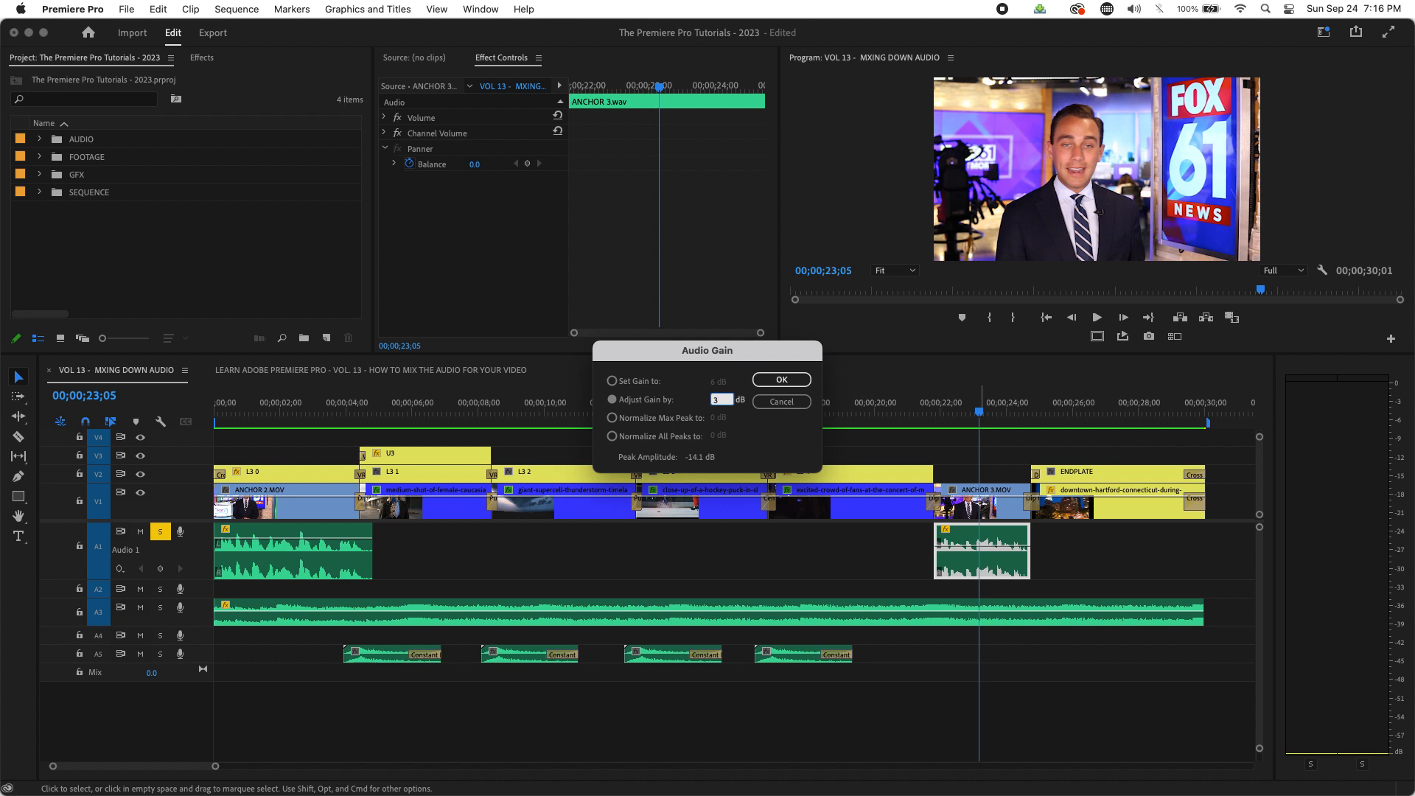
key("Return")
- Play the second anchor clip on A1 from about 21 seconds to check the added gain
left_click(926, 410)
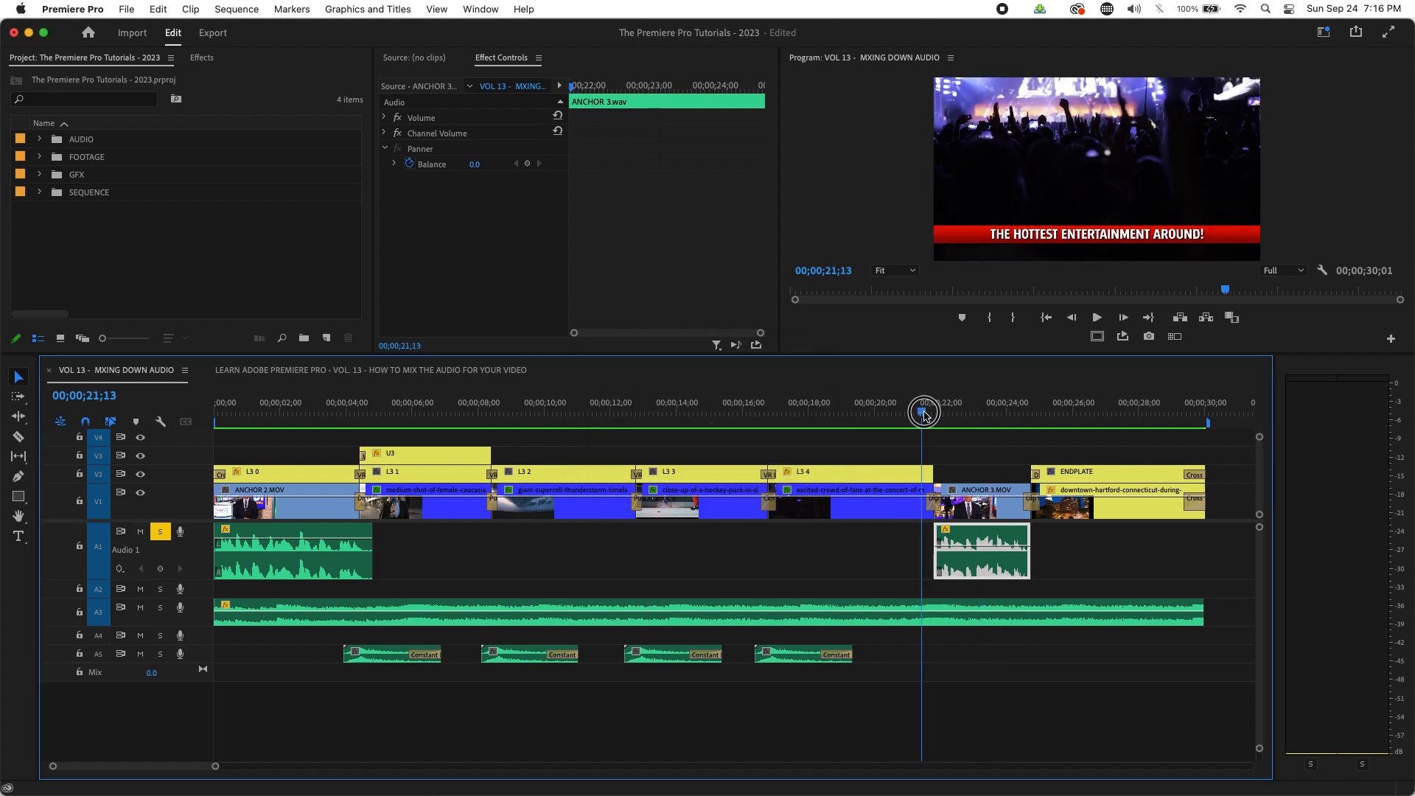
key("space")
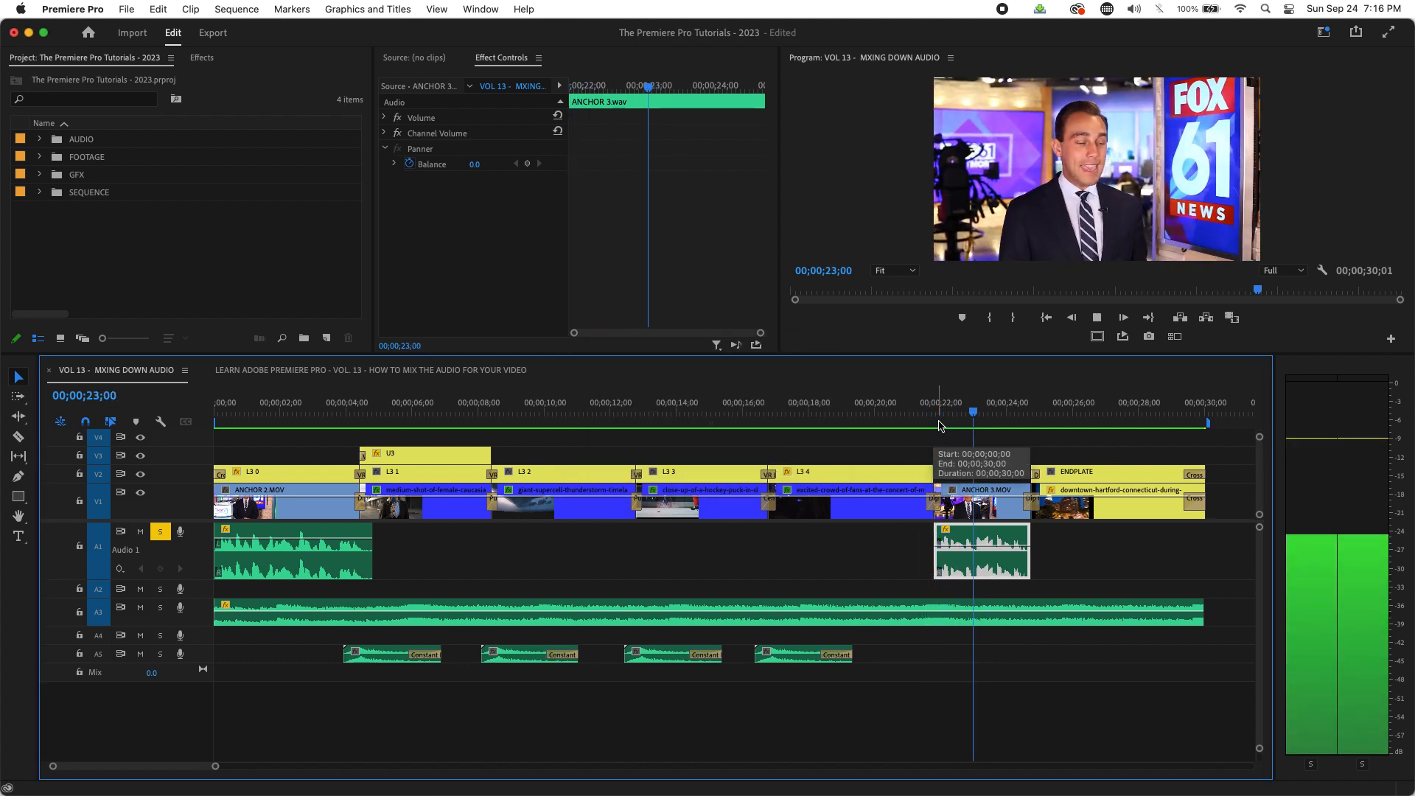
left_click(983, 413)
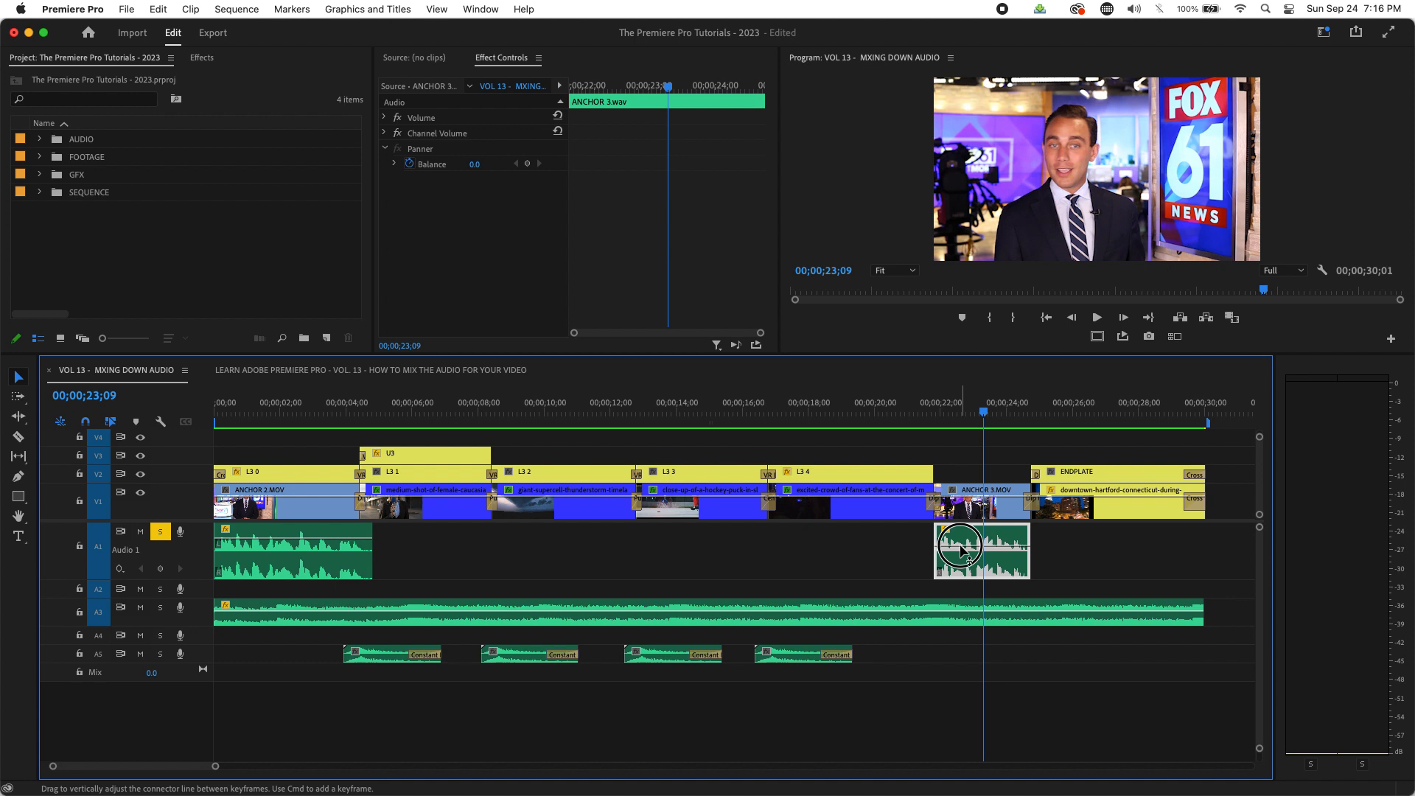
- Raise the volume level line of the ANCHOR 3.wav clip by about 2 dB and play the clip to check it
left_click_drag(960, 549, 960, 547)
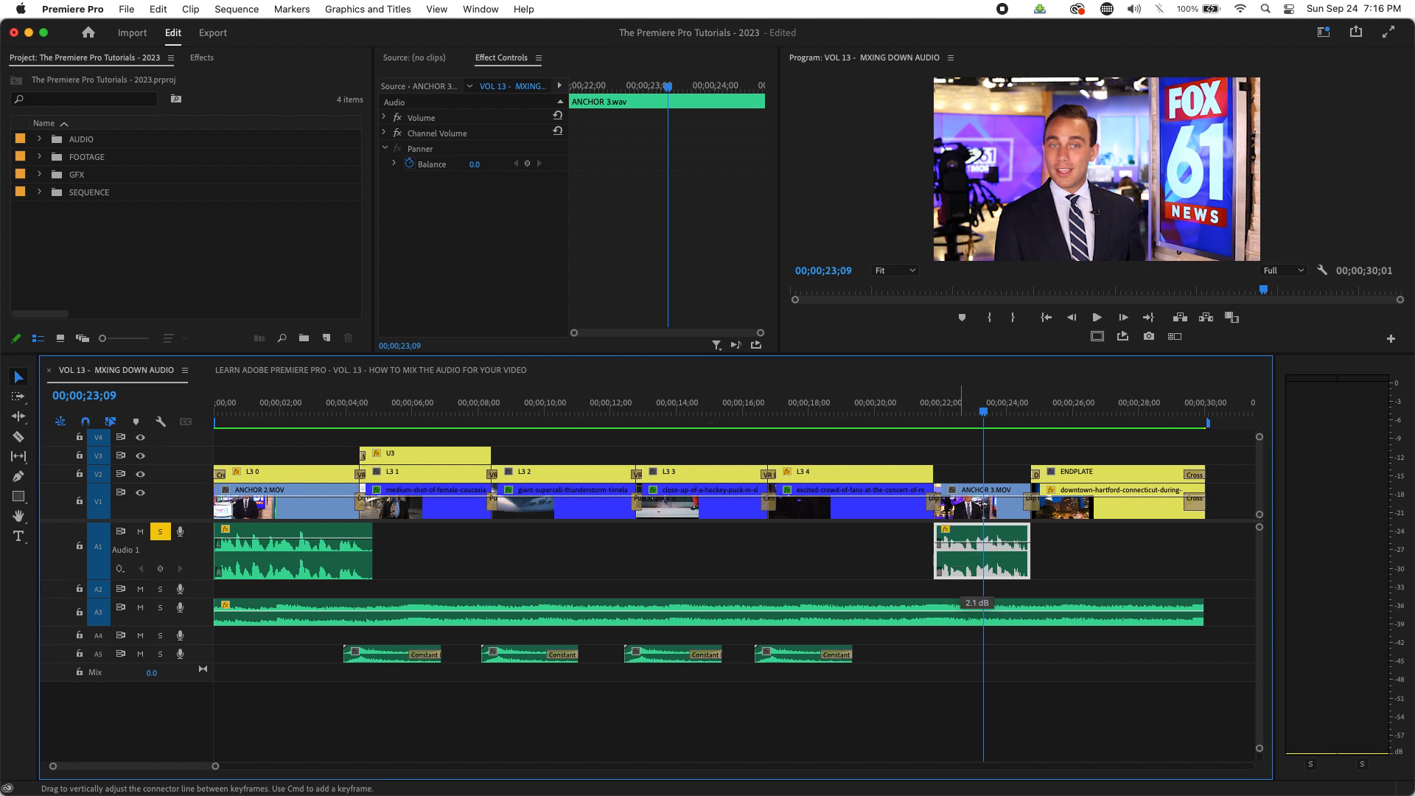
left_click_drag(962, 546, 962, 546)
left_click_drag(987, 411, 930, 414)
key("space")
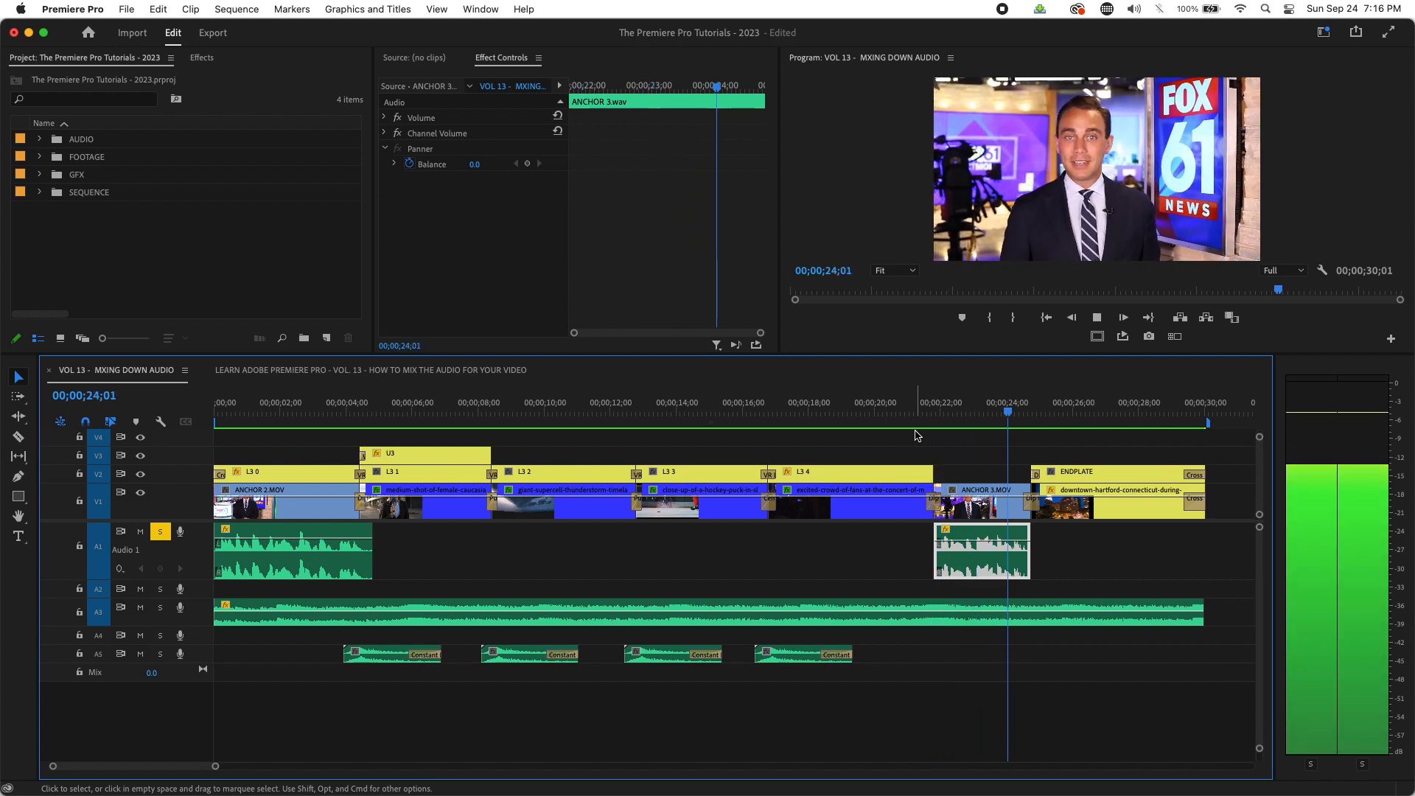
key("space")
- Compare the loudness of both anchor clips by playing the first from the sequence start and the second from about 21 seconds
left_click_drag(282, 413, 120, 422)
key("space")
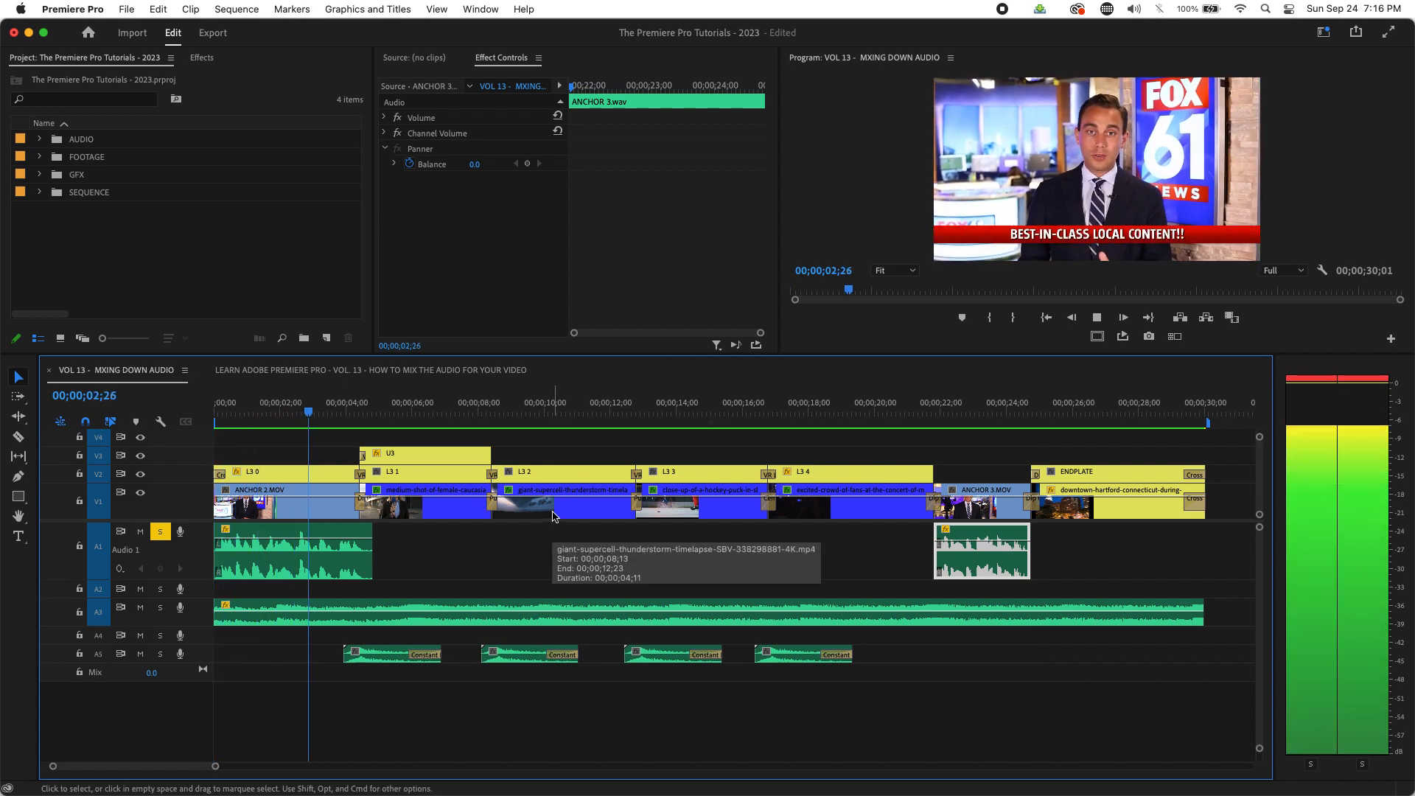
left_click(923, 413)
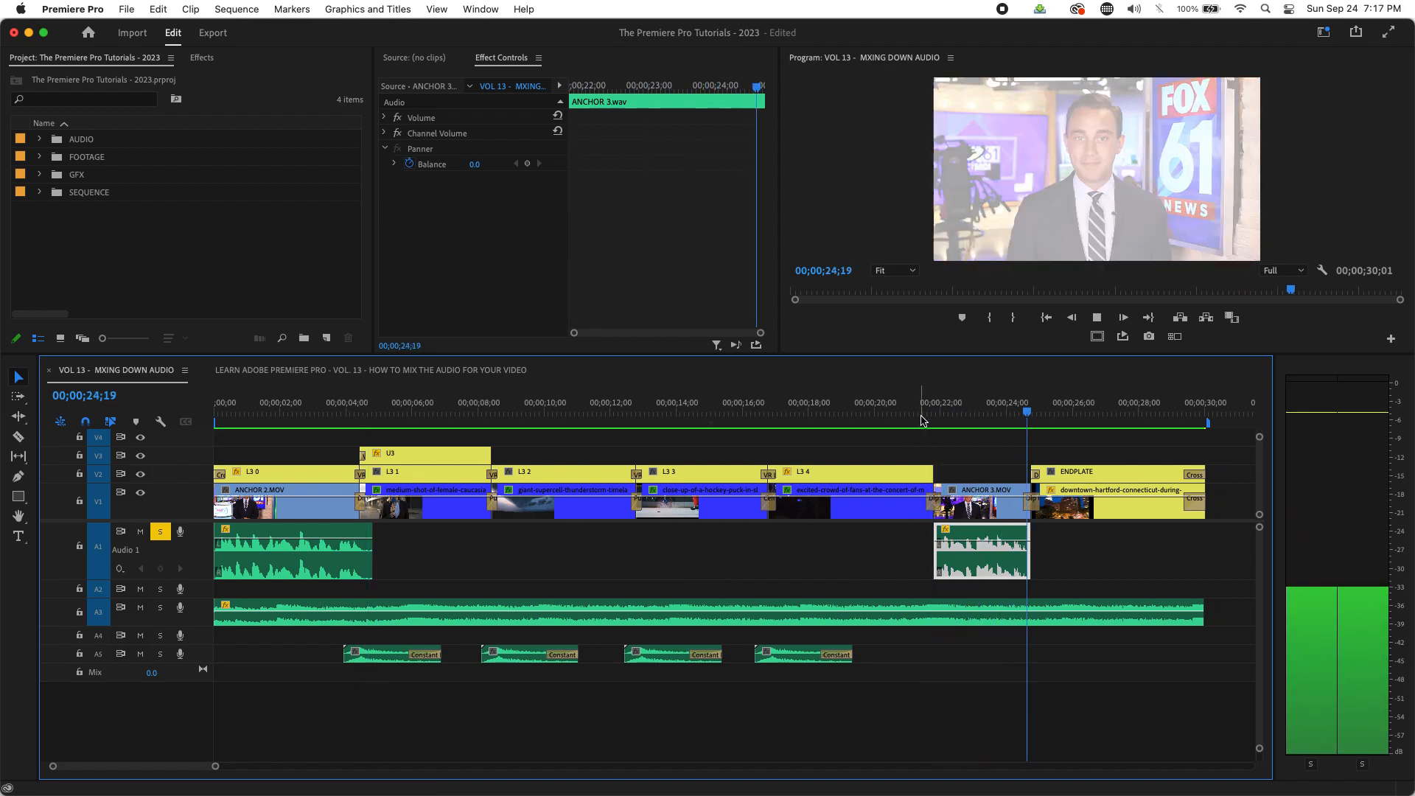
- Stop playback within the second anchor clip and adjust the audio gain of ANCHOR 3.wav once more
left_click_drag(939, 418, 965, 419)
left_click(966, 419)
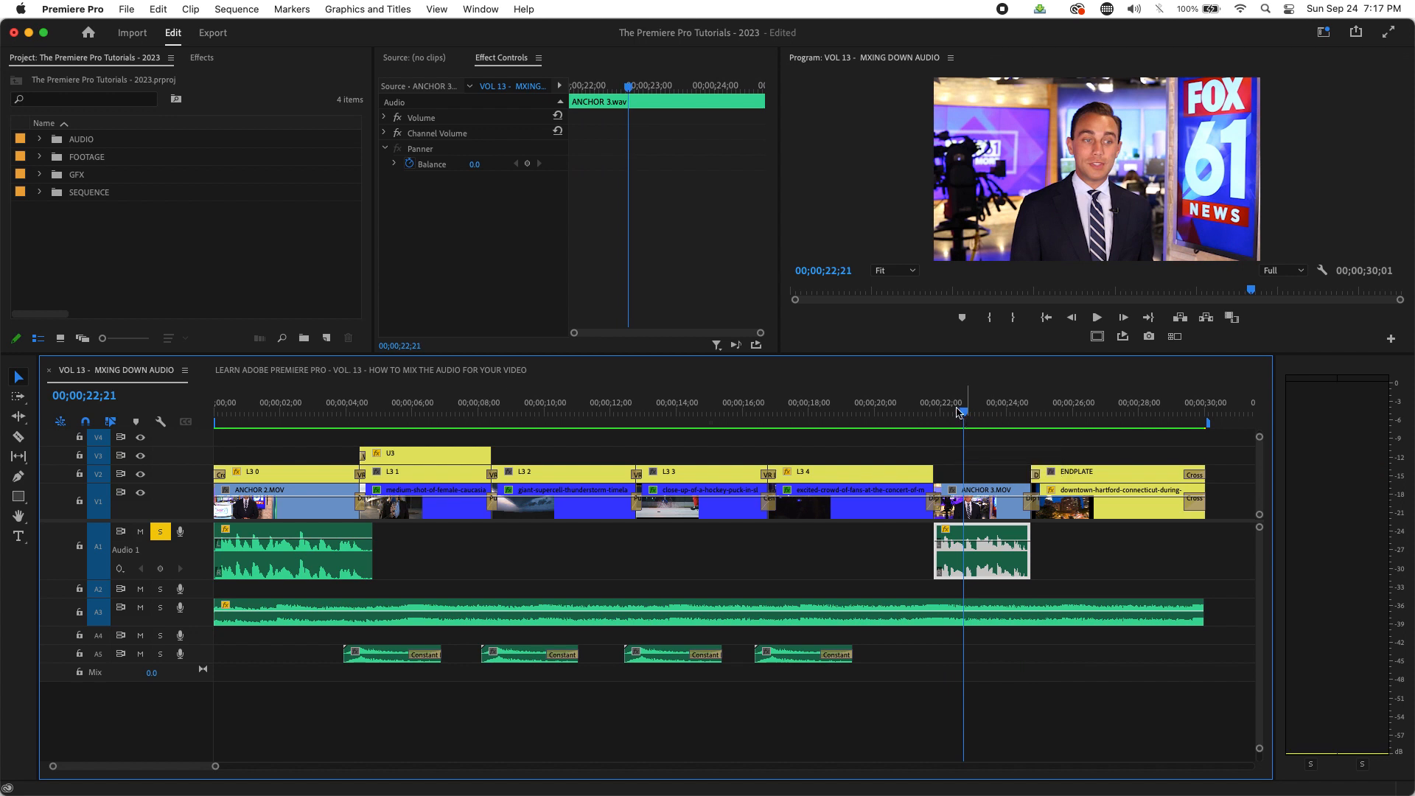
key("g")
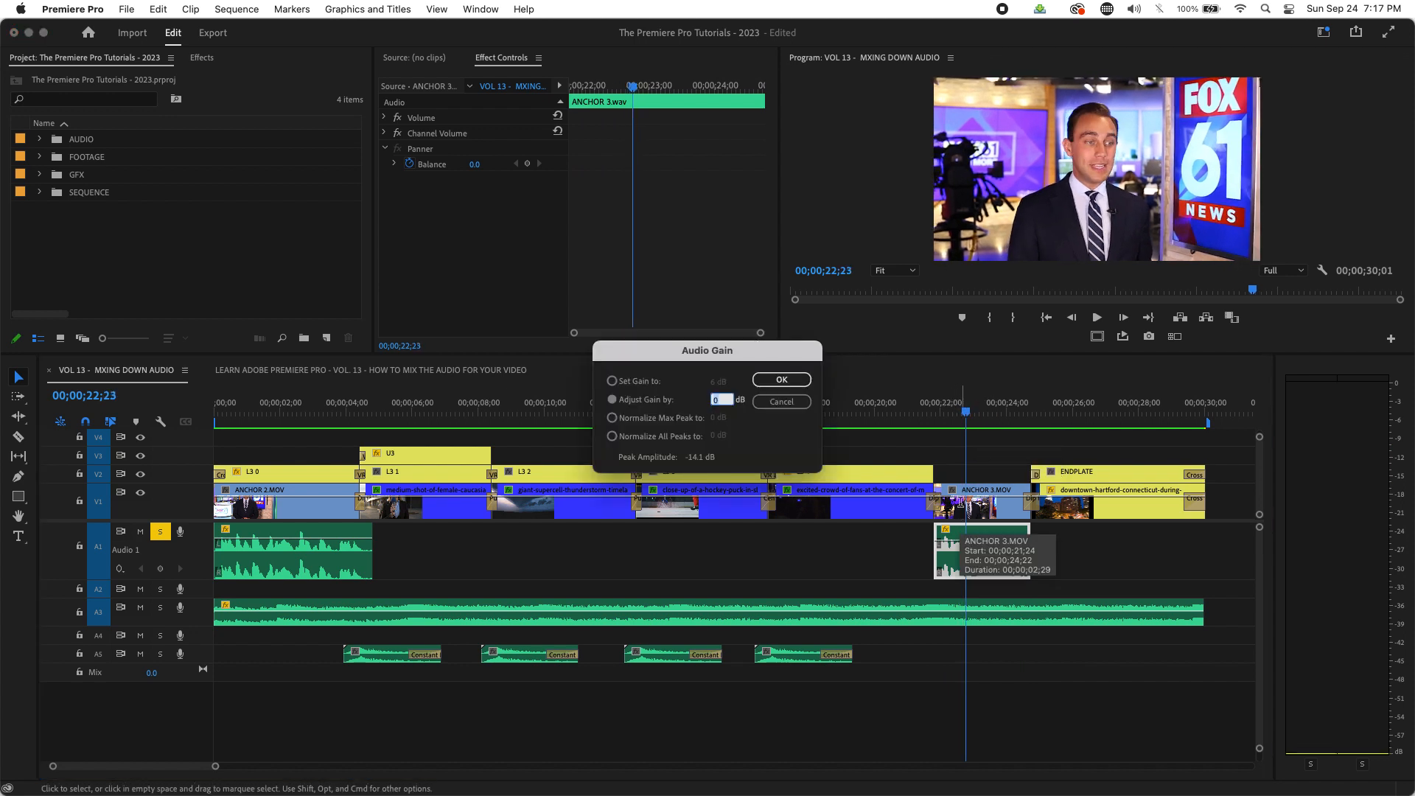
key("Return")
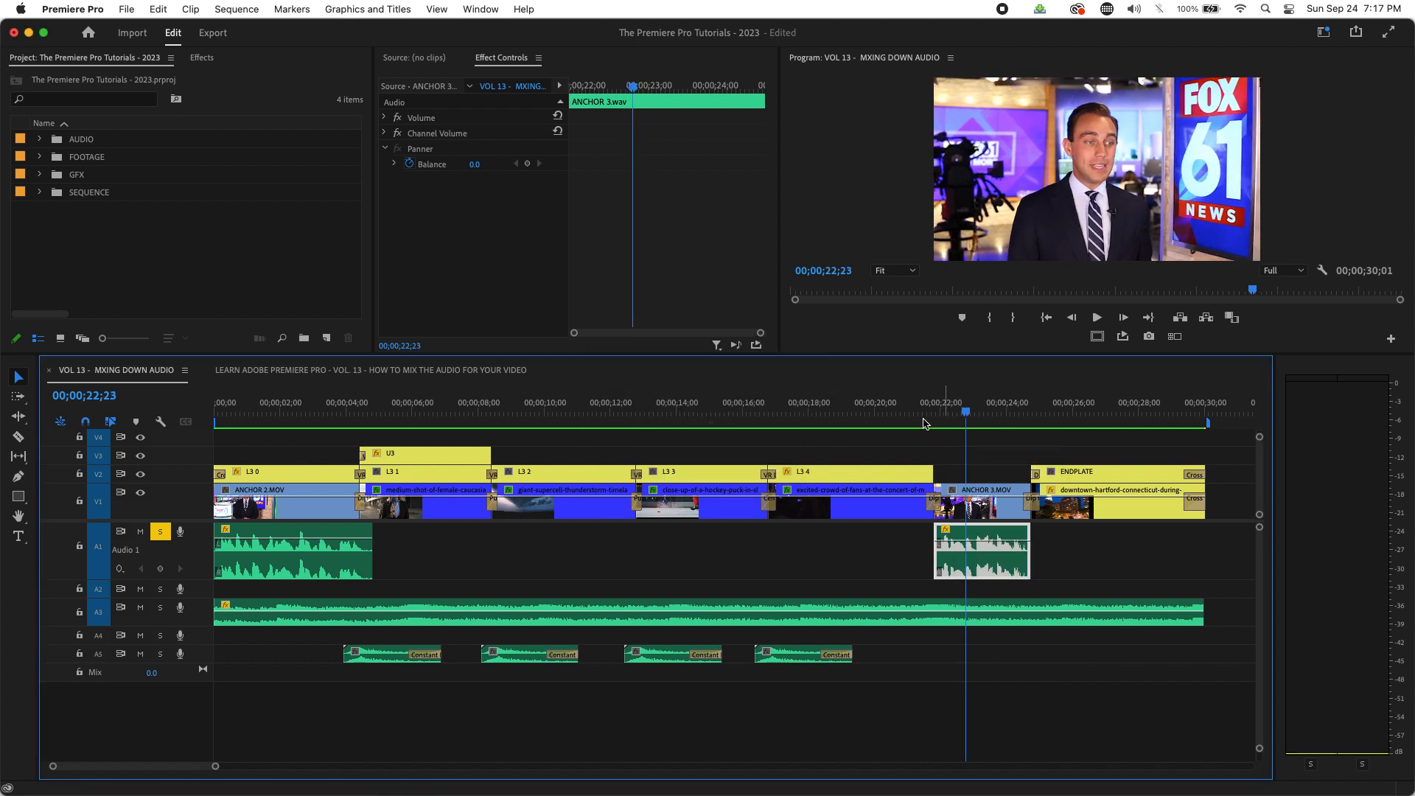
- Adjust the audio gain of the first anchor clip, ANCHOR 2.wav, by -1 dB
left_click(258, 418)
left_click(297, 561)
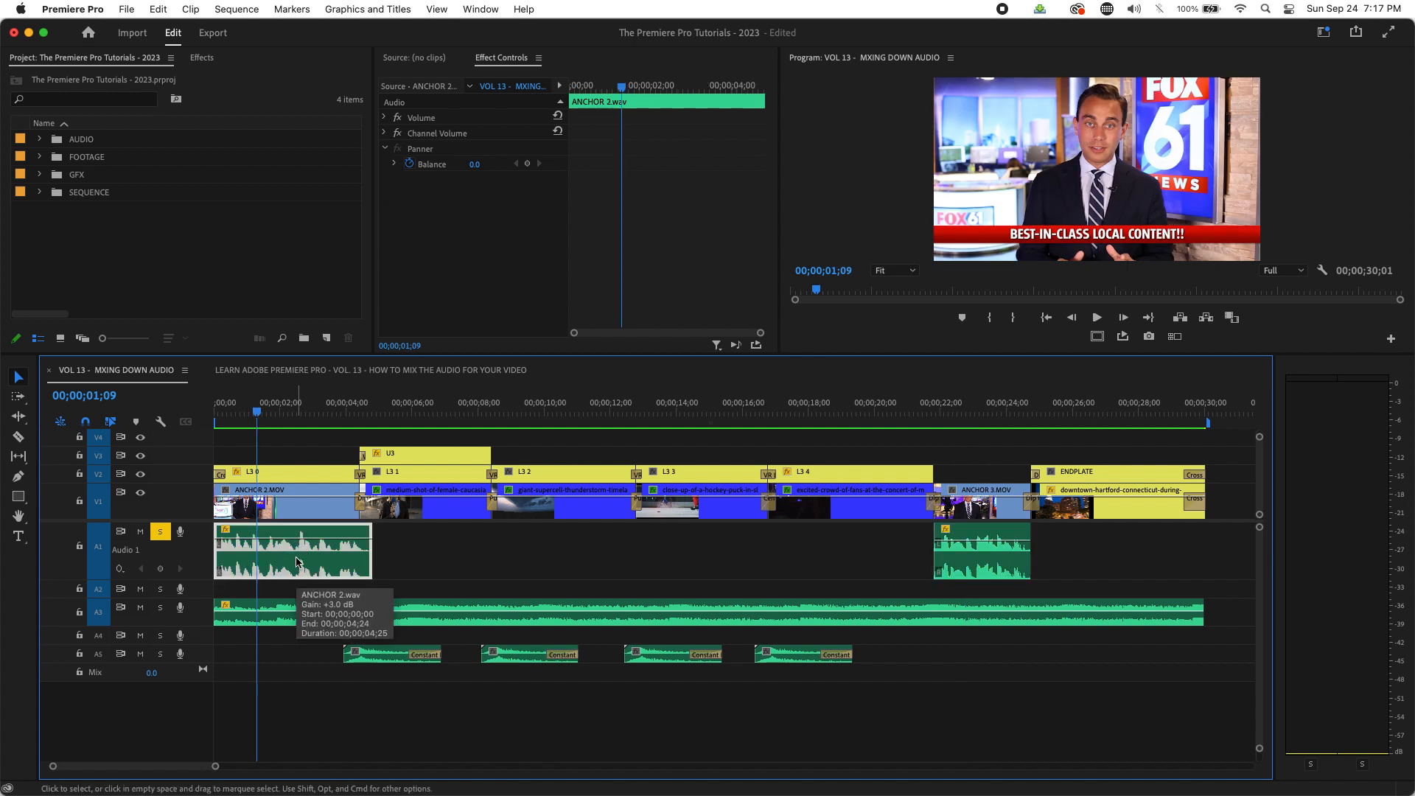
key("g")
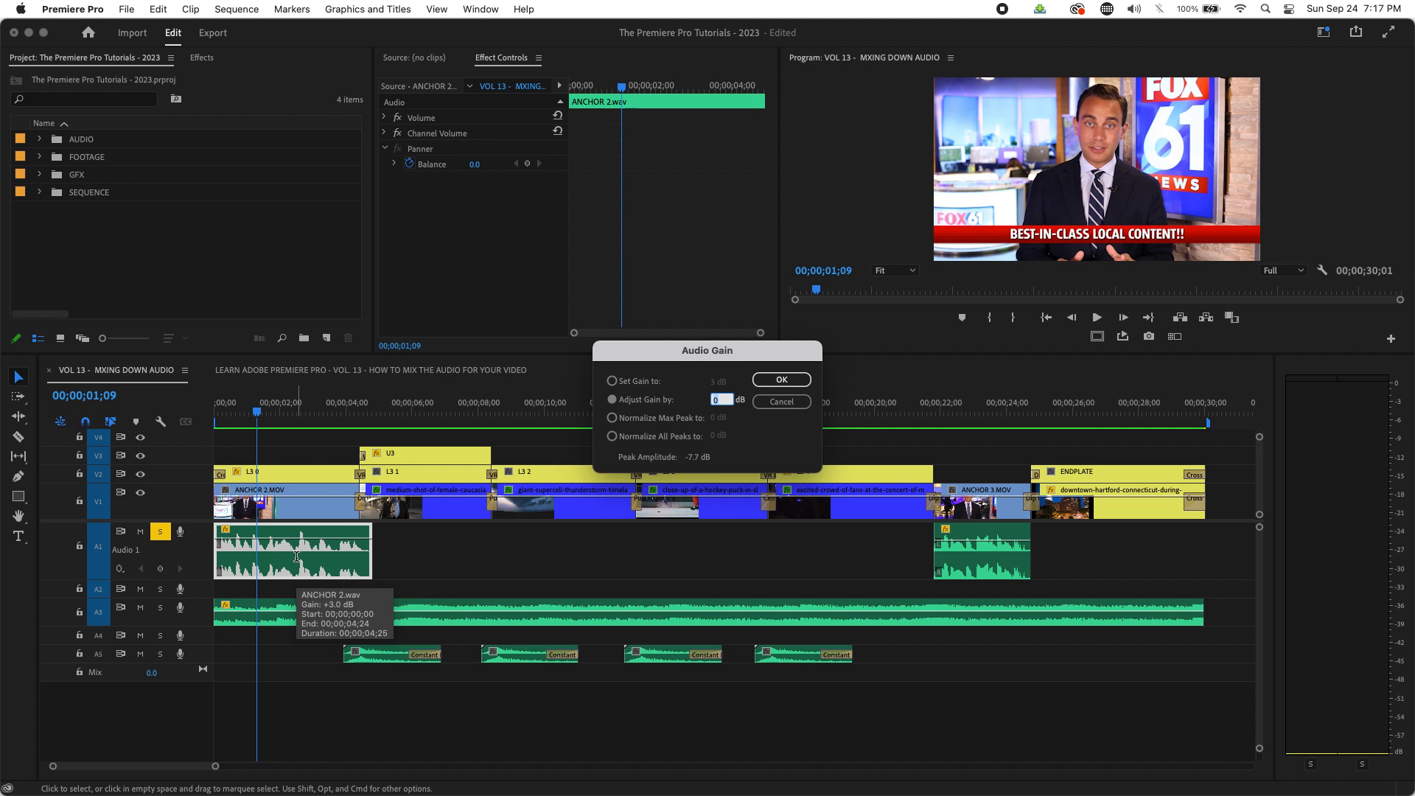
type("-")
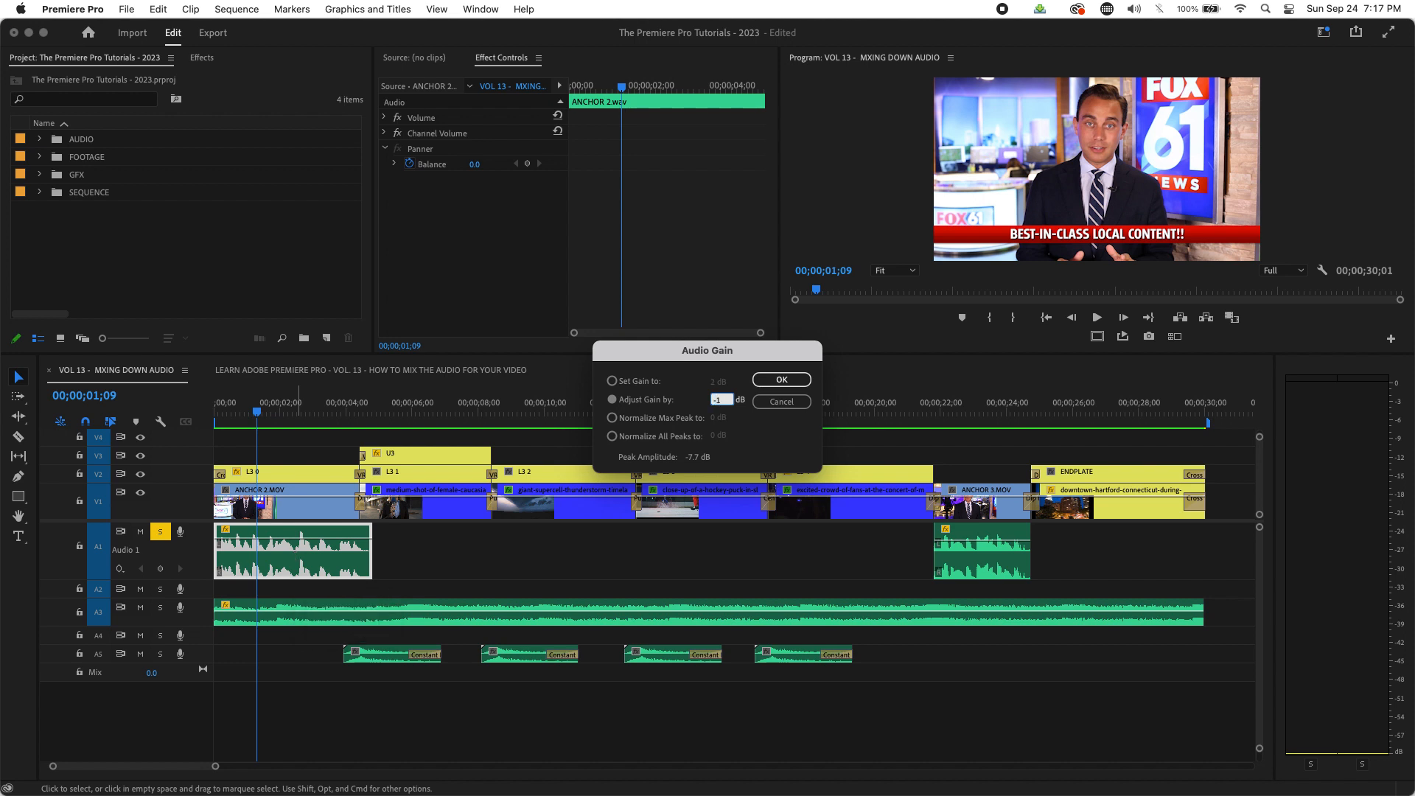
type("1")
key("Return")
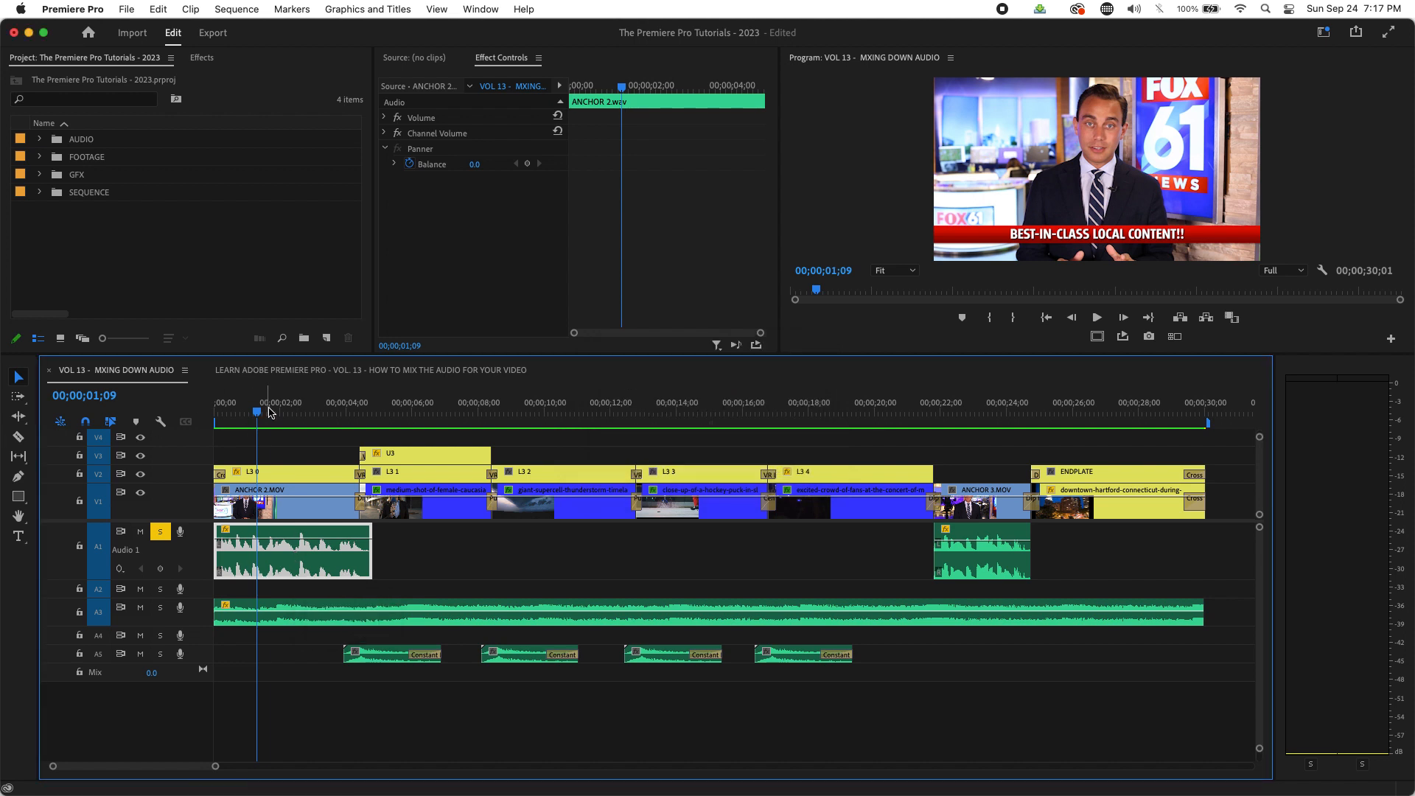
- Play the first anchor clip from the sequence start and the second from about 21 seconds, twice, to compare their loudness
left_click_drag(269, 411, 140, 406)
key("space")
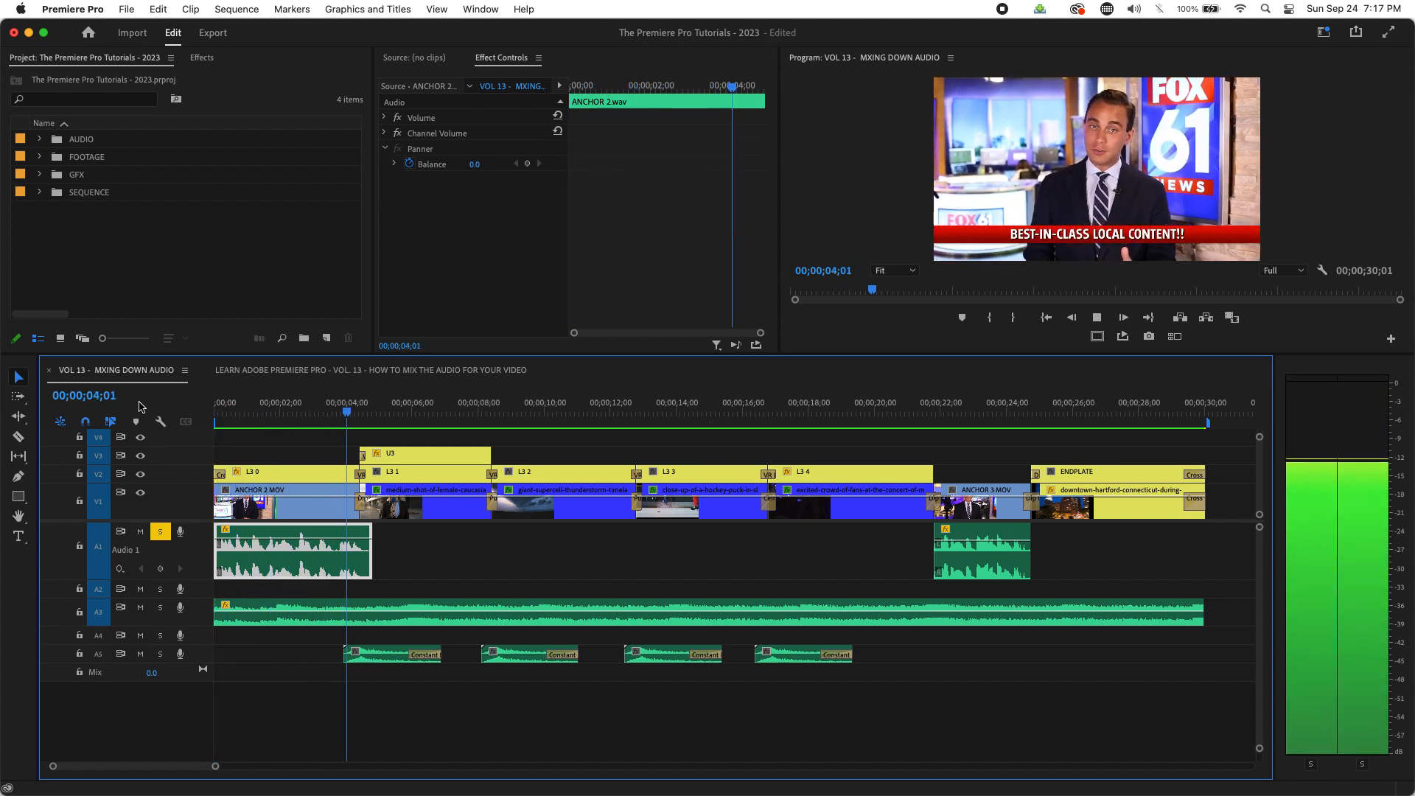
left_click(938, 410)
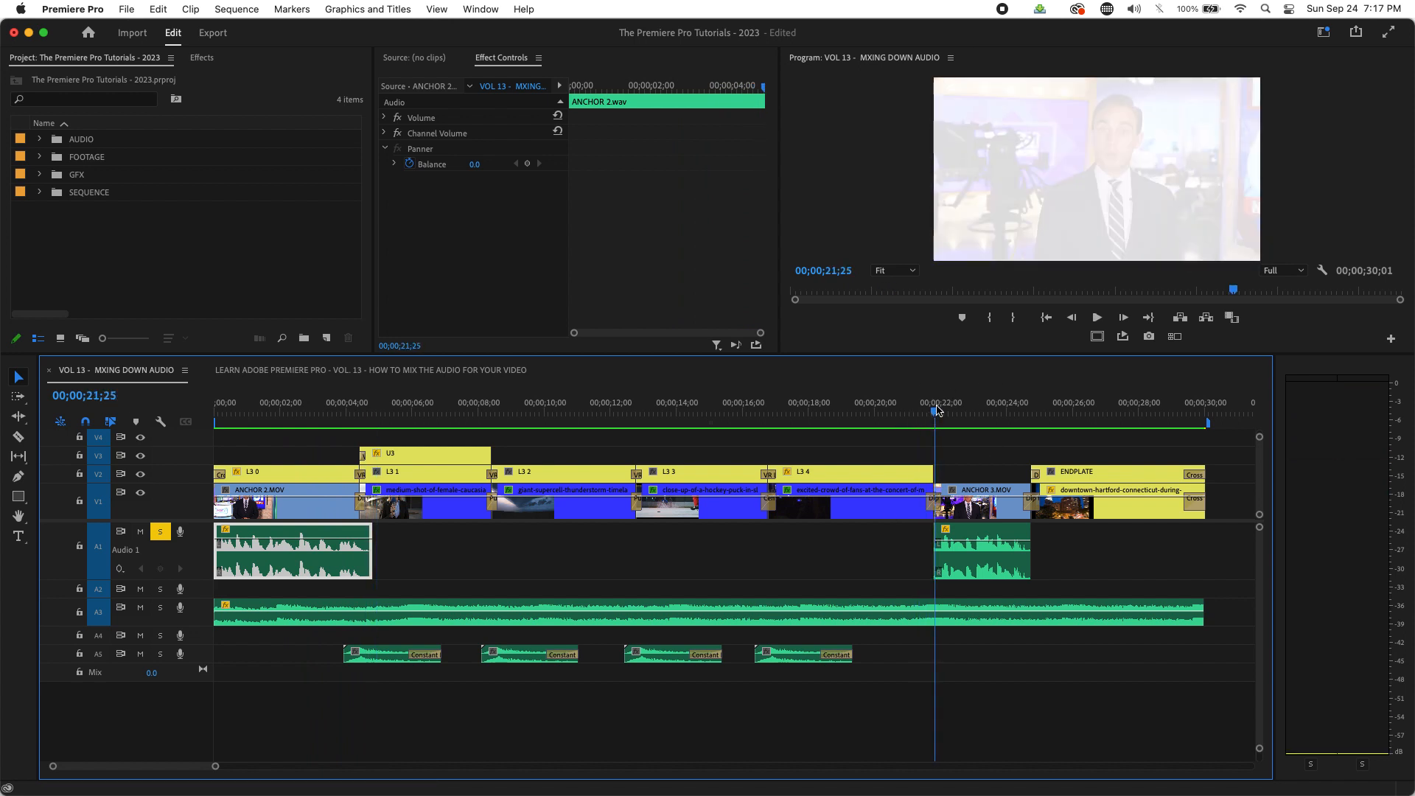
key("space")
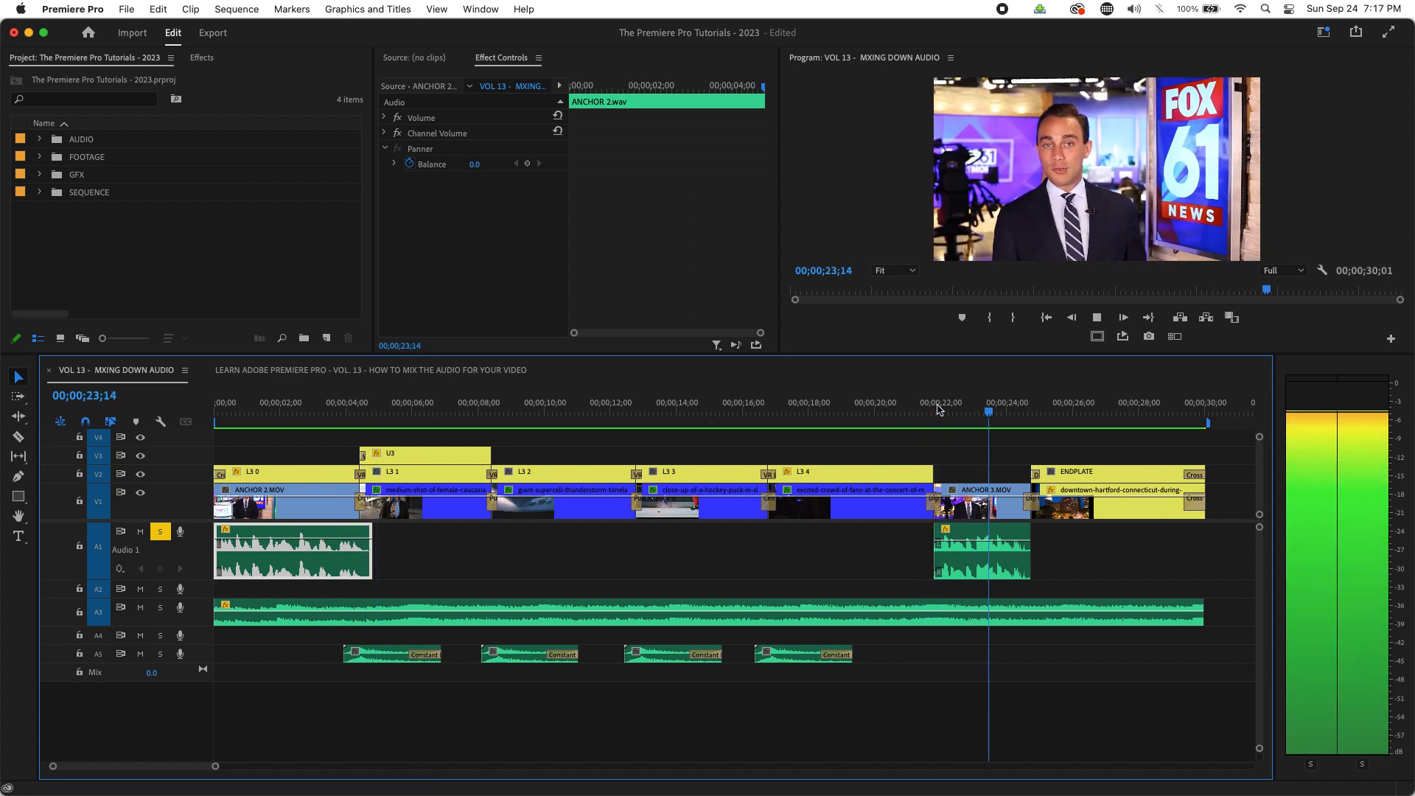
left_click_drag(987, 416, 1000, 408)
left_click_drag(767, 420, 32, 457)
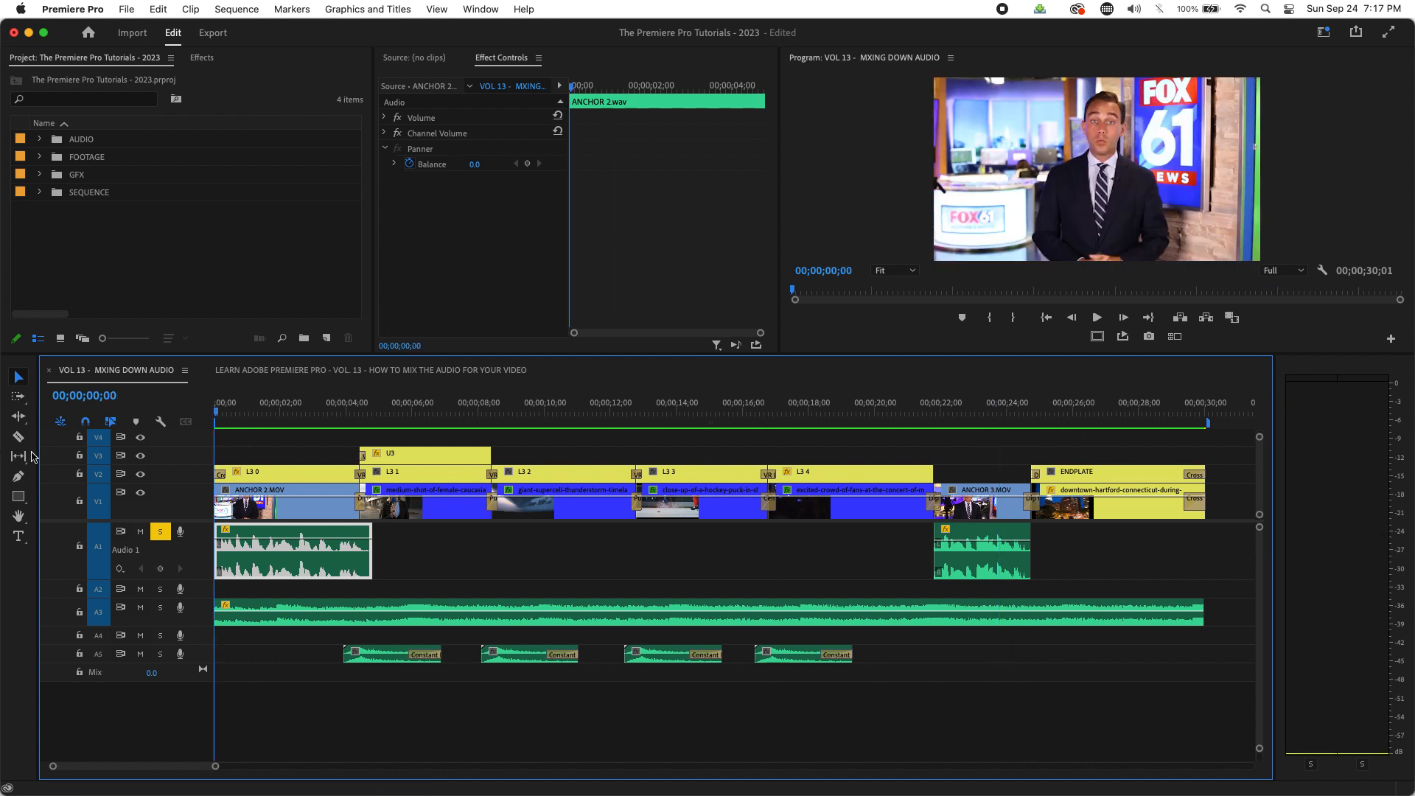
key("space")
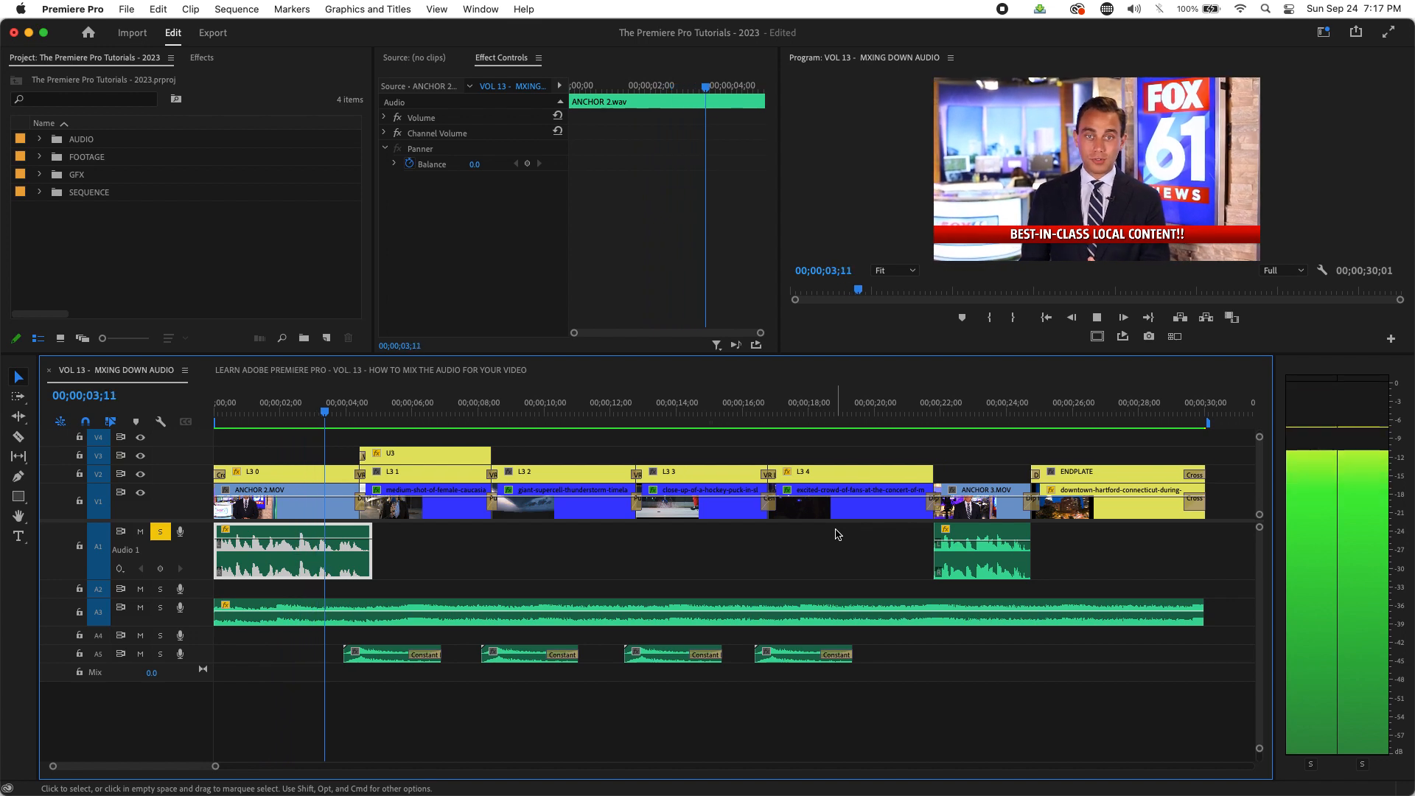
left_click(927, 407)
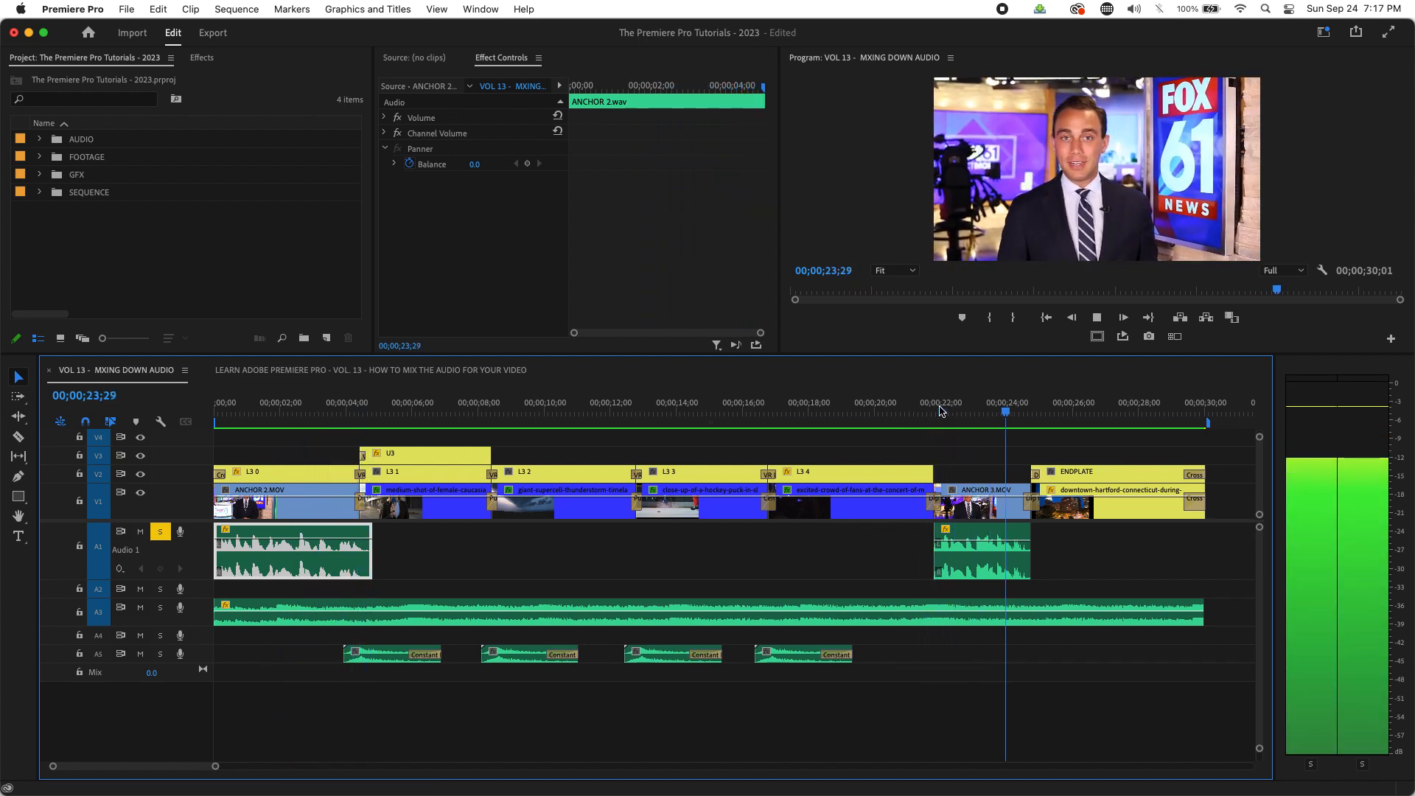
- Stop playback and adjust the audio gain of ANCHOR 3.wav by 2 dB
key("space")
left_click(974, 410)
left_click(957, 565)
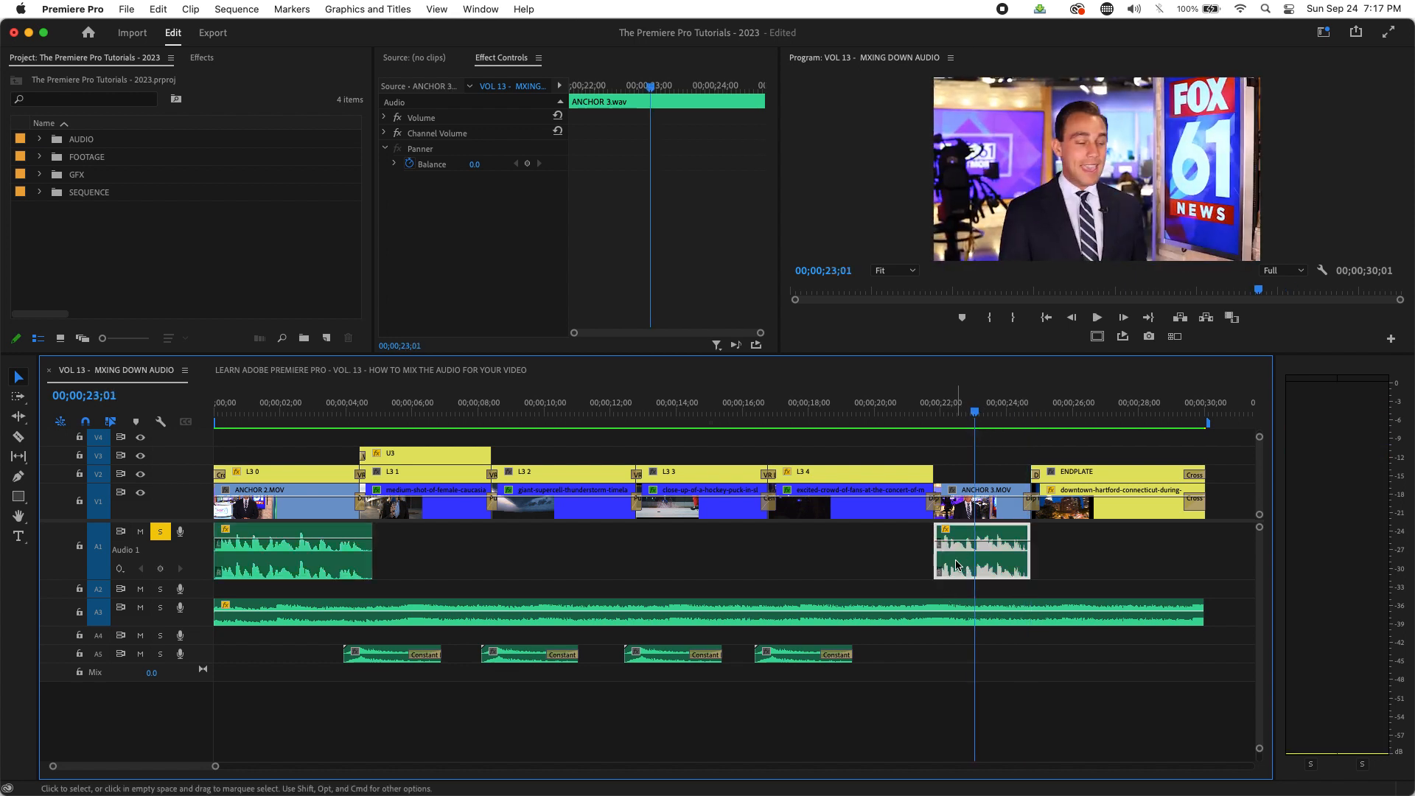
type("g2")
key("Return")
- Recheck the loudness match by playing both anchor clips again, and scrub through the sequence to about 16 seconds
left_click_drag(335, 410, 142, 423)
key("Home")
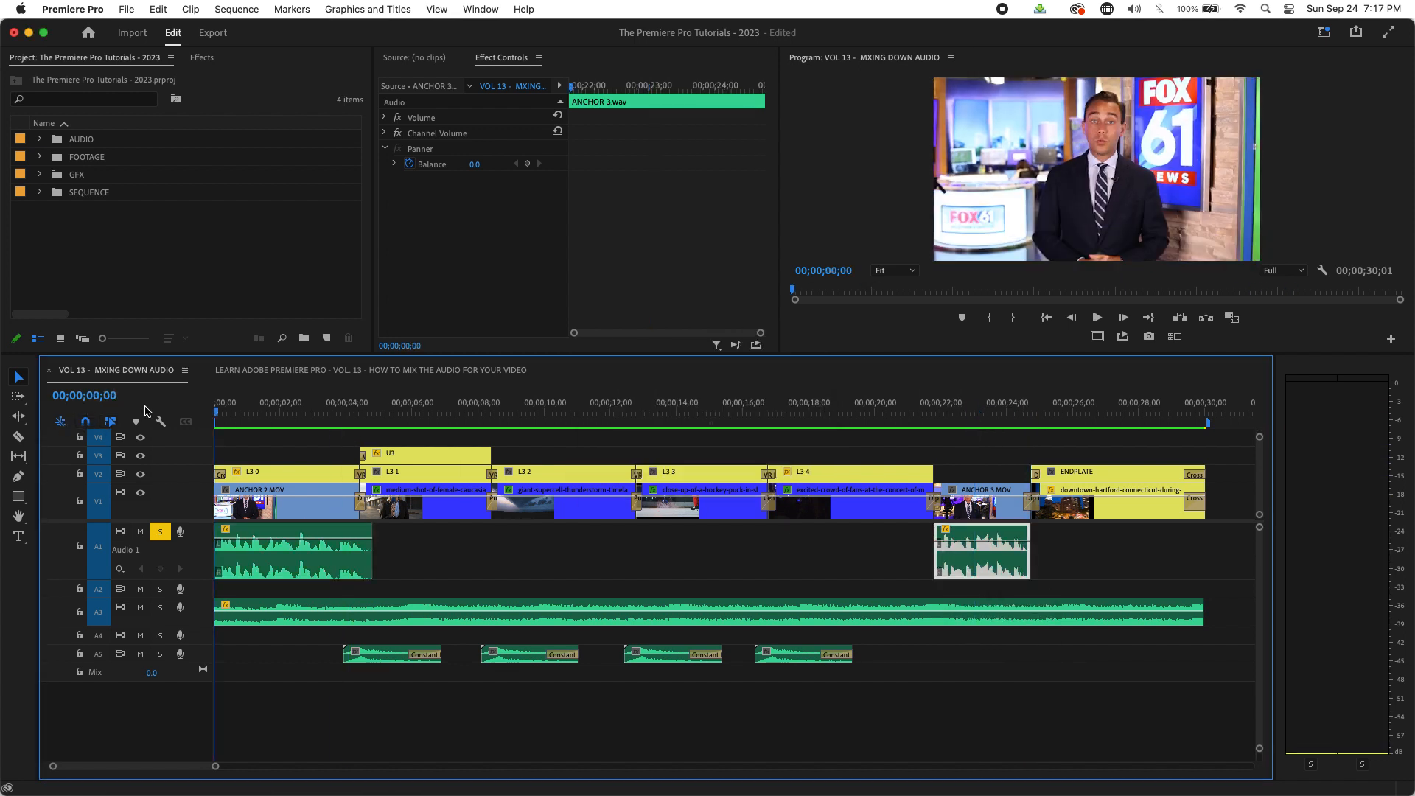
key("space")
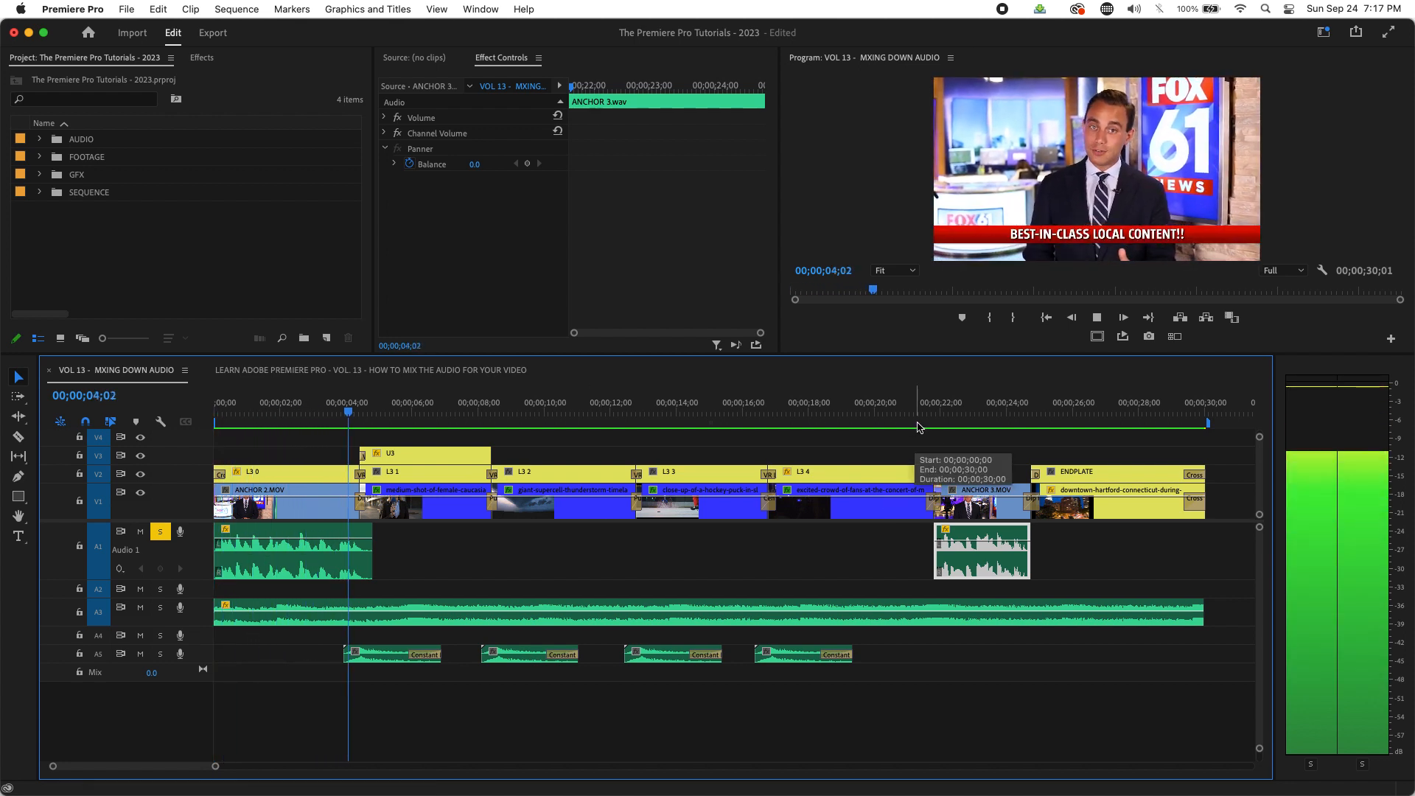
left_click(925, 413)
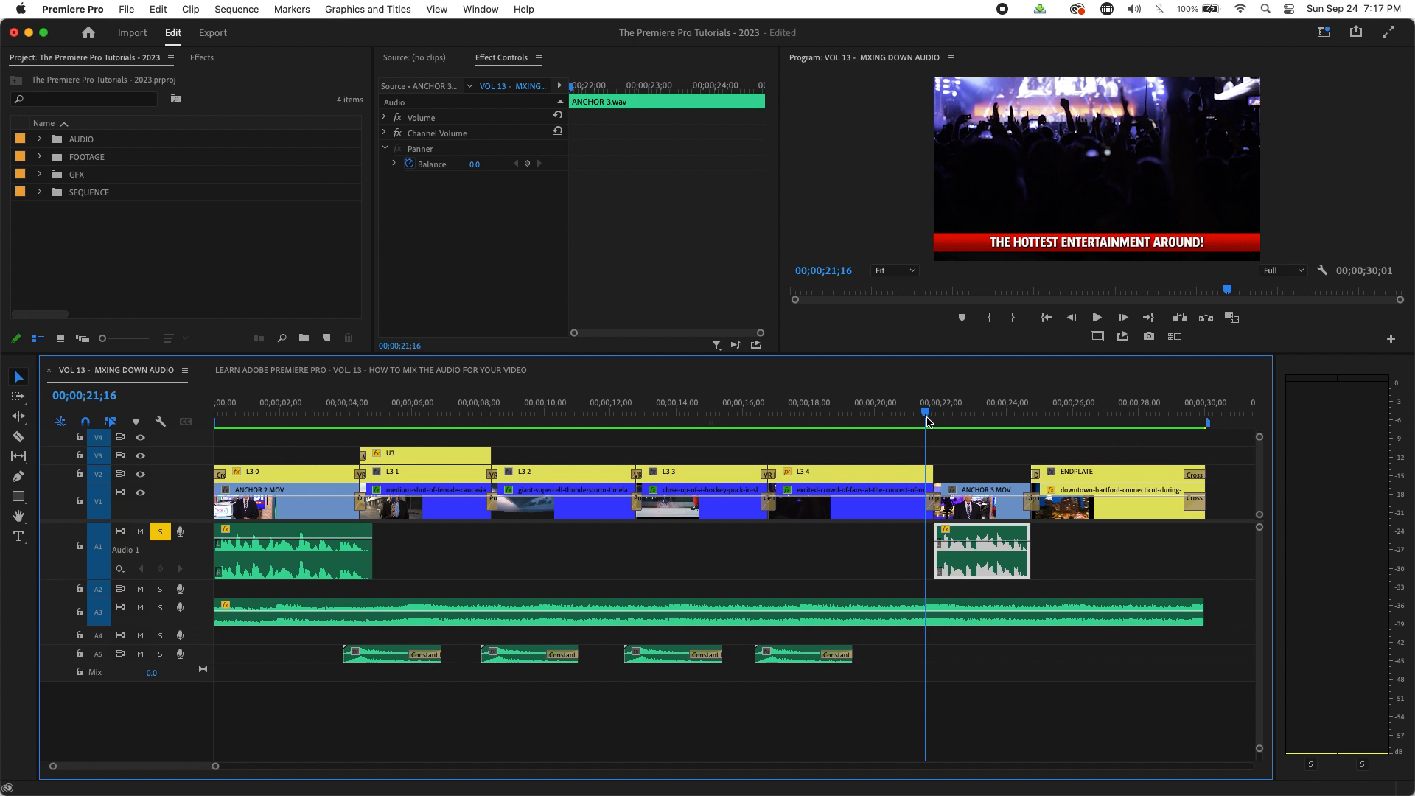
key("space")
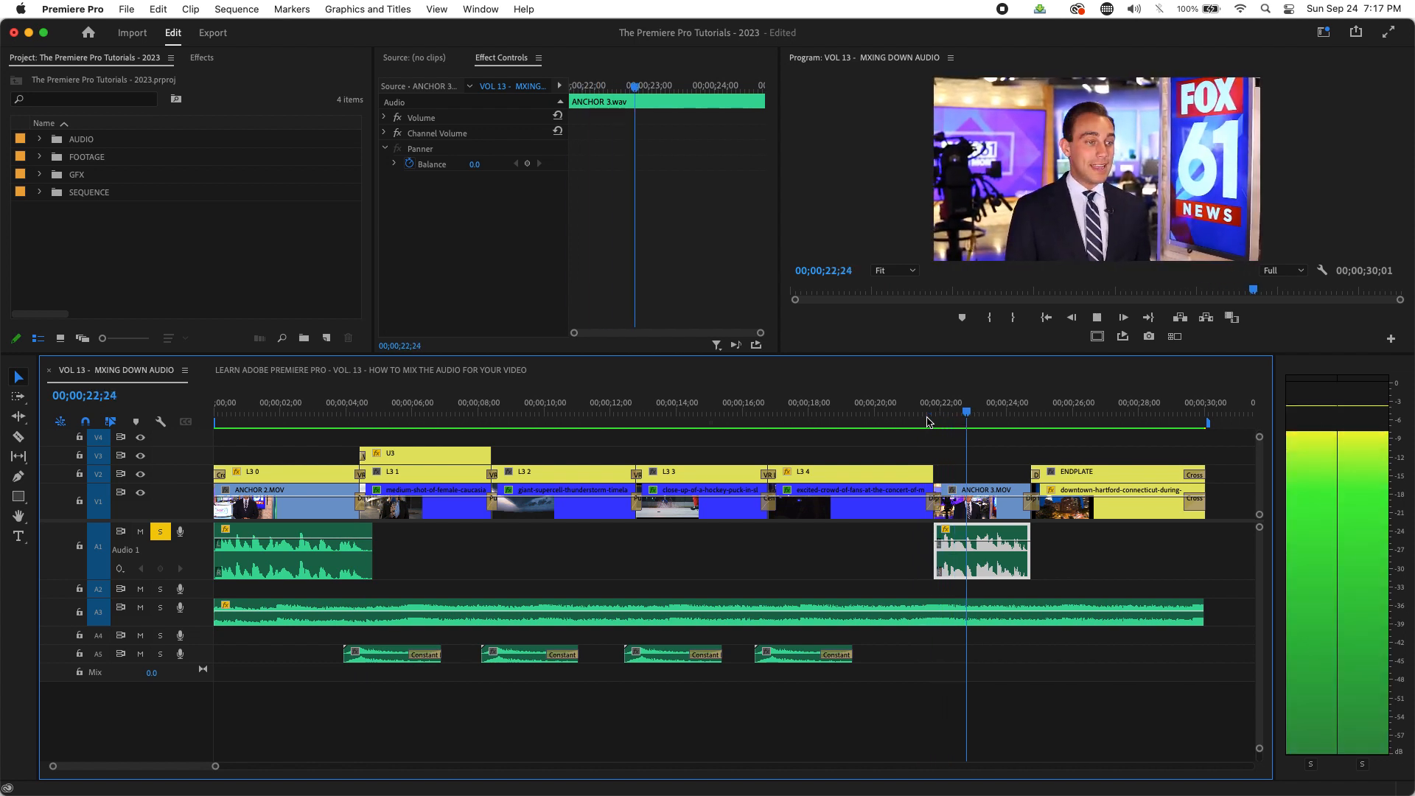
left_click(124, 506)
key("Home")
left_click_drag(124, 505, 752, 571)
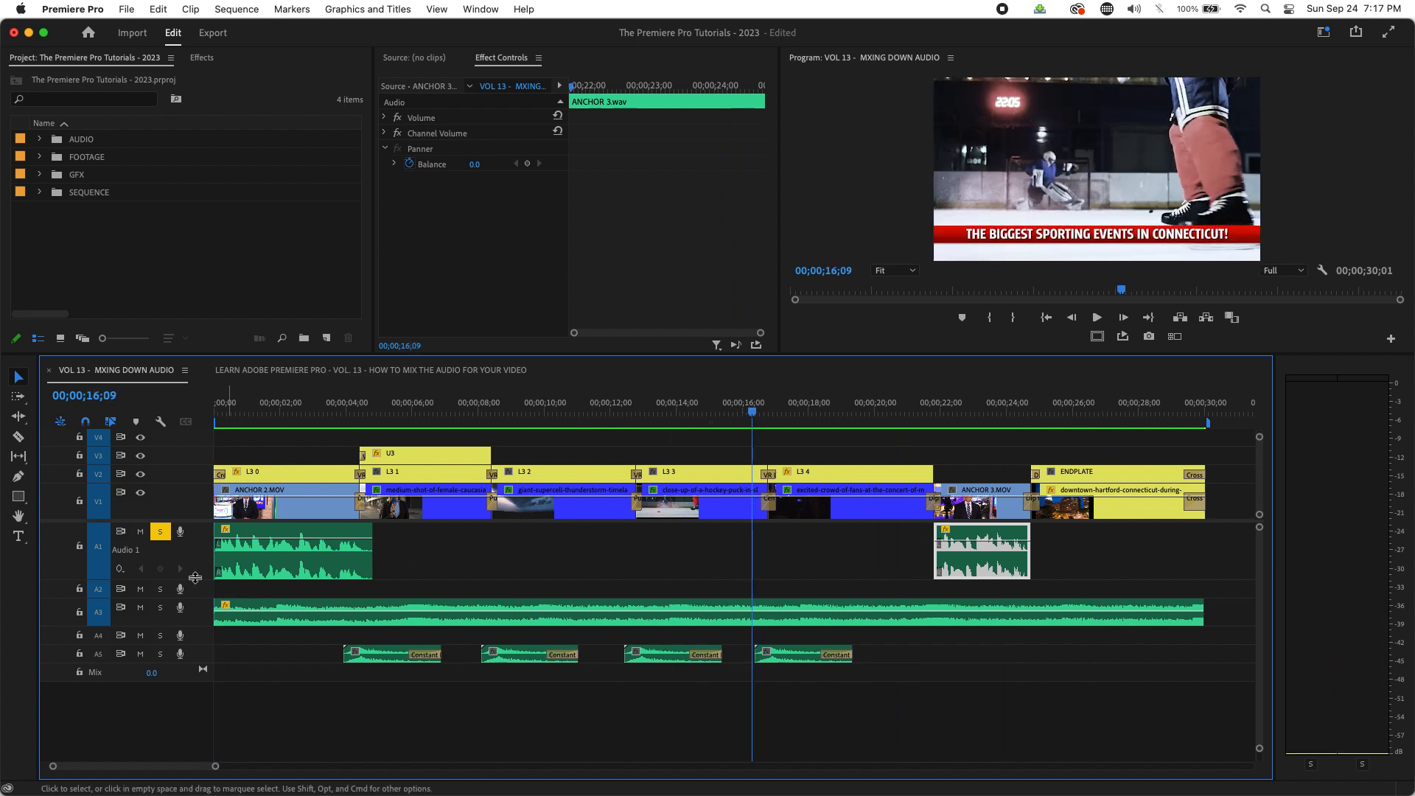
- Reduce the height of audio track A1, deselect the anchor clip and turn off the track's solo
left_click_drag(193, 583, 195, 550)
left_click(455, 537)
left_click(421, 531)
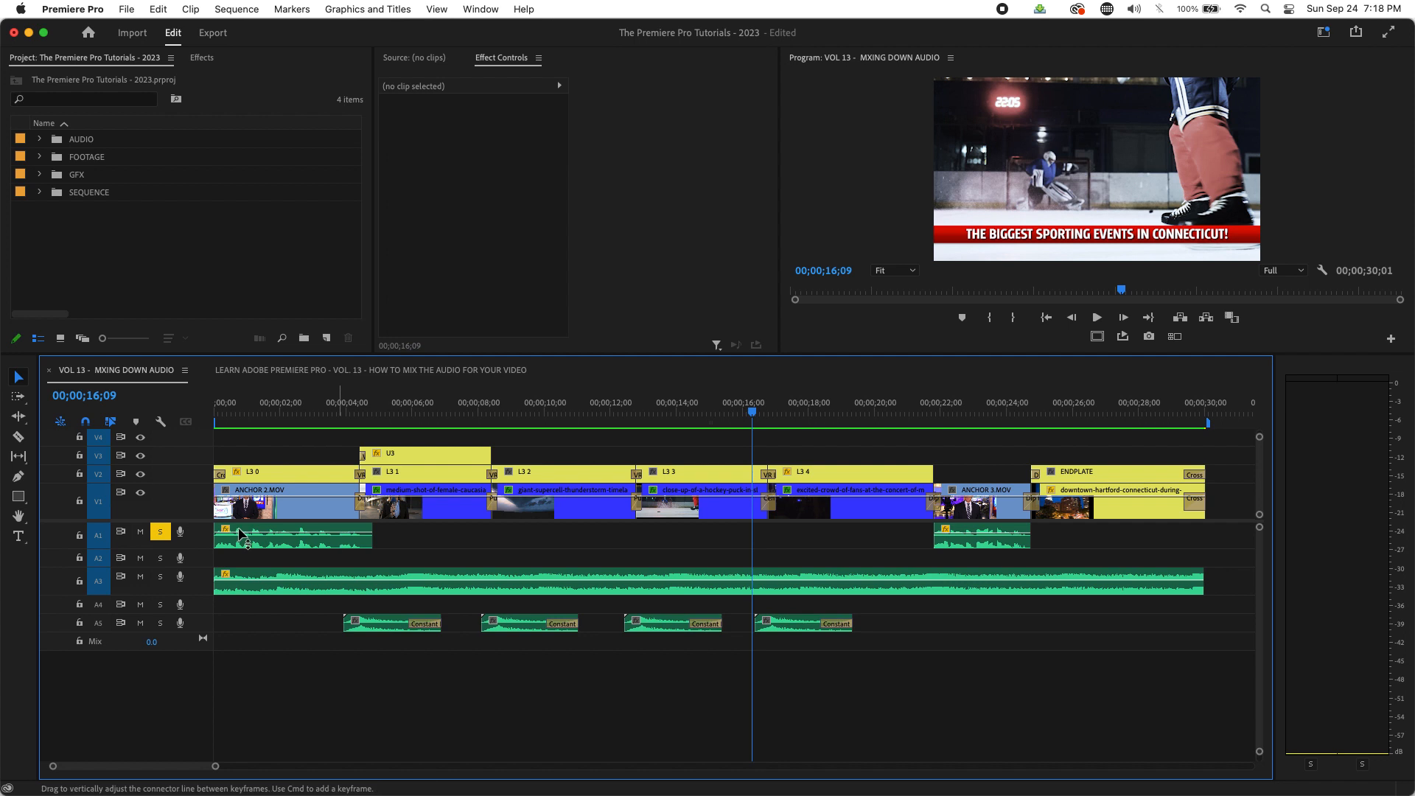
left_click(159, 533)
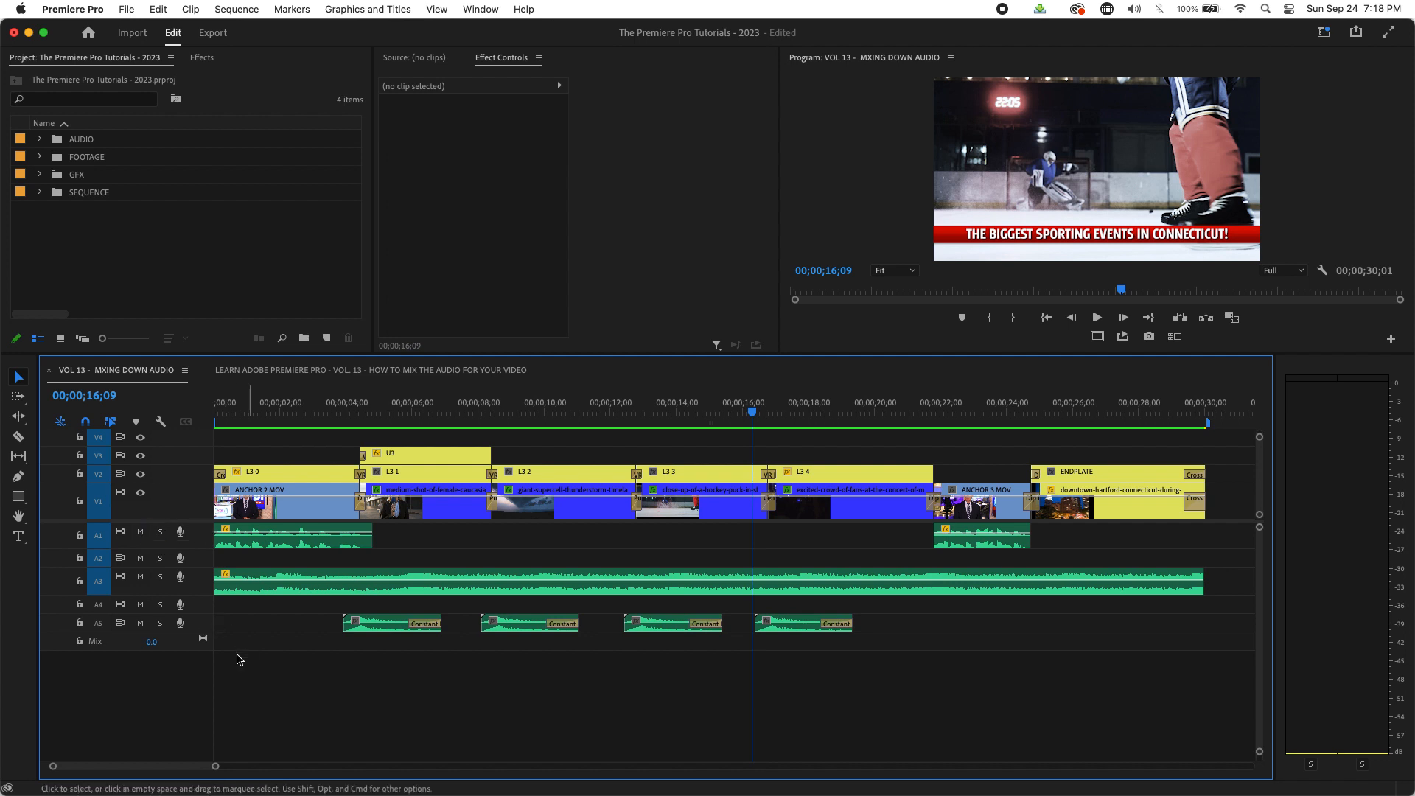
- Increase the height of the music track A3 and scrub from the sequence start to 15 seconds
left_click_drag(381, 399, 151, 410)
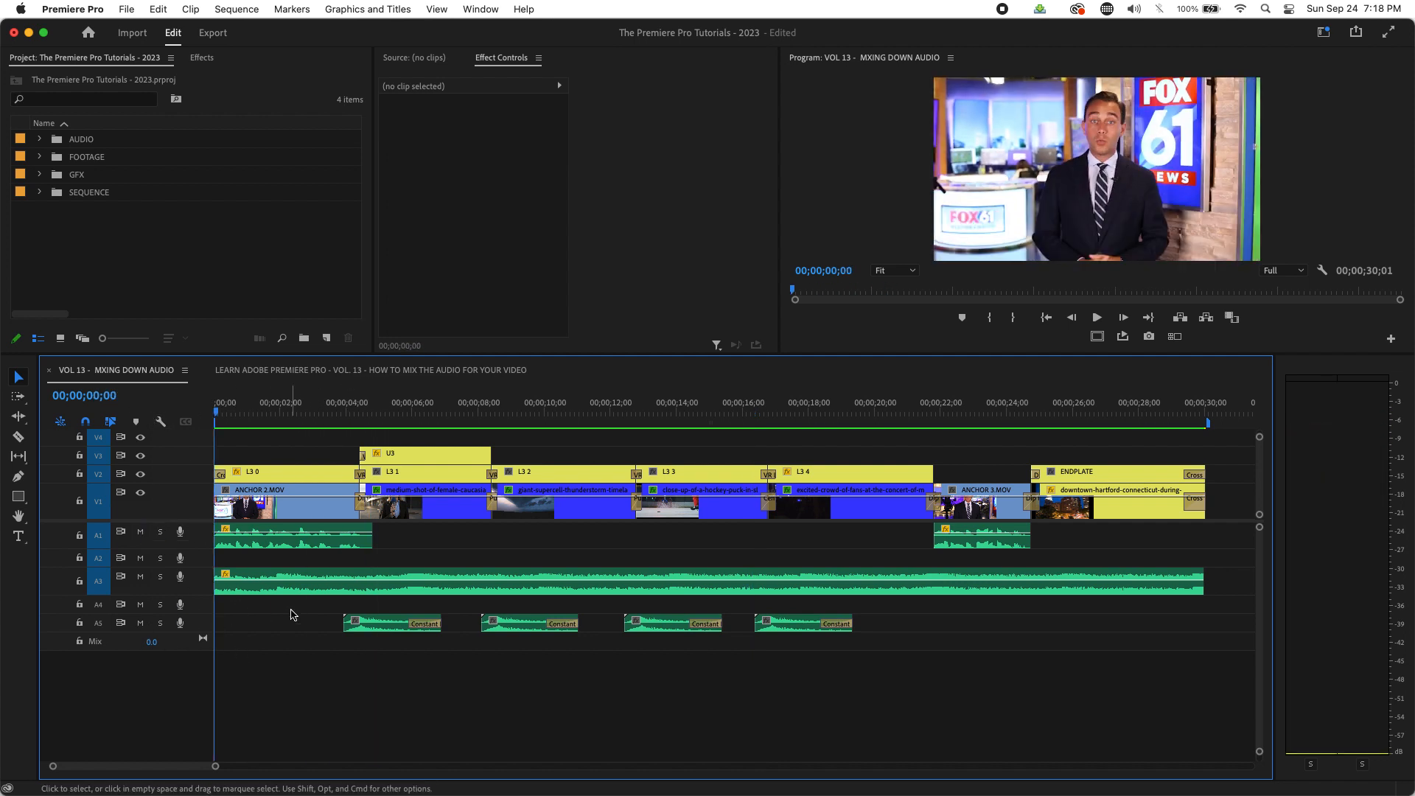
left_click_drag(195, 594, 193, 614)
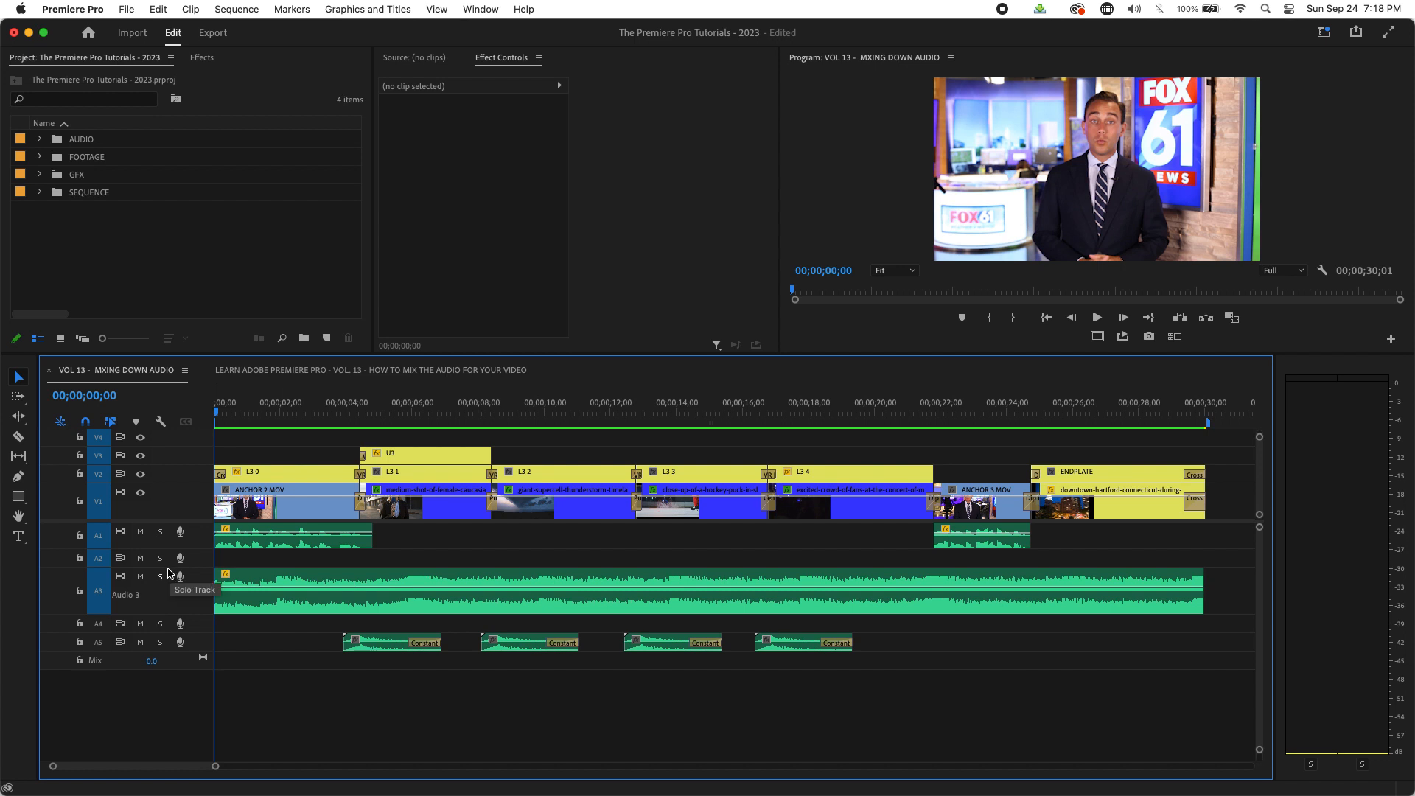
left_click_drag(266, 422, 712, 539)
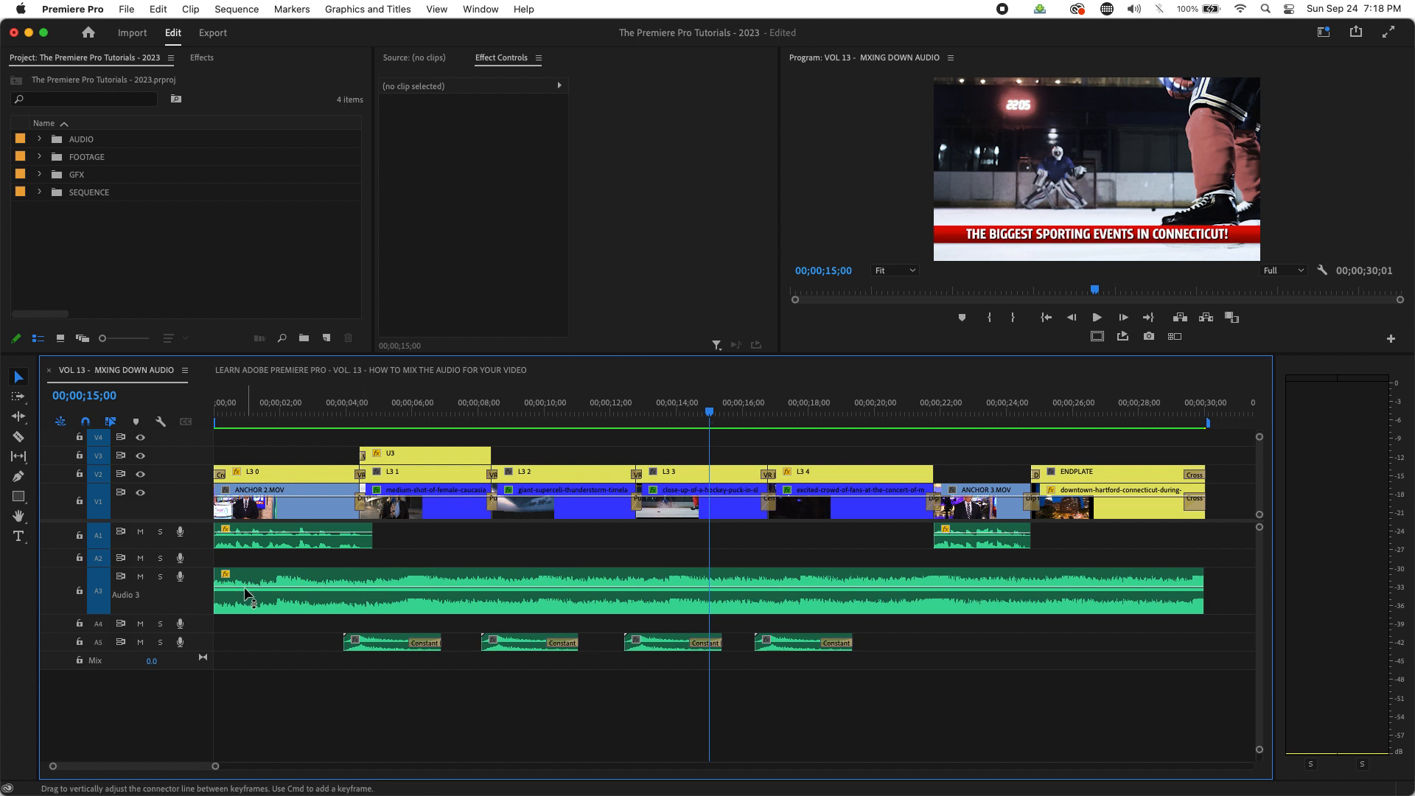
- Add volume keyframes to the A3 music clip at about 4 and 9 seconds and lower the level between them
left_click(18, 476)
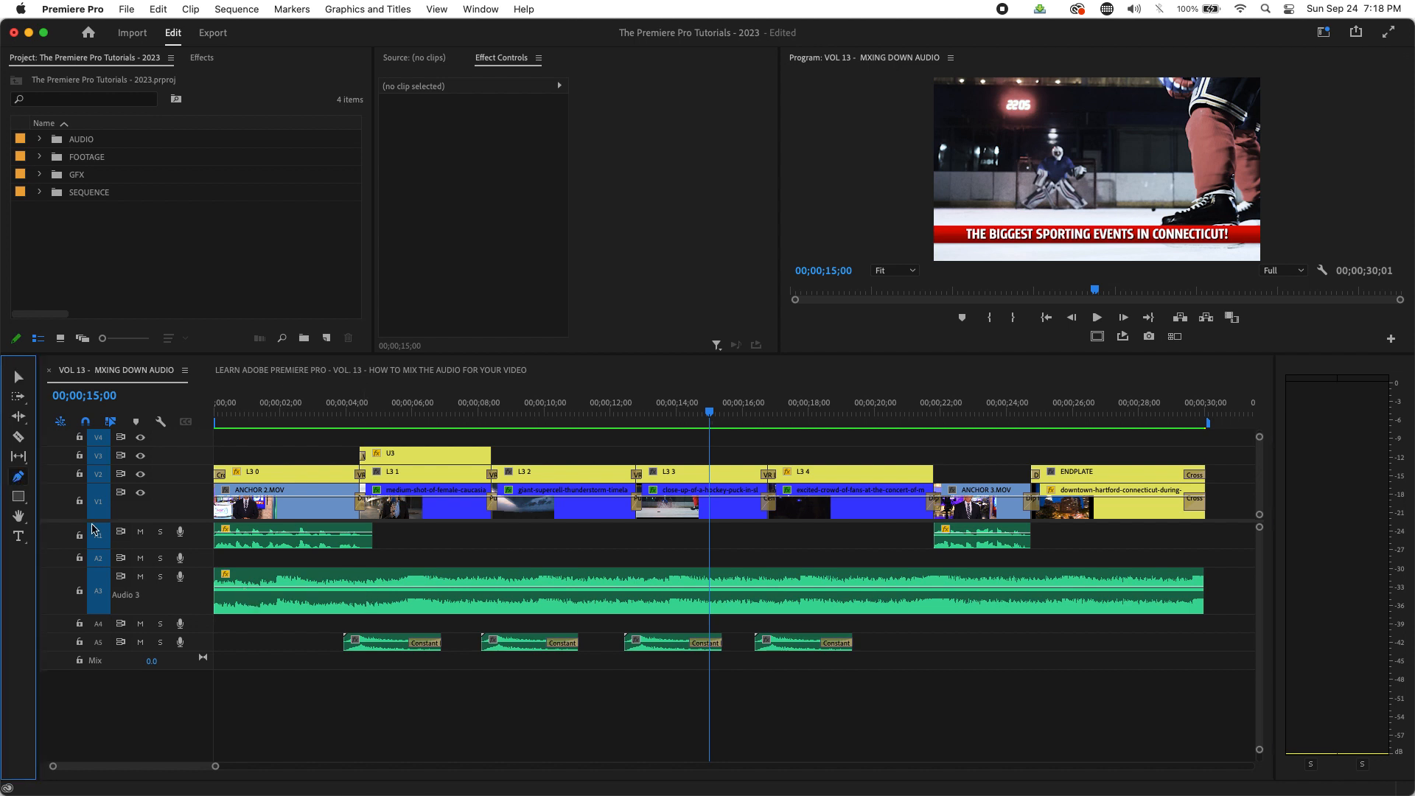
left_click(347, 586)
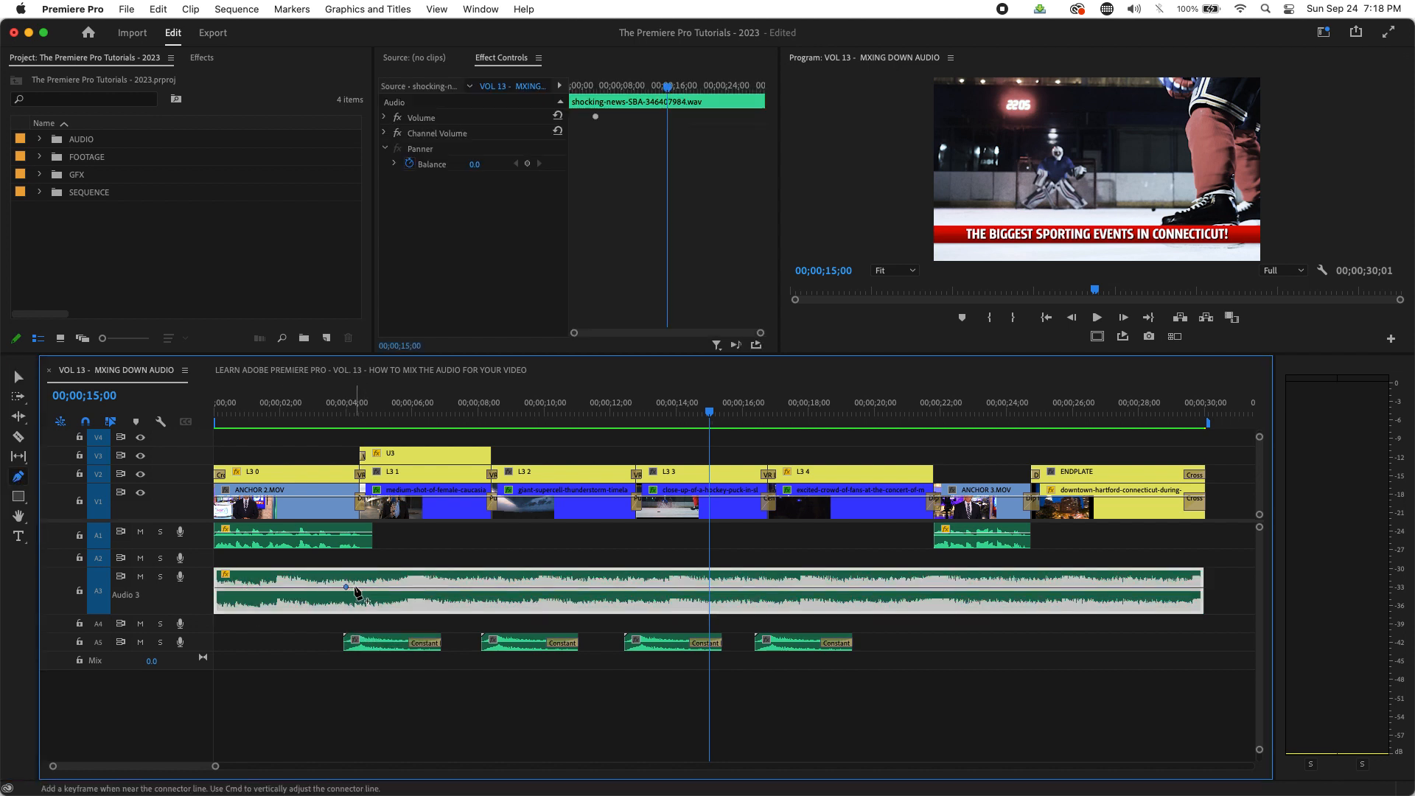
left_click(512, 586)
key("v")
left_click(434, 587)
left_click_drag(434, 588, 435, 603)
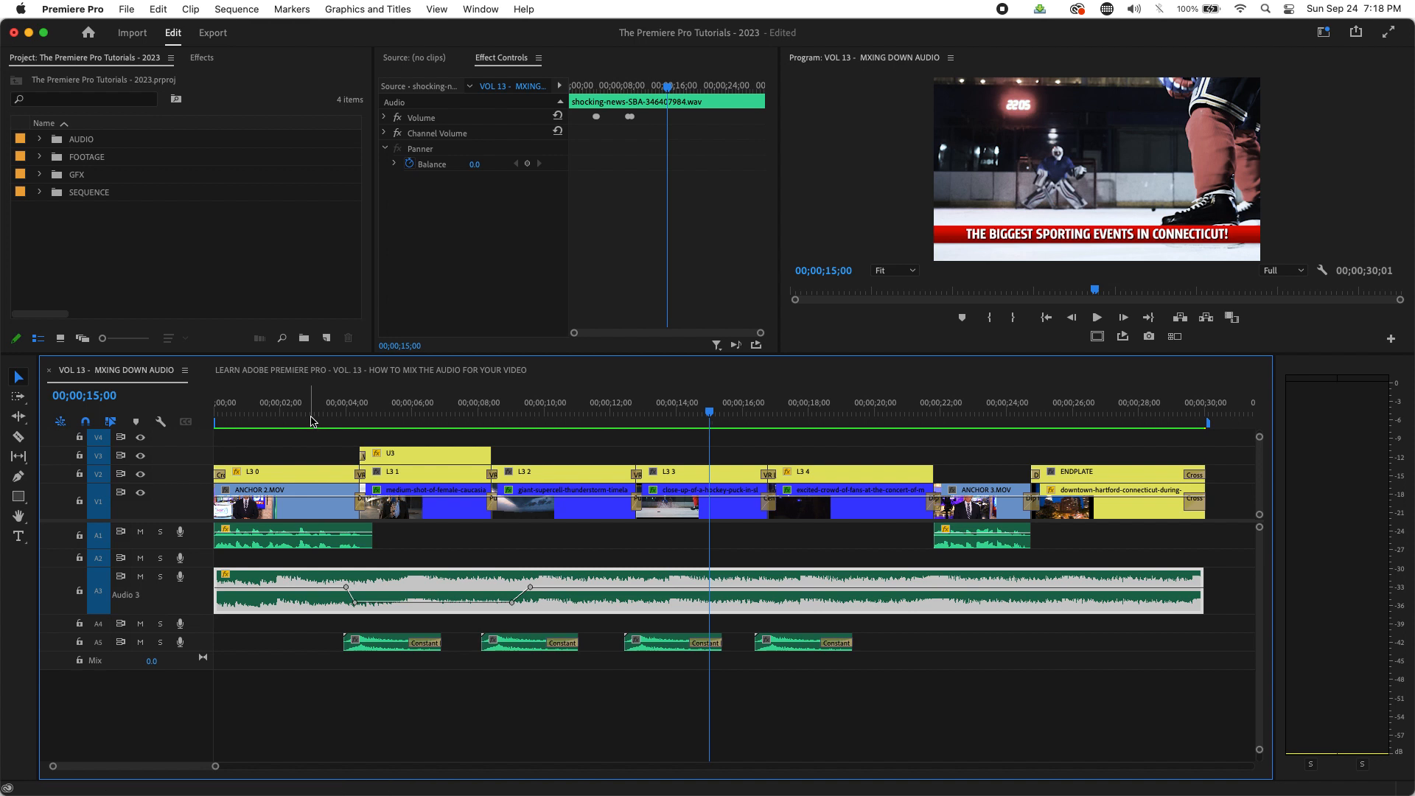
- Solo music track A3 and play both ends of its volume dip, from about 3 seconds and about 8 seconds
left_click(323, 421)
key("space")
key("space")
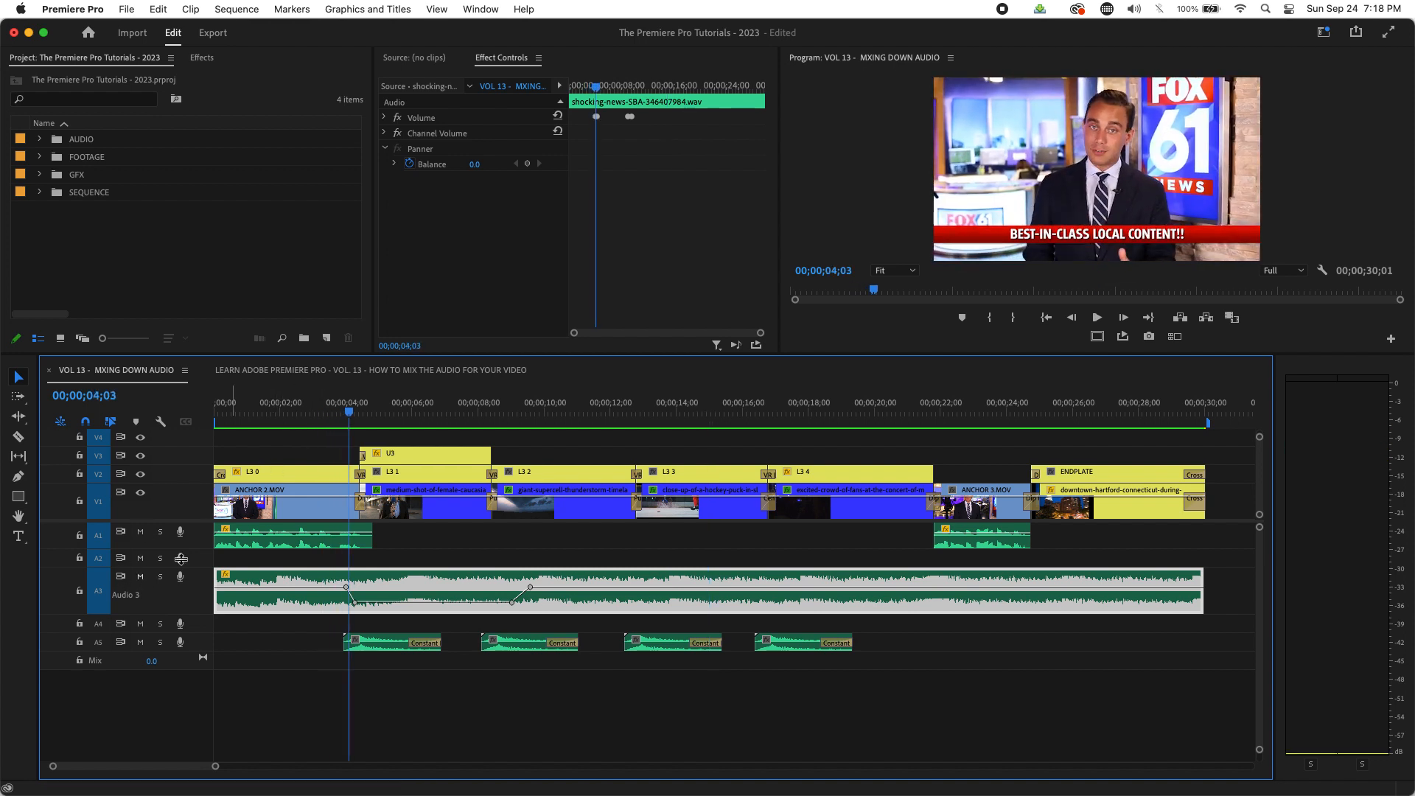
left_click(159, 577)
key("space")
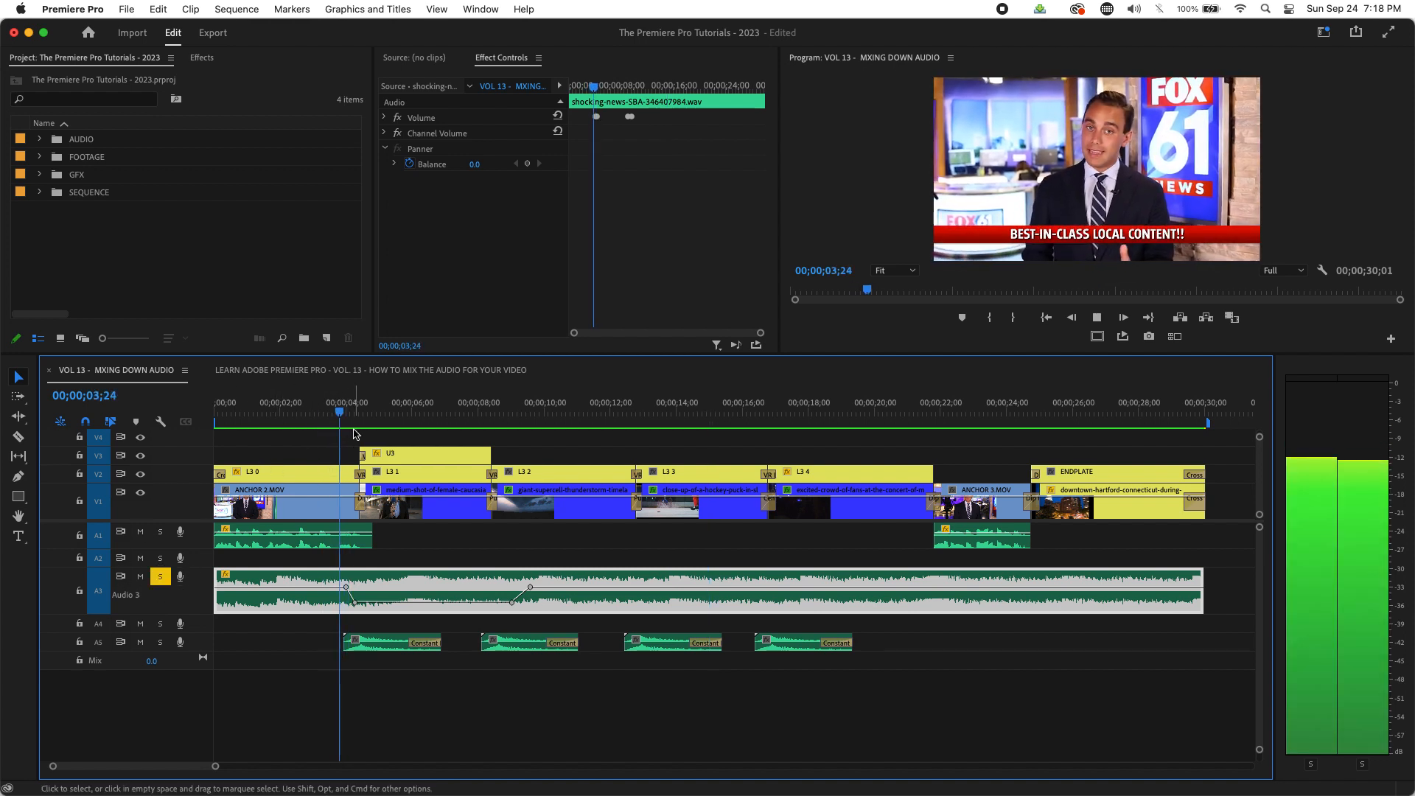
left_click(496, 417)
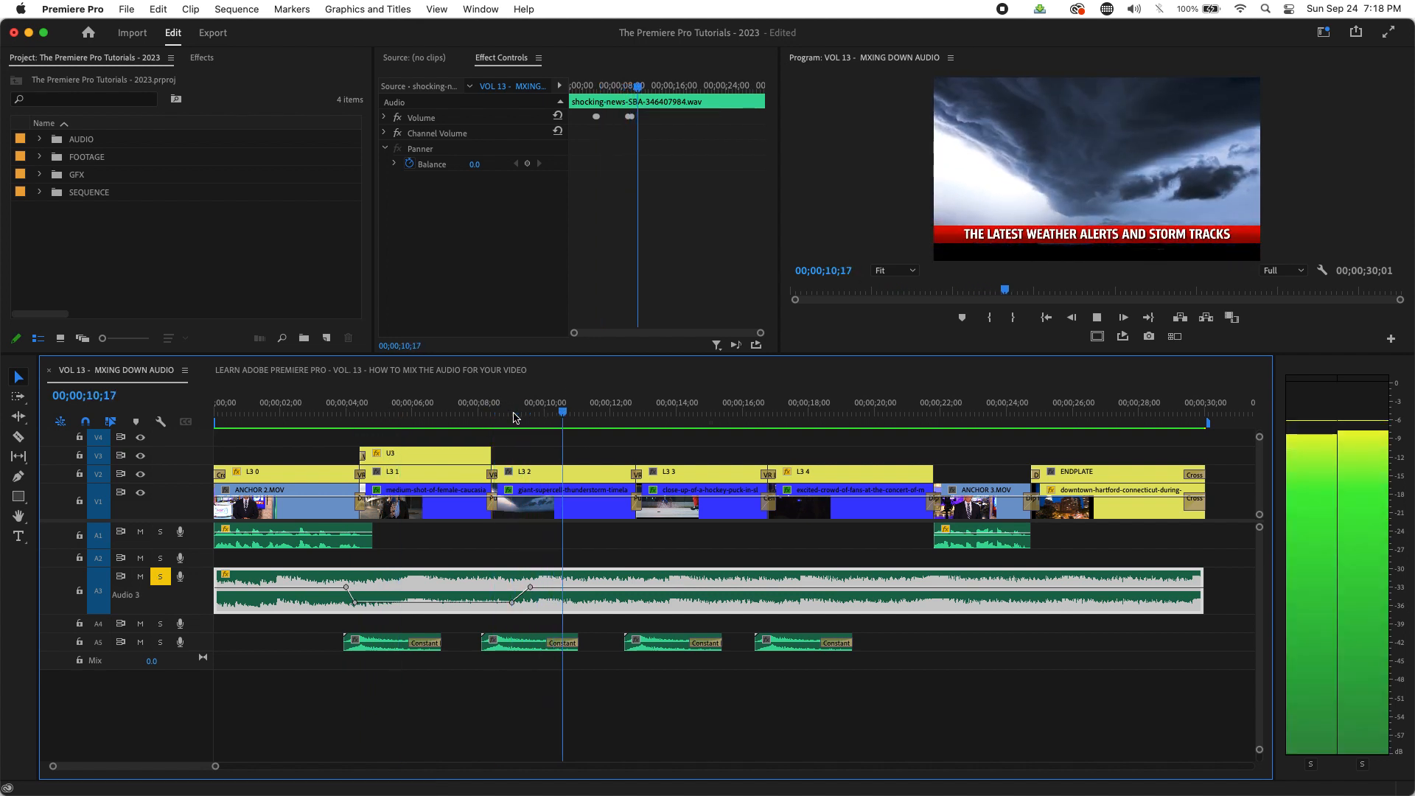
key("space")
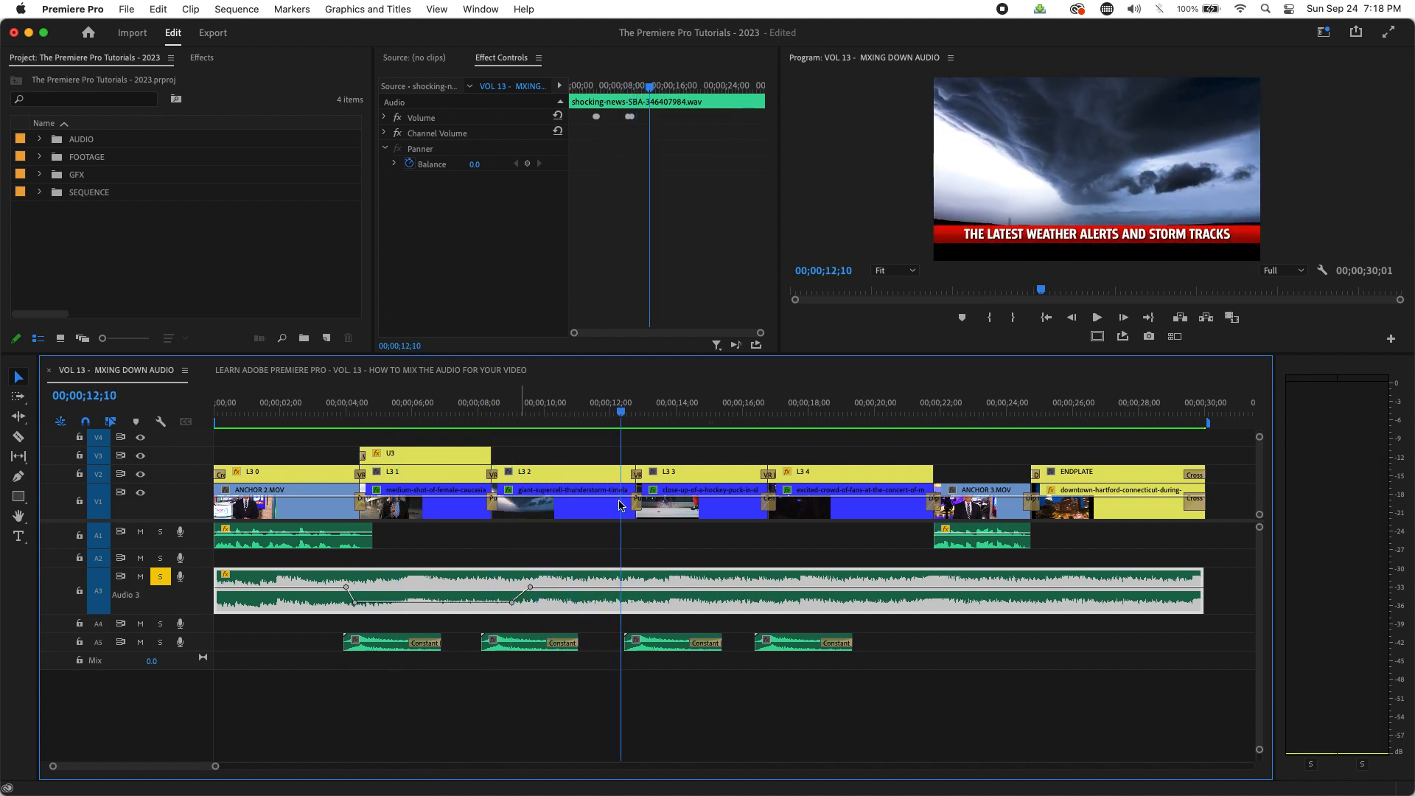
- Add volume keyframes to the A3 music clip at about 11 and 14 seconds and slightly lower the level between them
left_click_drag(635, 410, 617, 408)
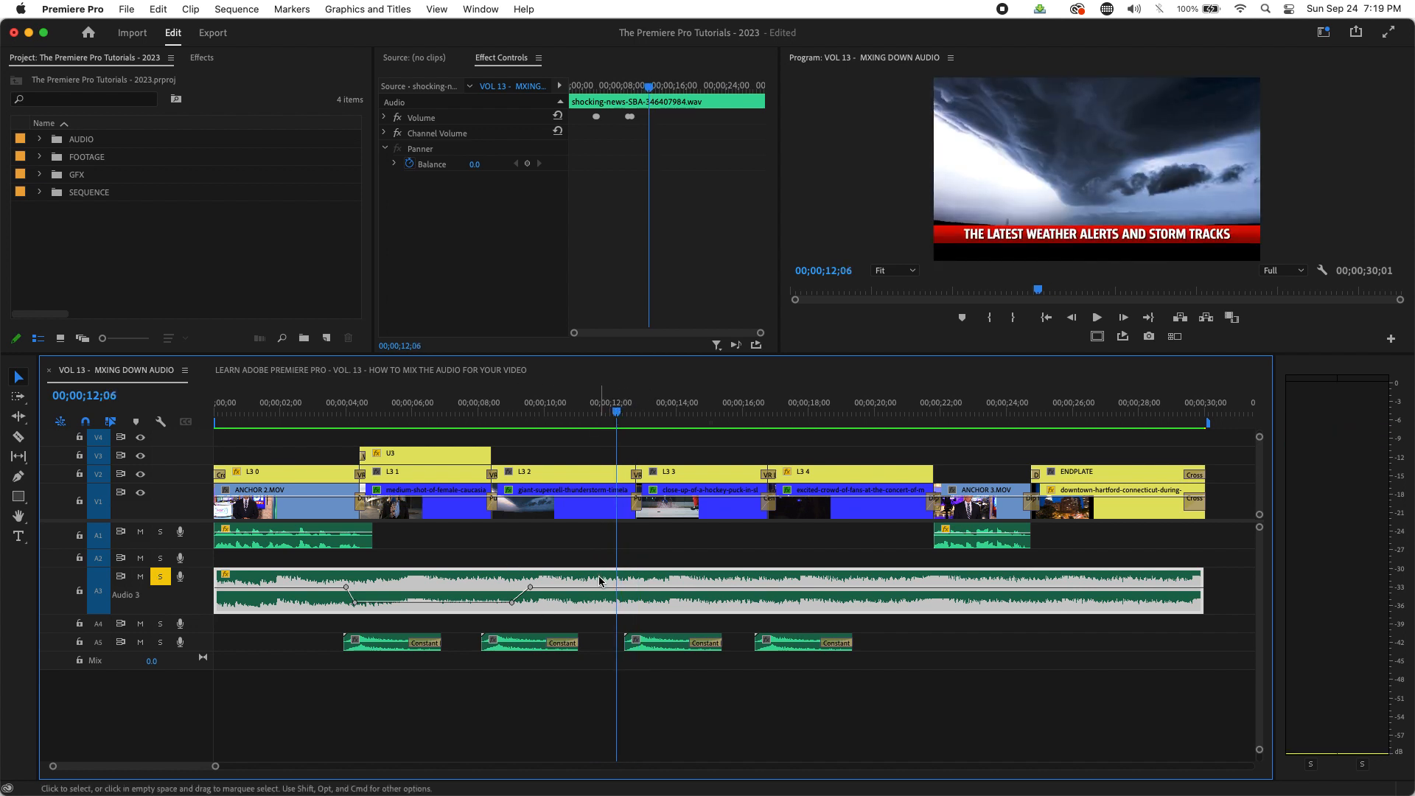
left_click(20, 476)
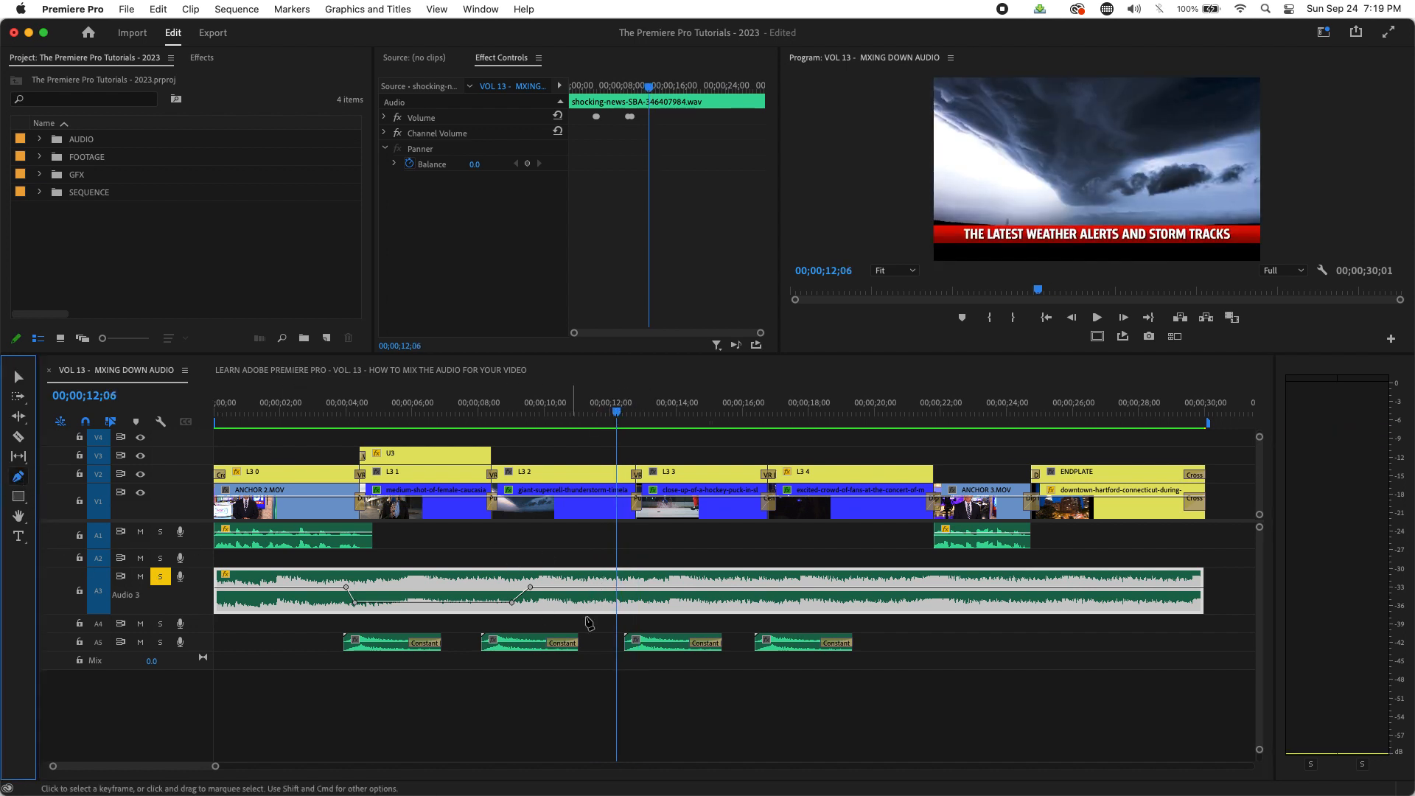
left_click(581, 588)
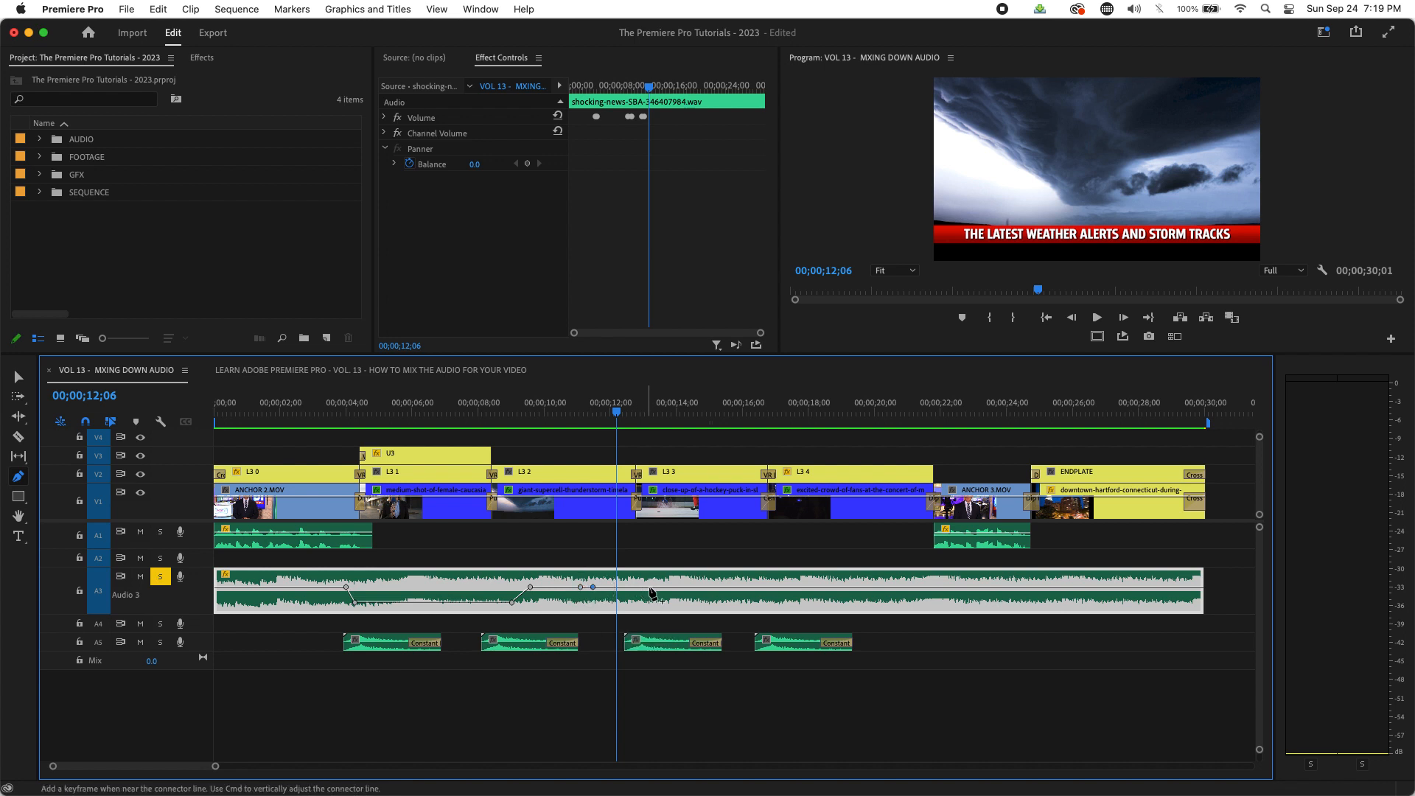
left_click(677, 588)
left_click(19, 378)
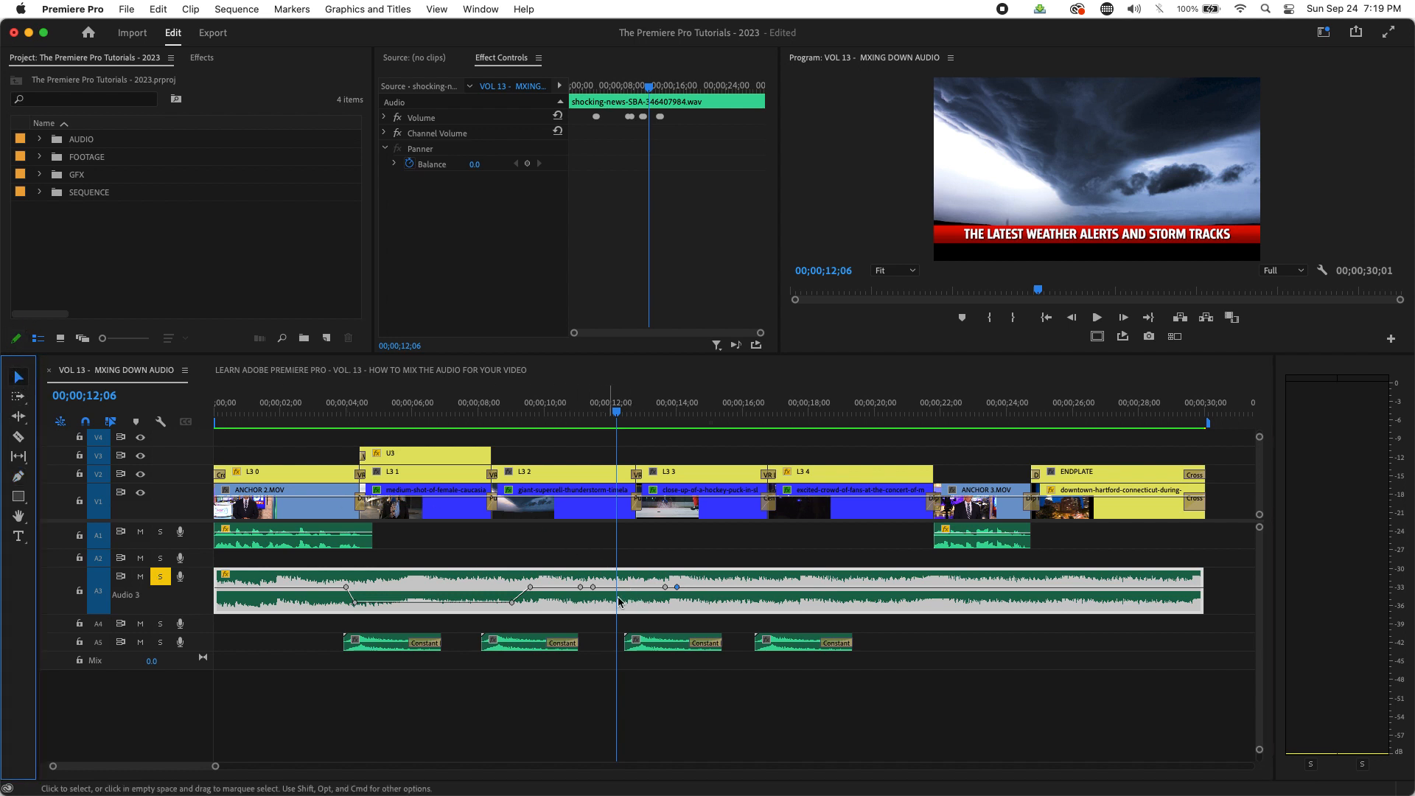
left_click_drag(627, 590, 626, 595)
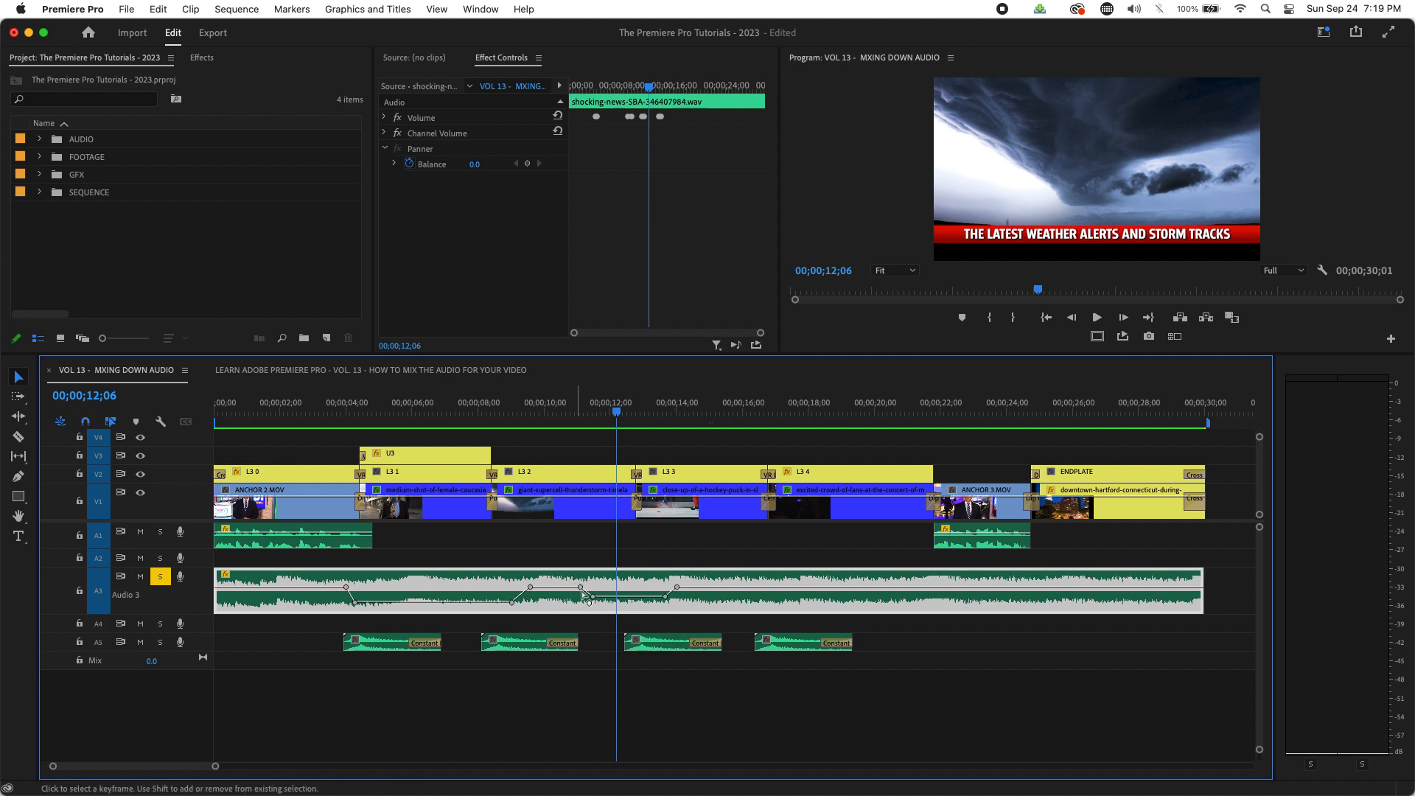
- Play the soloed music from about 11 seconds to check the second volume dip
left_click(579, 418)
key("space")
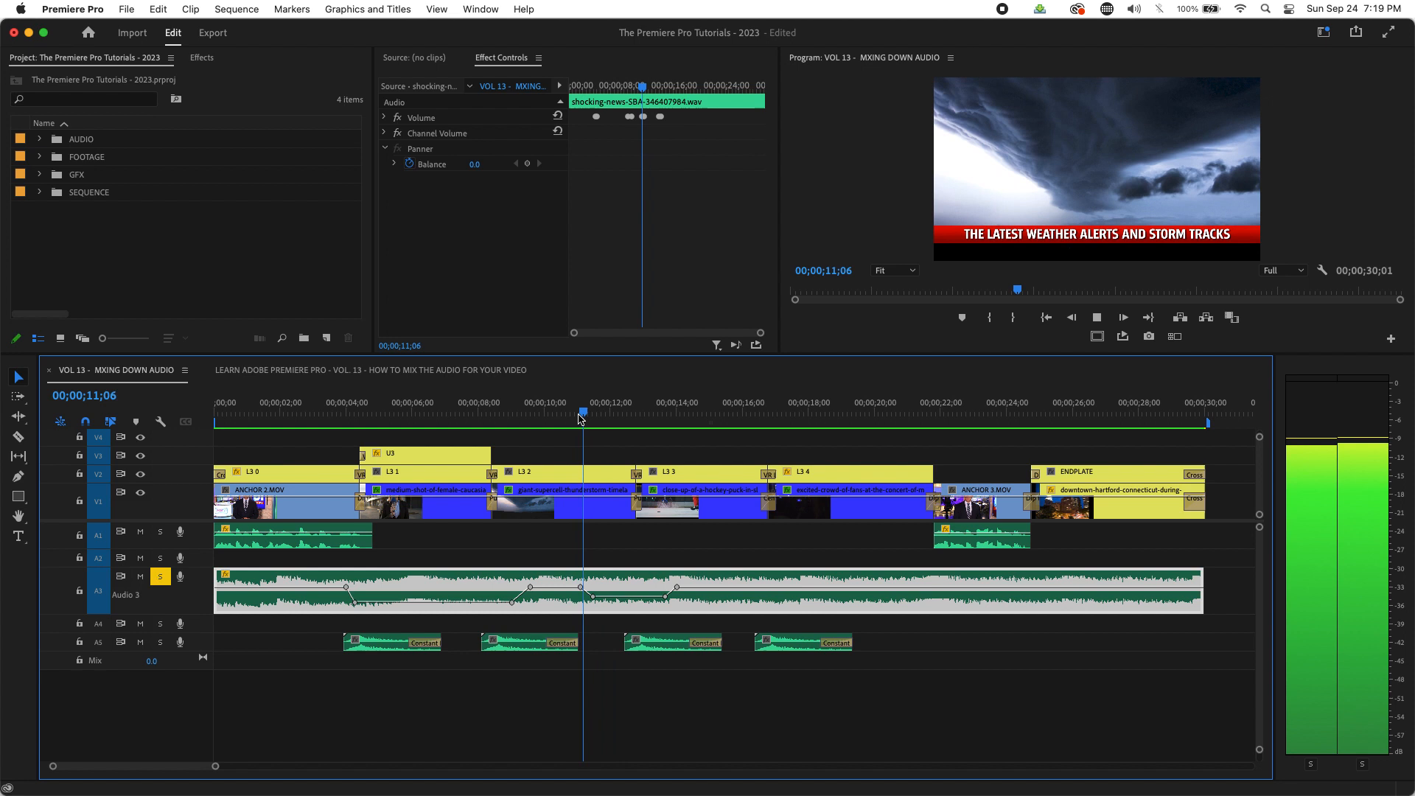
key("space")
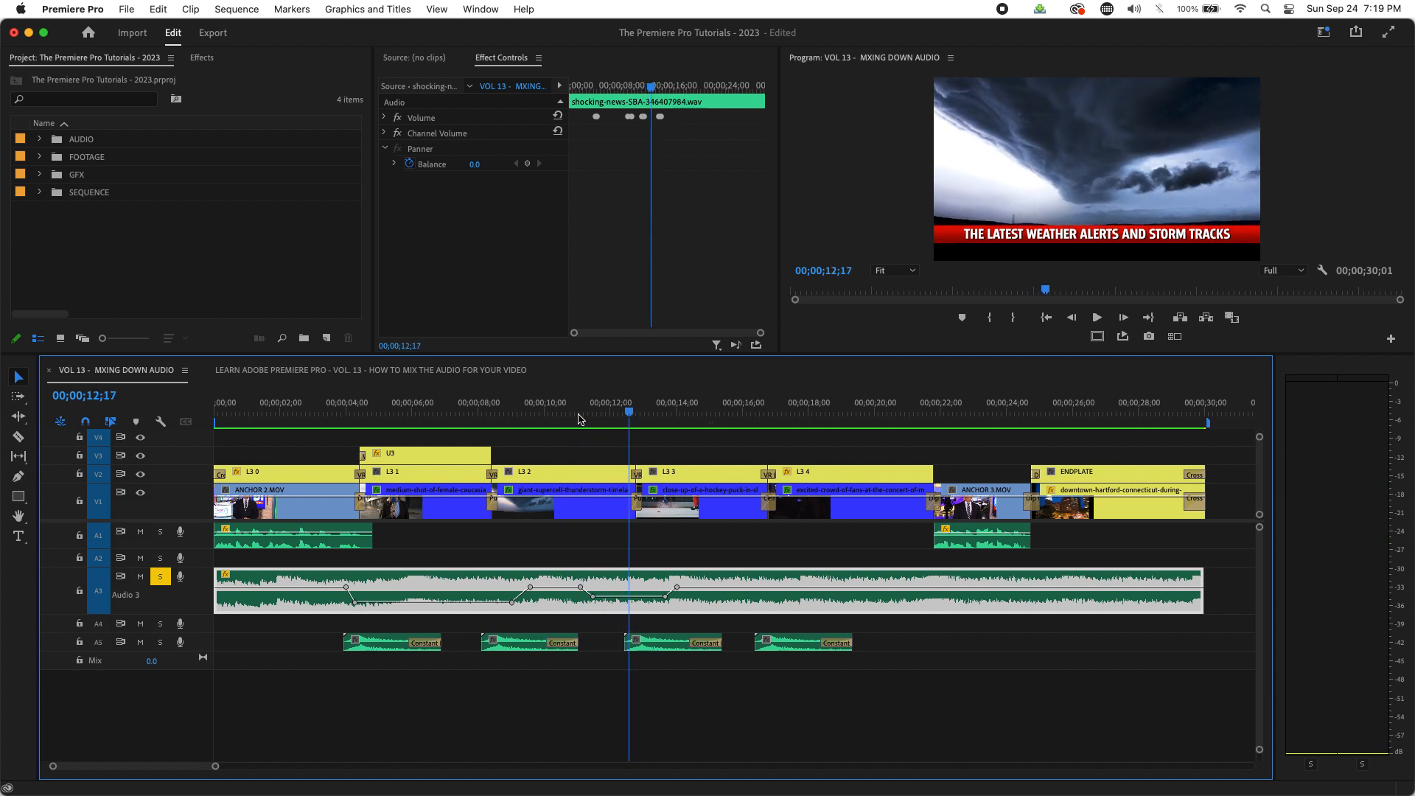
- Undo the volume keyframes on the A3 music and split the clip where the first anchor clip's A1 audio ends
key("super+z")
key("super+z")
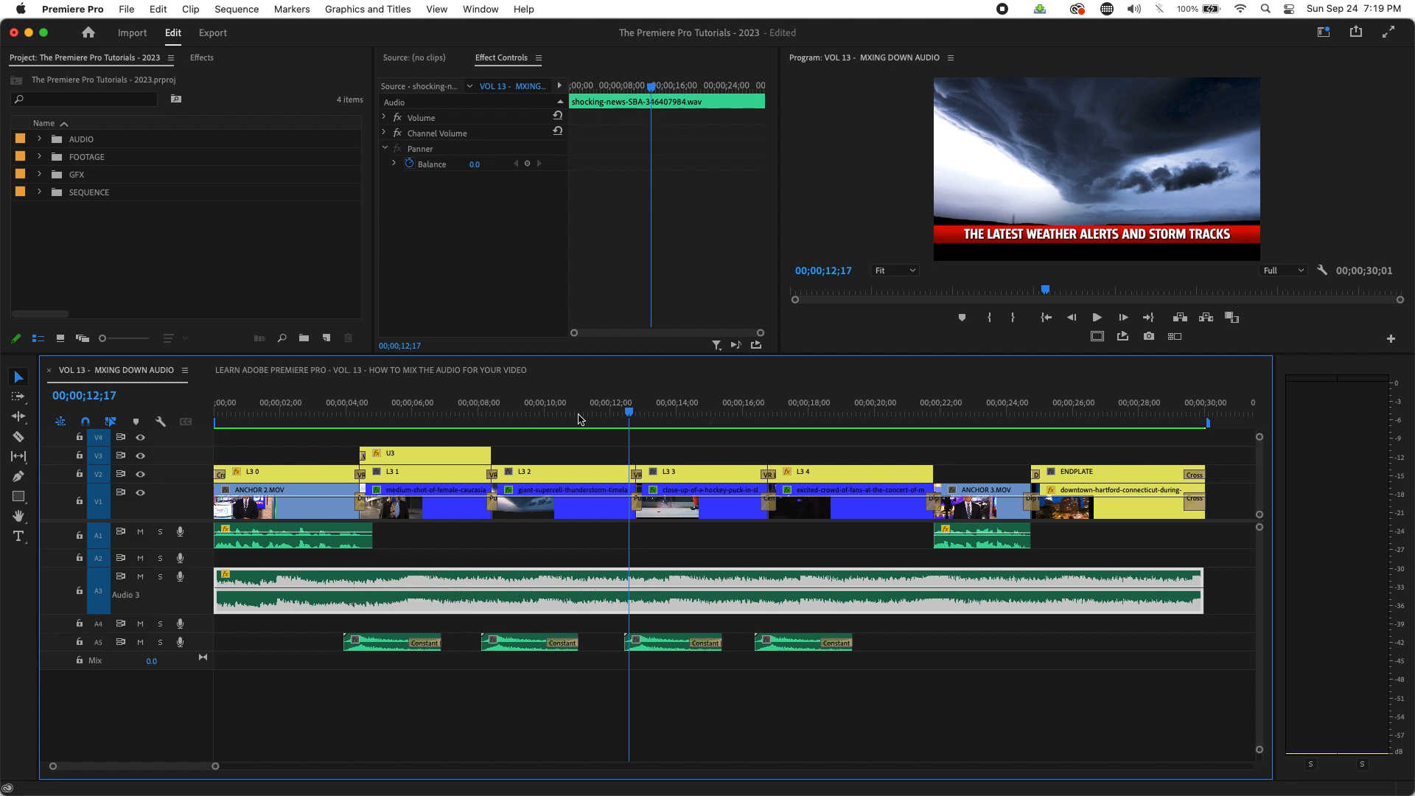
key("c")
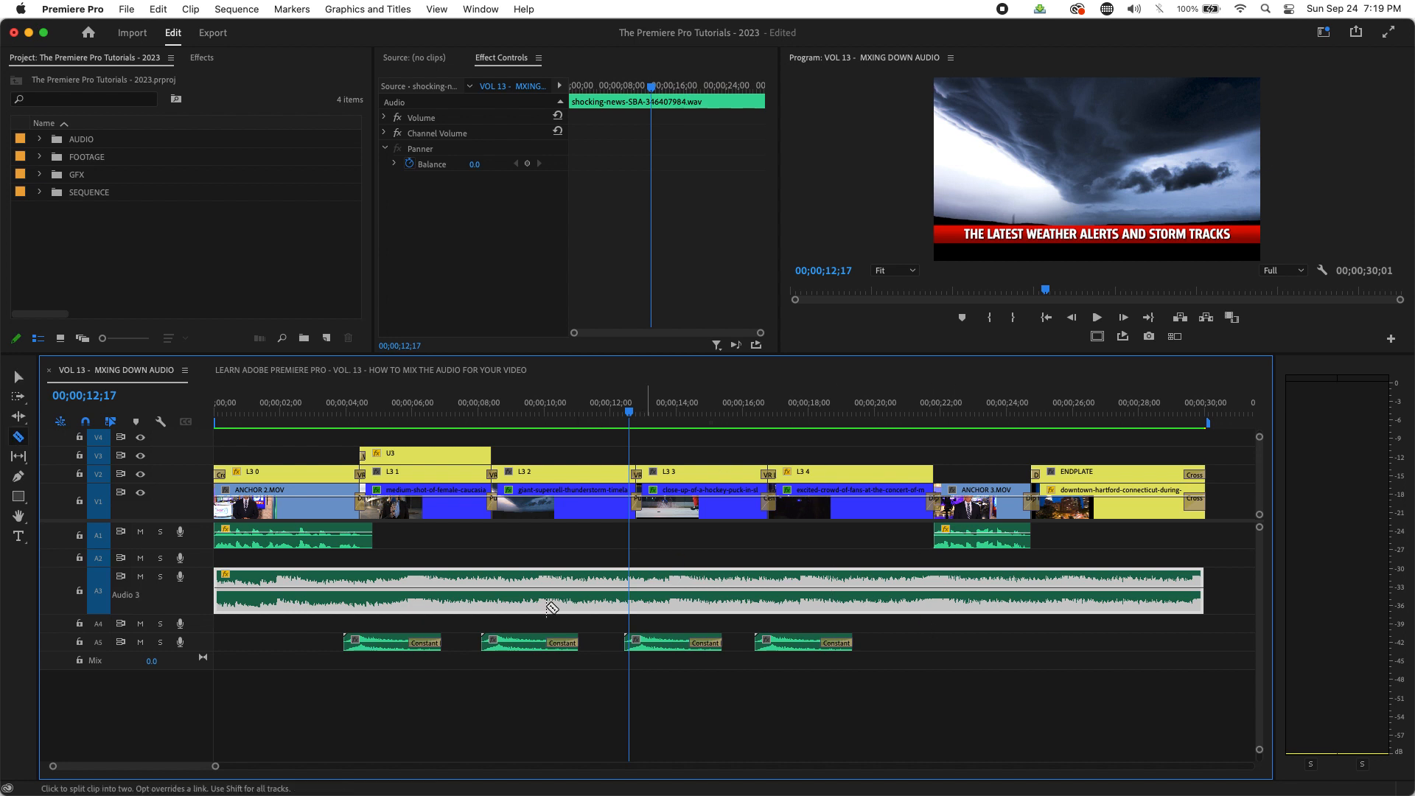
left_click(378, 583)
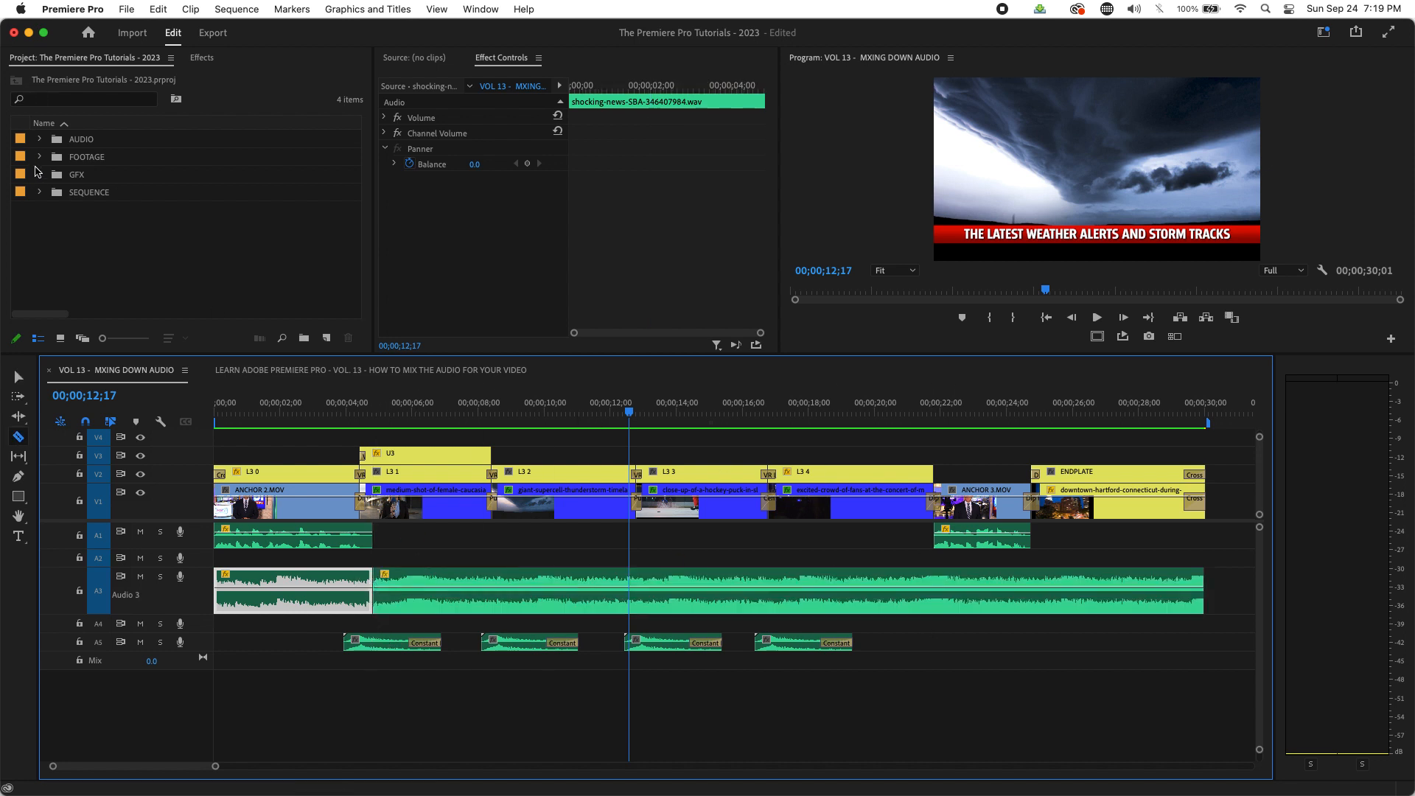
- Apply a Constant Power audio crossfade to the new cut in the A3 music
left_click(197, 59)
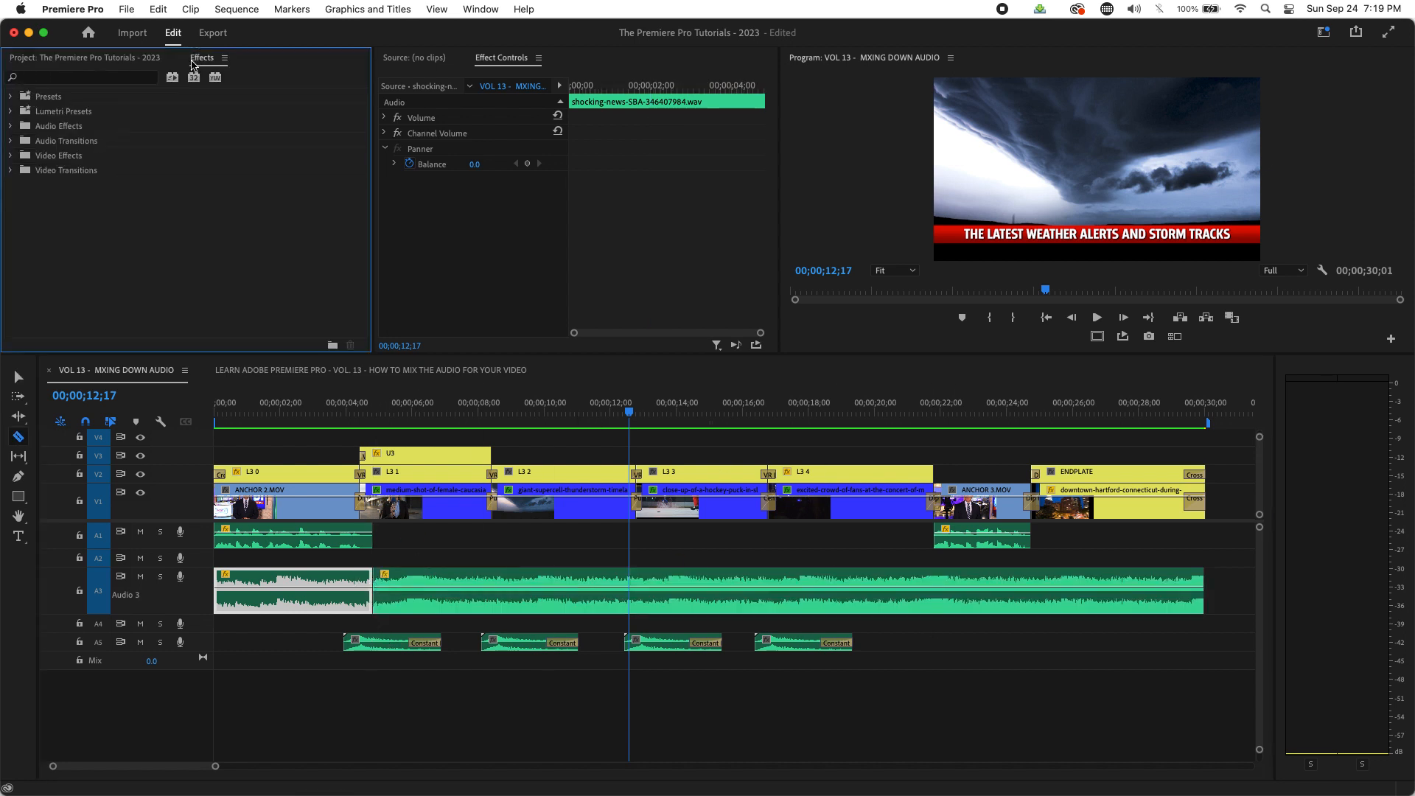
left_click(11, 141)
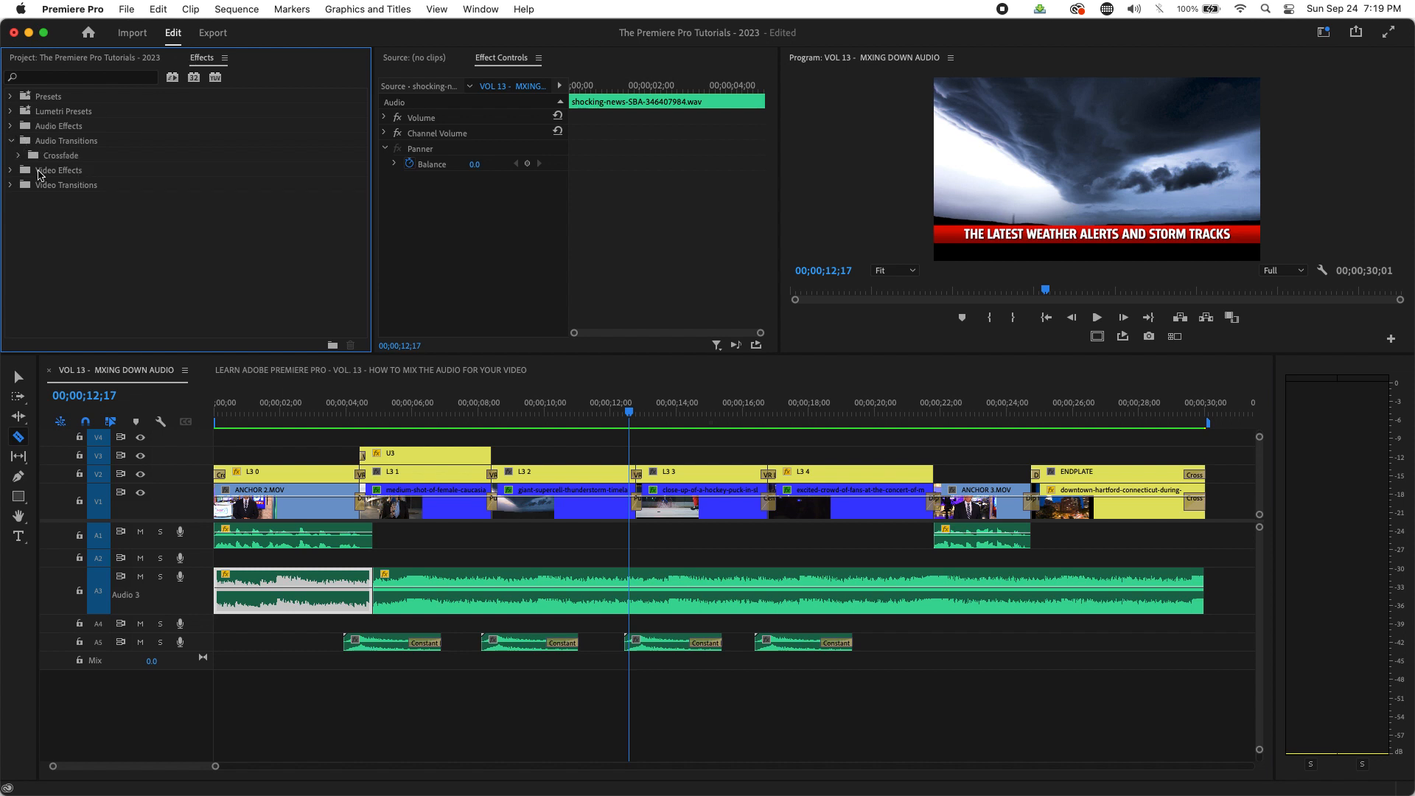
left_click(19, 155)
left_click_drag(41, 186, 373, 590)
- Play across the A3 crossfade from about 4 seconds, and solo the A3 music track
left_click(348, 413)
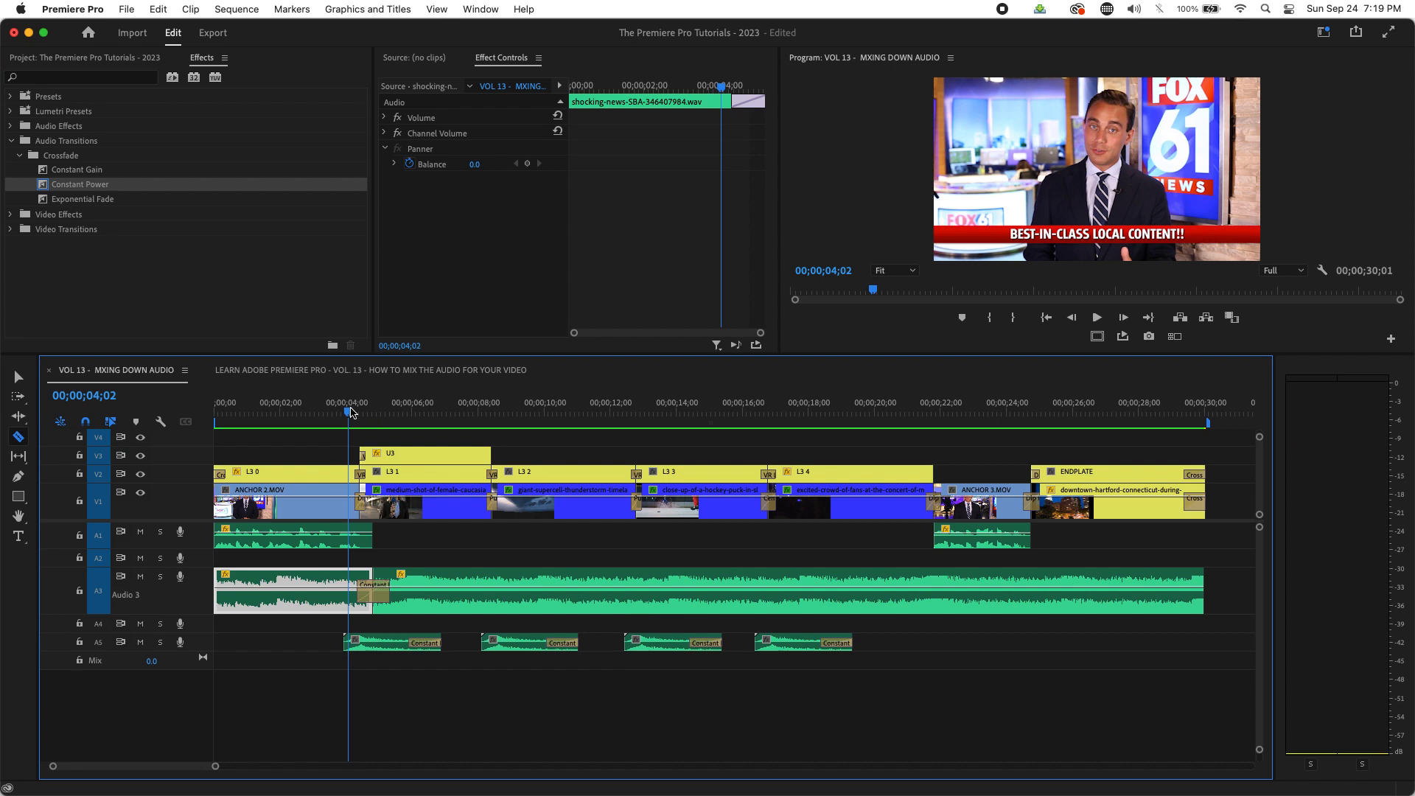
key("equal")
key("space")
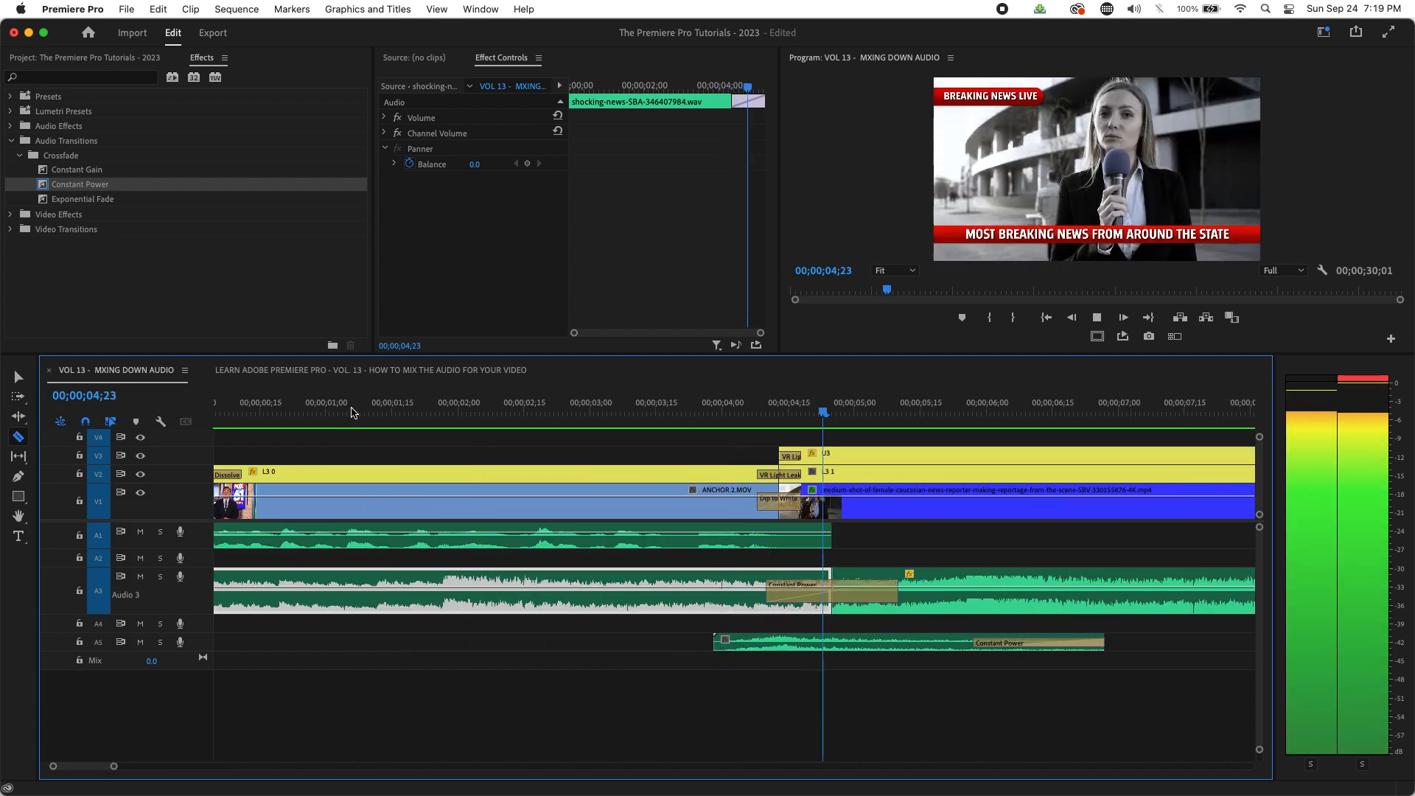
left_click(159, 577)
left_click_drag(771, 407, 642, 408)
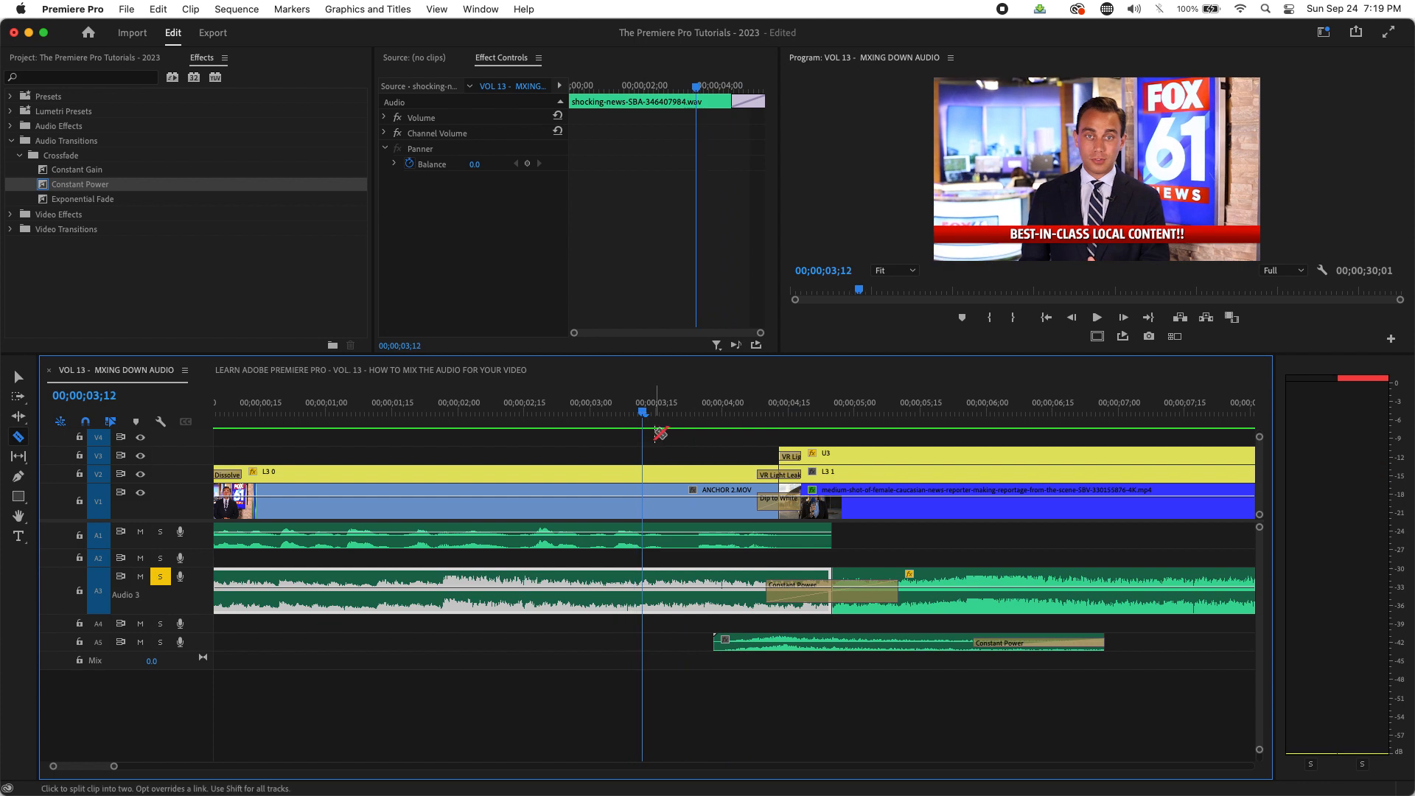
key("backslash")
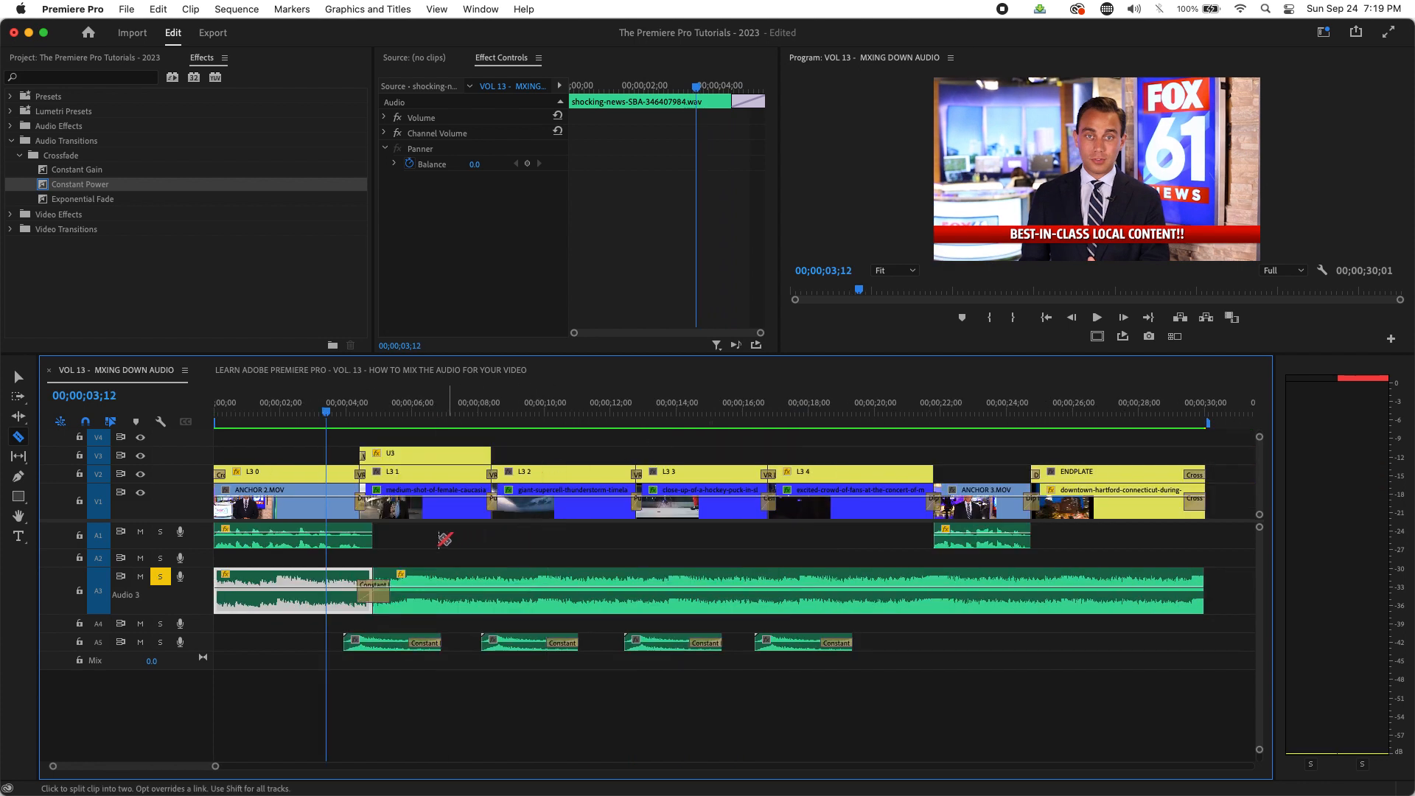
- Roll the A3 music cut and its crossfade about half a second later with the Rolling Edit tool
left_click(19, 417)
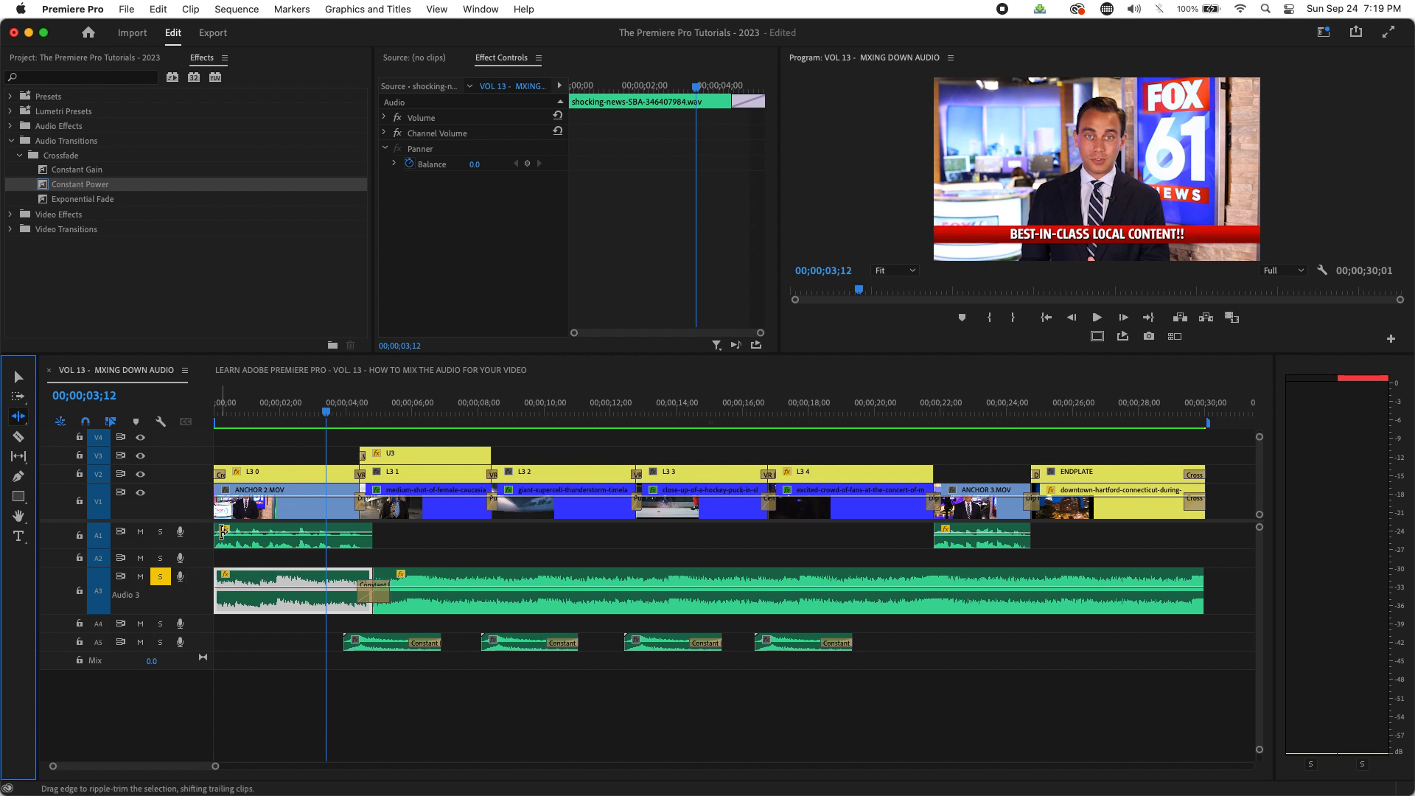
key("n")
left_click_drag(374, 574, 389, 569)
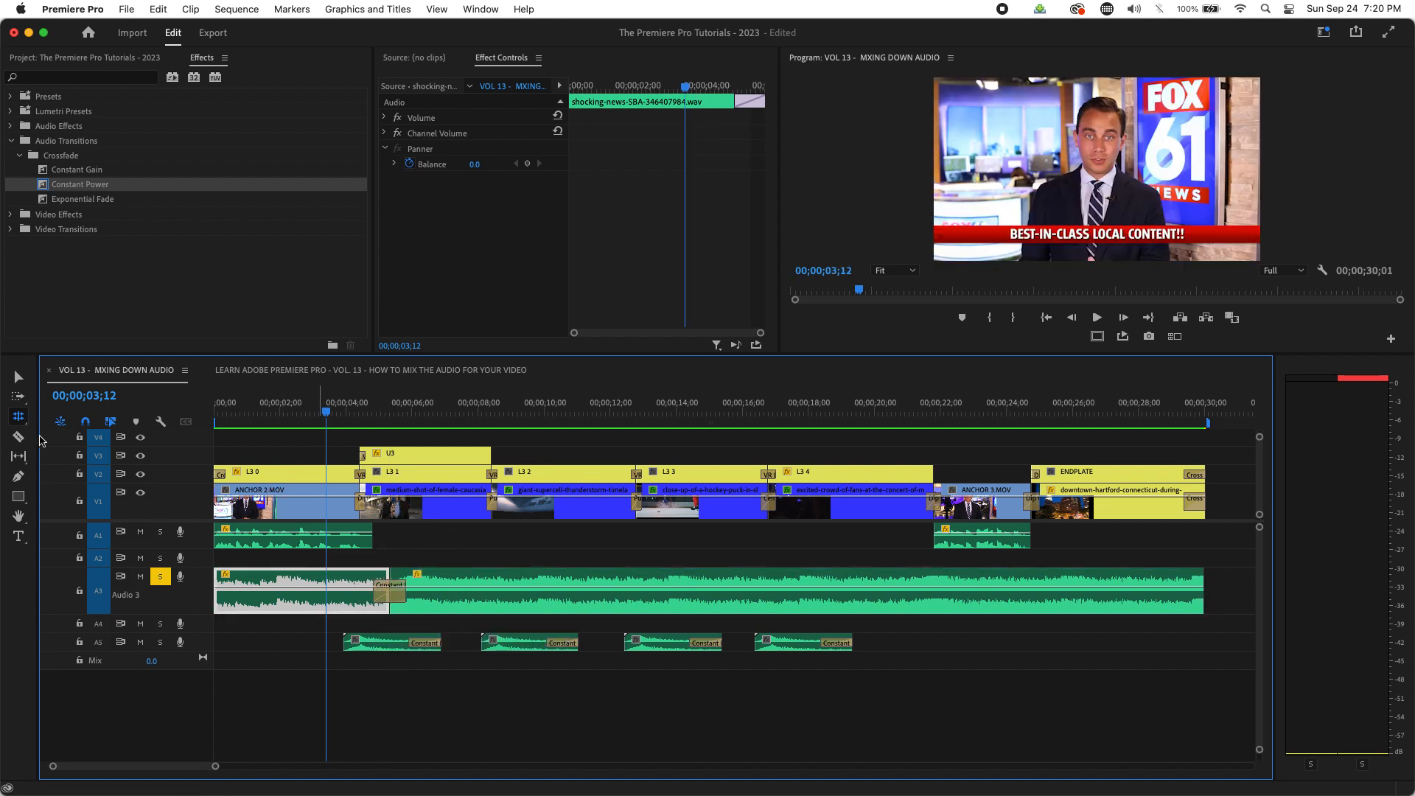
left_click(17, 416)
left_click(26, 426)
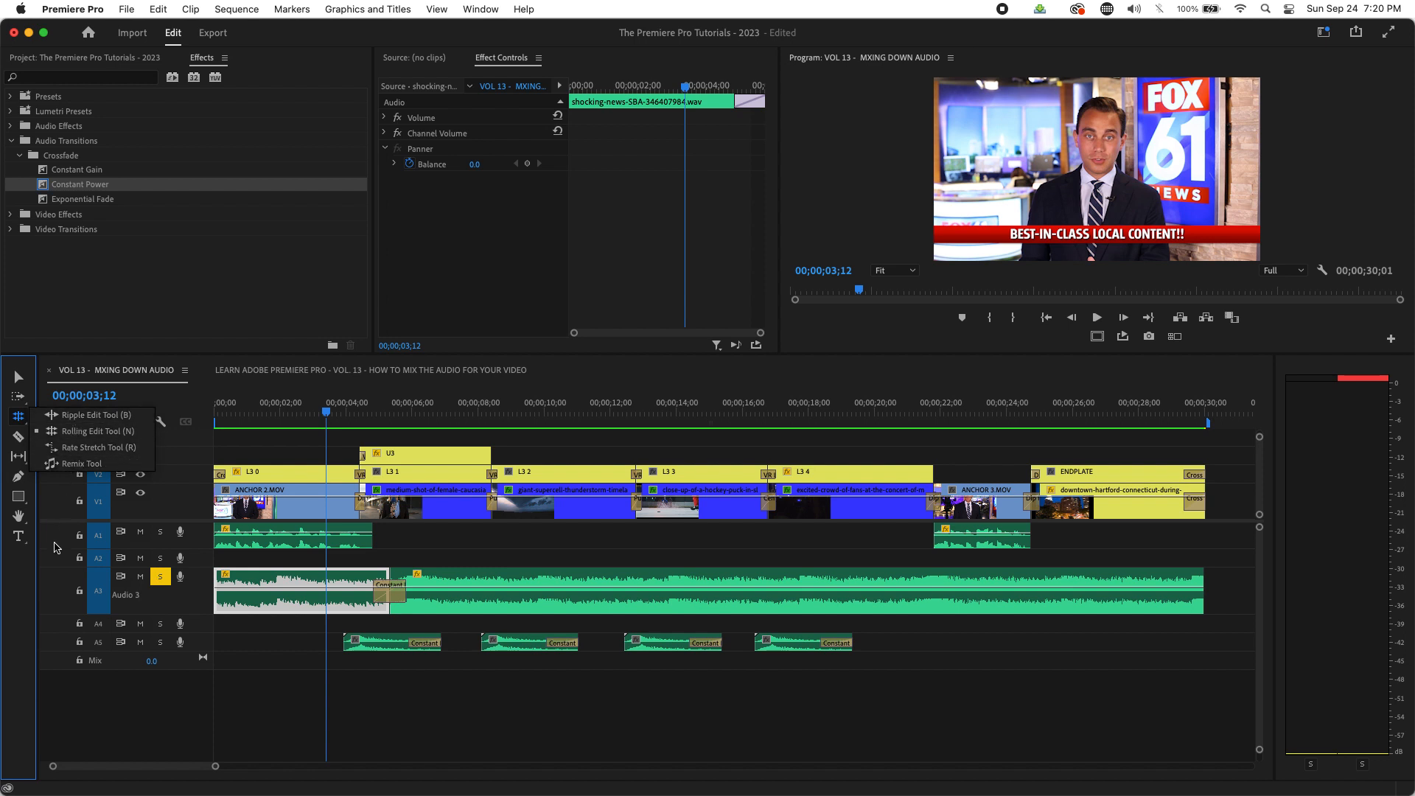
left_click(20, 518)
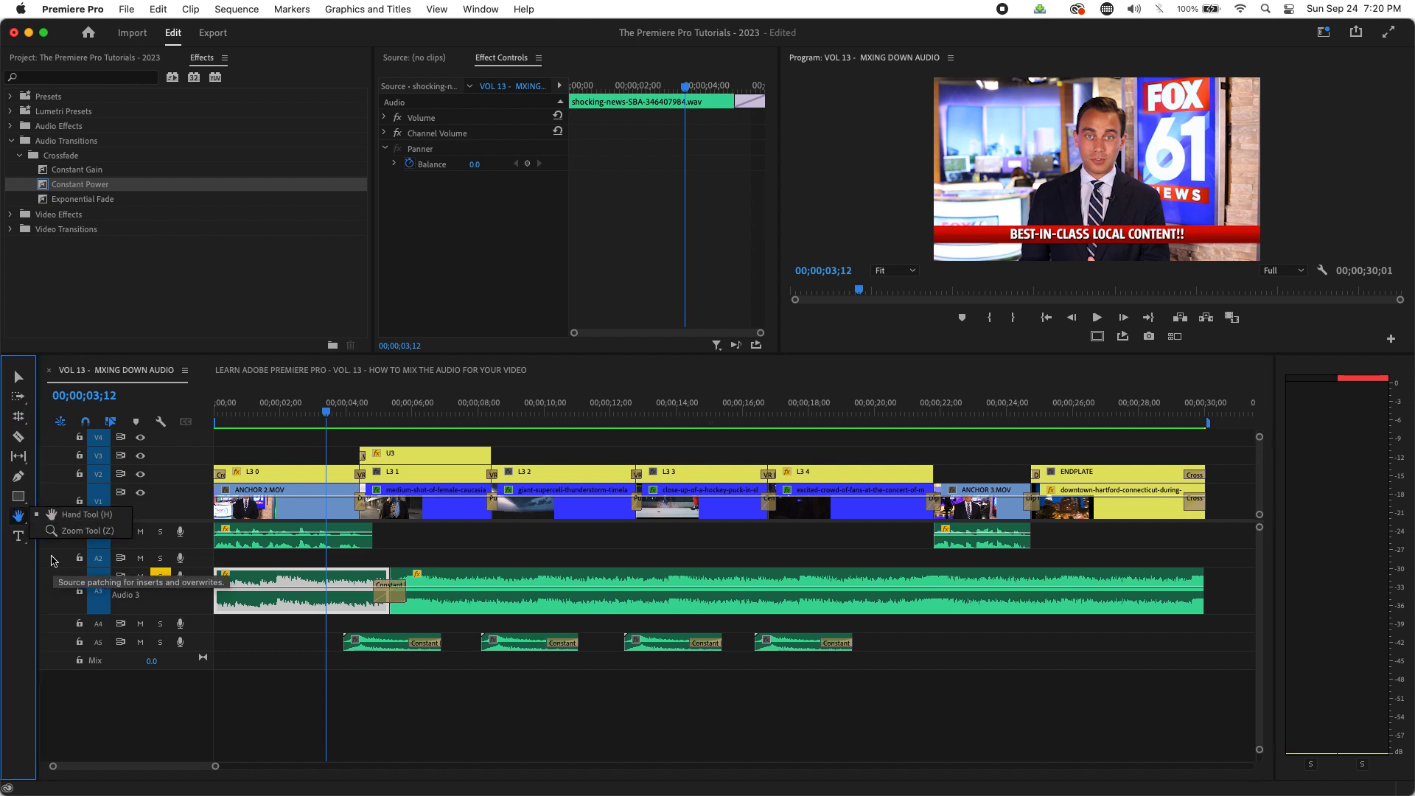
left_click(21, 581)
left_click(23, 428)
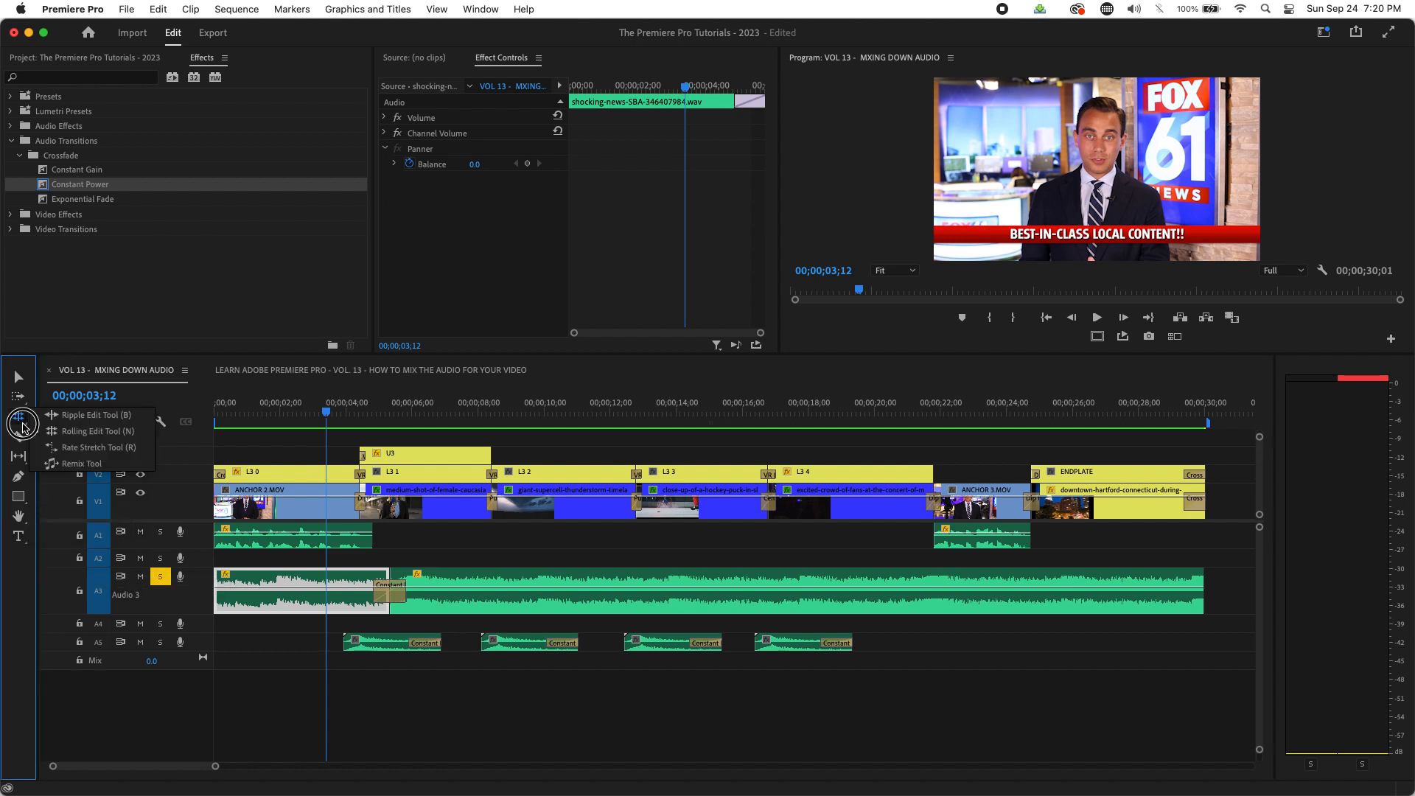
- Roll the A3 music cut back to the end of the first anchor clip's audio and listen at the crossfade
left_click(333, 728)
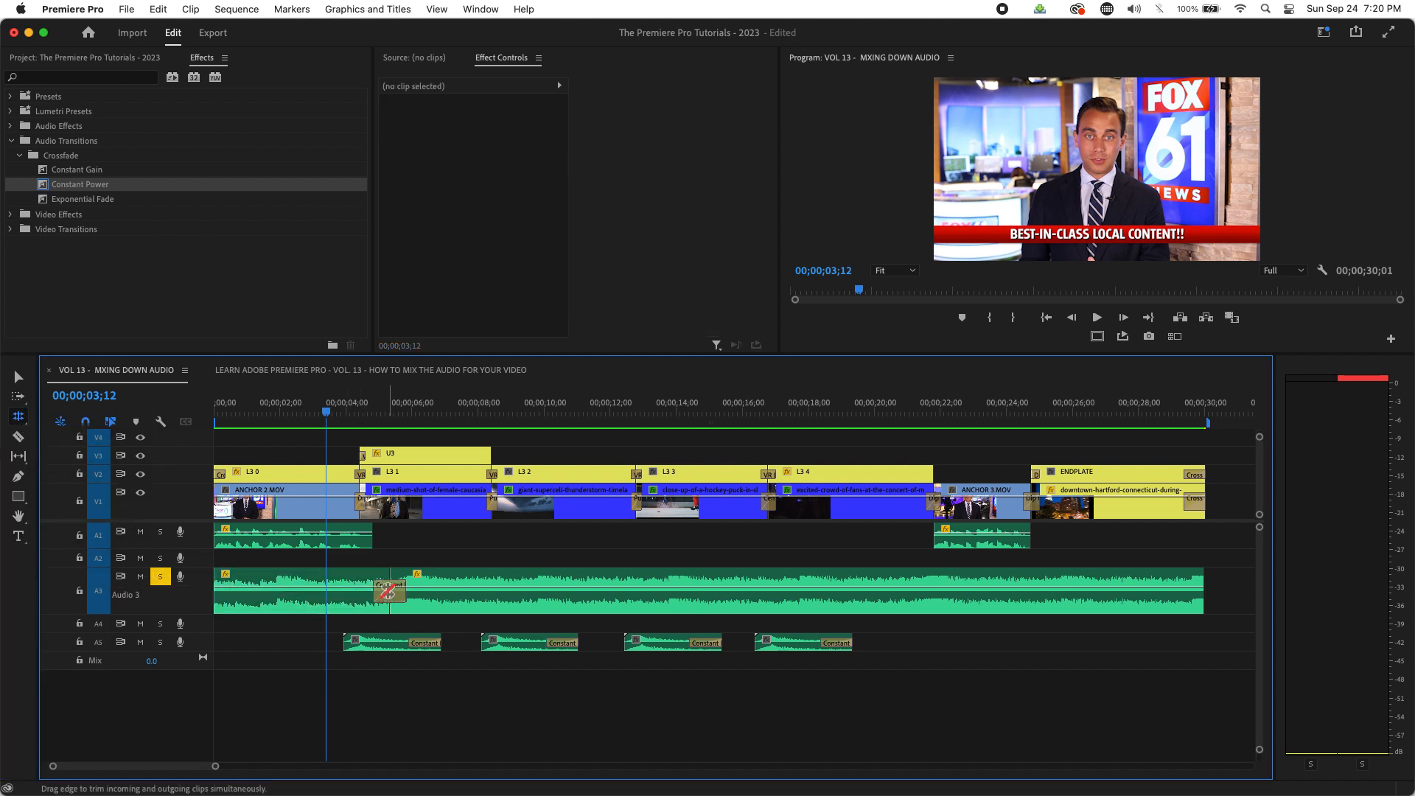
mouse_move(389, 577)
left_mouse_down()
mouse_move(513, 570)
mouse_move(373, 588)
left_mouse_up()
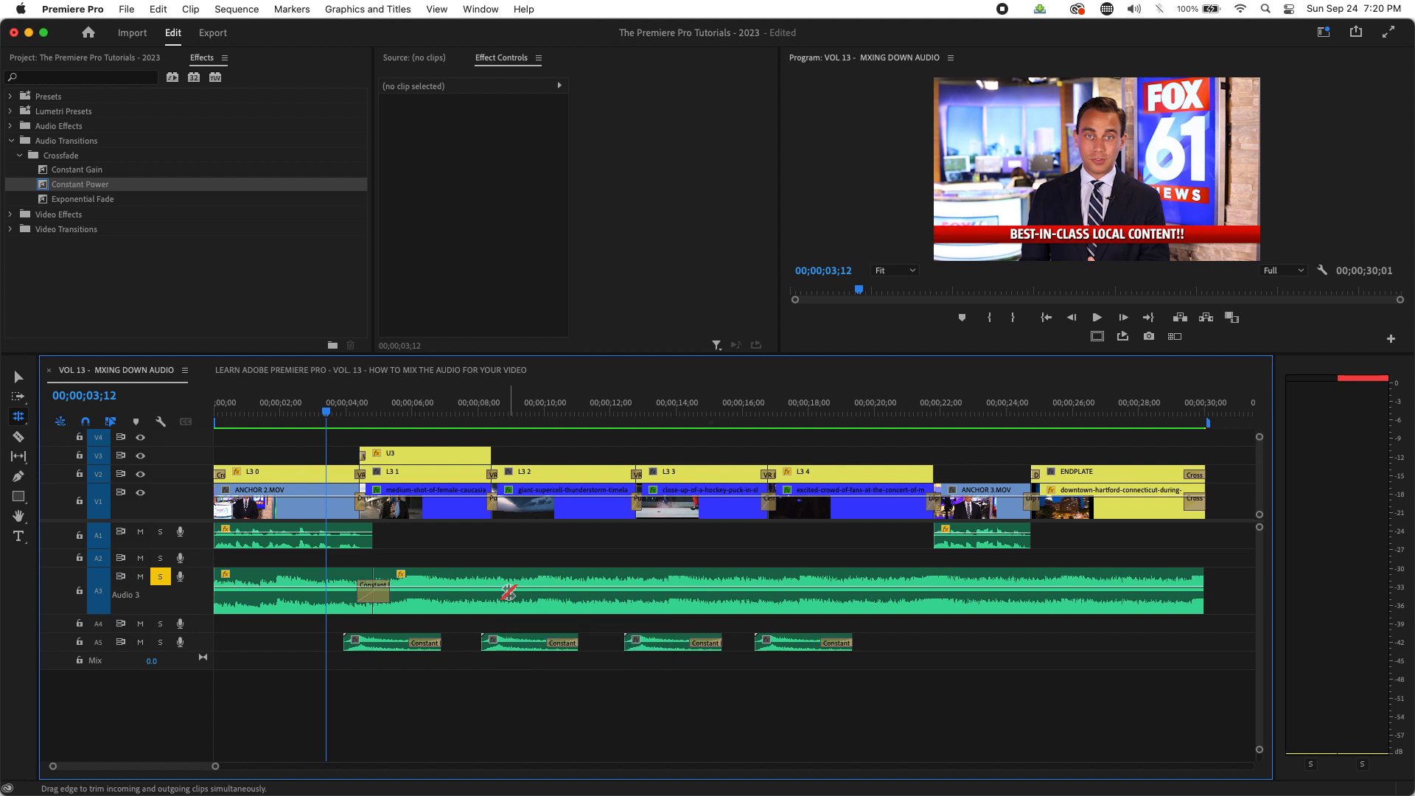
left_click(329, 418)
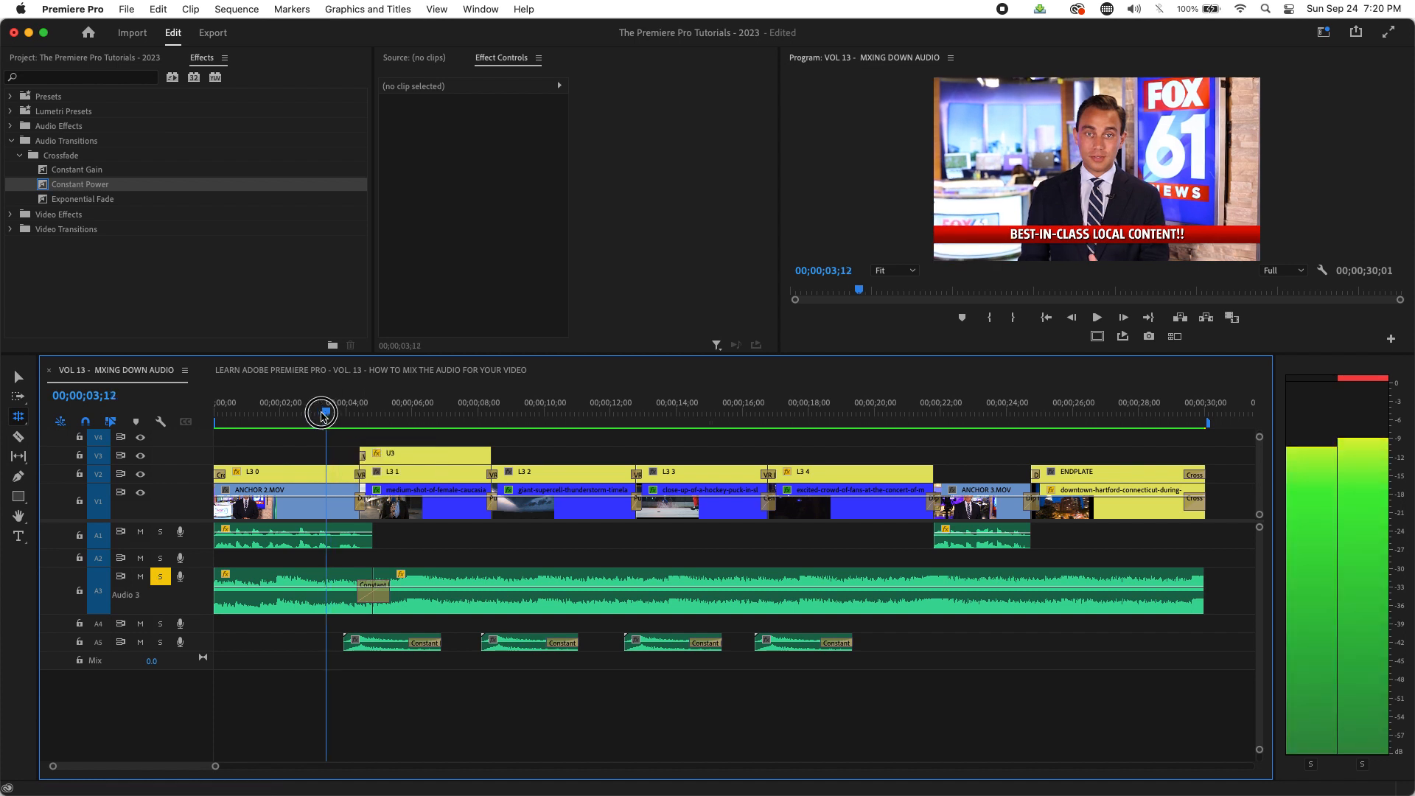
left_click_drag(328, 417, 338, 416)
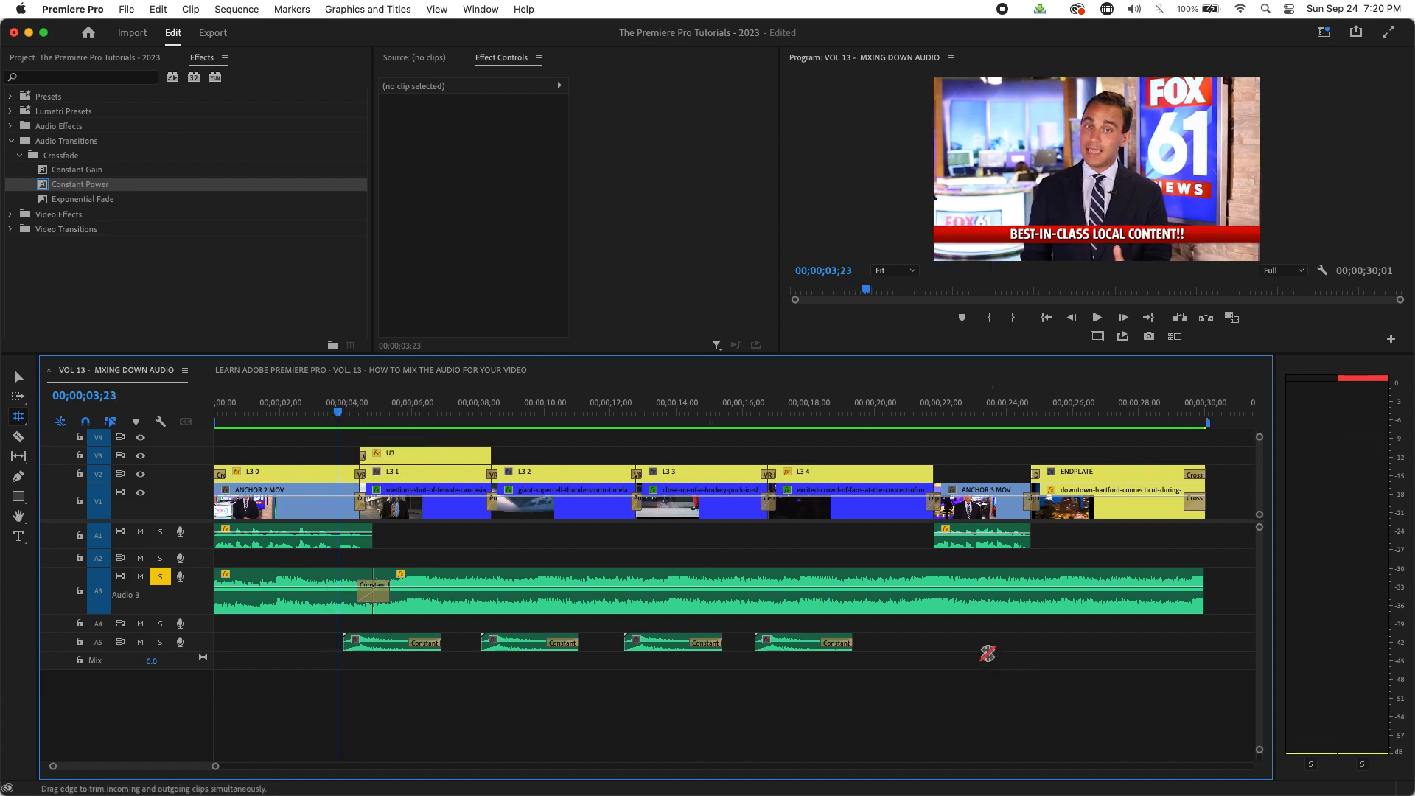
- Split the A3 music at both ends of the second anchor clip's audio and add Constant Power crossfades at the cuts
key("c")
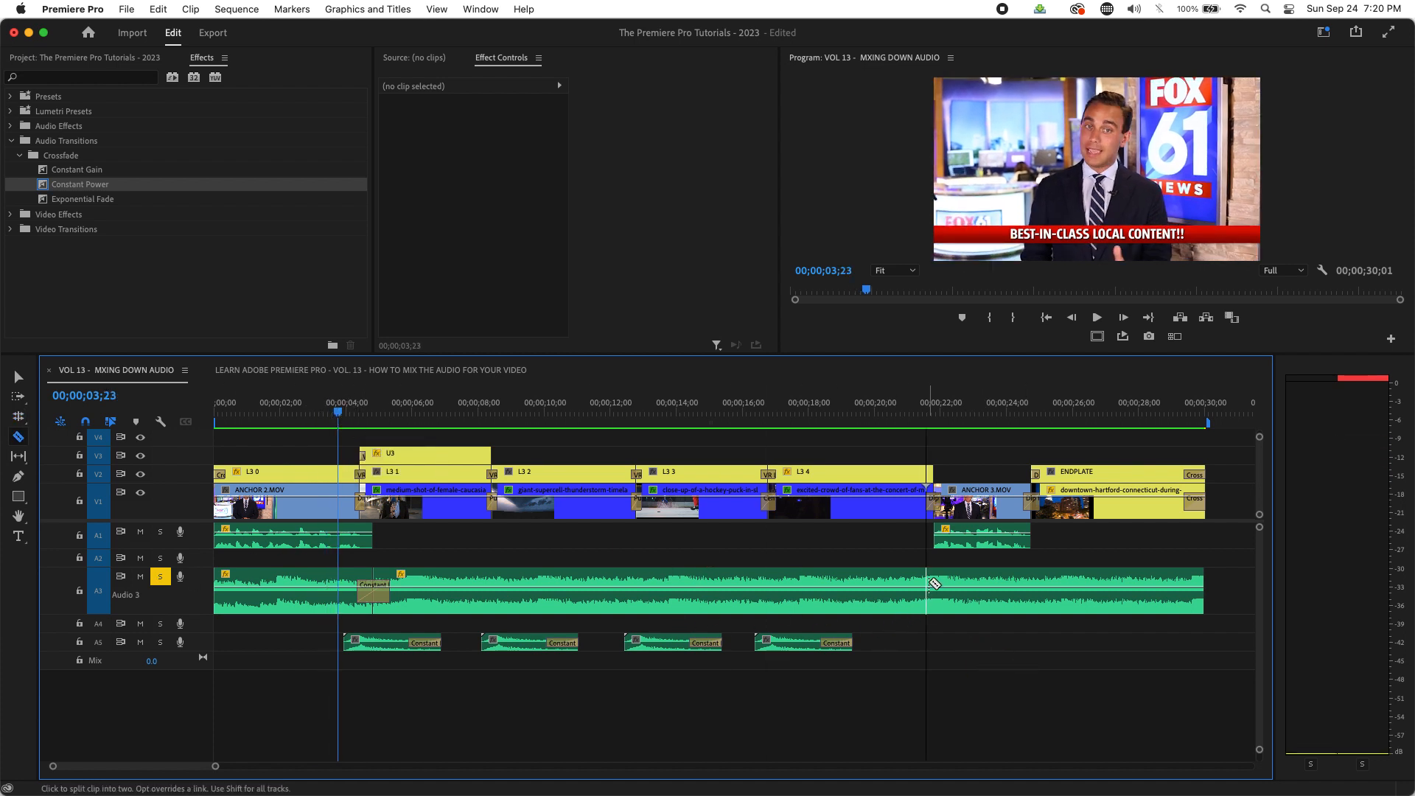
left_click(1035, 583)
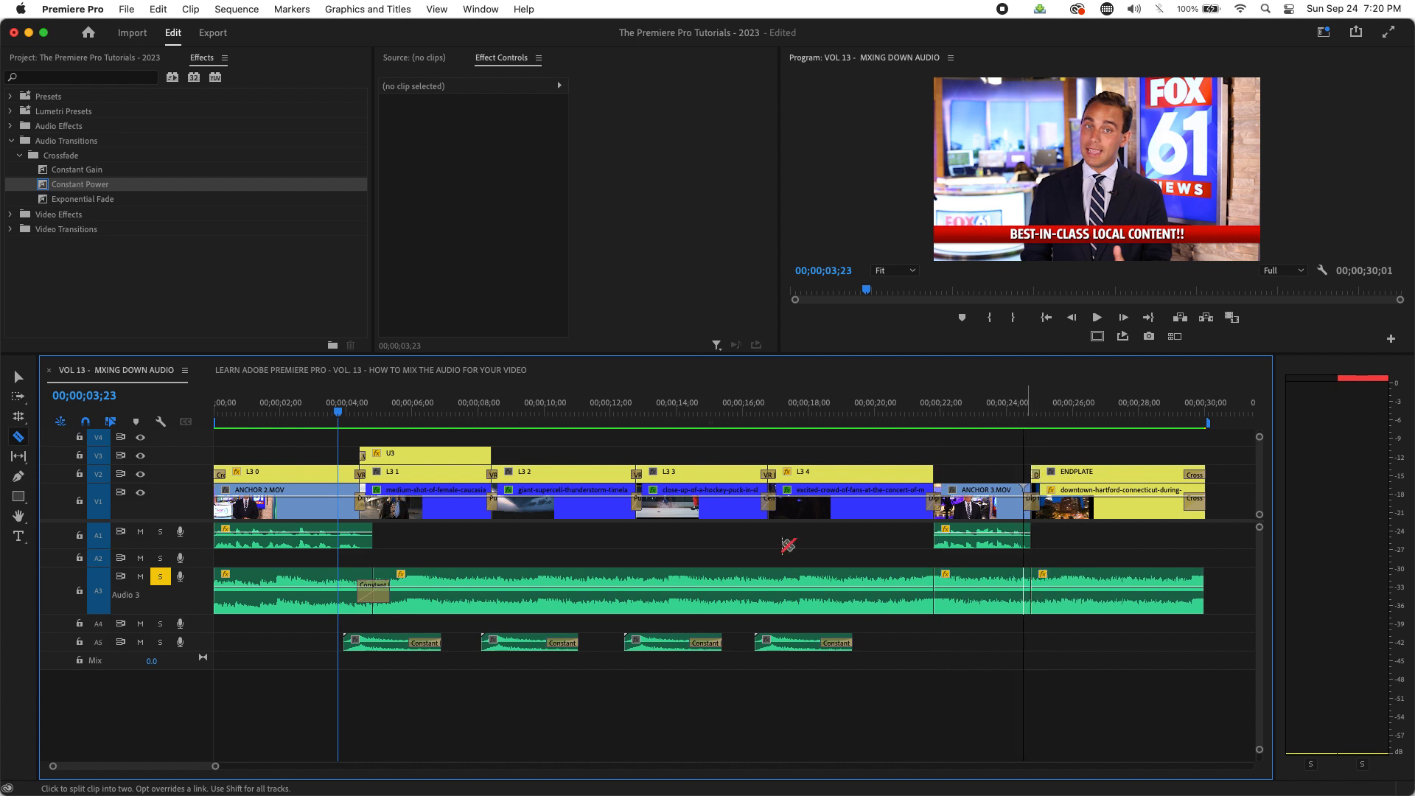
left_click_drag(47, 184, 935, 615)
left_click_drag(47, 184, 1029, 606)
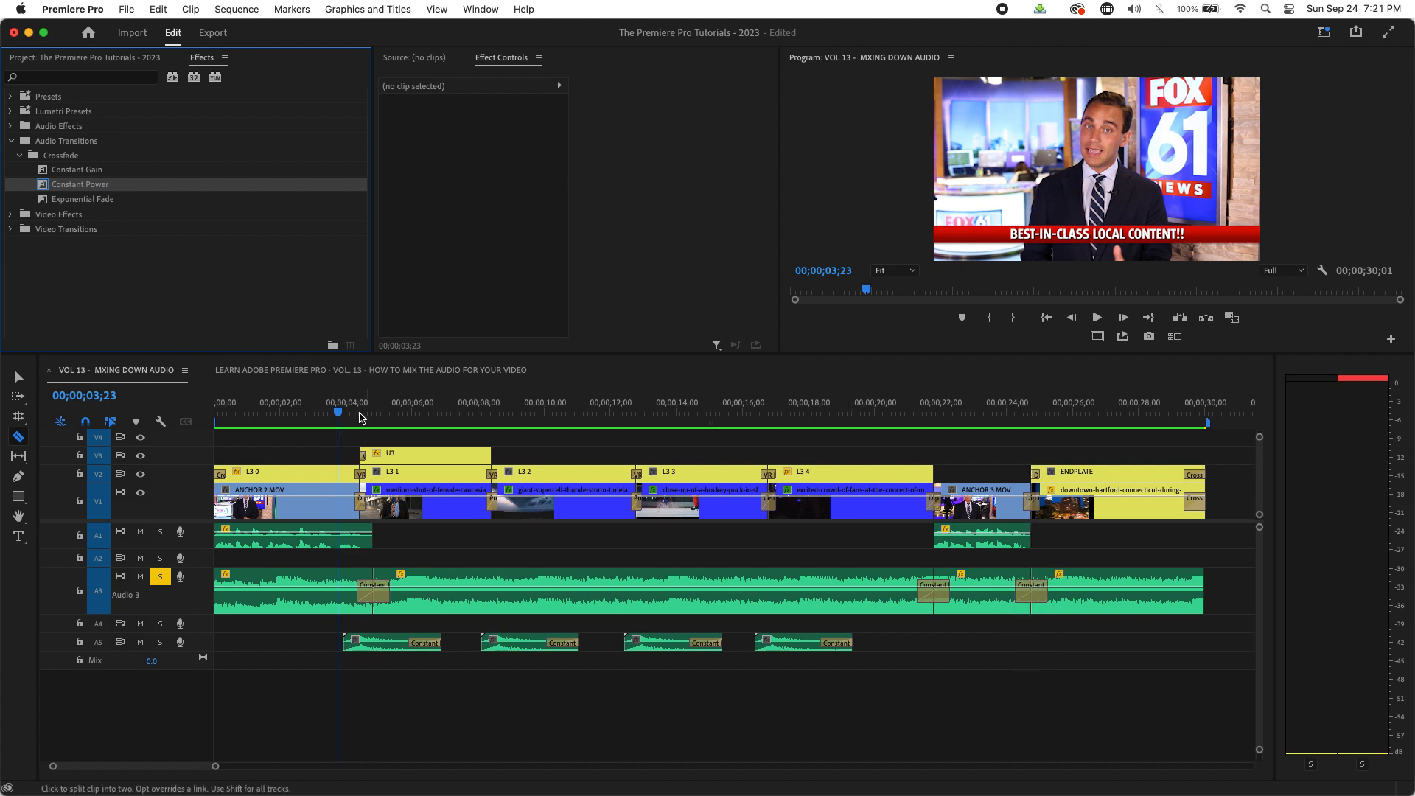
- Play the soloed A3 music from the start of the sequence to check its level under the first anchor clip
left_click_drag(354, 415, 214, 418)
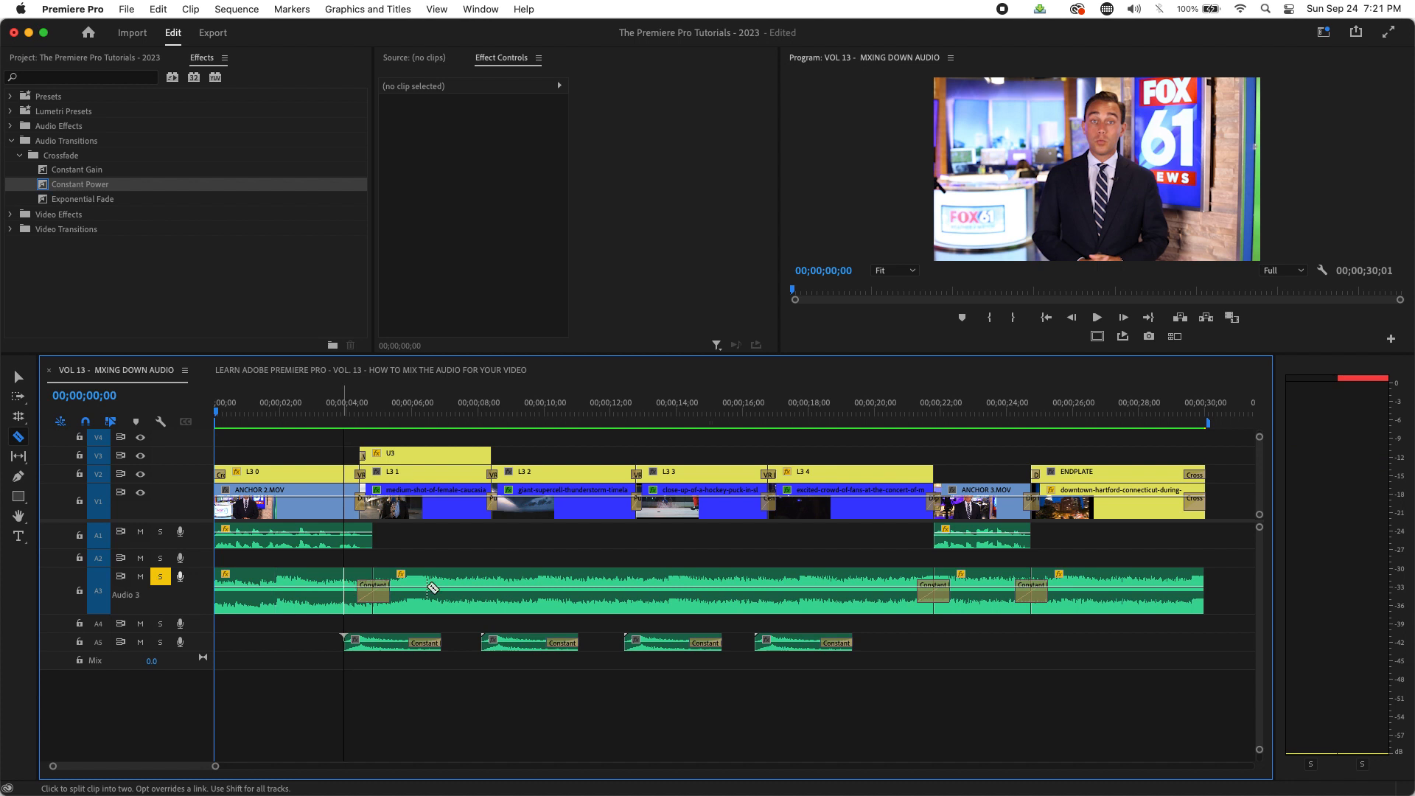
left_click_drag(501, 414, 214, 417)
key("space")
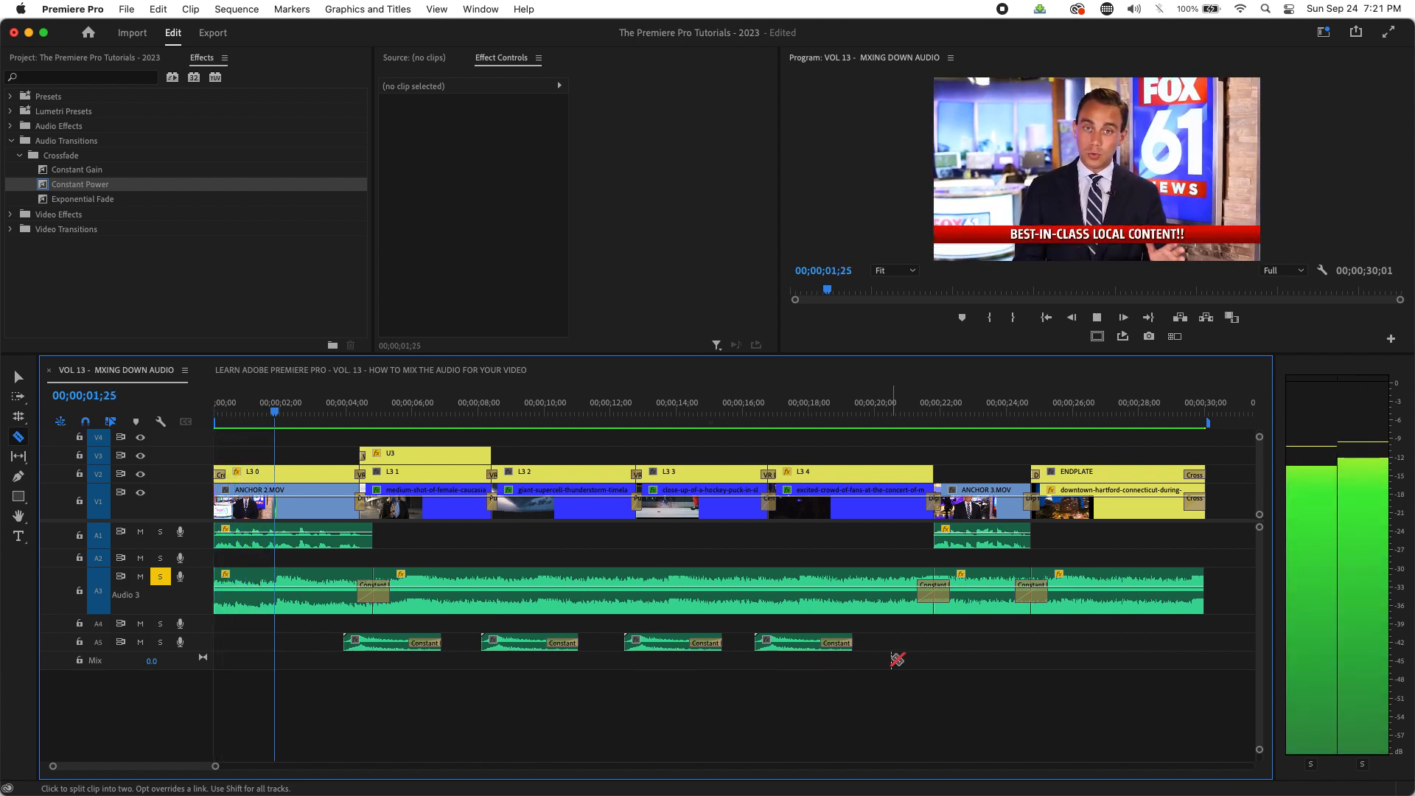
left_click_drag(323, 414, 181, 433)
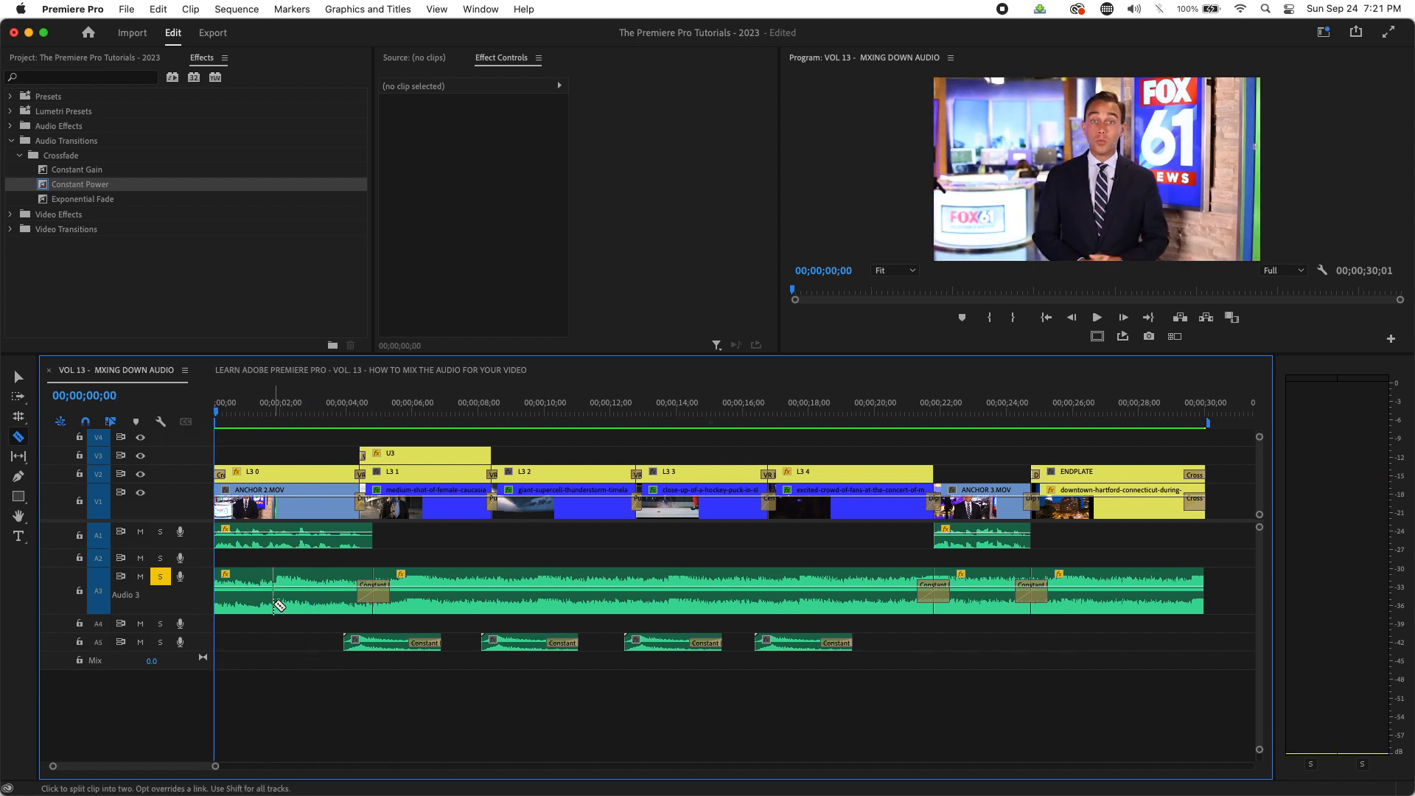
- Lower the audio gain of the opening A3 music segment under the first anchor clip
key("v")
left_click(274, 606)
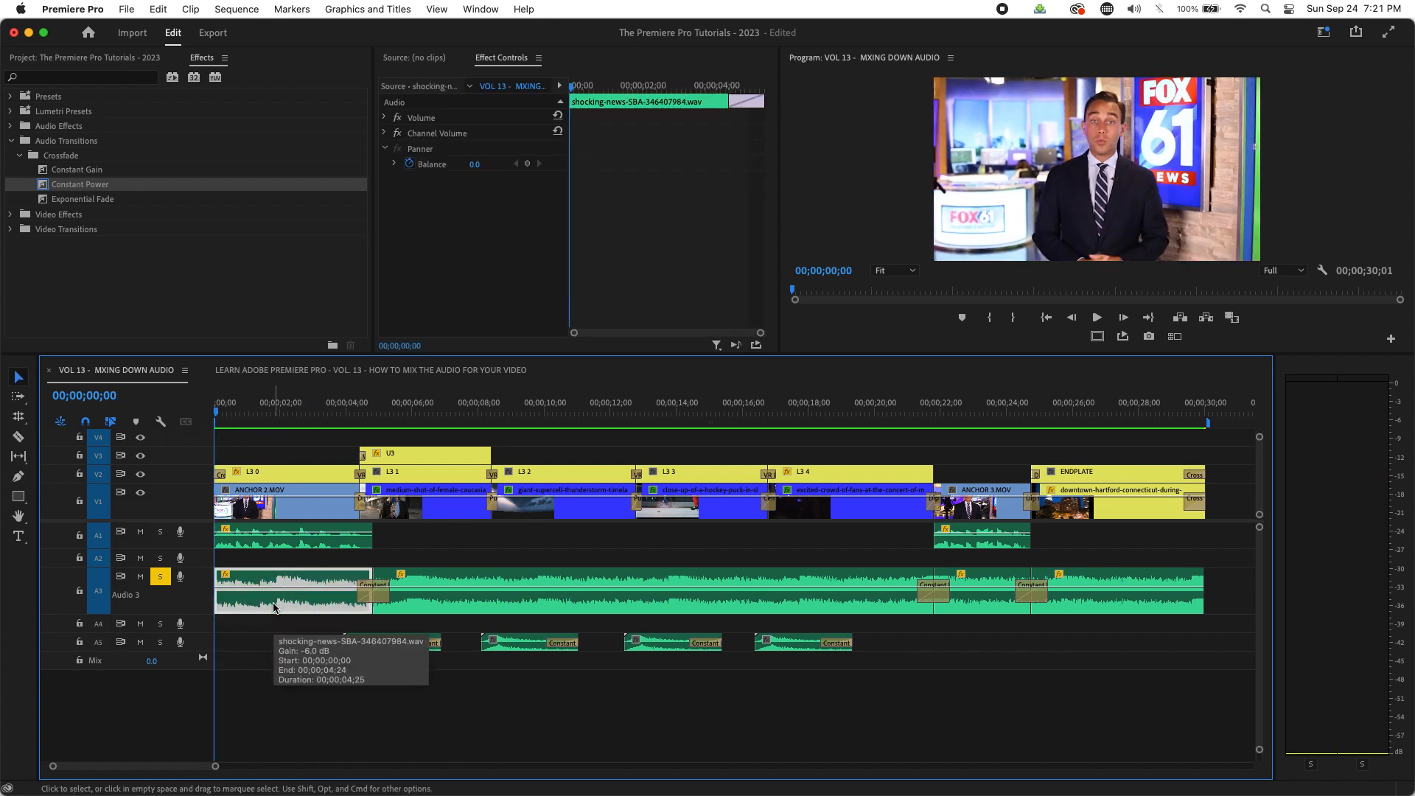
key("g")
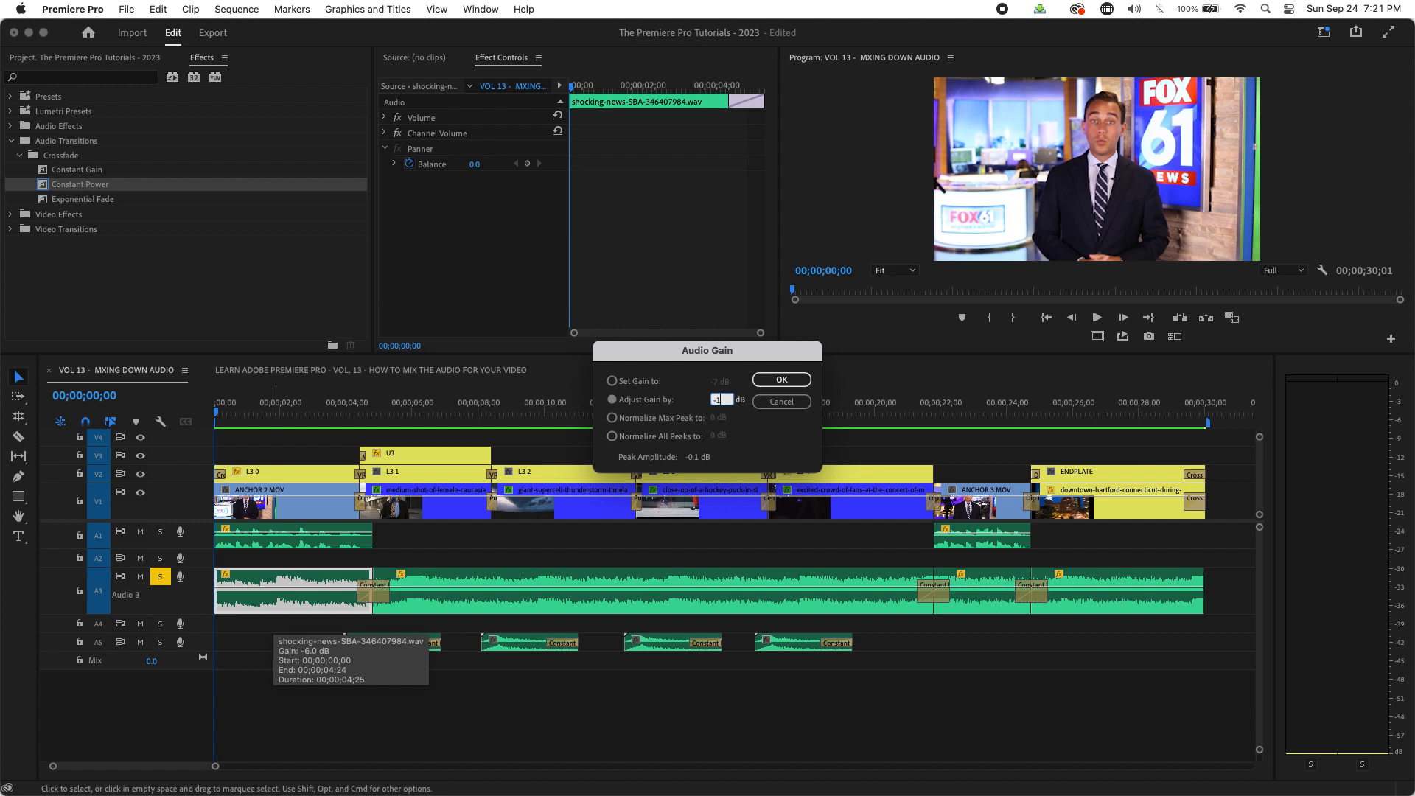
key("Return")
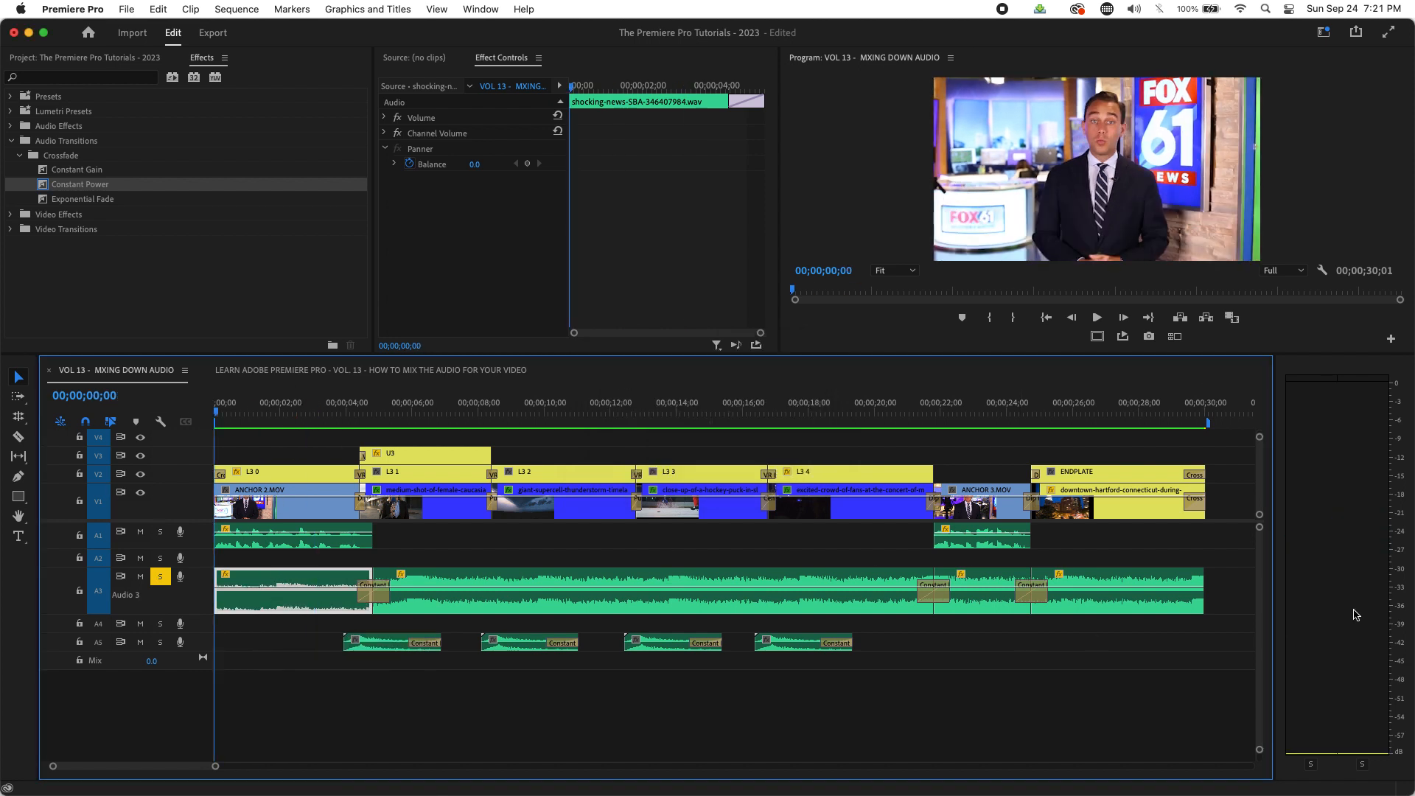
- Play the soloed music from the start through the first crossfade to check the lowered opening segment
key("space")
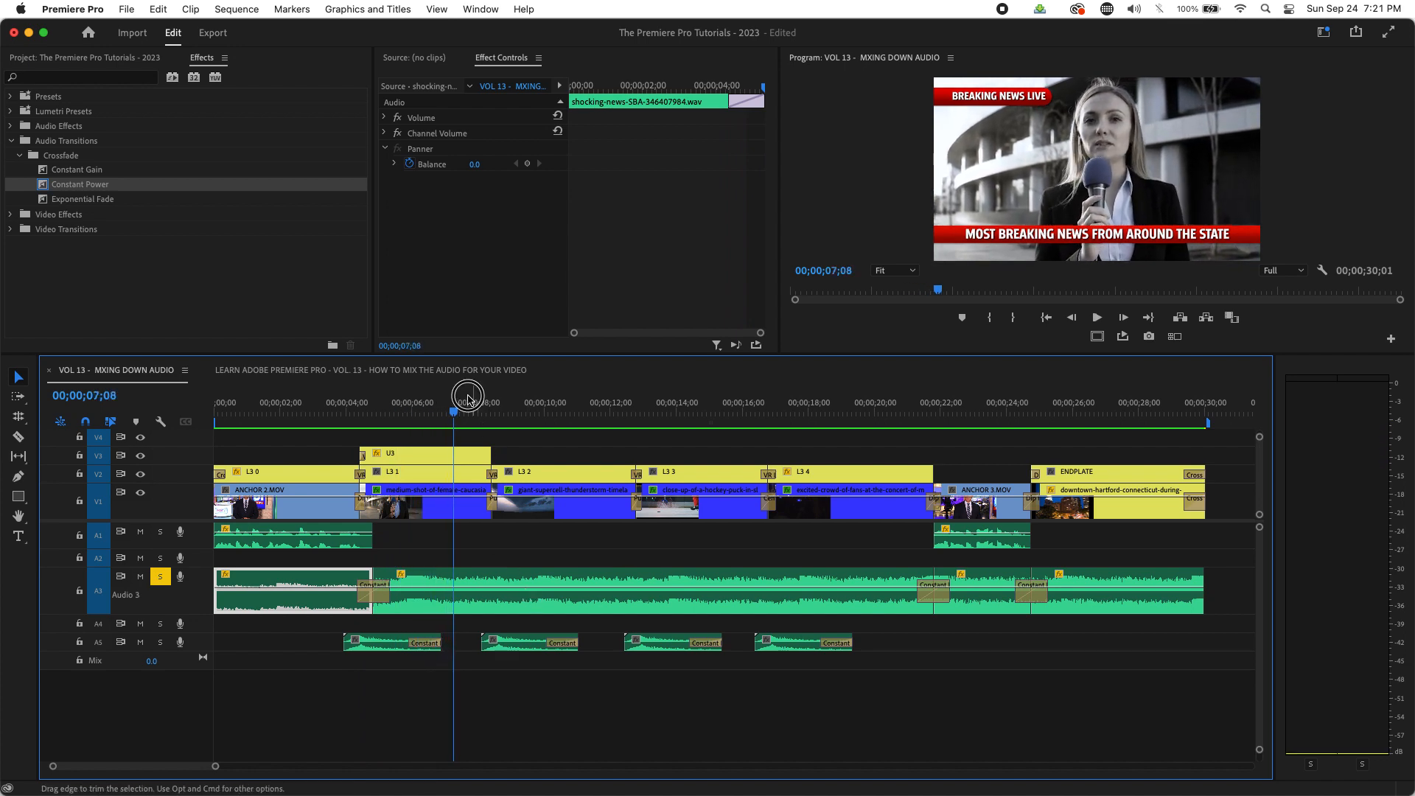
left_click(644, 440)
left_click_drag(643, 440, 202, 446)
key("space")
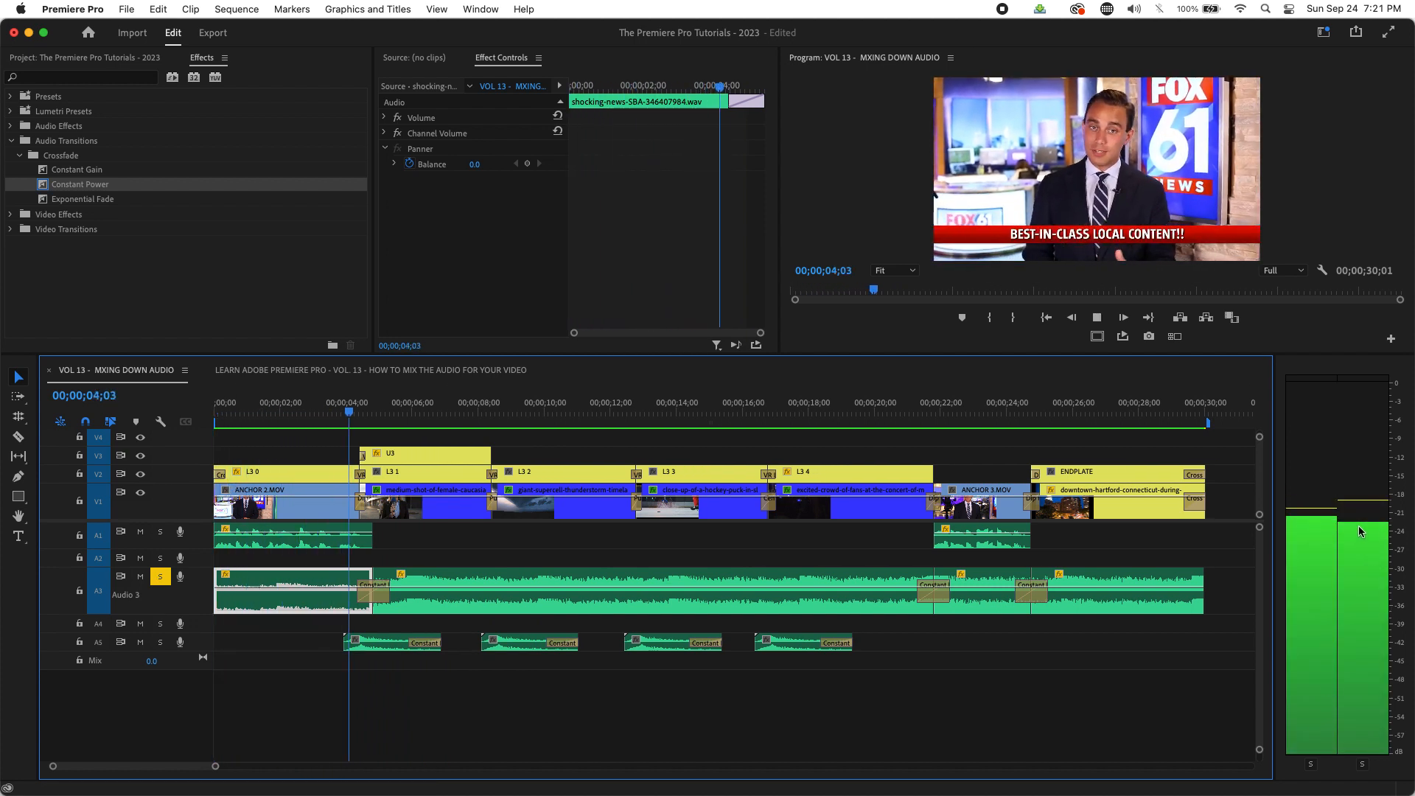
key("space")
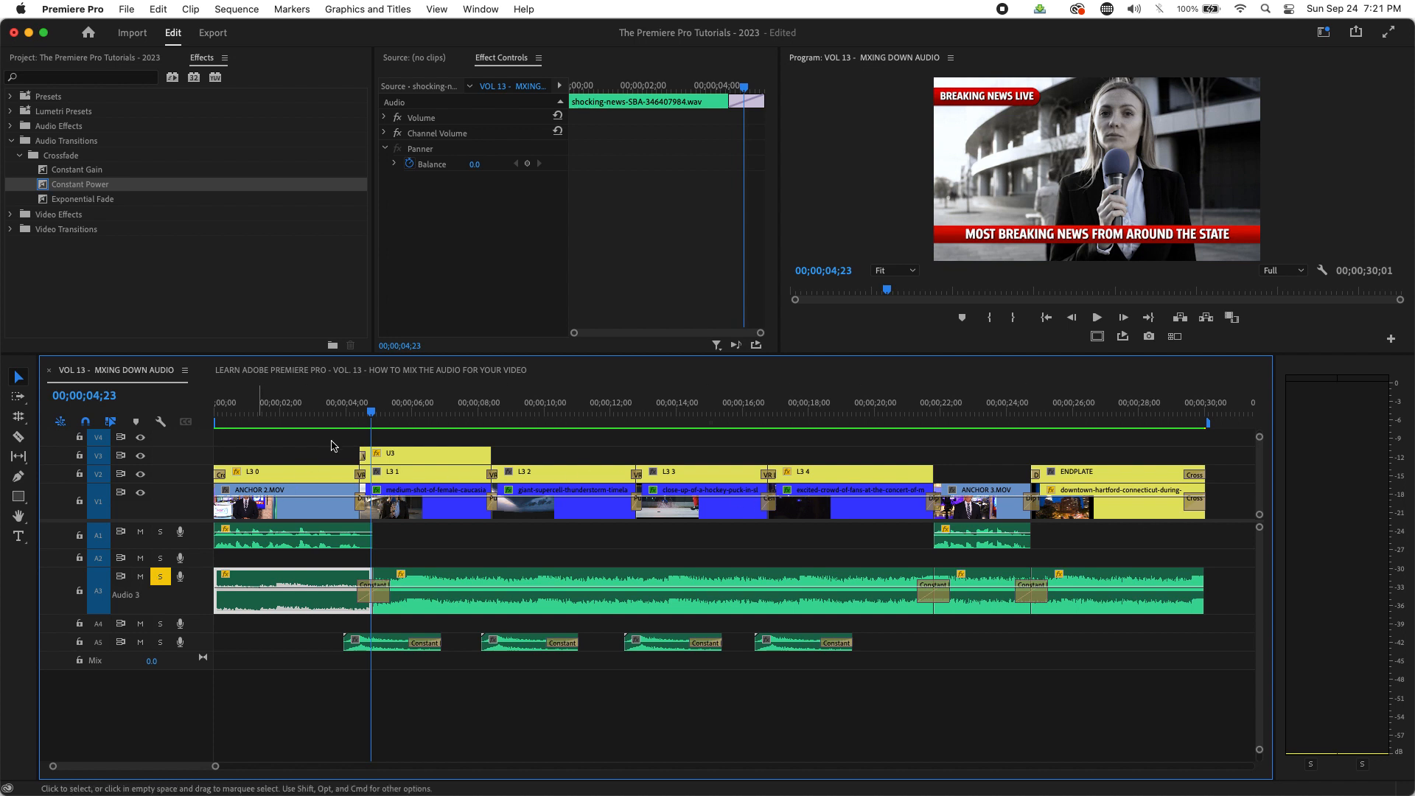
left_click_drag(370, 409, 288, 410)
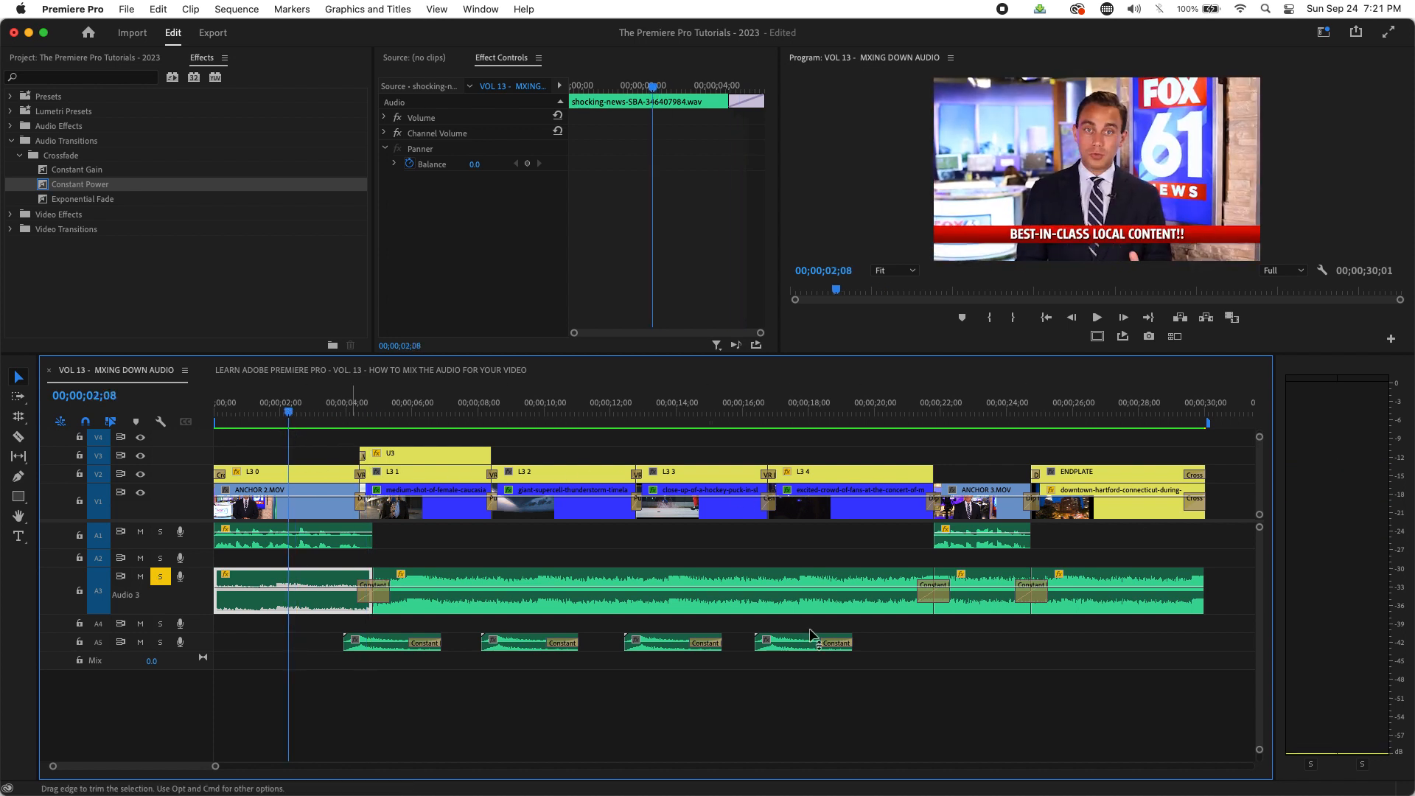
- Lower the audio gain of the A3 music segment under the second anchor clip and play it from about 22 seconds
left_click(991, 611)
key("g")
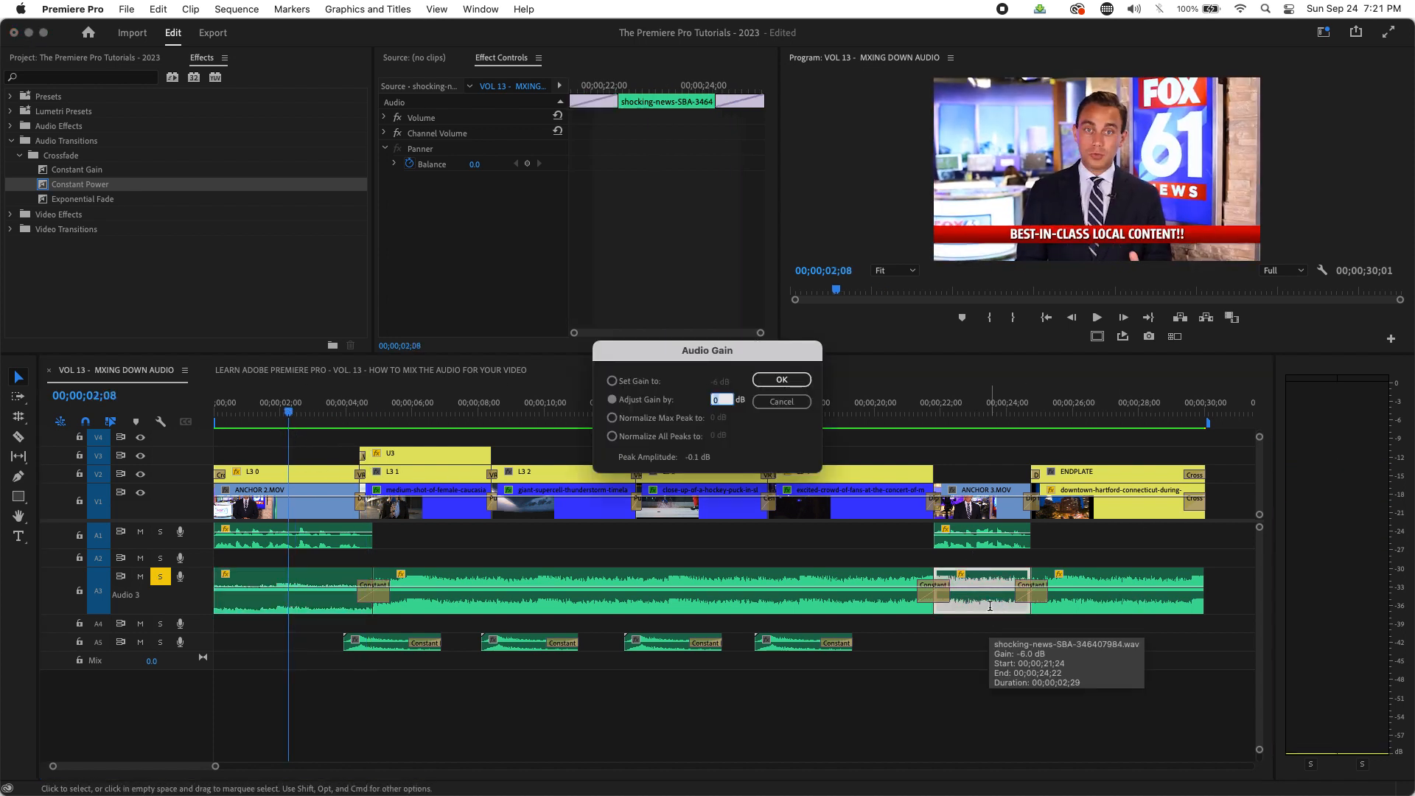
key("Return")
left_click(940, 416)
key("space")
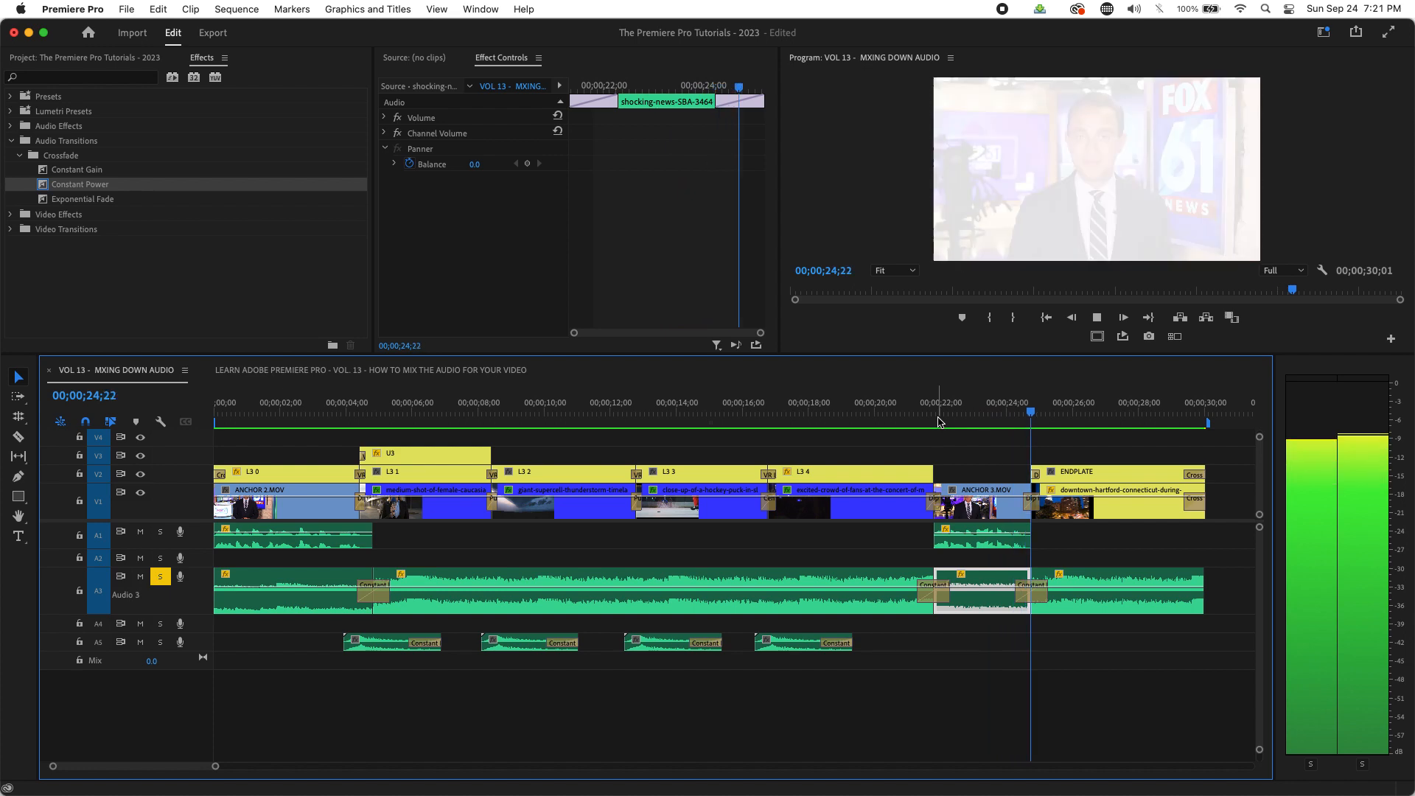
left_click(1007, 413)
- Play the long middle A3 music segment from about 6 seconds to check its level, and select that segment
left_click(430, 413)
key("space")
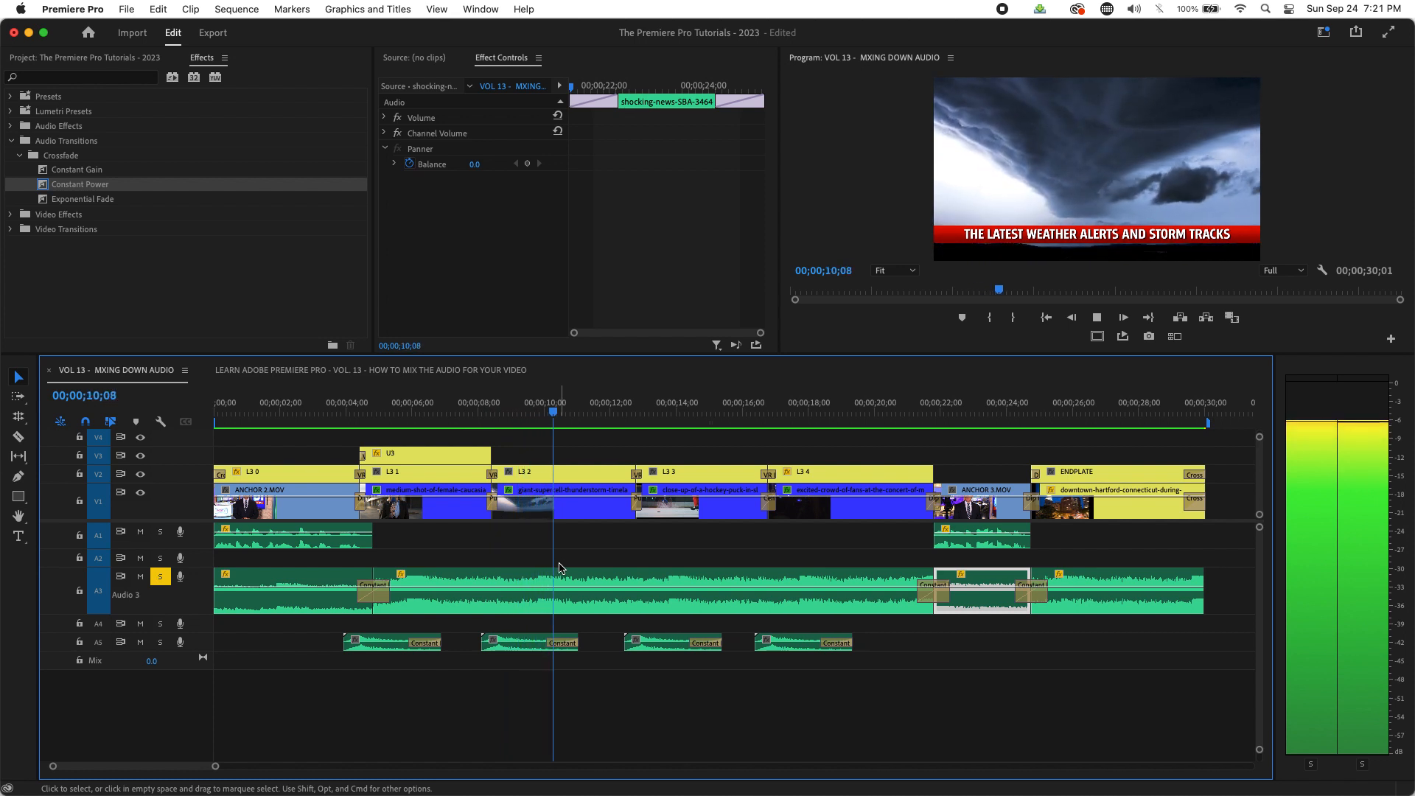
key("space")
left_click(588, 611)
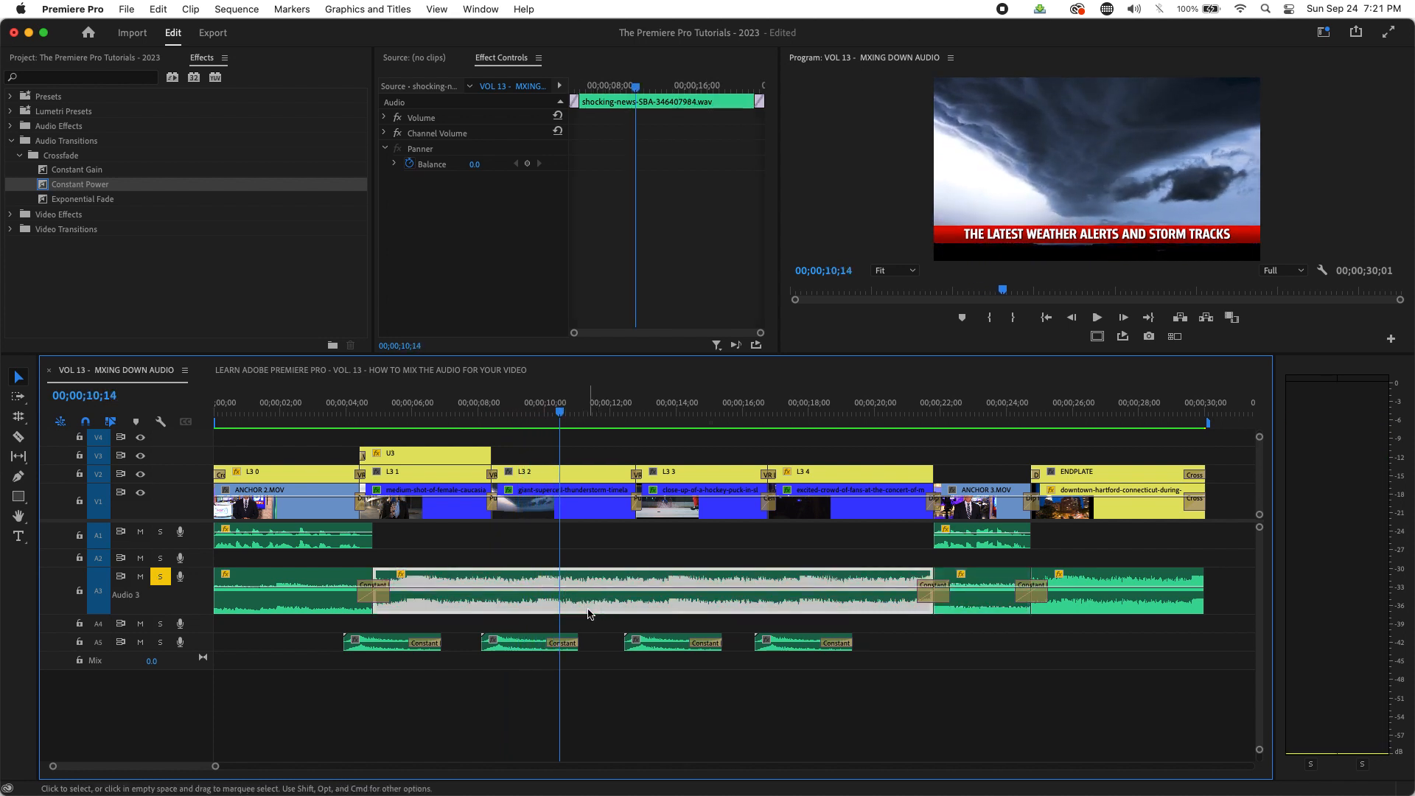
- Lower the audio gain of the long middle A3 music segment by 2 dB and adjust the gain of the closing segment under the end plate
key("g")
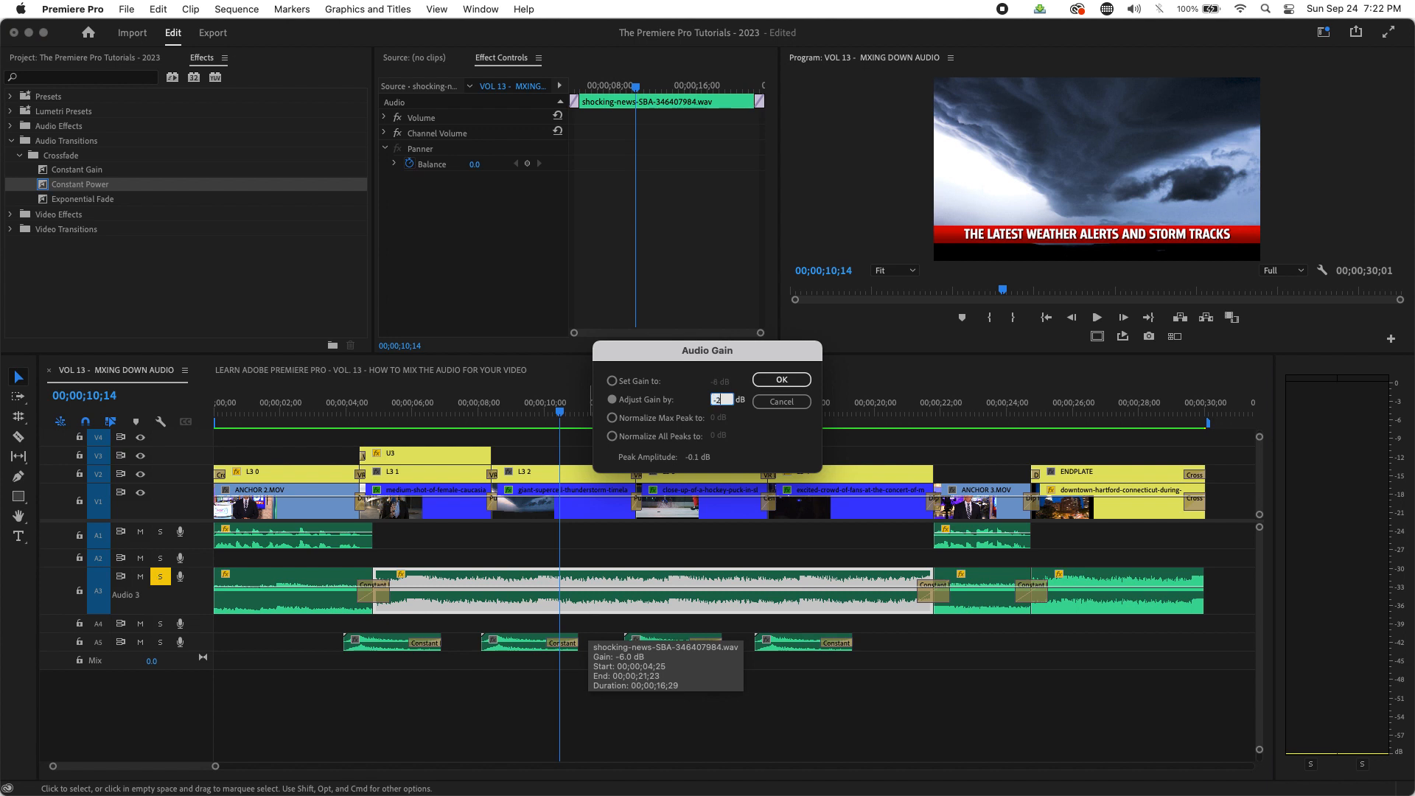
key("Return")
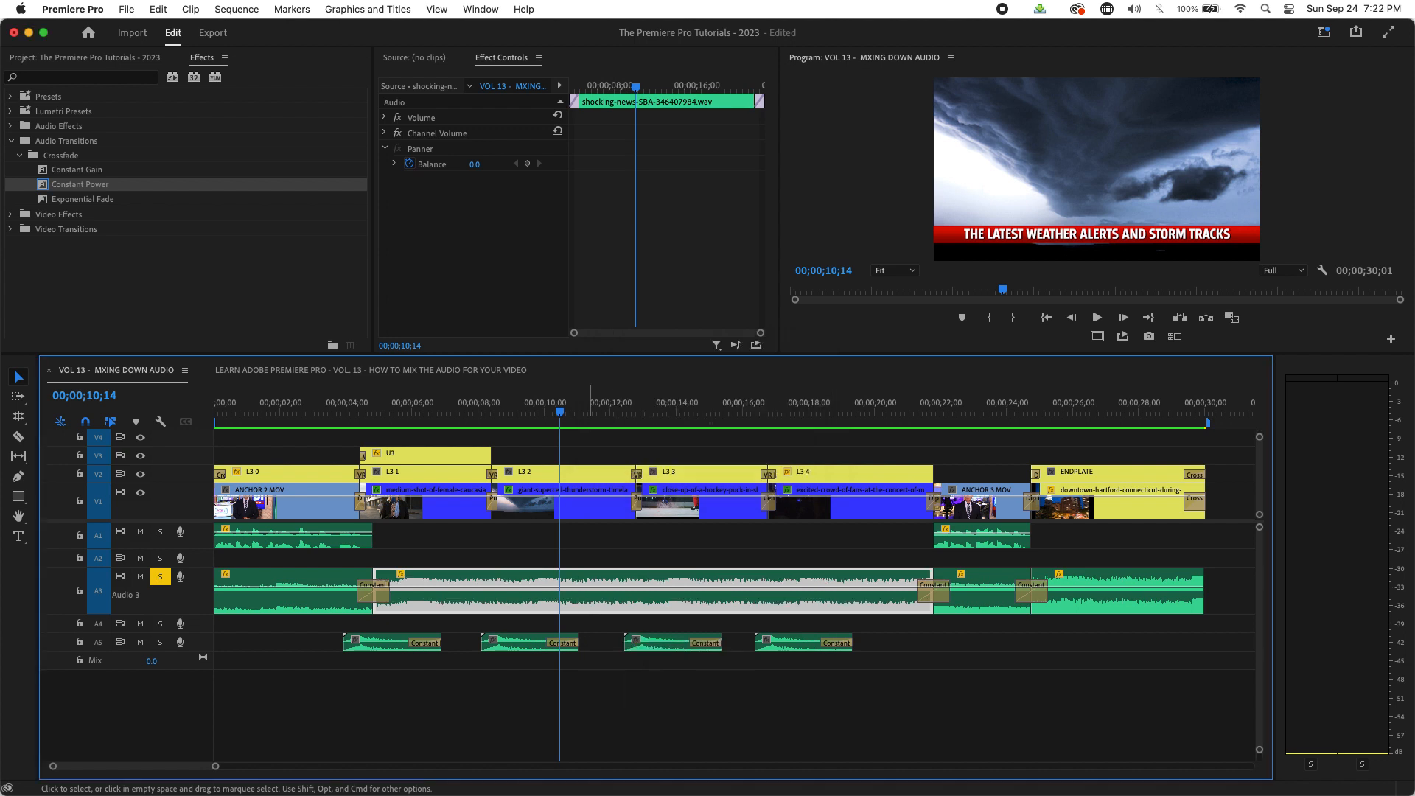
left_click(1099, 594)
key("g")
key("Return")
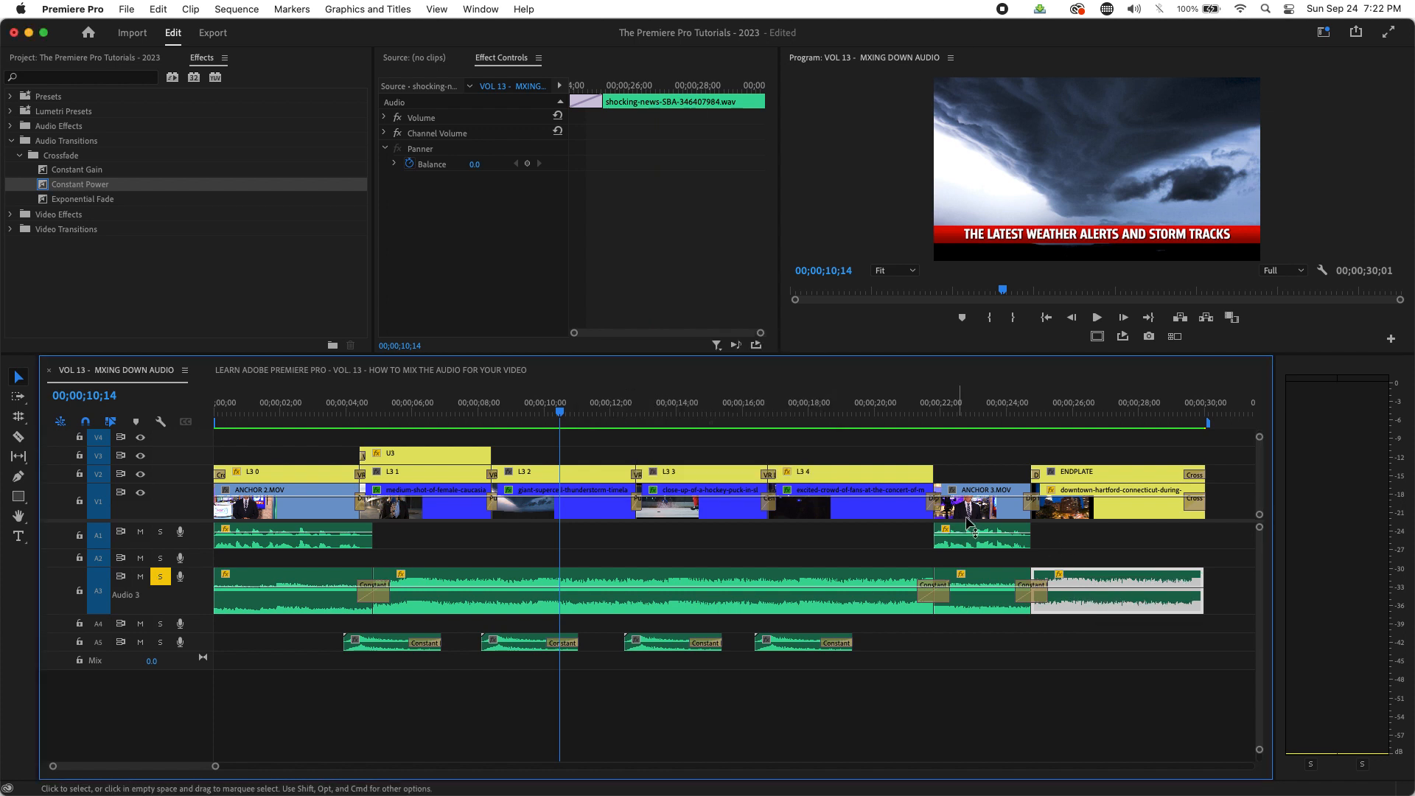
- Play the soloed A3 music from the start into the end plate to check the levels of all segments
left_click_drag(785, 403, 175, 422)
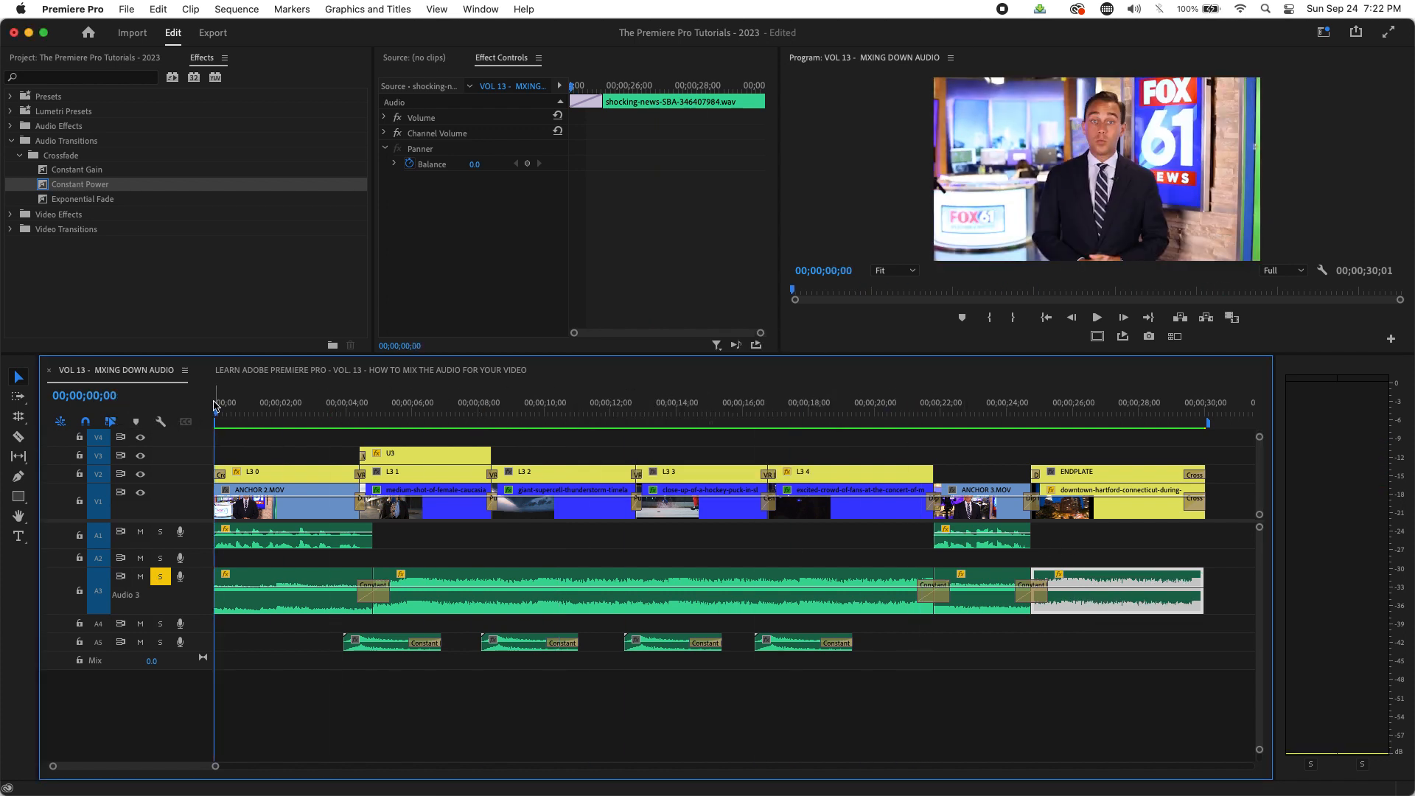
key("space")
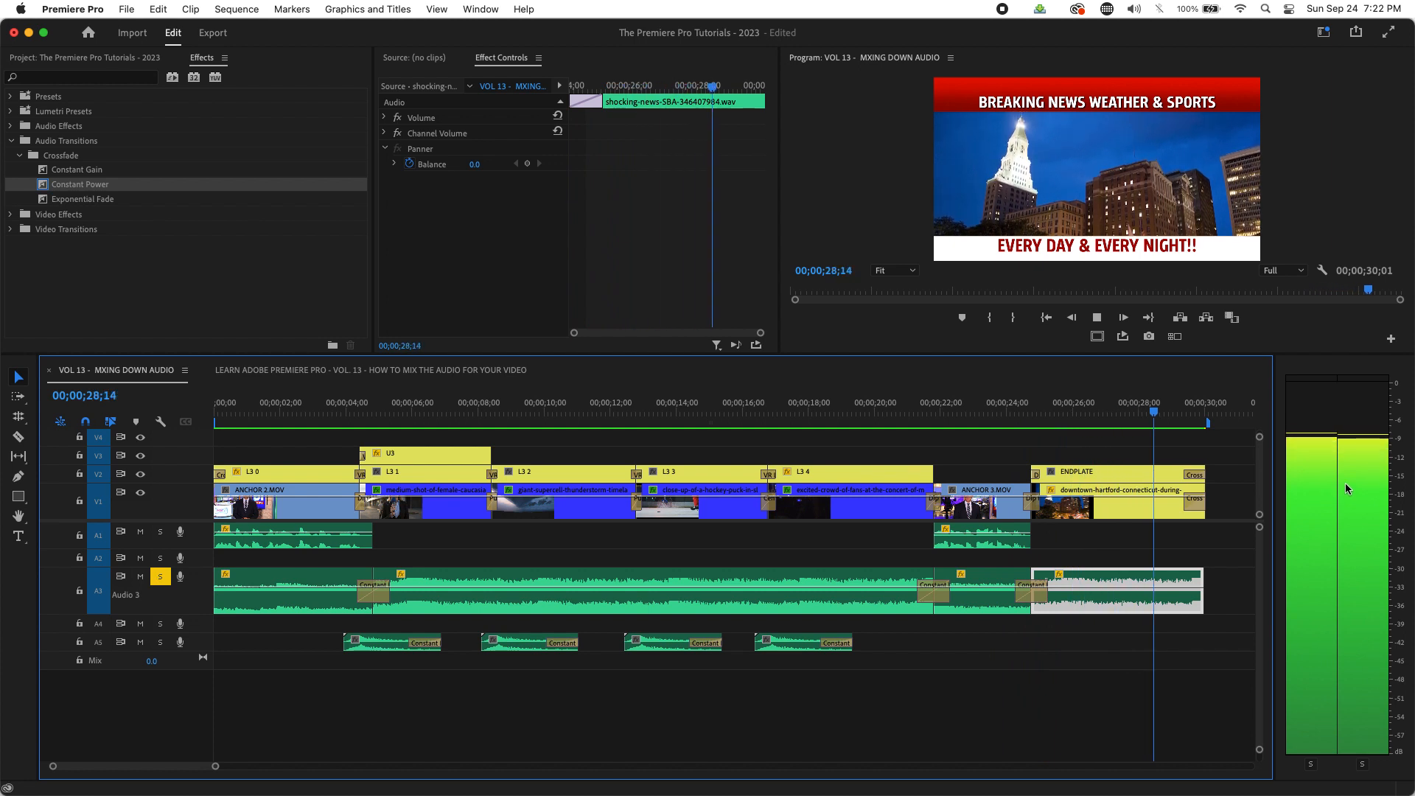
key("space")
- Solo track A5 instead of A3 and play its wipe sound effects, starting just before 4 seconds, to check their levels
left_click_drag(475, 416, 364, 431)
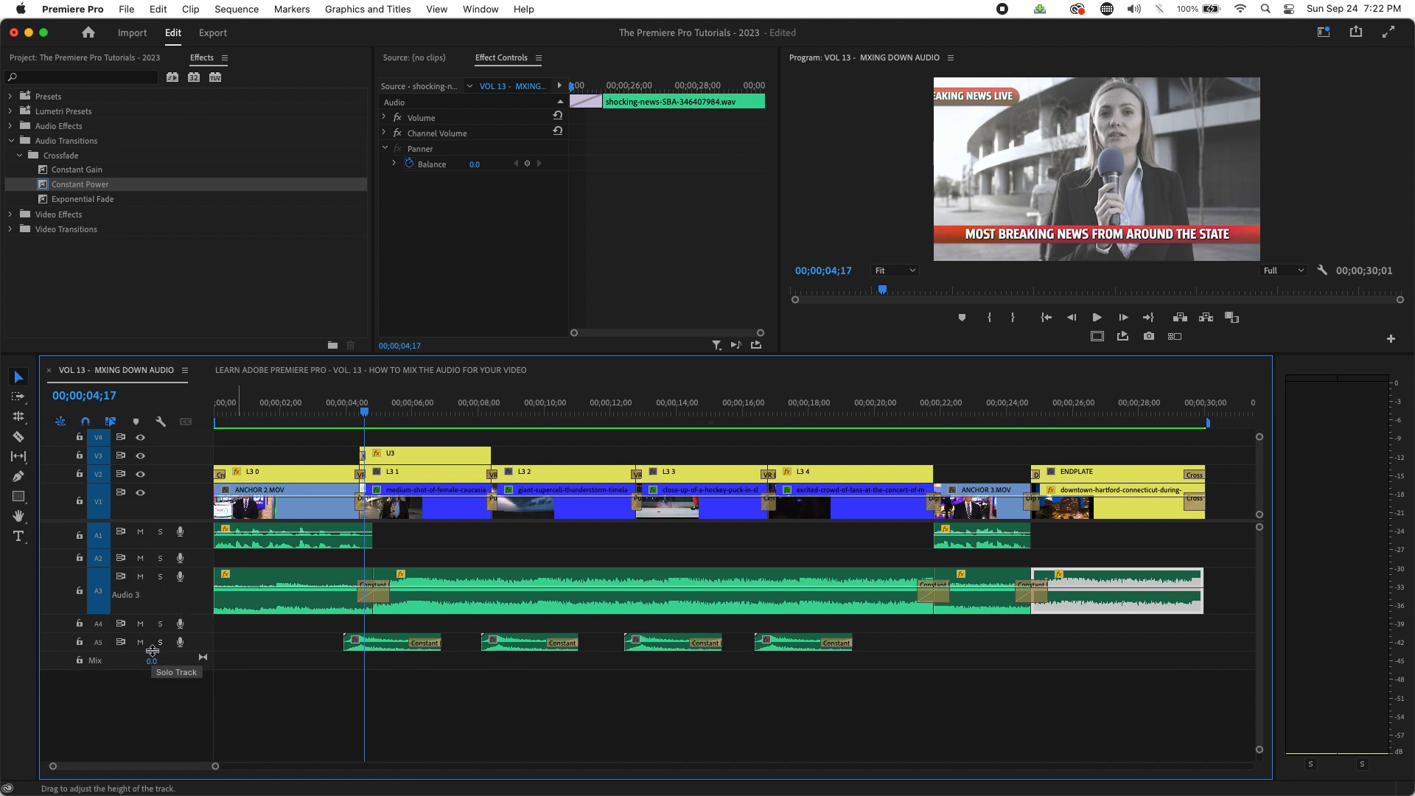
left_click(344, 410)
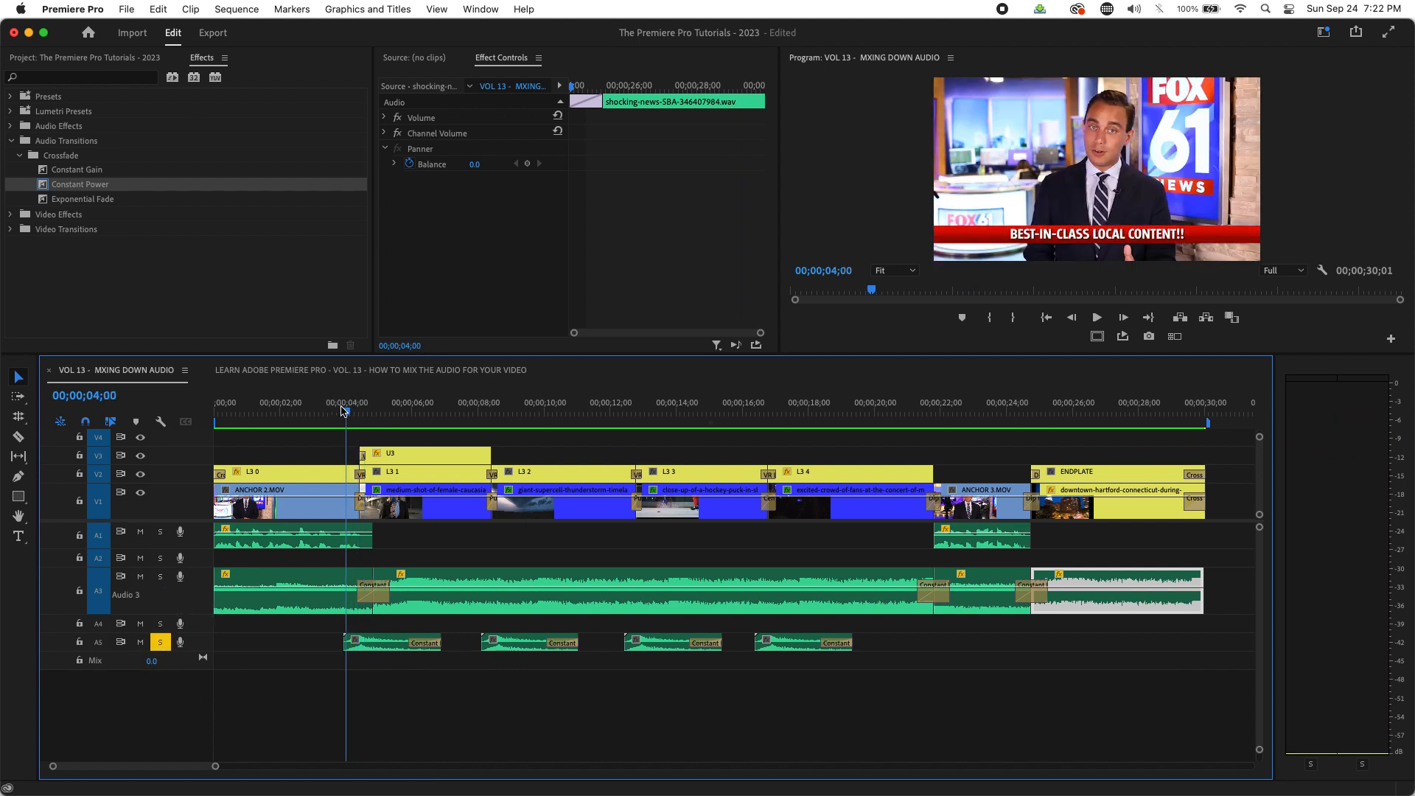
mouse_move(344, 411)
left_mouse_down()
mouse_move(371, 411)
mouse_move(336, 410)
left_mouse_up()
key("space")
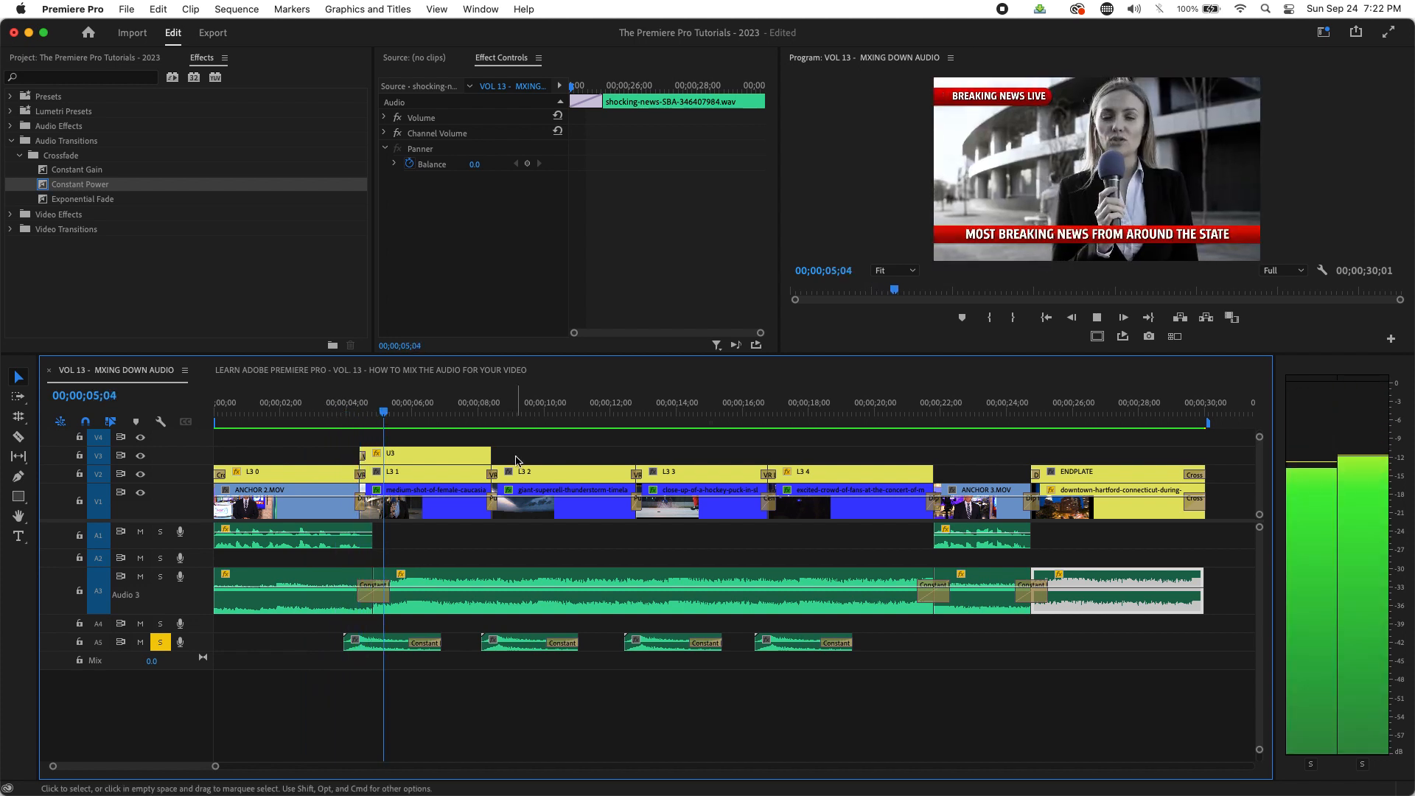
mouse_move(468, 422)
left_mouse_down()
mouse_move(490, 410)
mouse_move(468, 410)
left_mouse_up()
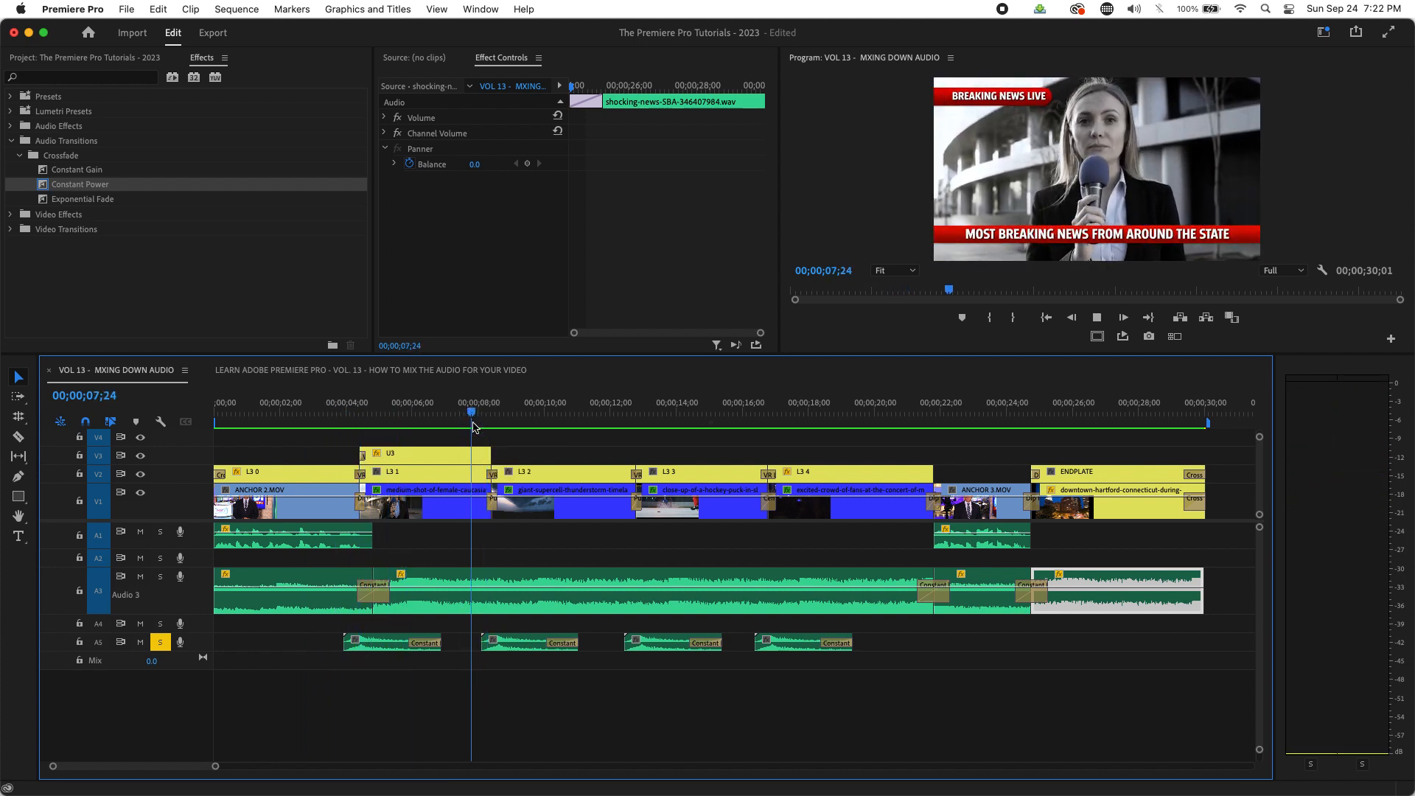
left_click(624, 415)
key("space")
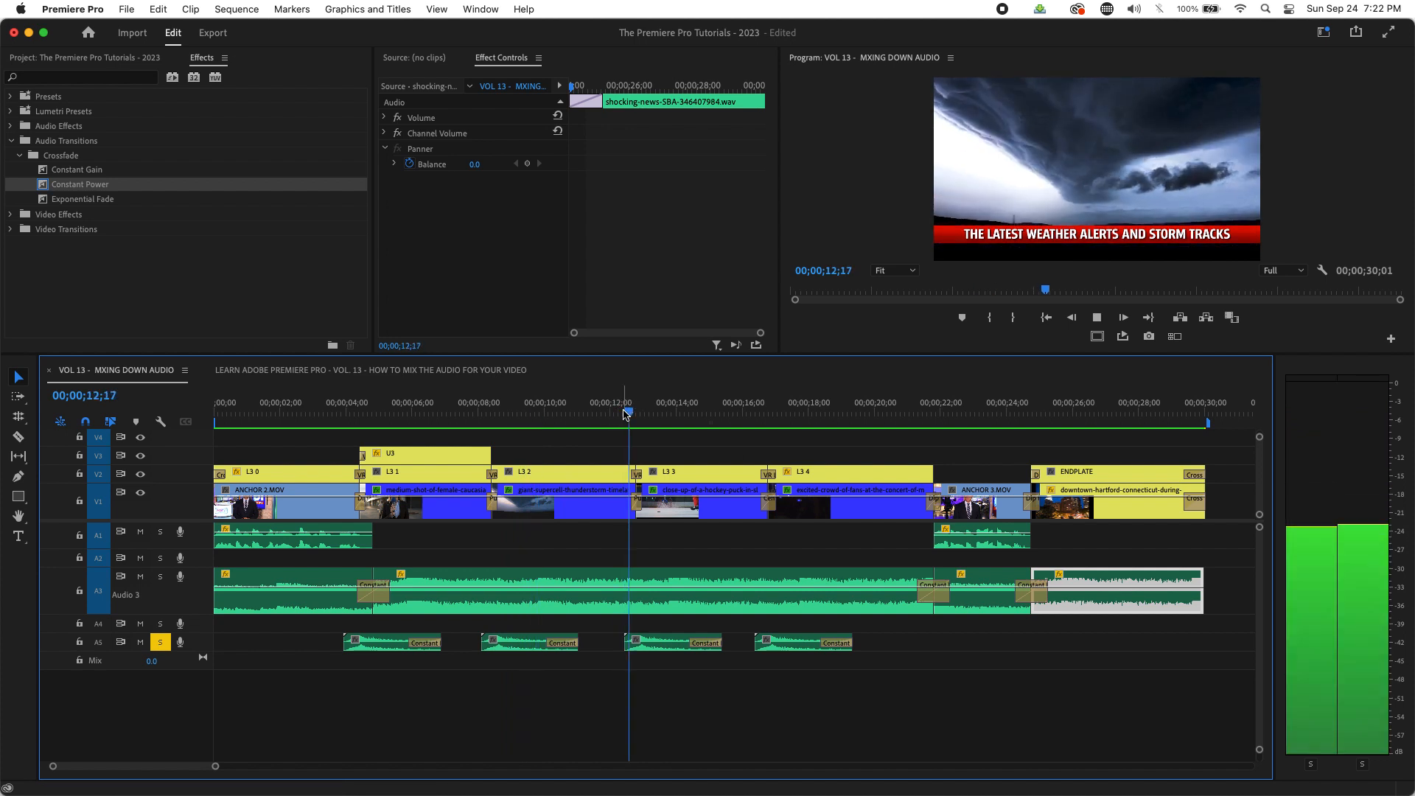
left_click(743, 418)
left_click_drag(743, 417, 747, 417)
key("space")
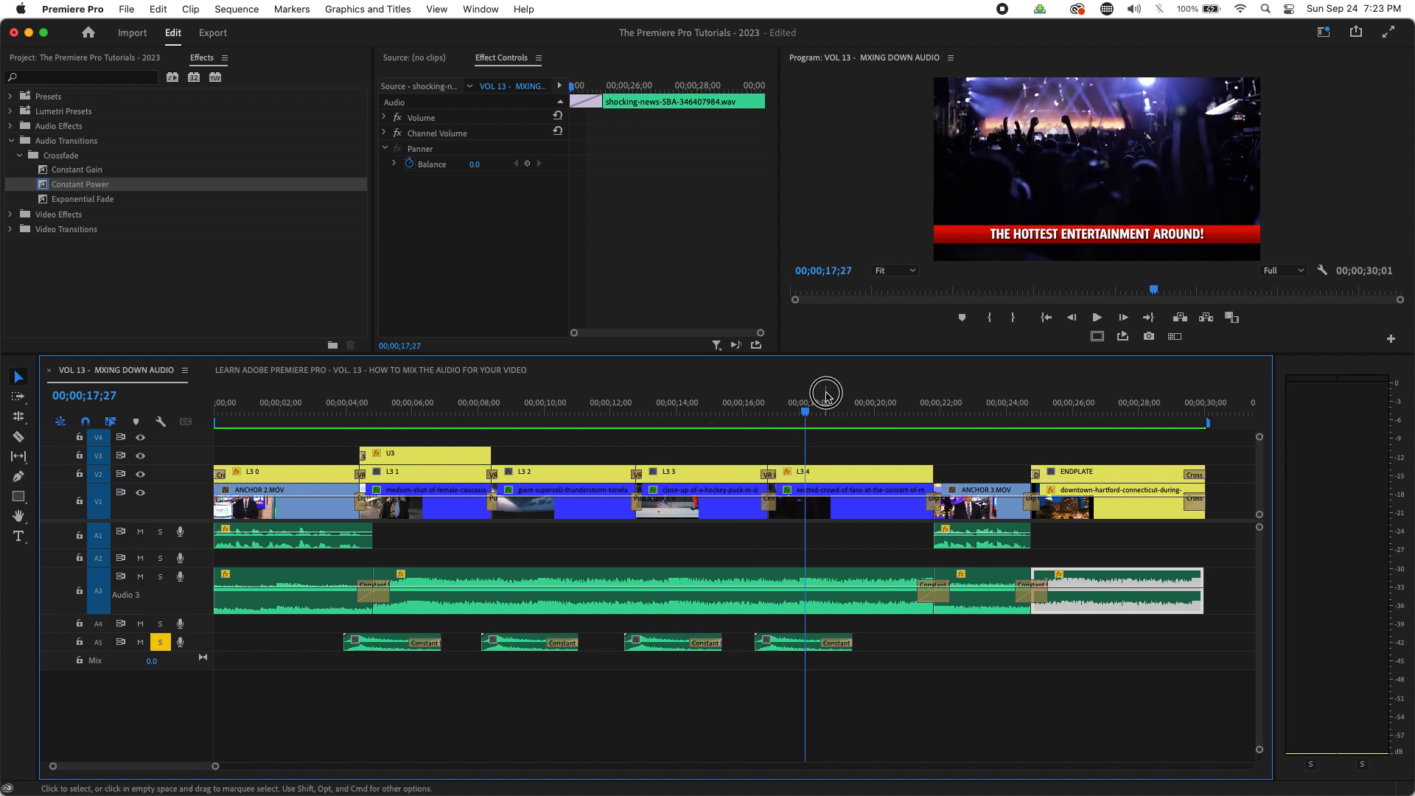
- Lower the audio gain of all four wipe sound effects on A5 by 10 dB and increase the track's height
left_click(573, 415)
left_click_drag(915, 634, 335, 689)
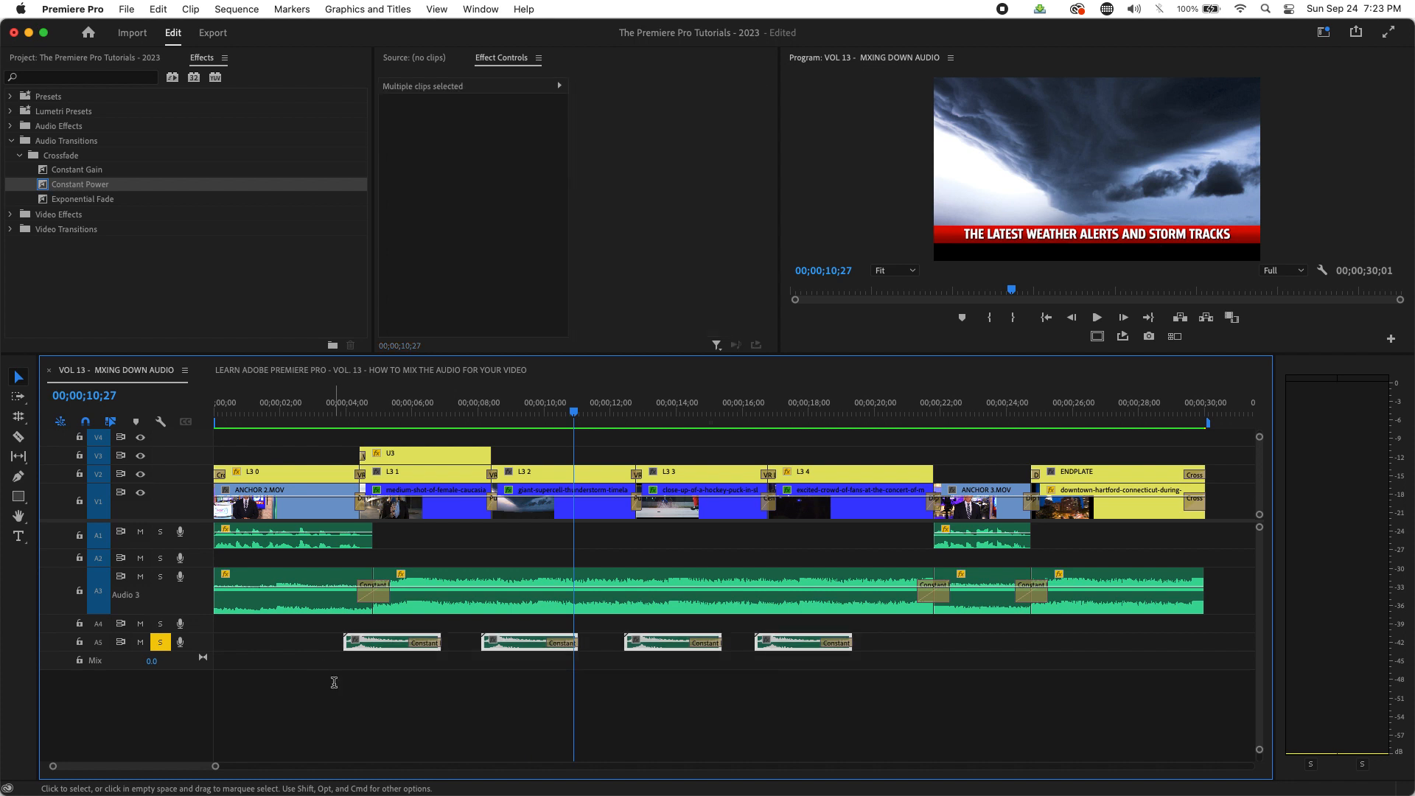
key("g")
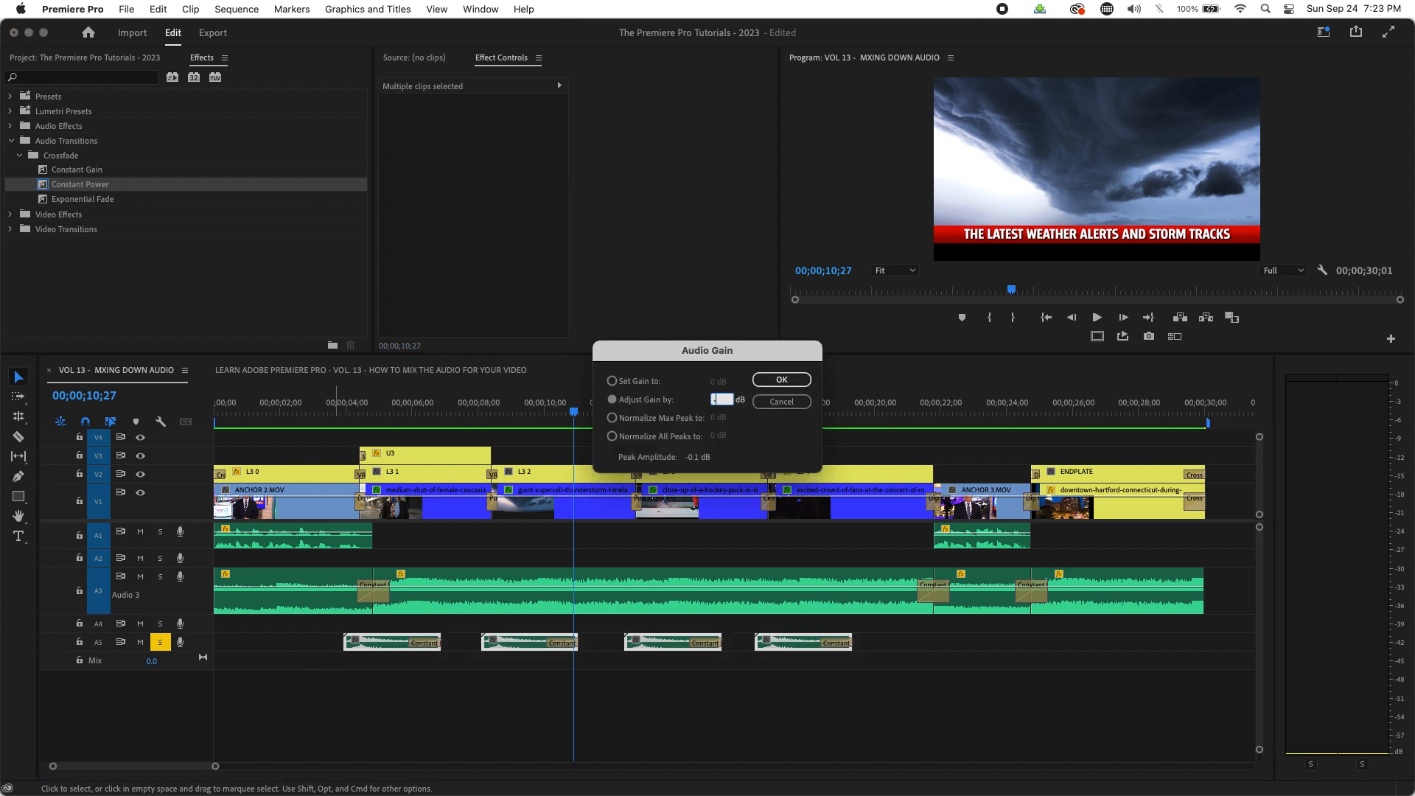
key("Return")
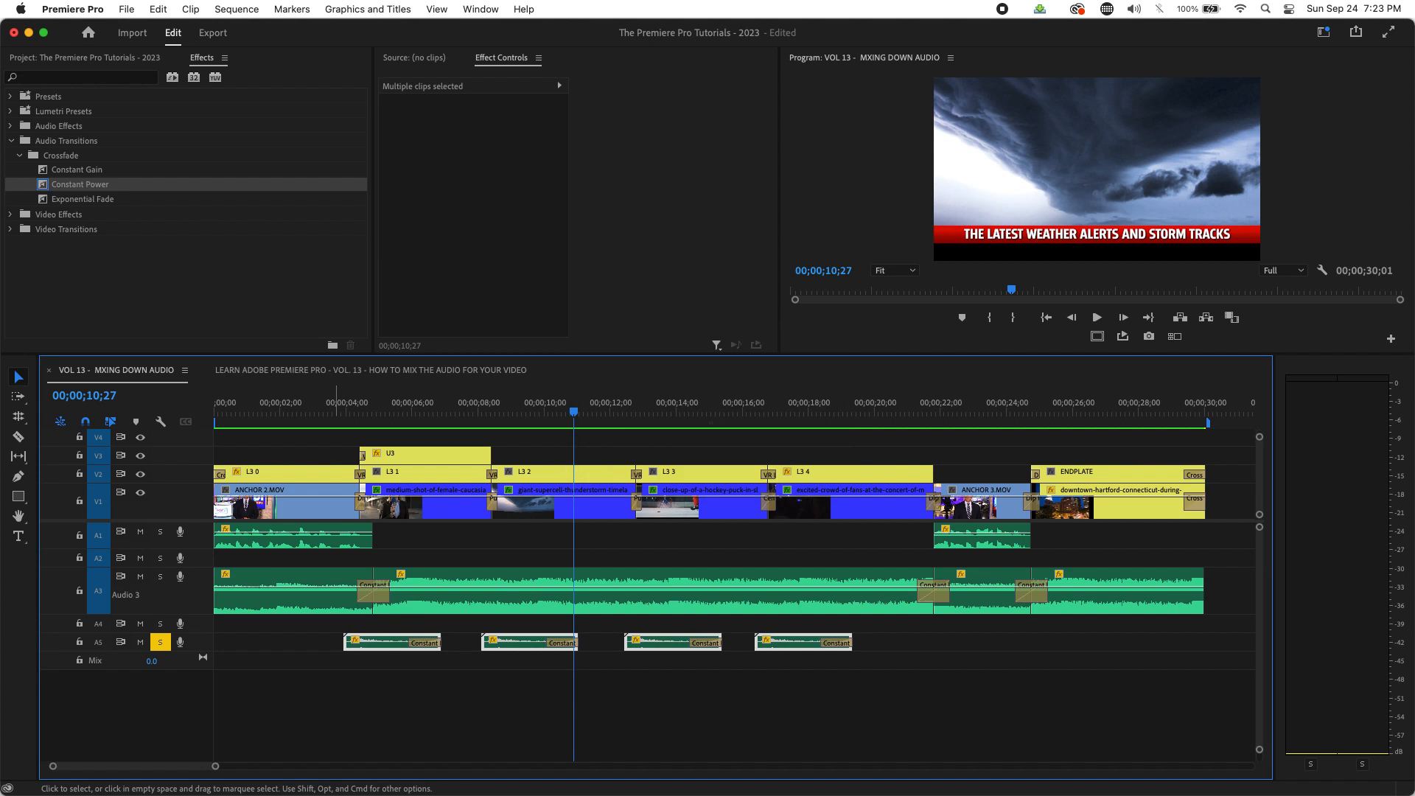
left_click_drag(192, 651, 197, 674)
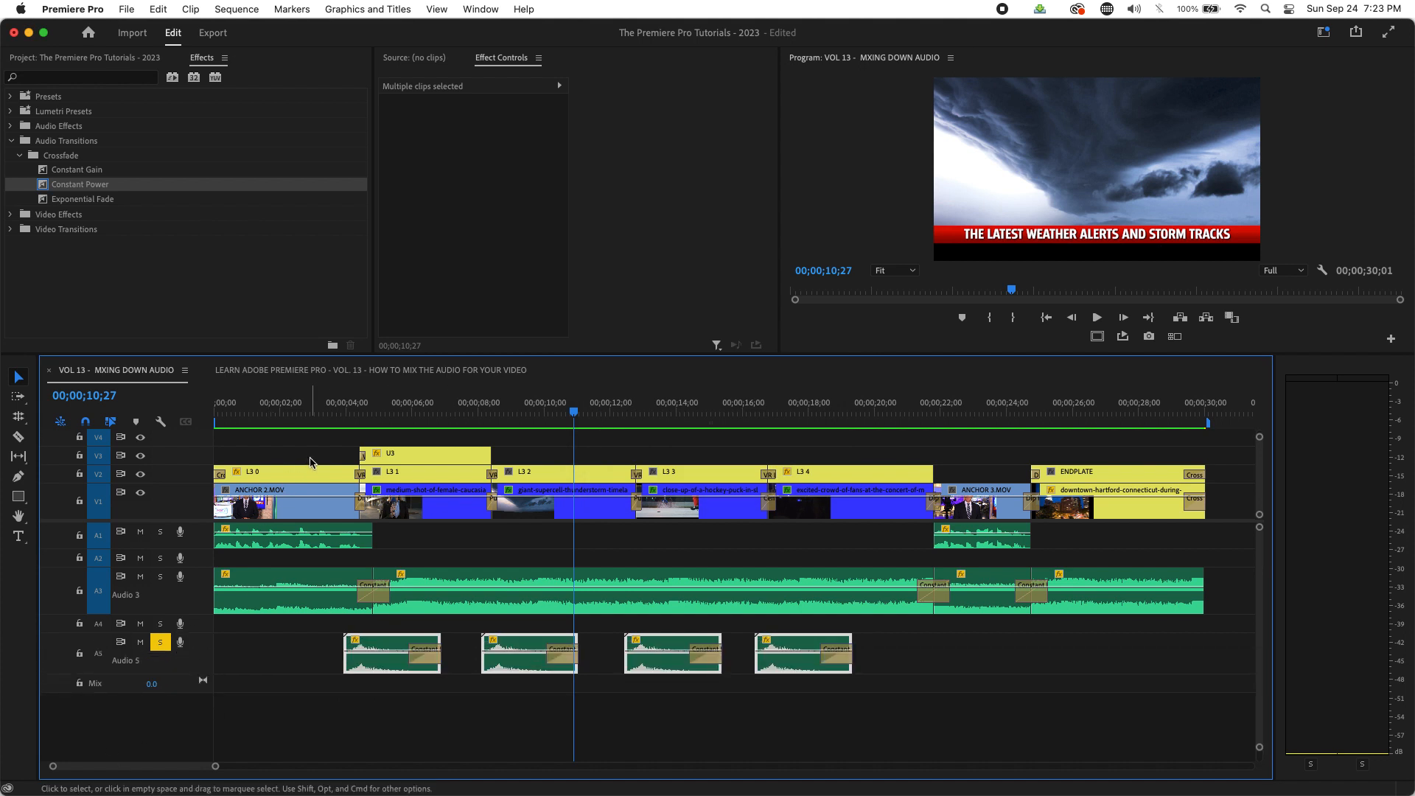
- Play the soloed wipe sound effects on A5 one after another to check their reduced level
left_click(330, 412)
key("space")
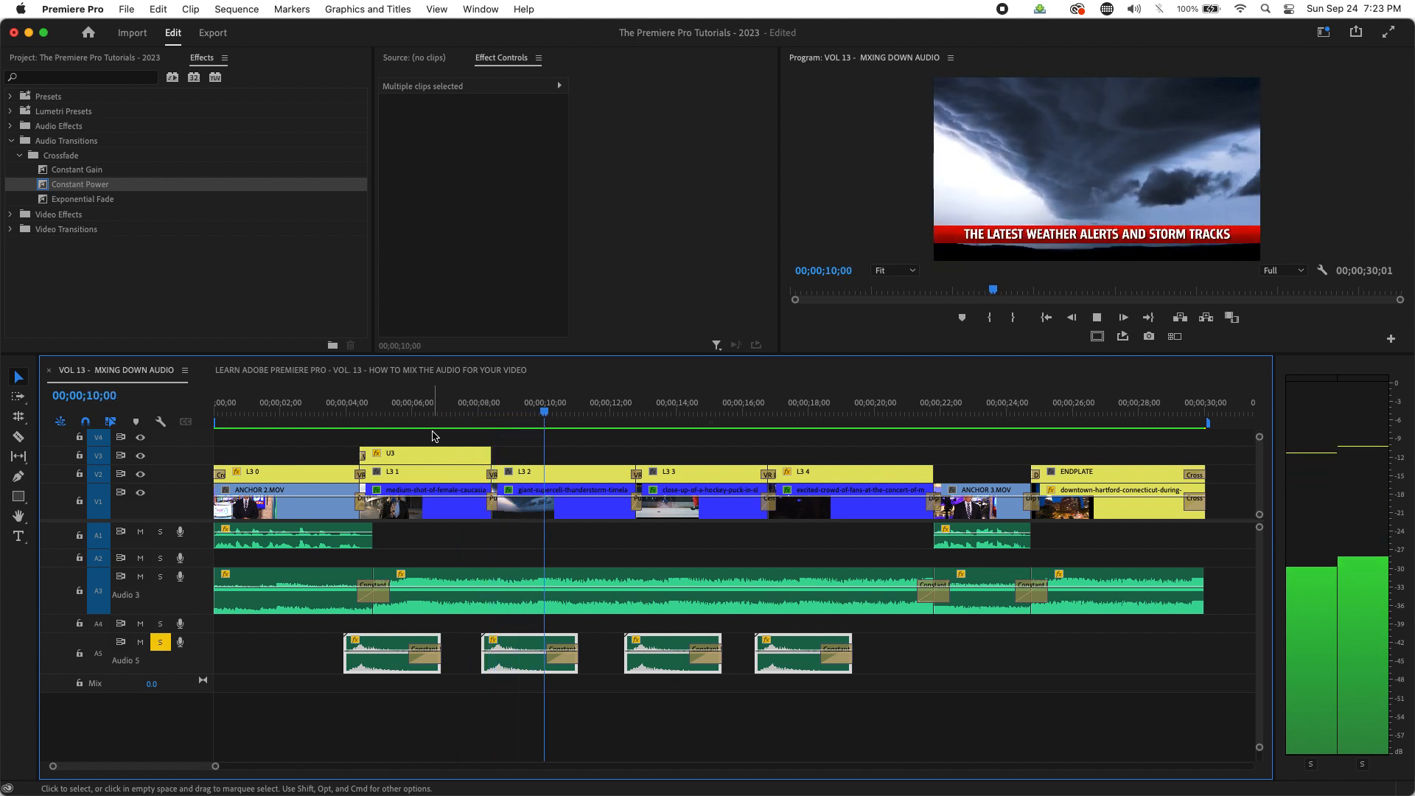
left_click(628, 410)
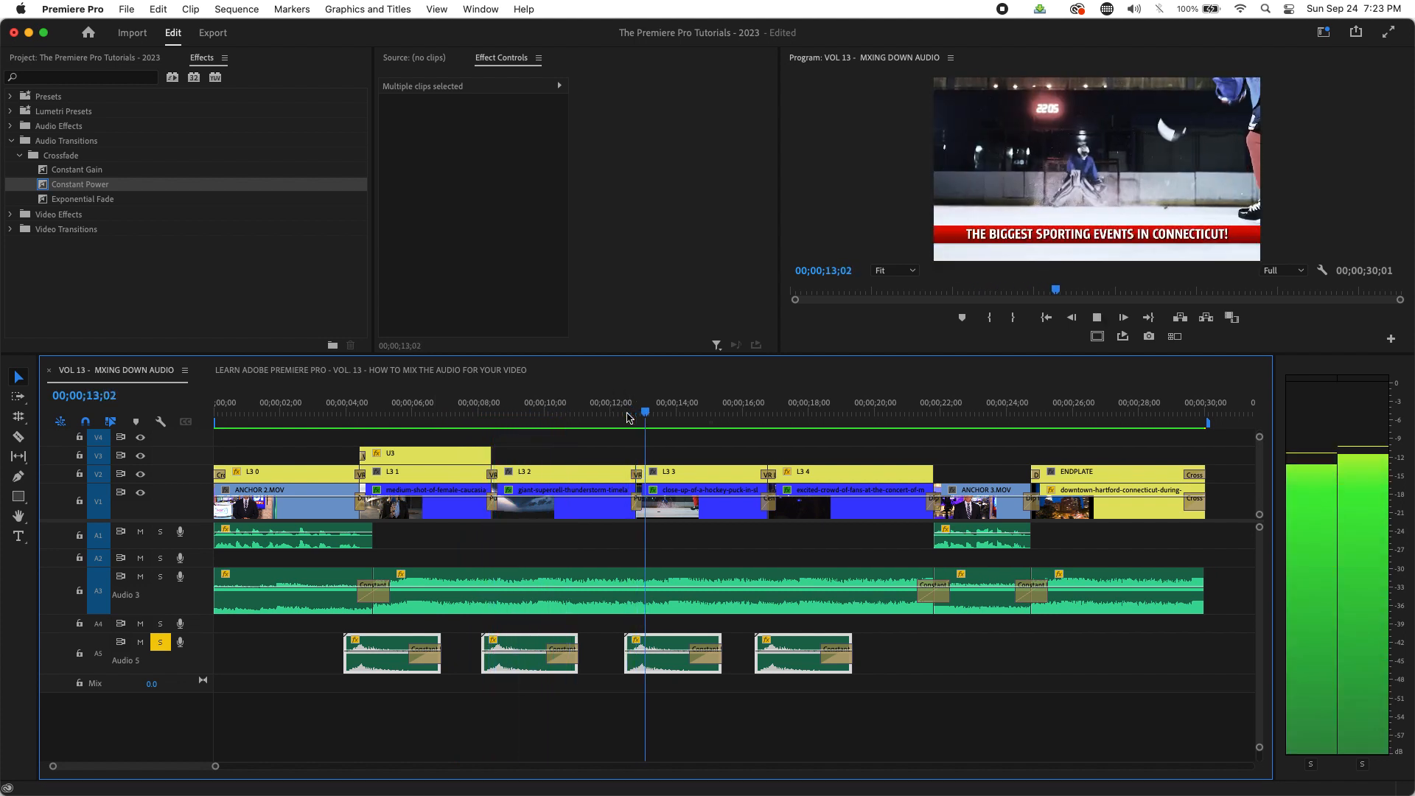
left_click_drag(739, 404, 756, 404)
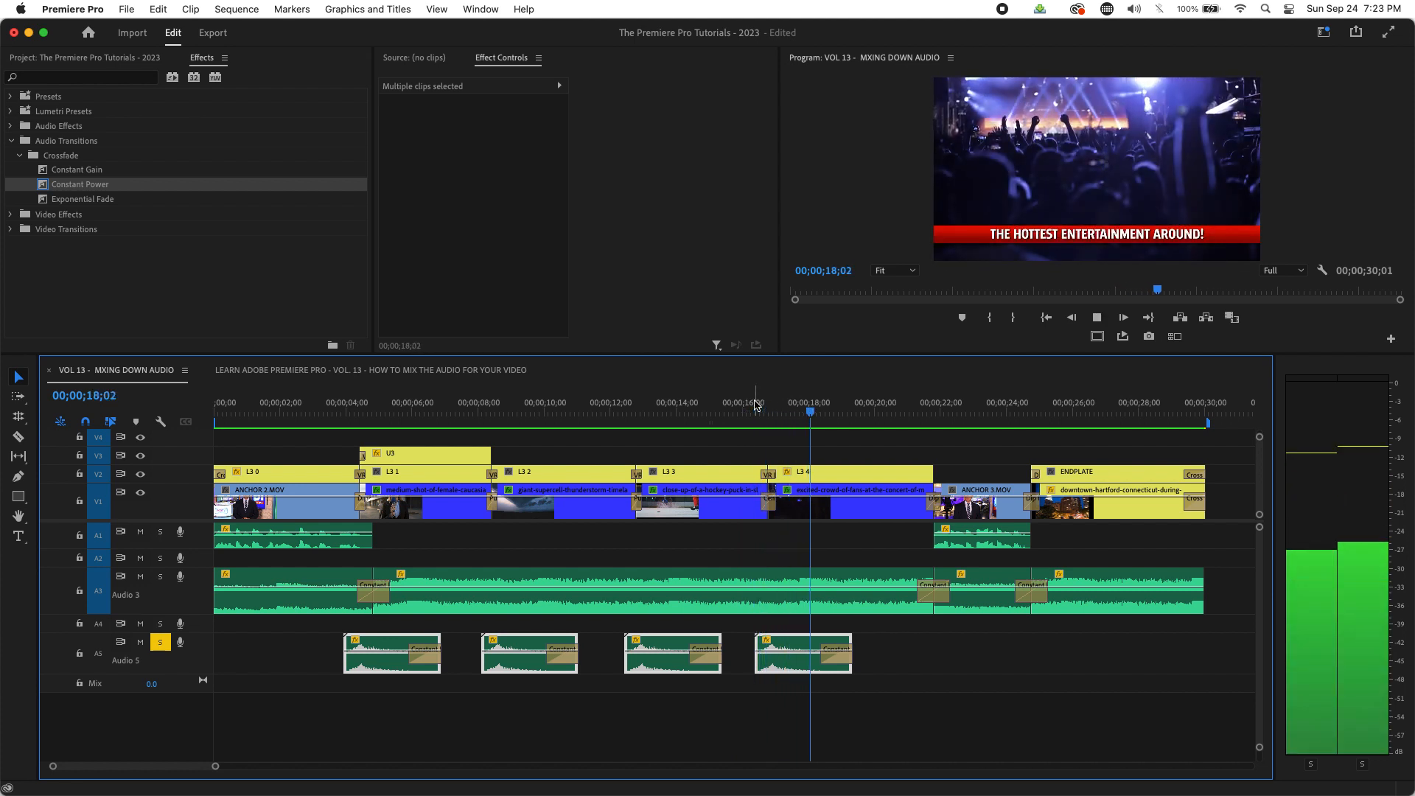
left_click(589, 404)
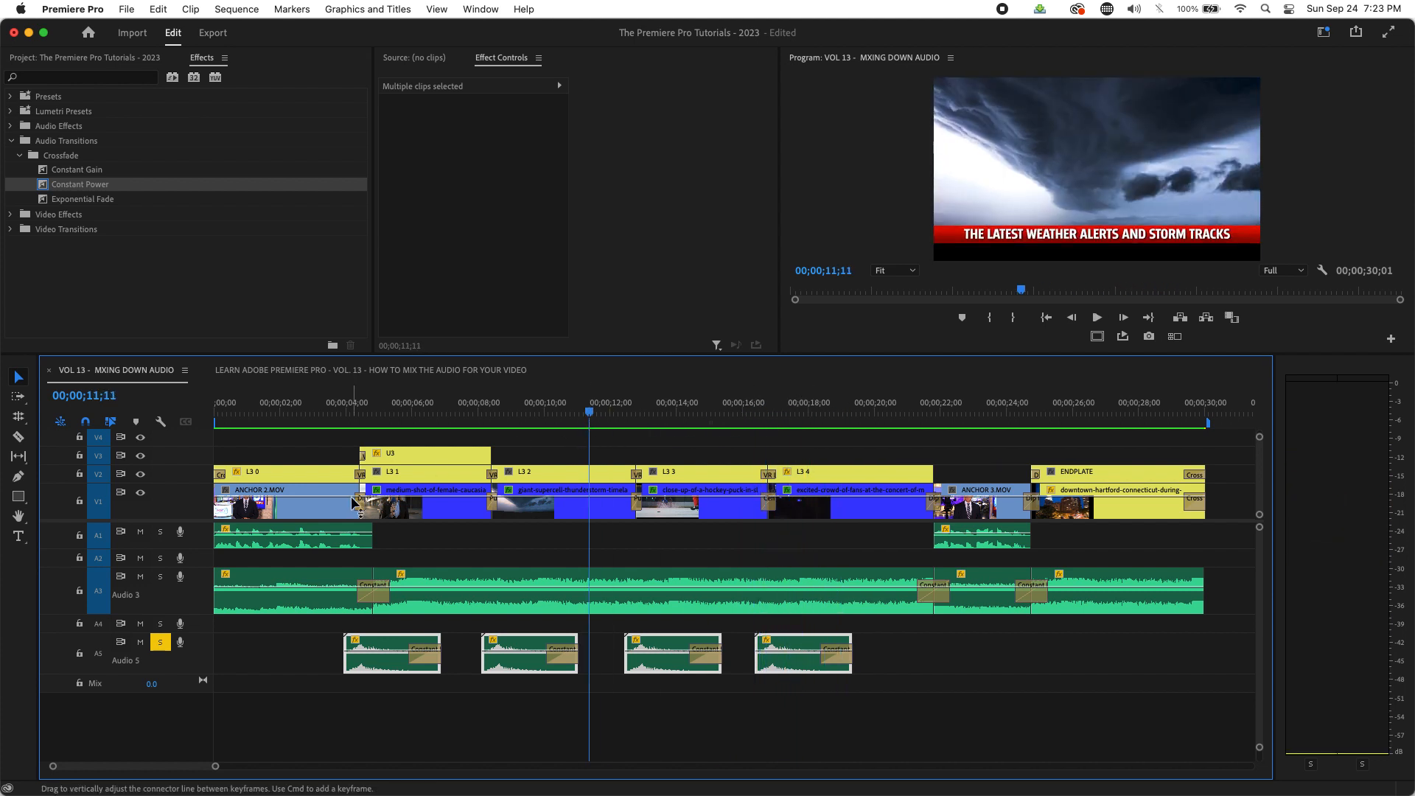
- Unsolo track A5 and play the full mix from the start into the end plate
key("Home")
key("space")
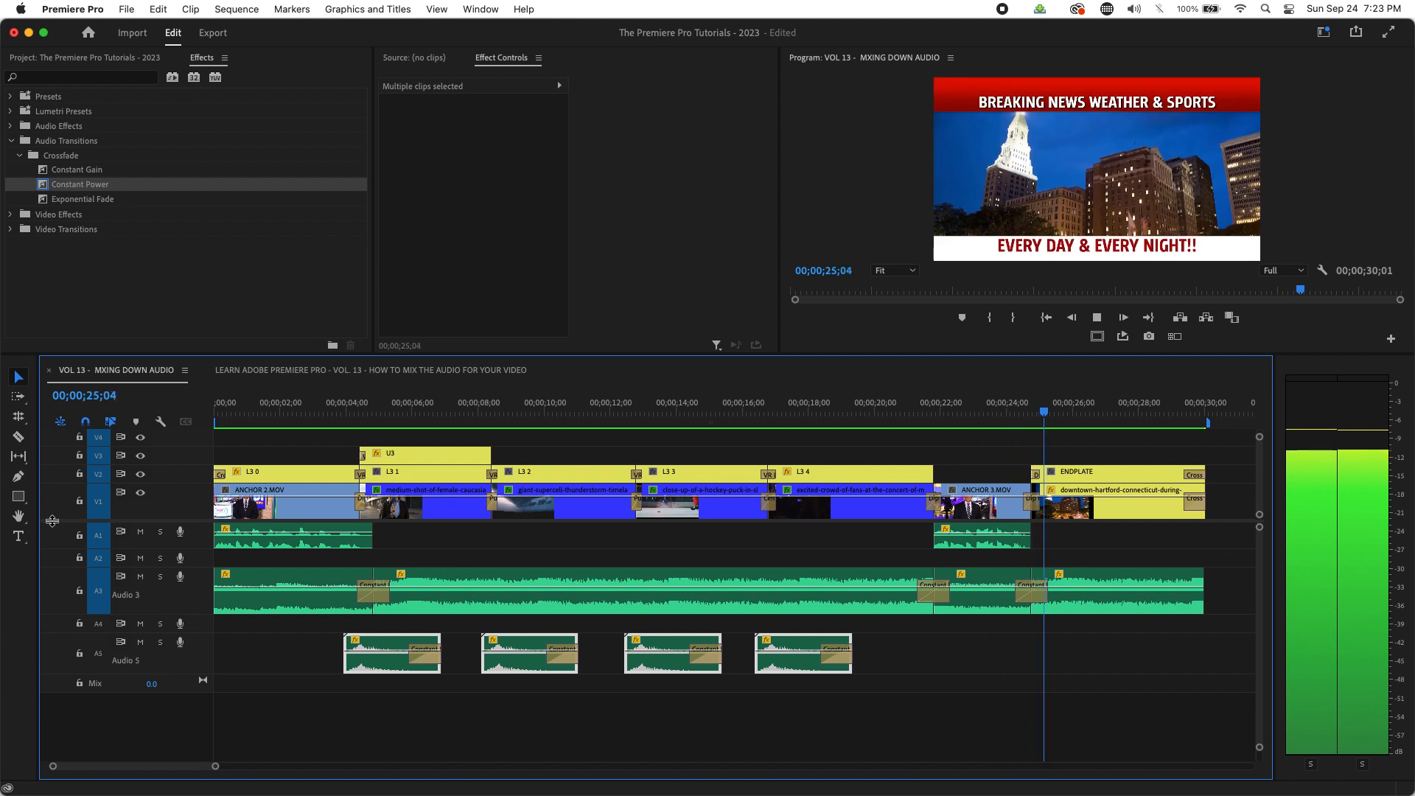
key("space")
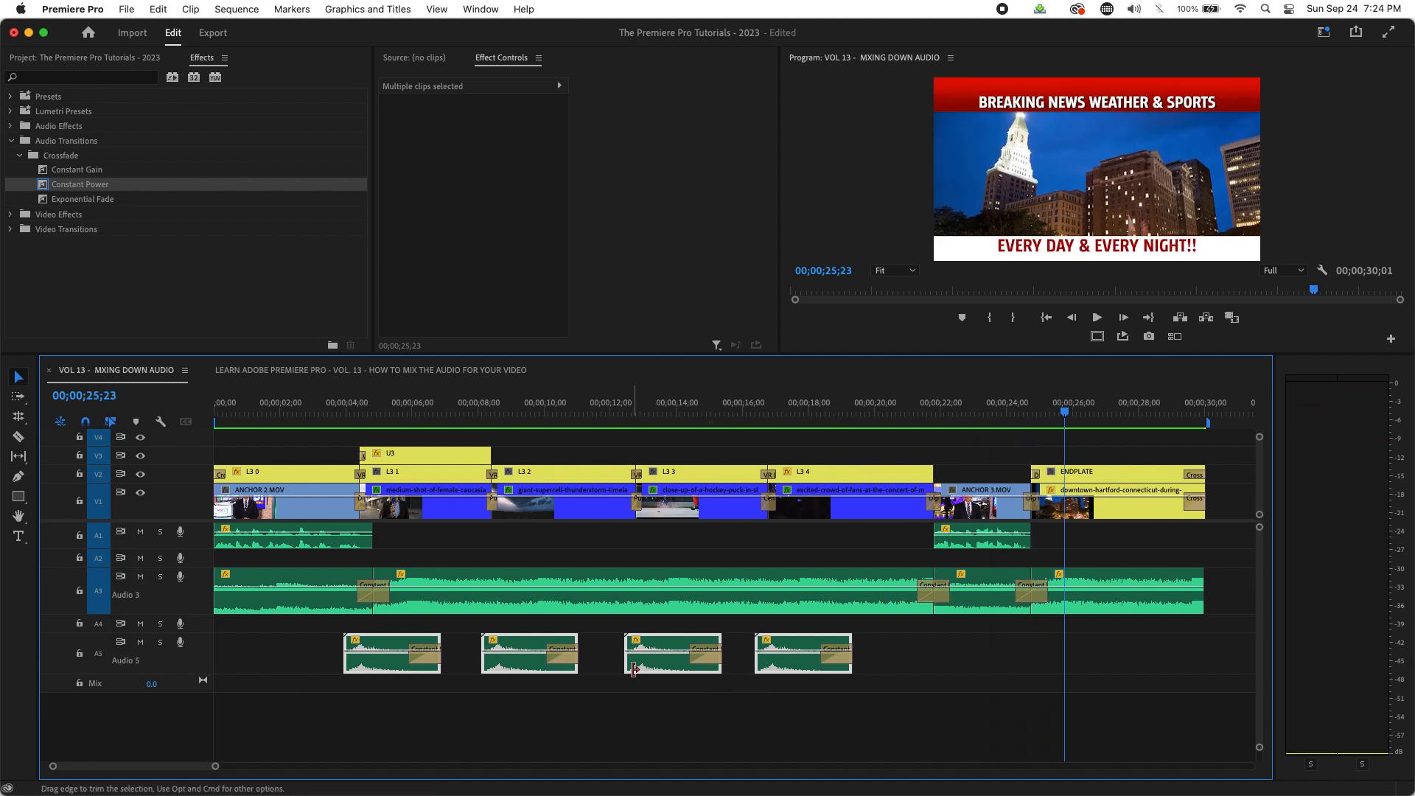
- Lower the gain of the four A5 wipe effects by another 2 dB and play the full mix from the start through the first anchor clip
key("g")
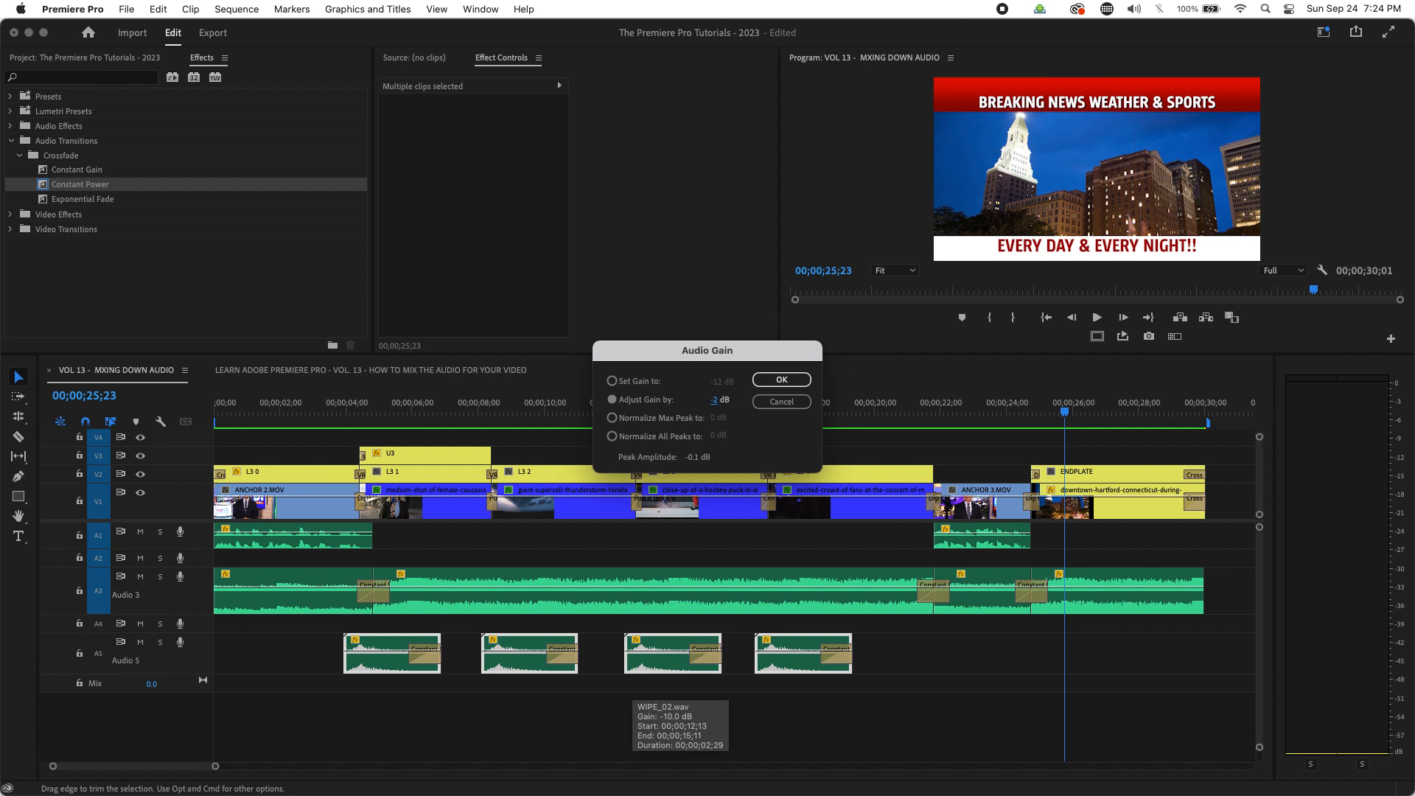
key("Return")
left_click(936, 654)
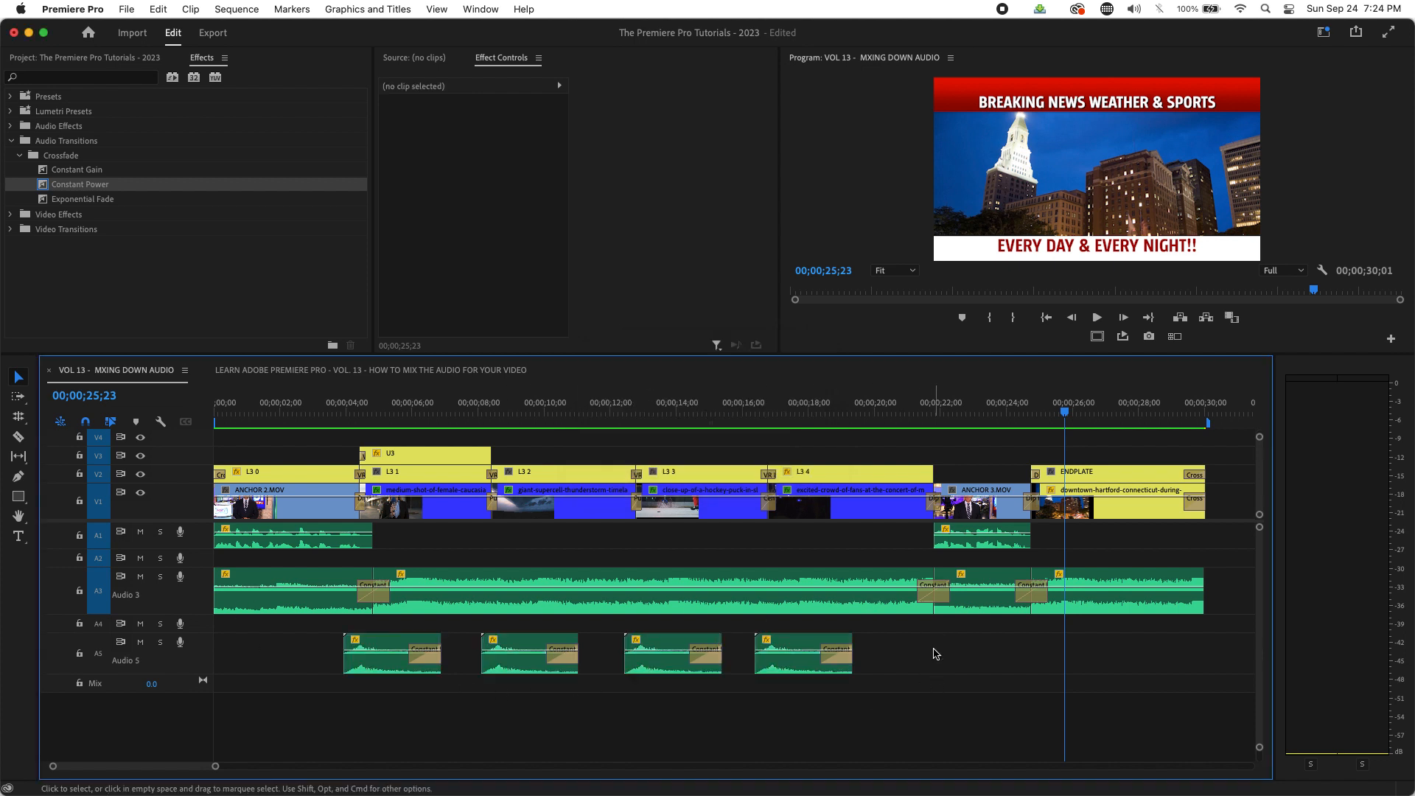
mouse_move(358, 405)
left_mouse_down()
mouse_move(379, 398)
mouse_move(364, 401)
left_mouse_up()
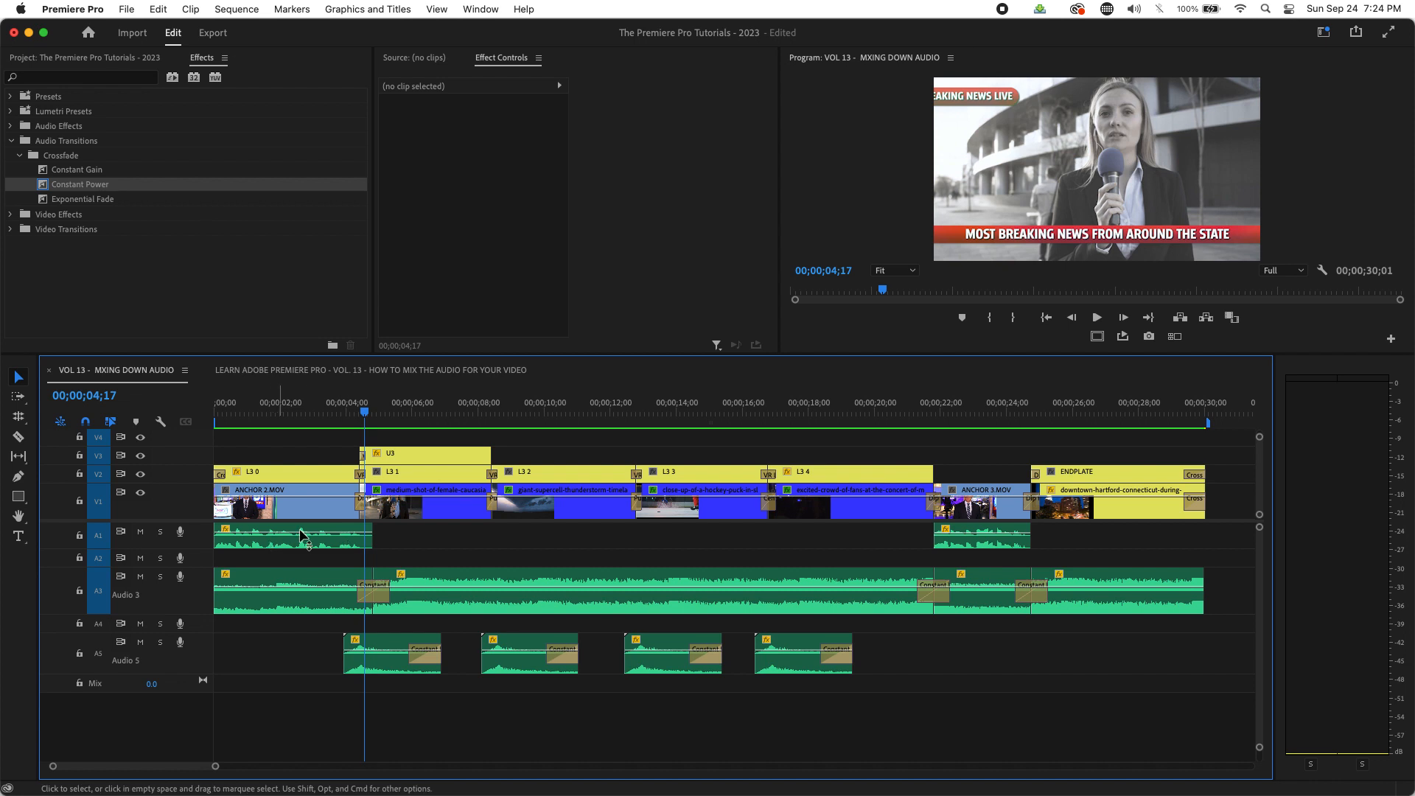
key("Home")
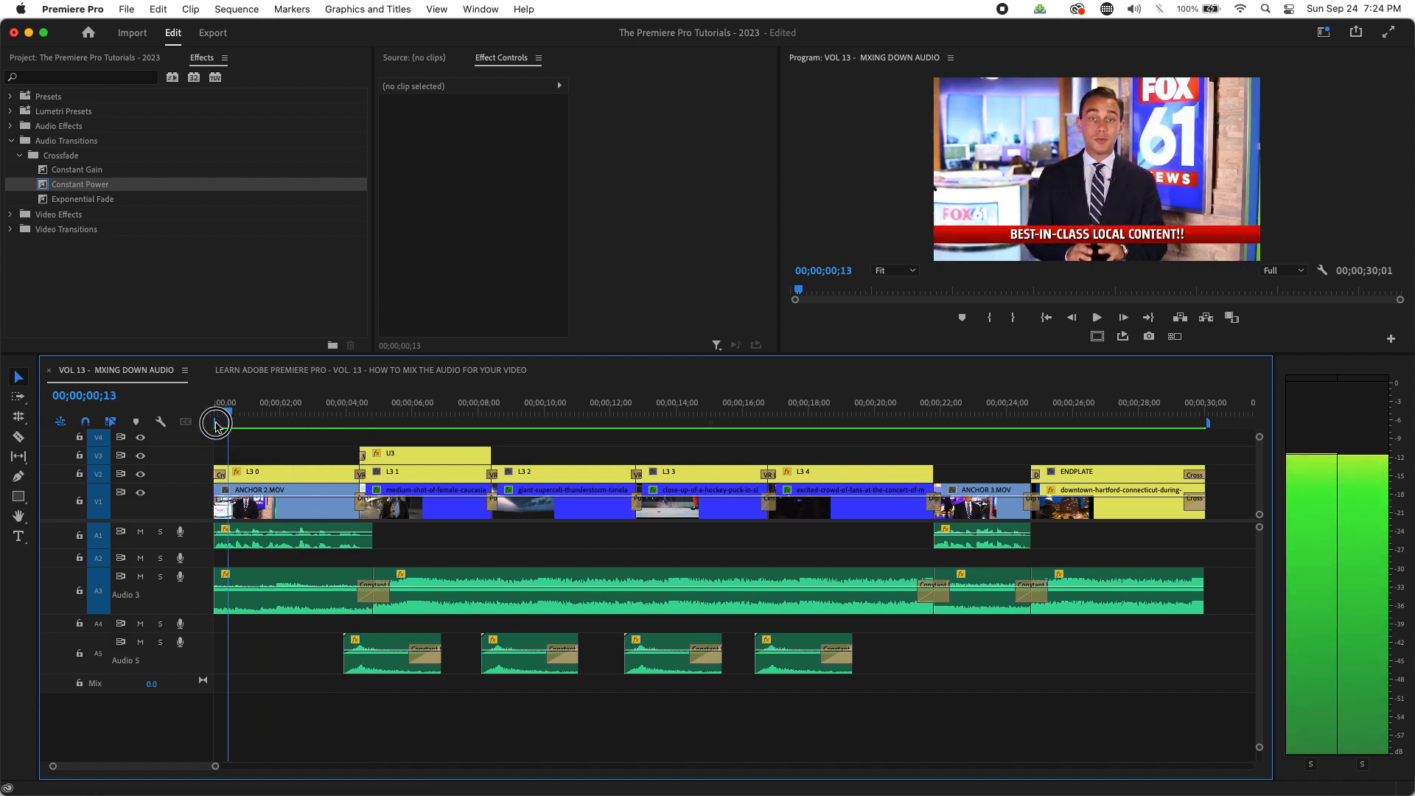
key("space")
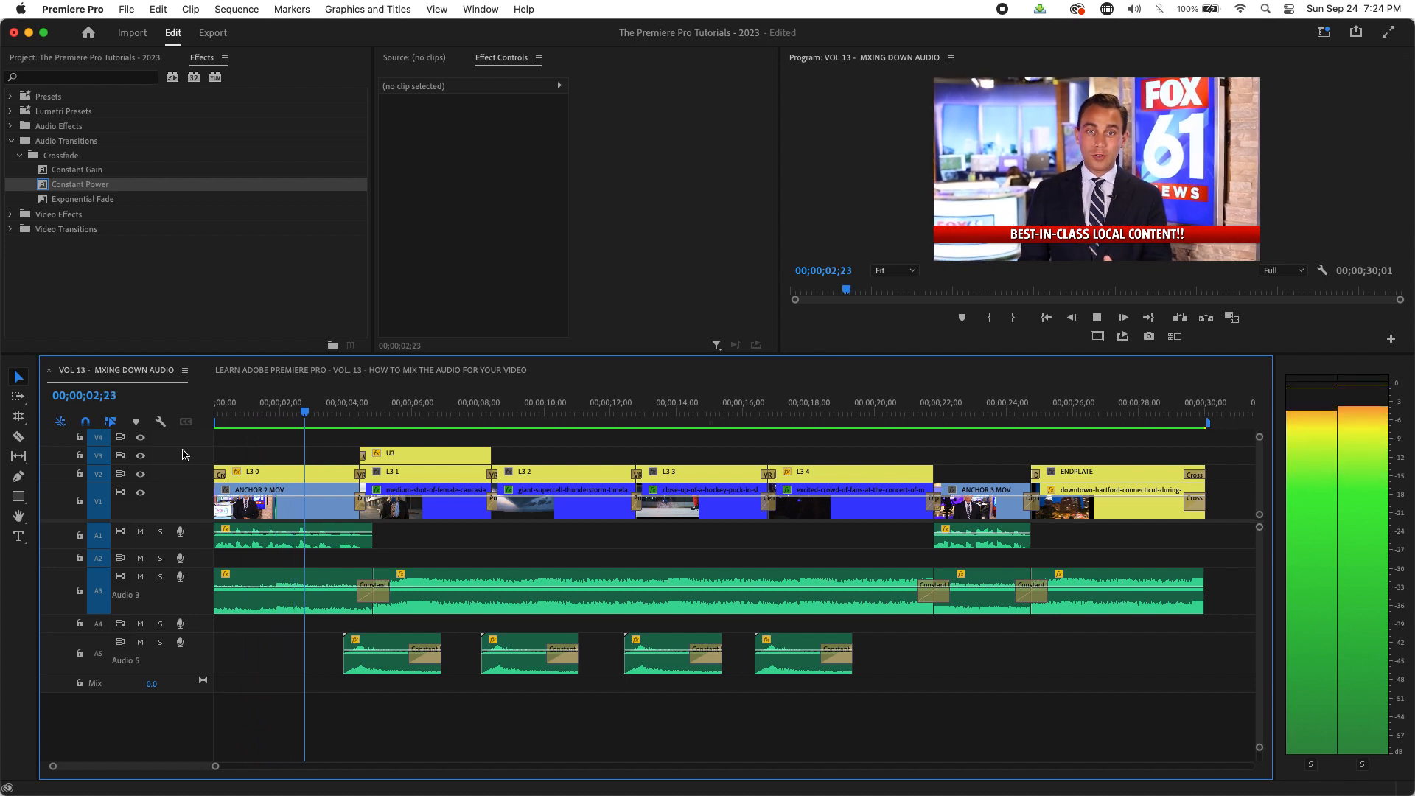
key("space")
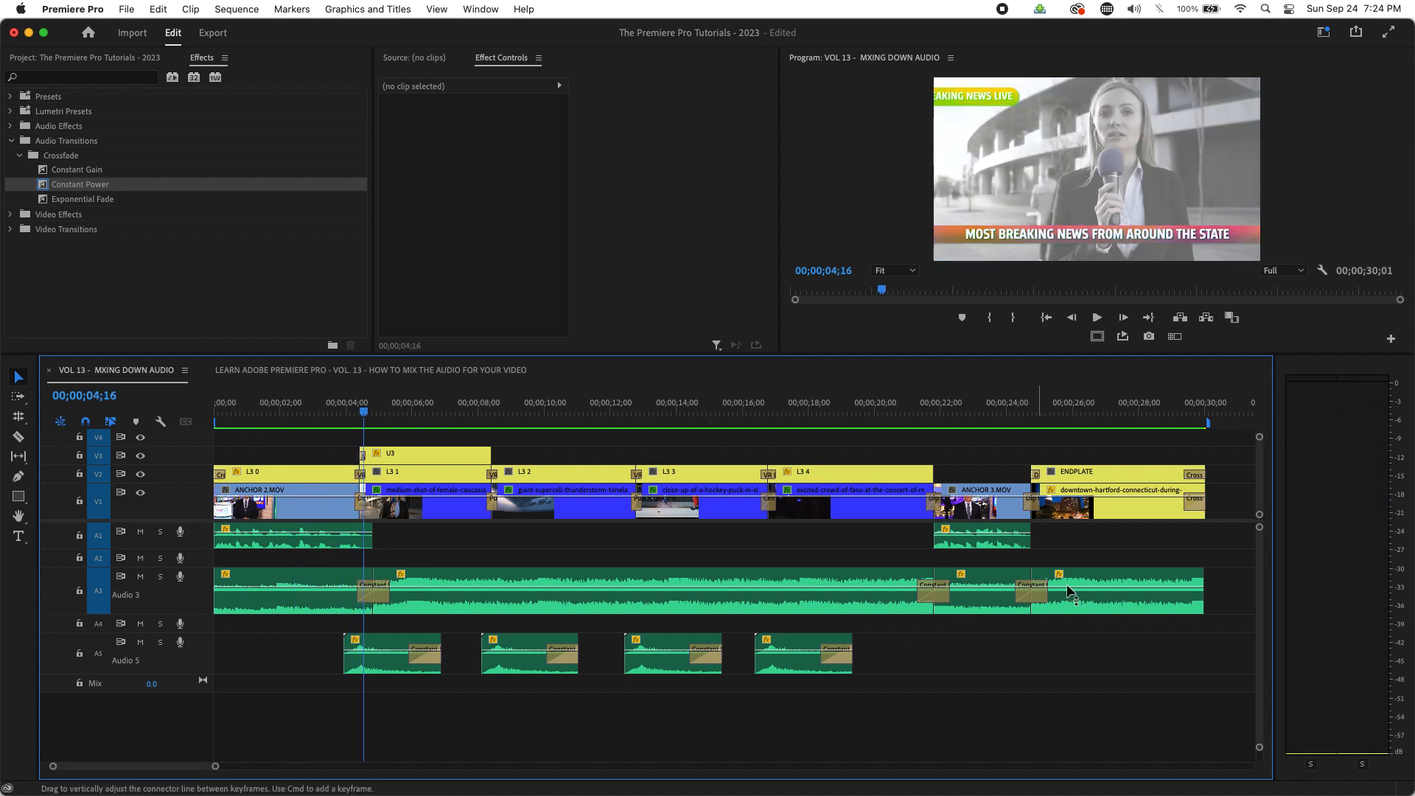
- Raise the audio gain of both anchor clips on A1 and play the mix from the start through the first transition
left_click_drag(1038, 542, 330, 546)
key("g")
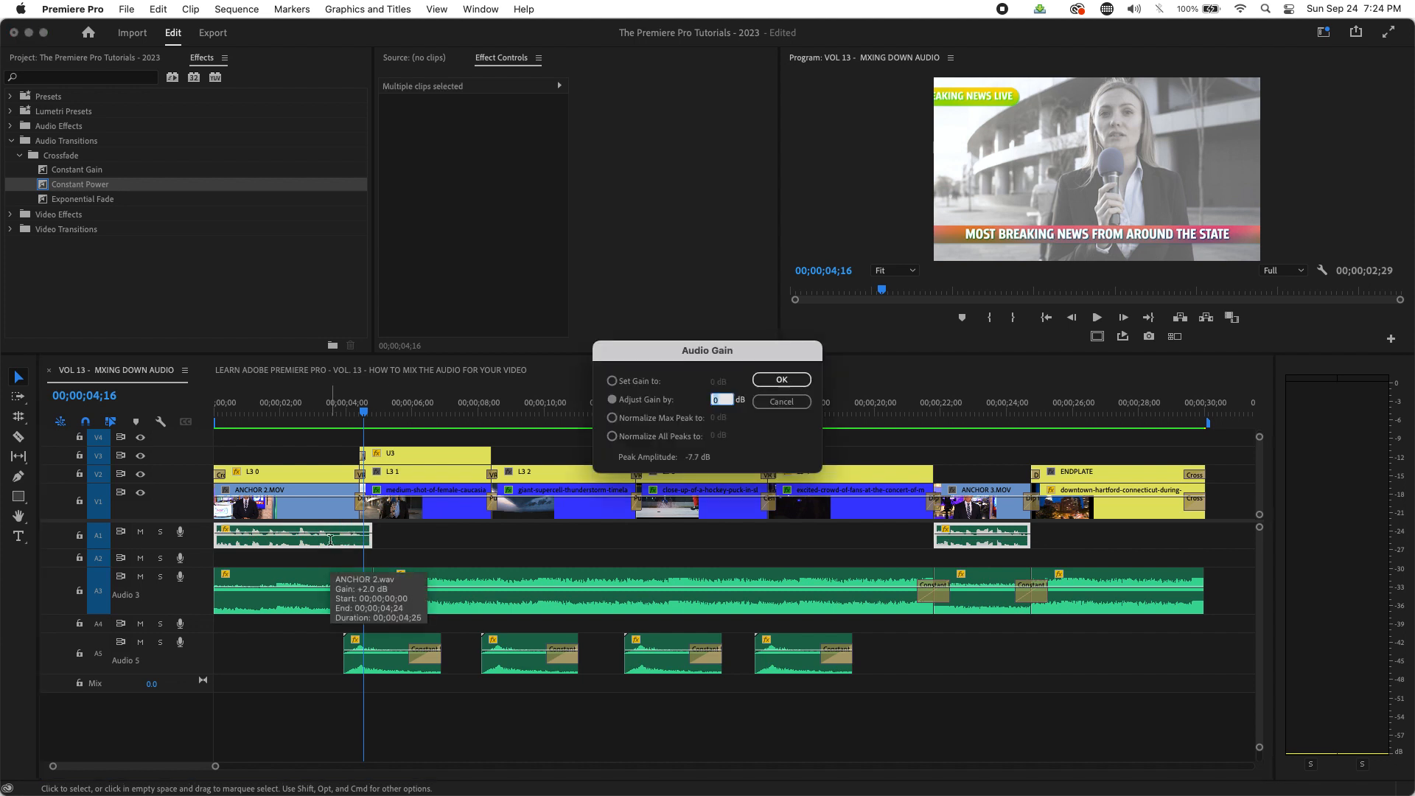
key("Return")
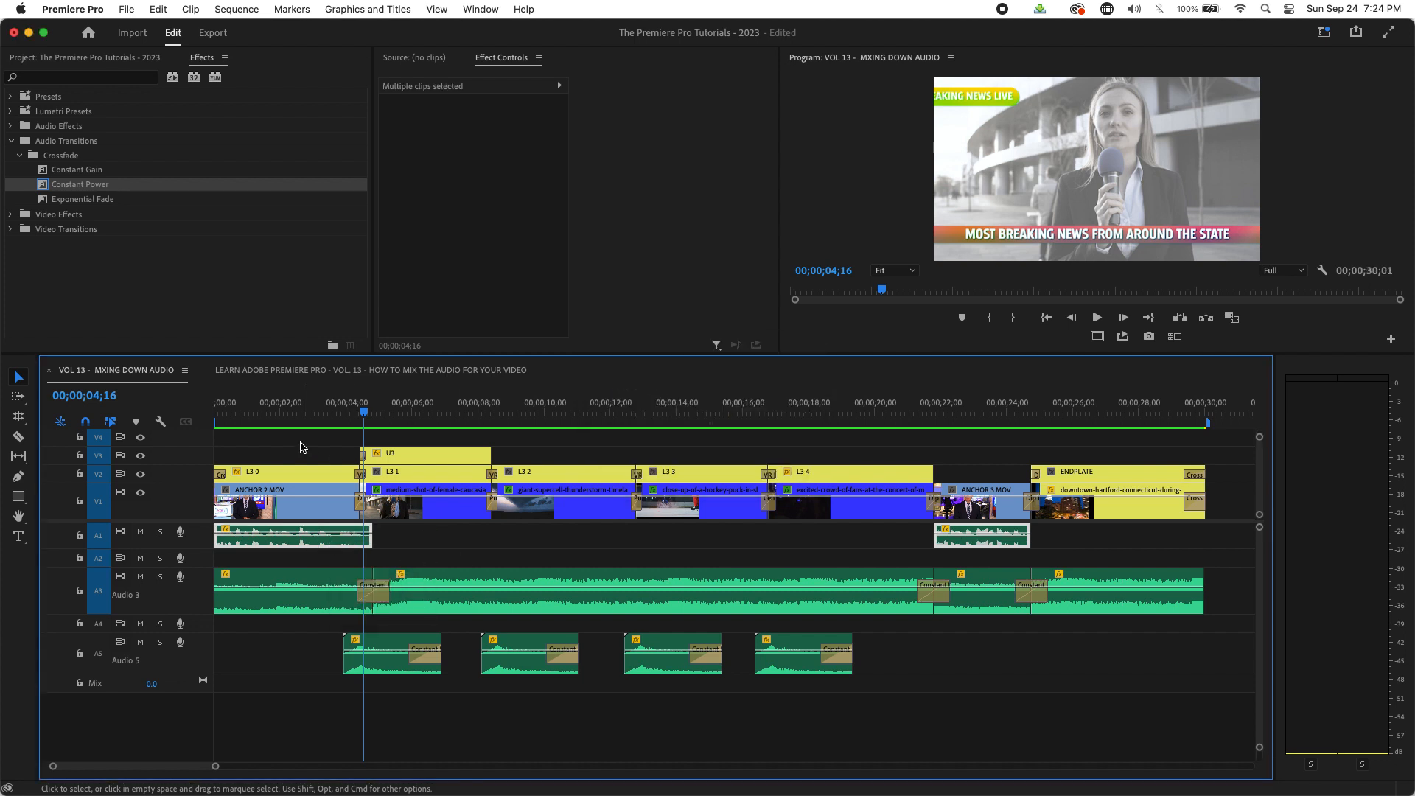
key("Home")
key("space")
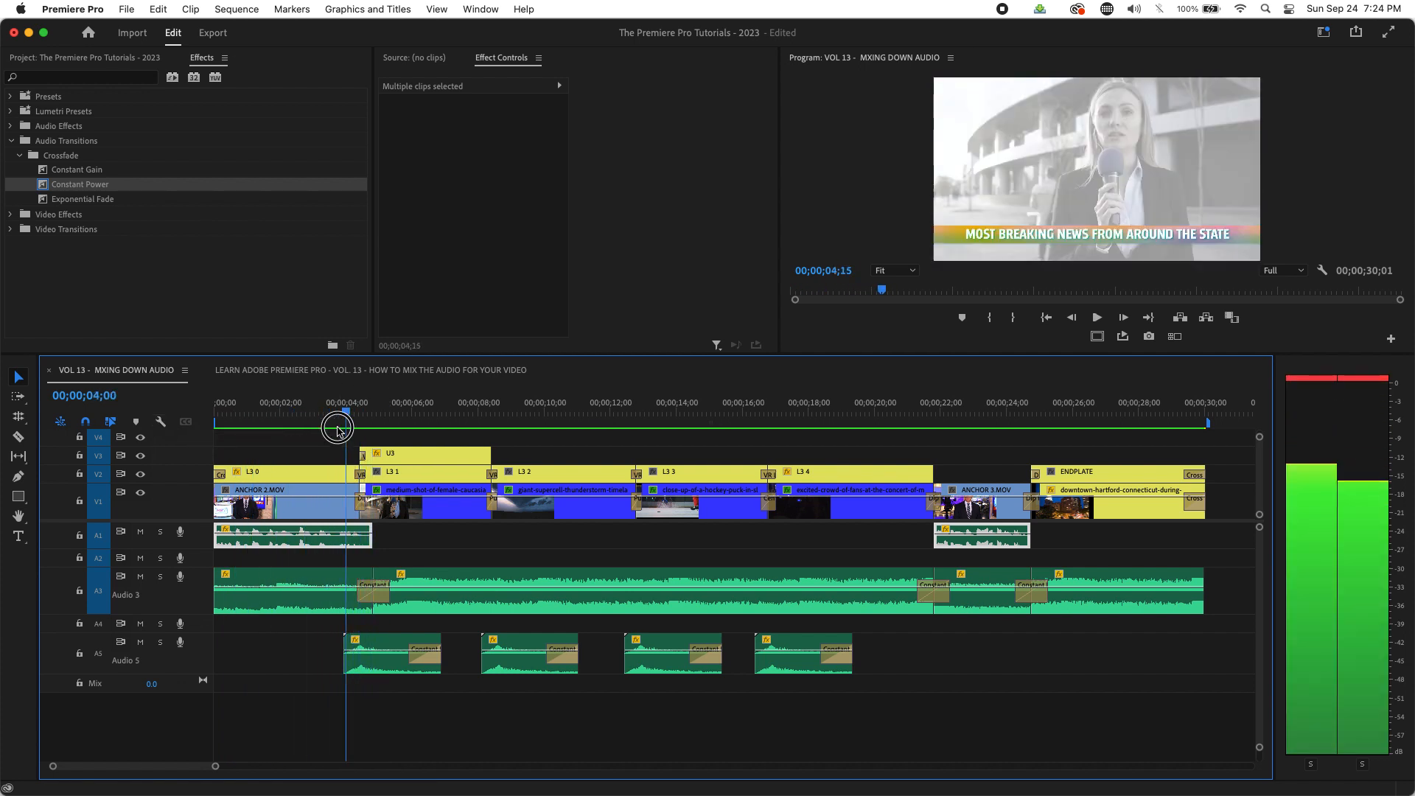
key("space")
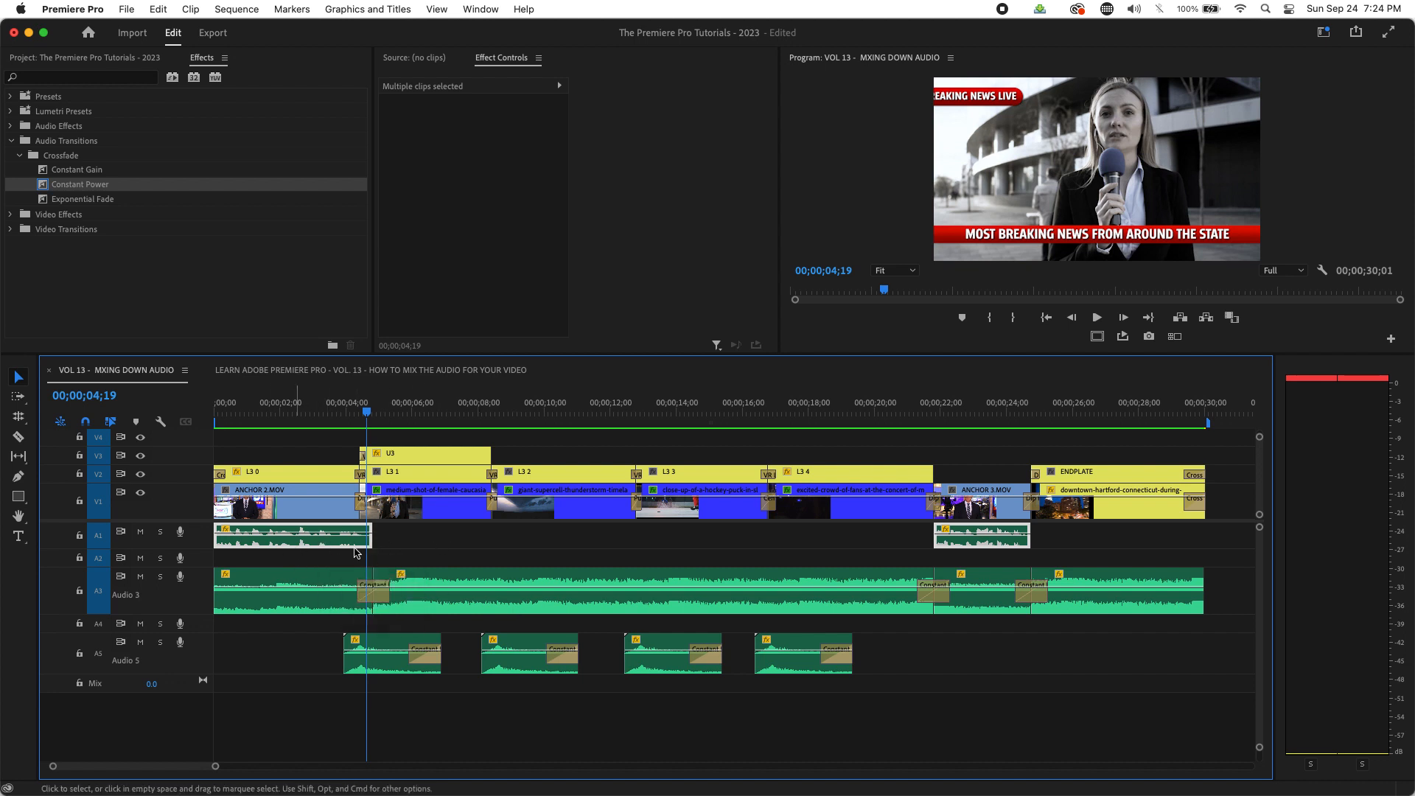
- Mute track A5 and play from about 3 seconds across the first transition to check the mix without the wipe effects
left_click(139, 643)
left_click_drag(339, 410, 230, 411)
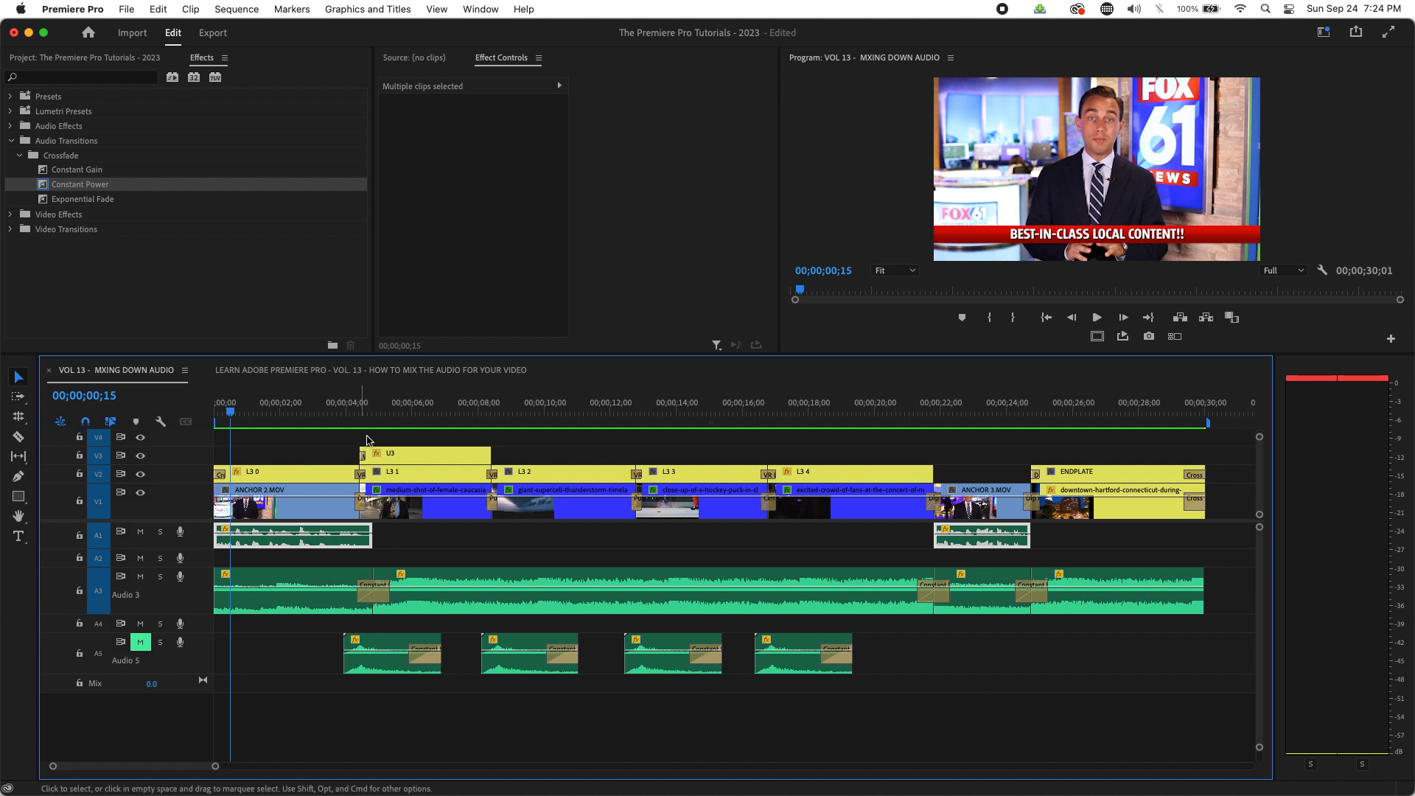
mouse_move(317, 422)
left_mouse_down()
mouse_move(302, 421)
mouse_move(313, 429)
left_mouse_up()
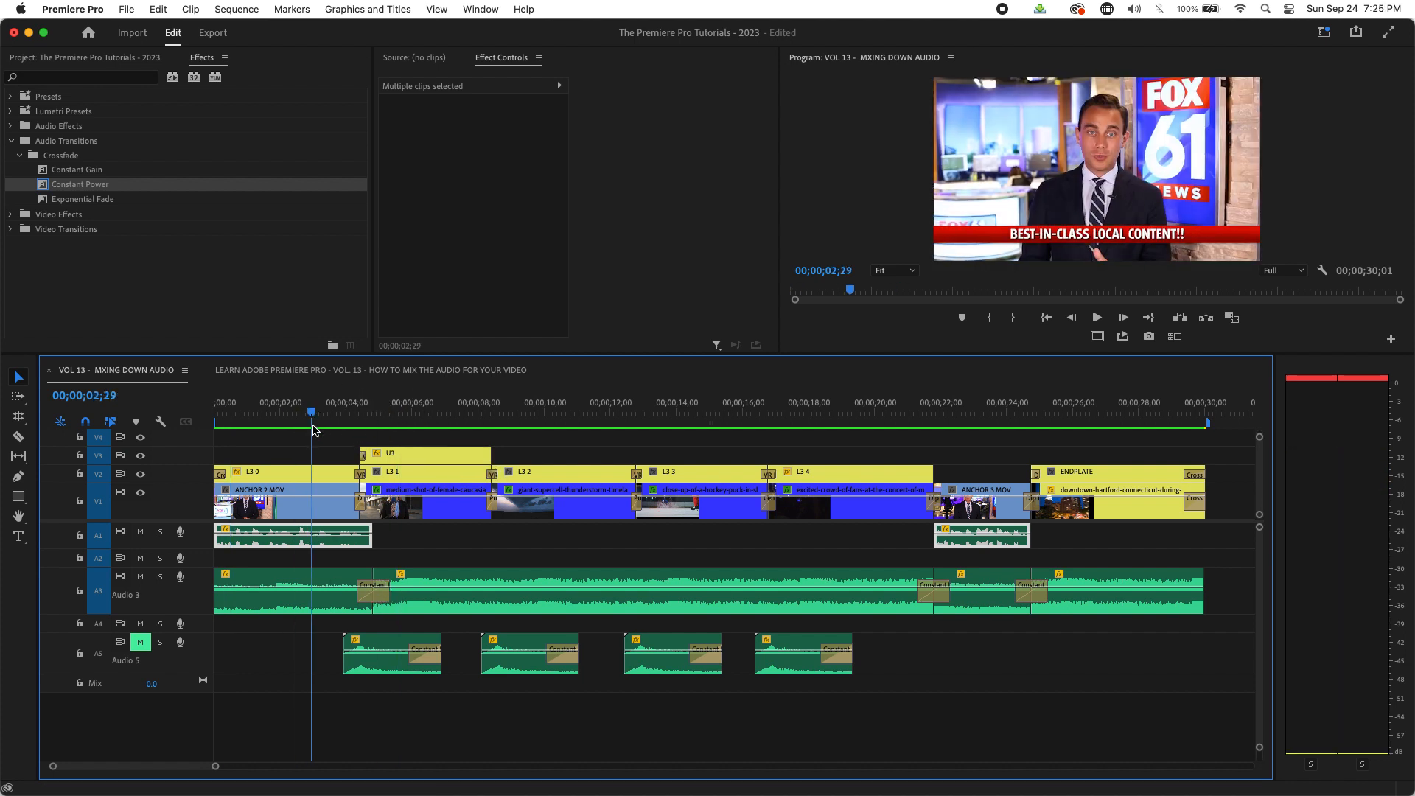
key("space")
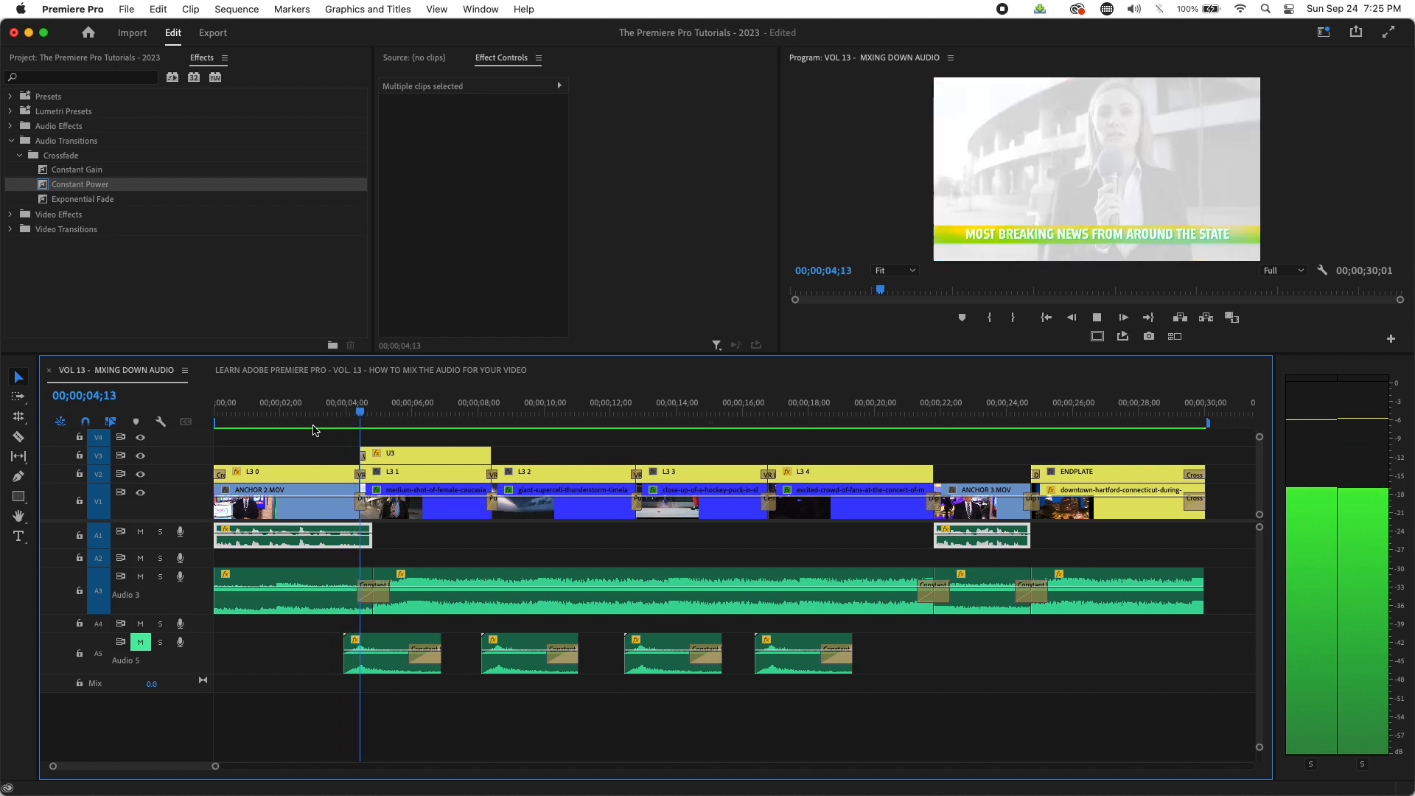
key("space")
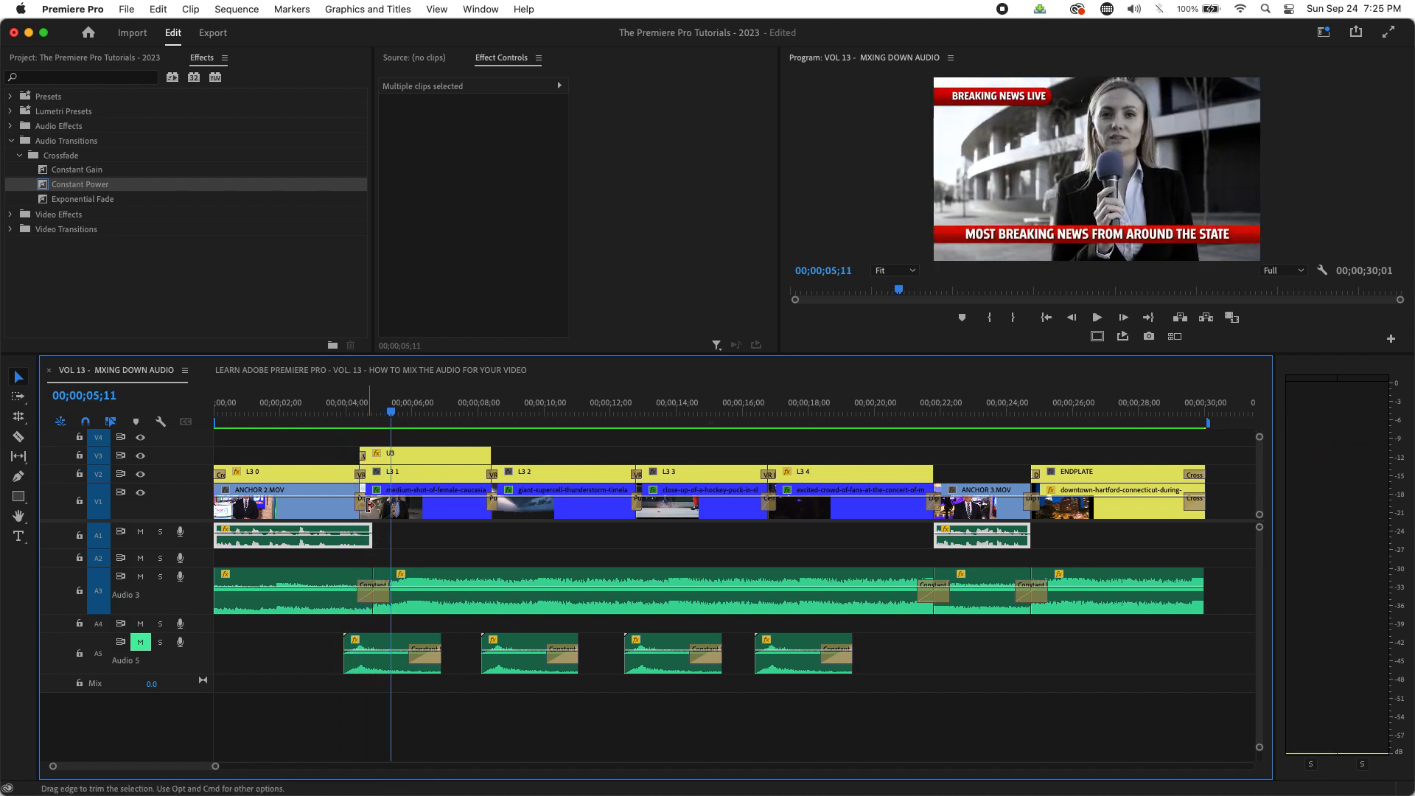
- Roll the first A3 music cut earlier to about 4;17, near the end of ANCHOR 2, and play across it from 3;20
scroll(369, 507, "up", 6)
left_click_drag(516, 408, 458, 412)
left_click(649, 538)
left_click(495, 528)
left_click_drag(443, 410, 492, 409)
key("n")
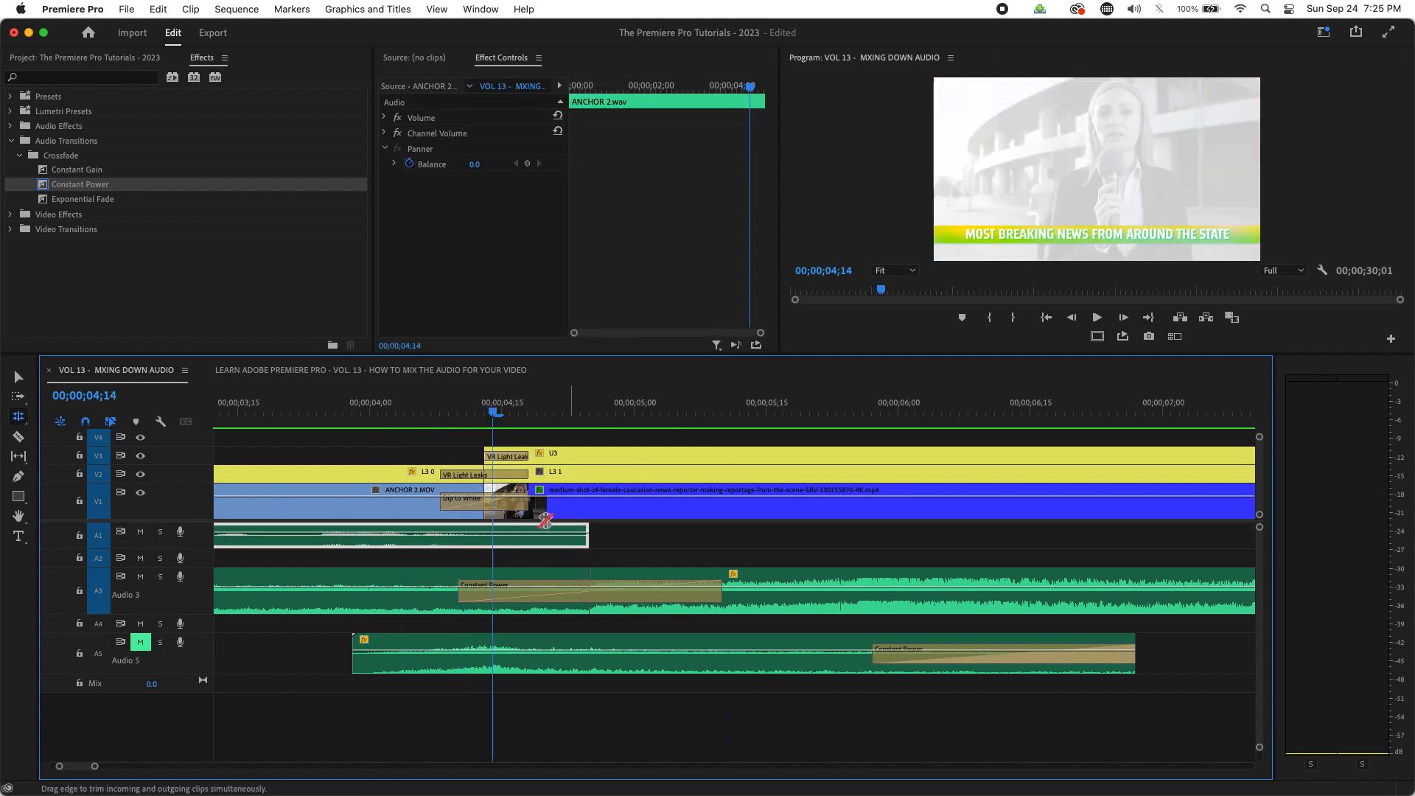
left_click_drag(588, 579, 519, 580)
key("backslash")
left_click(456, 411)
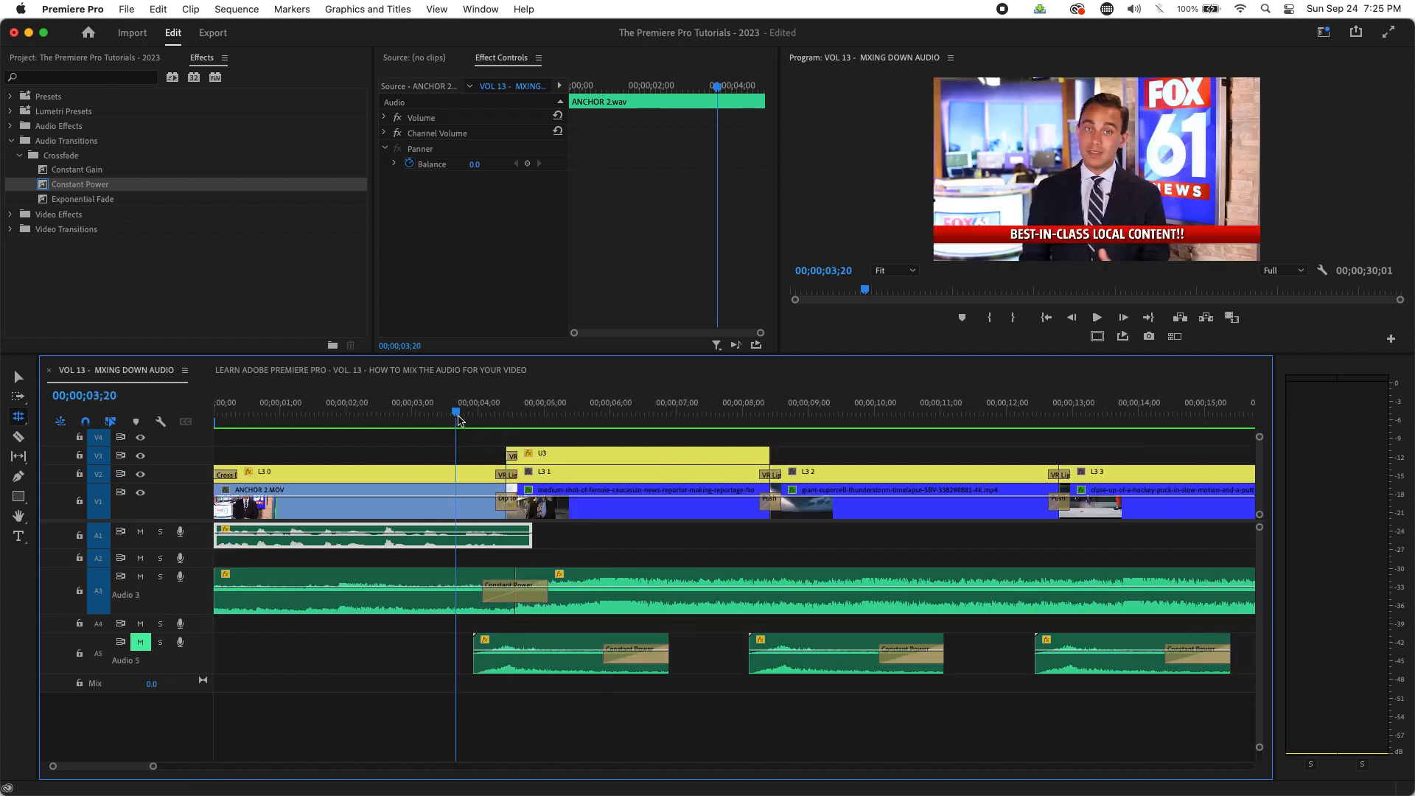
key("space")
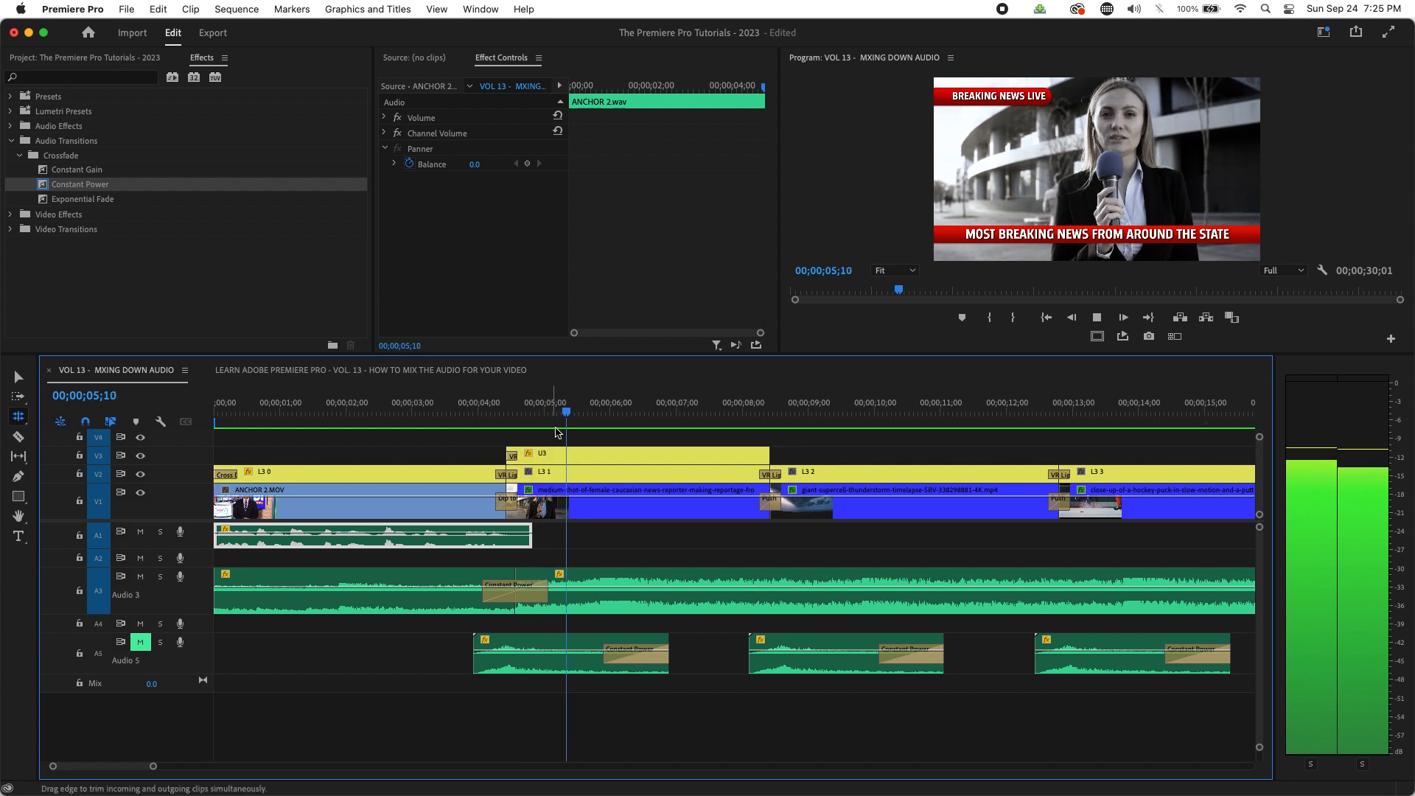
key("space")
- Shorten the first A3 crossfade to 20 frames and roll its cut a few frames earlier, then audition the change
key("v")
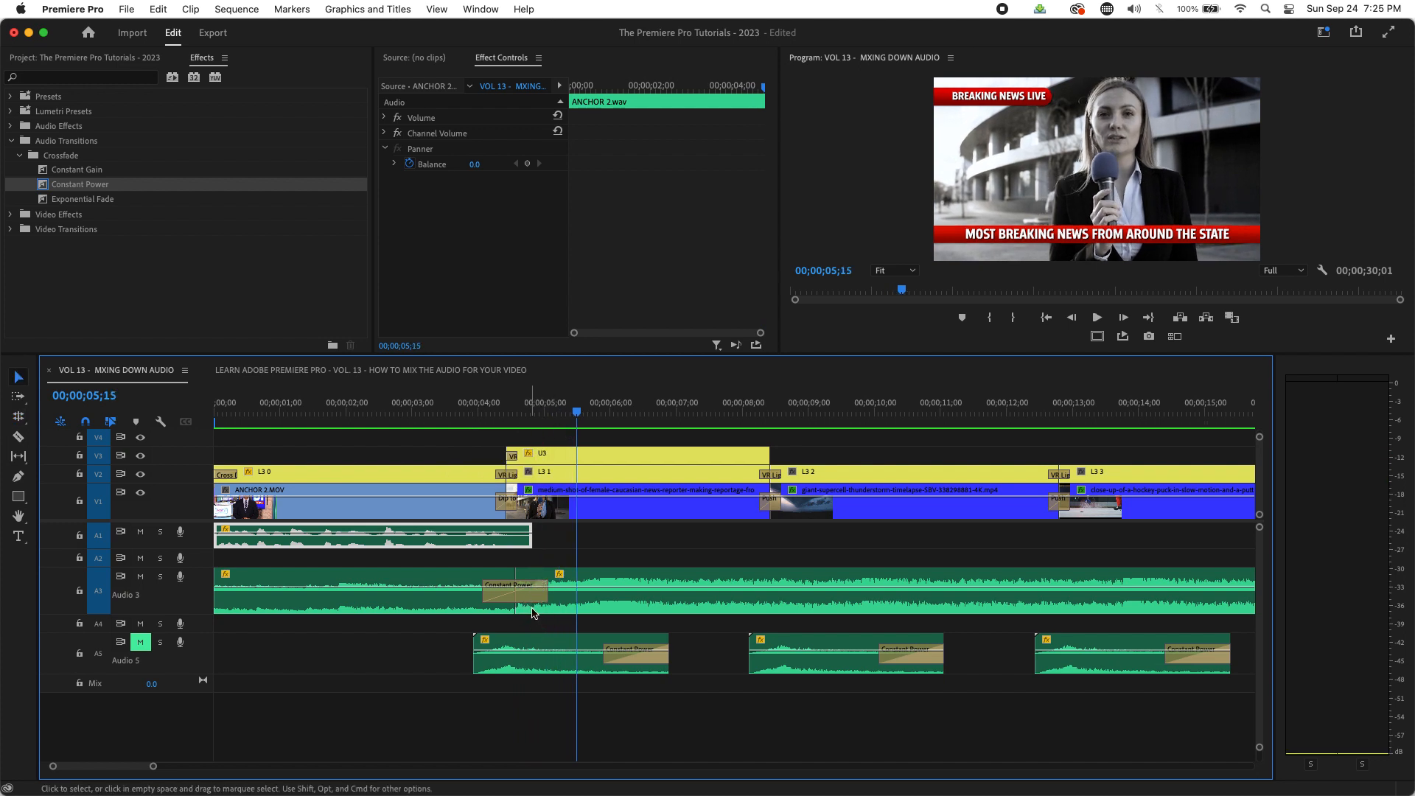
left_click_drag(538, 601, 534, 601)
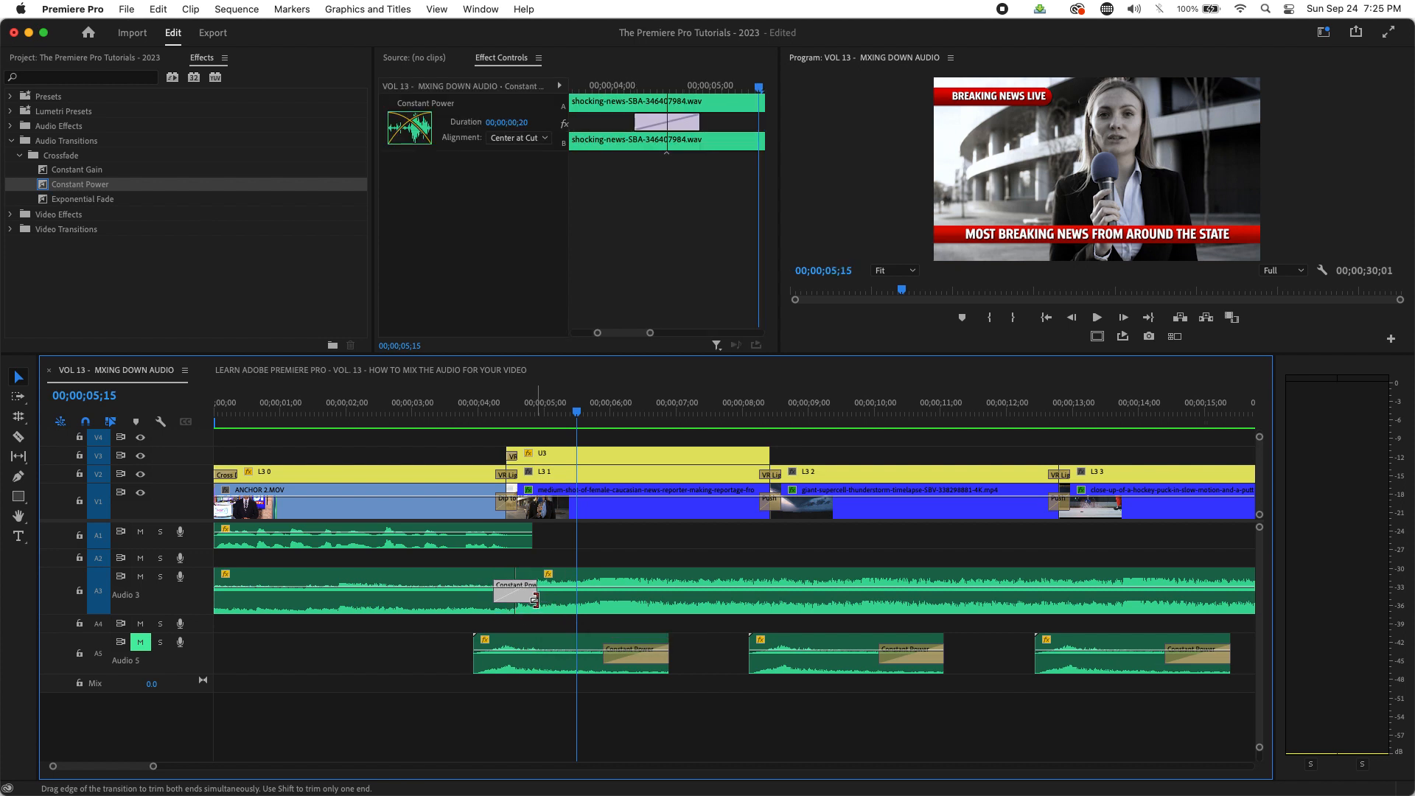
left_click(18, 417)
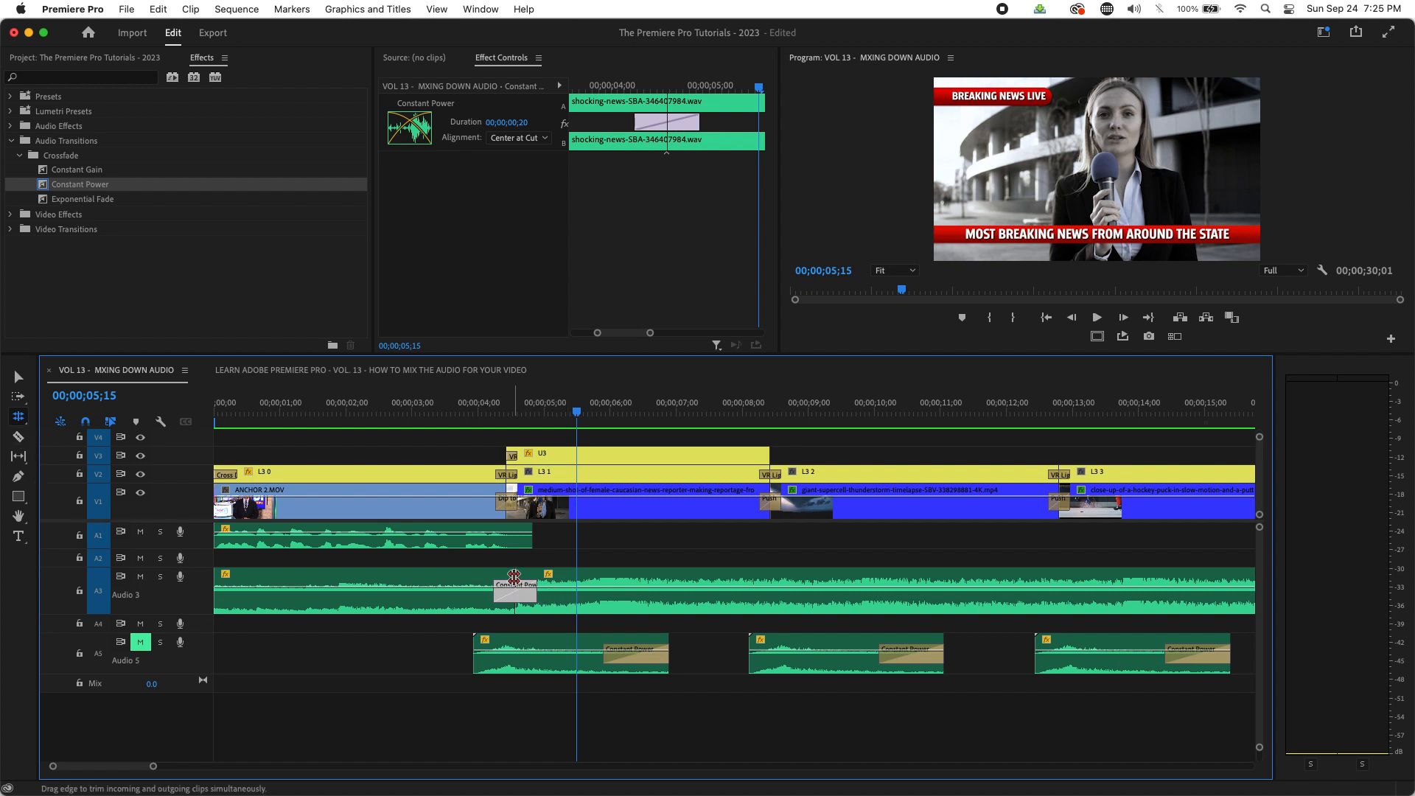
left_click_drag(515, 576, 506, 580)
left_click(451, 418)
key("space")
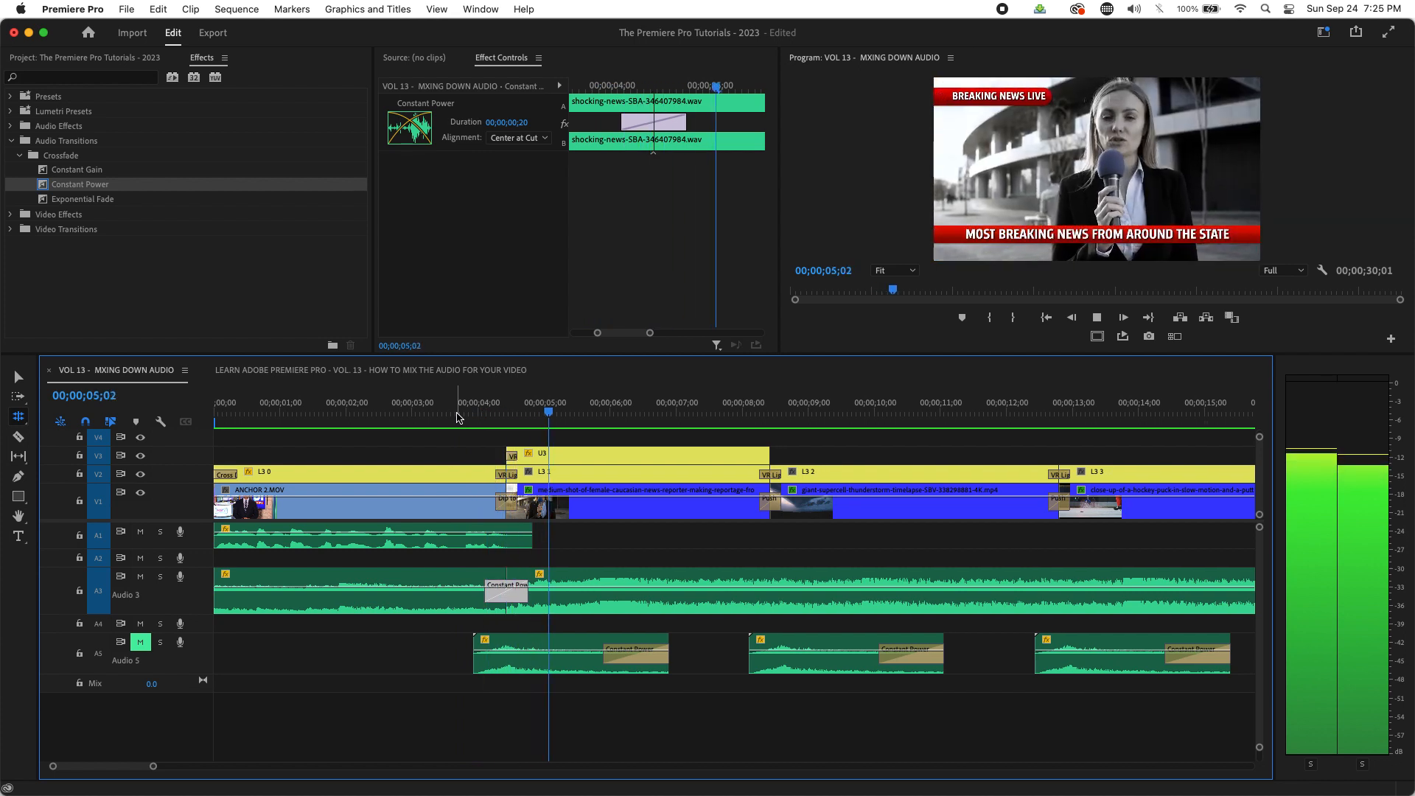
key("space")
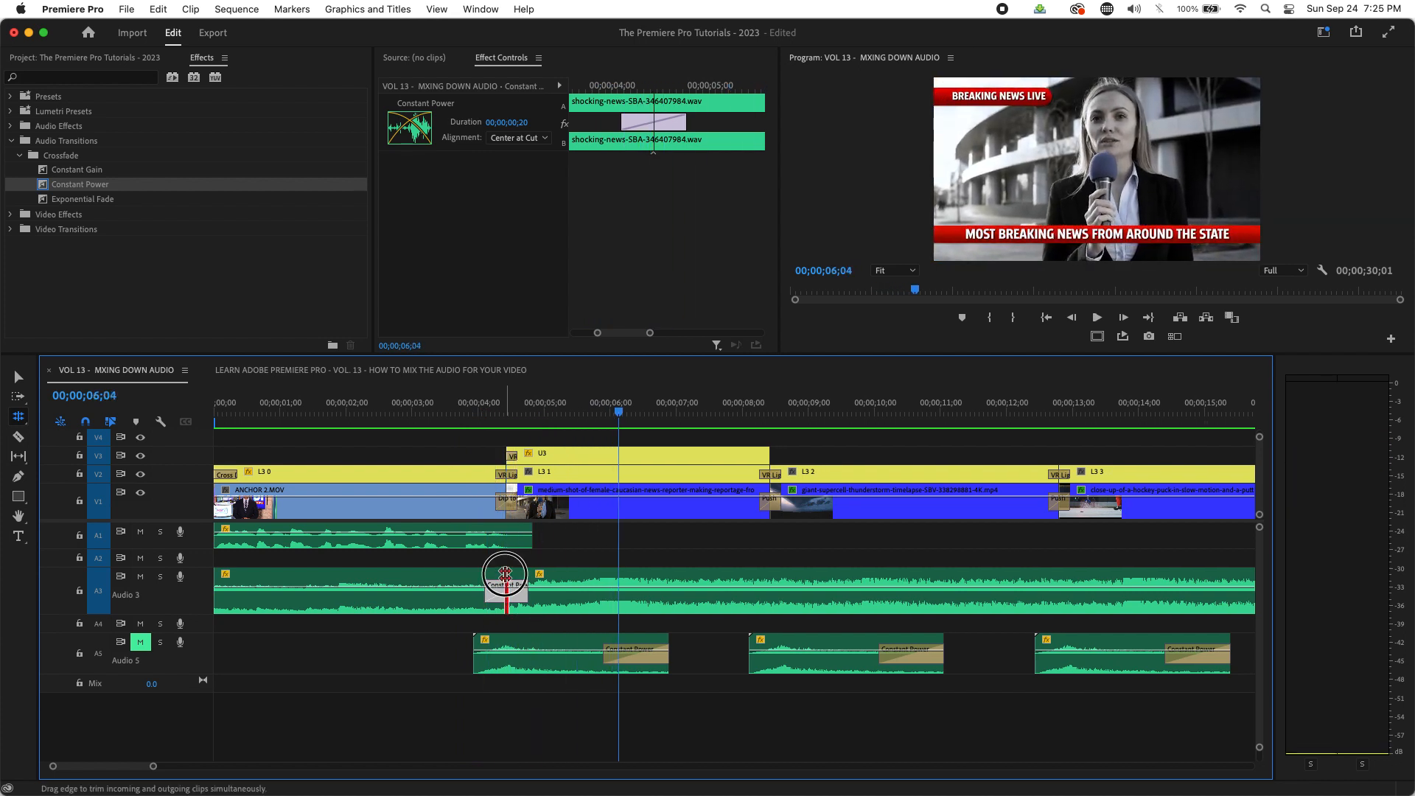
- Roll the first A3 music cut another few frames earlier and play from about 3 seconds into the reporter clip
left_click_drag(503, 576, 495, 576)
left_click(425, 413)
key("space")
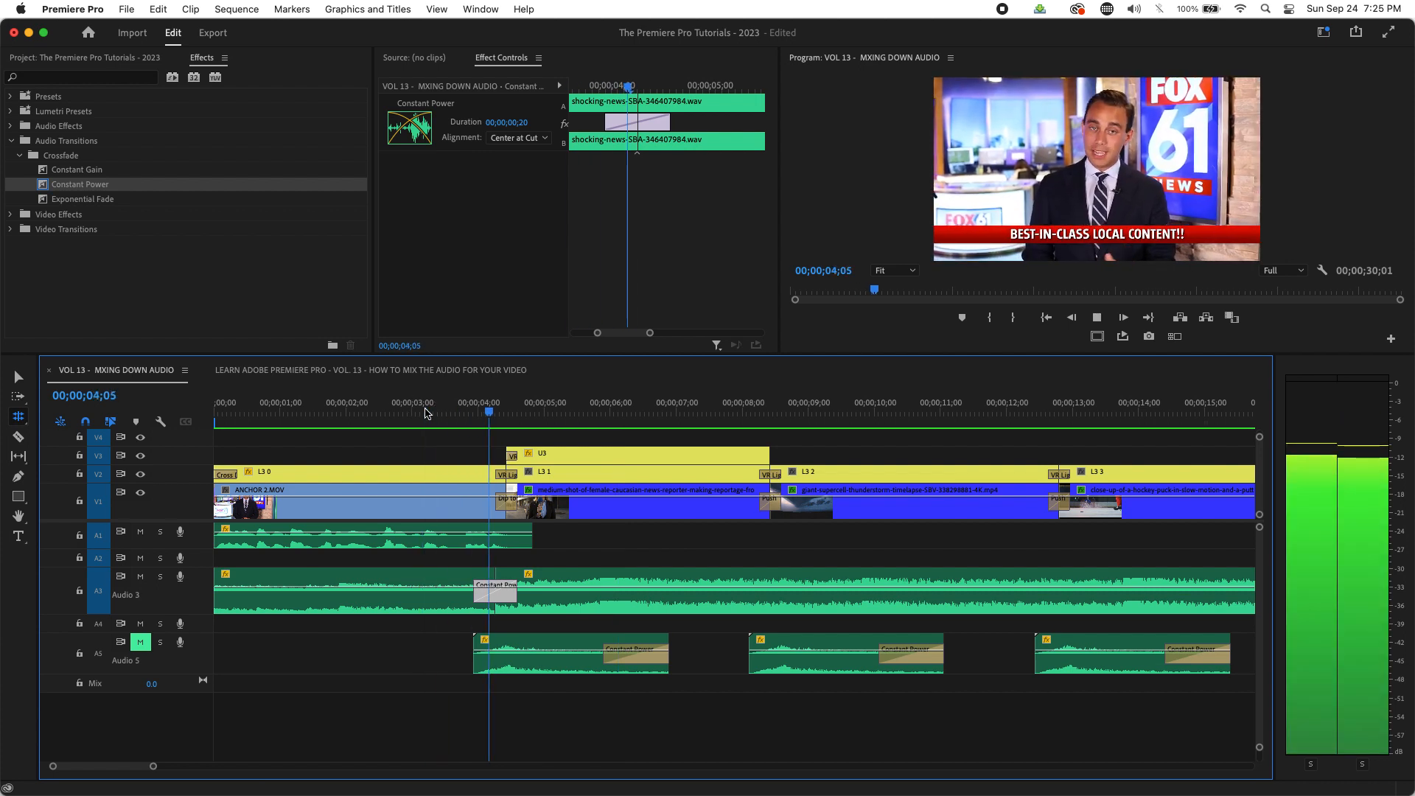
key("space")
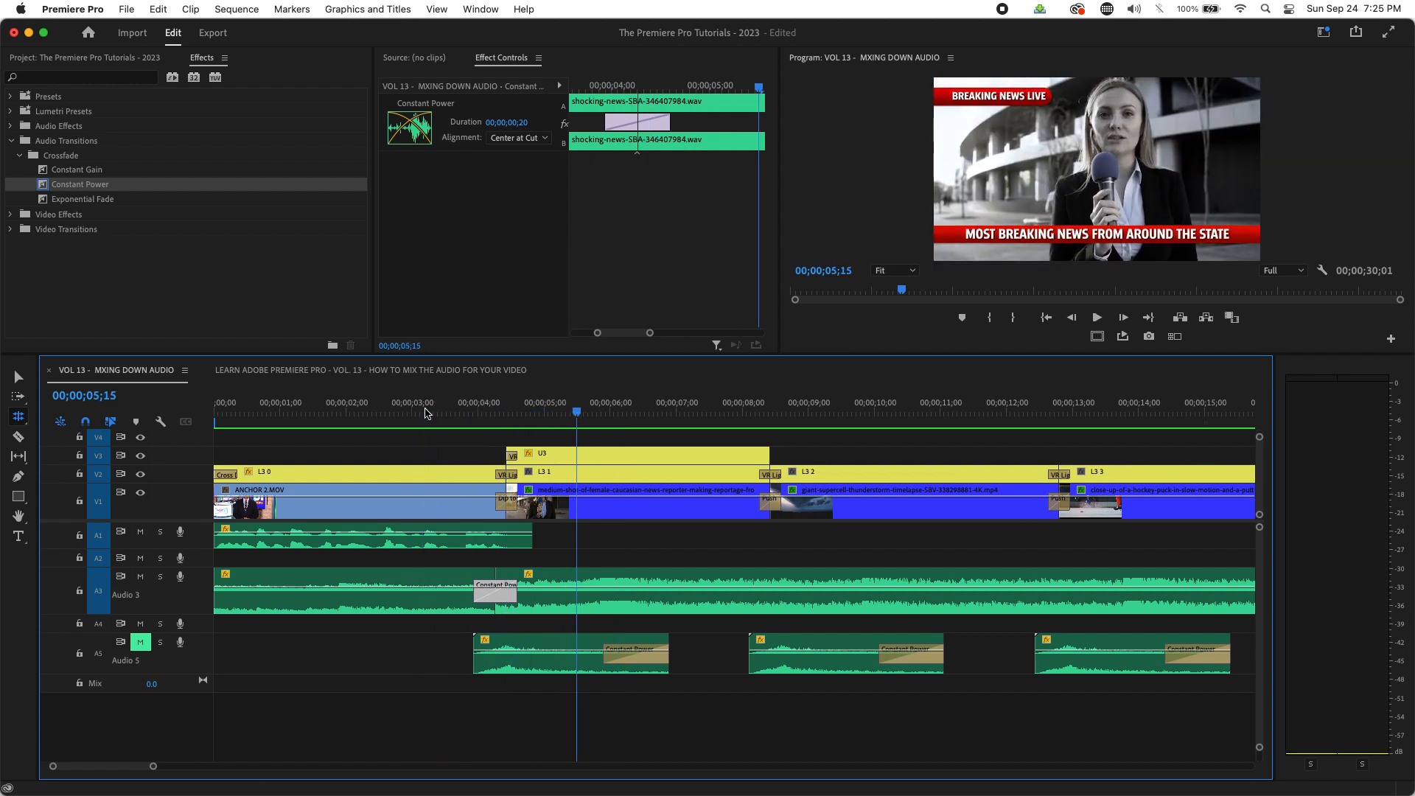
- Roll the first A3 music cut slightly later to about 4;09 and play from about 3 seconds toward the storm clip
key("equal")
key("equal")
key("equal")
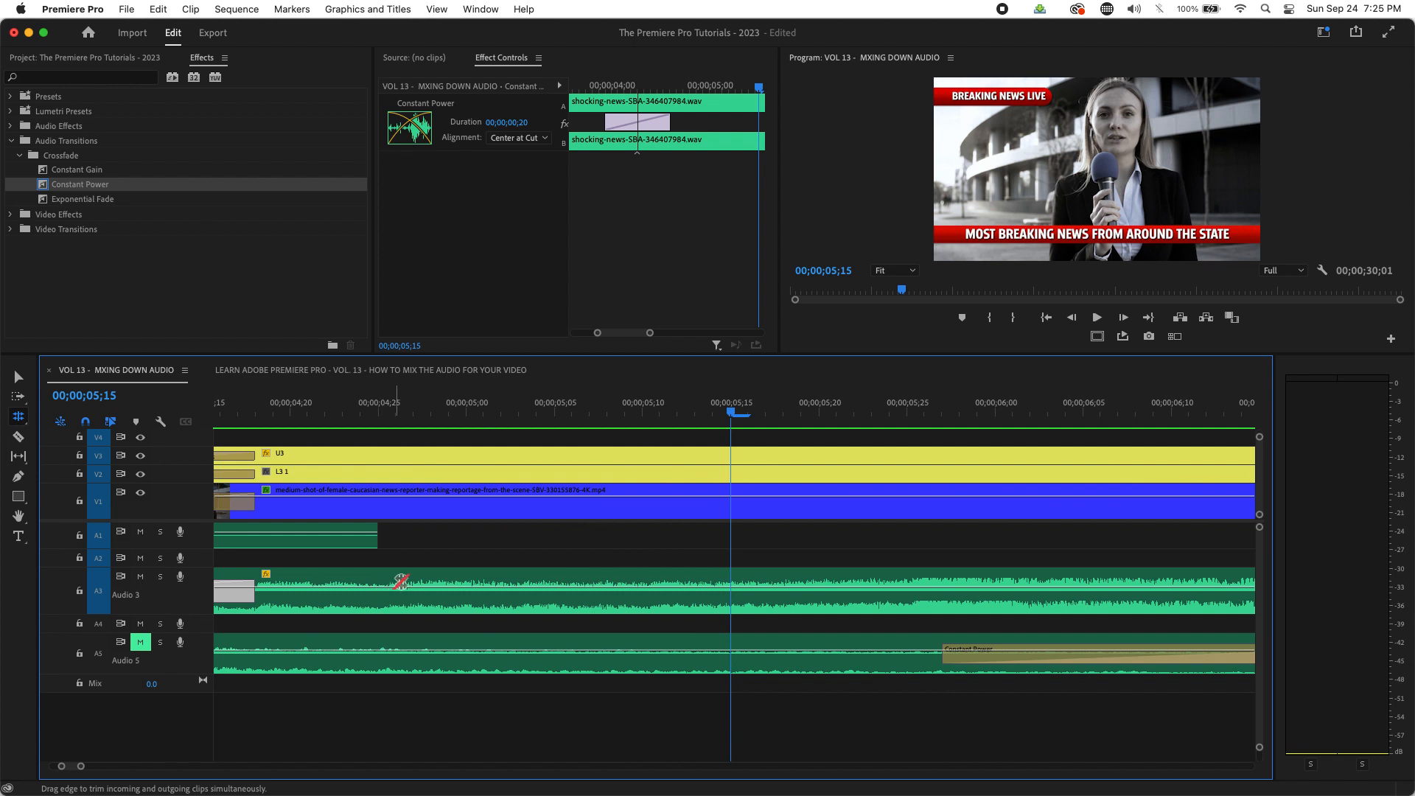
key("minus")
left_click_drag(404, 575, 409, 573)
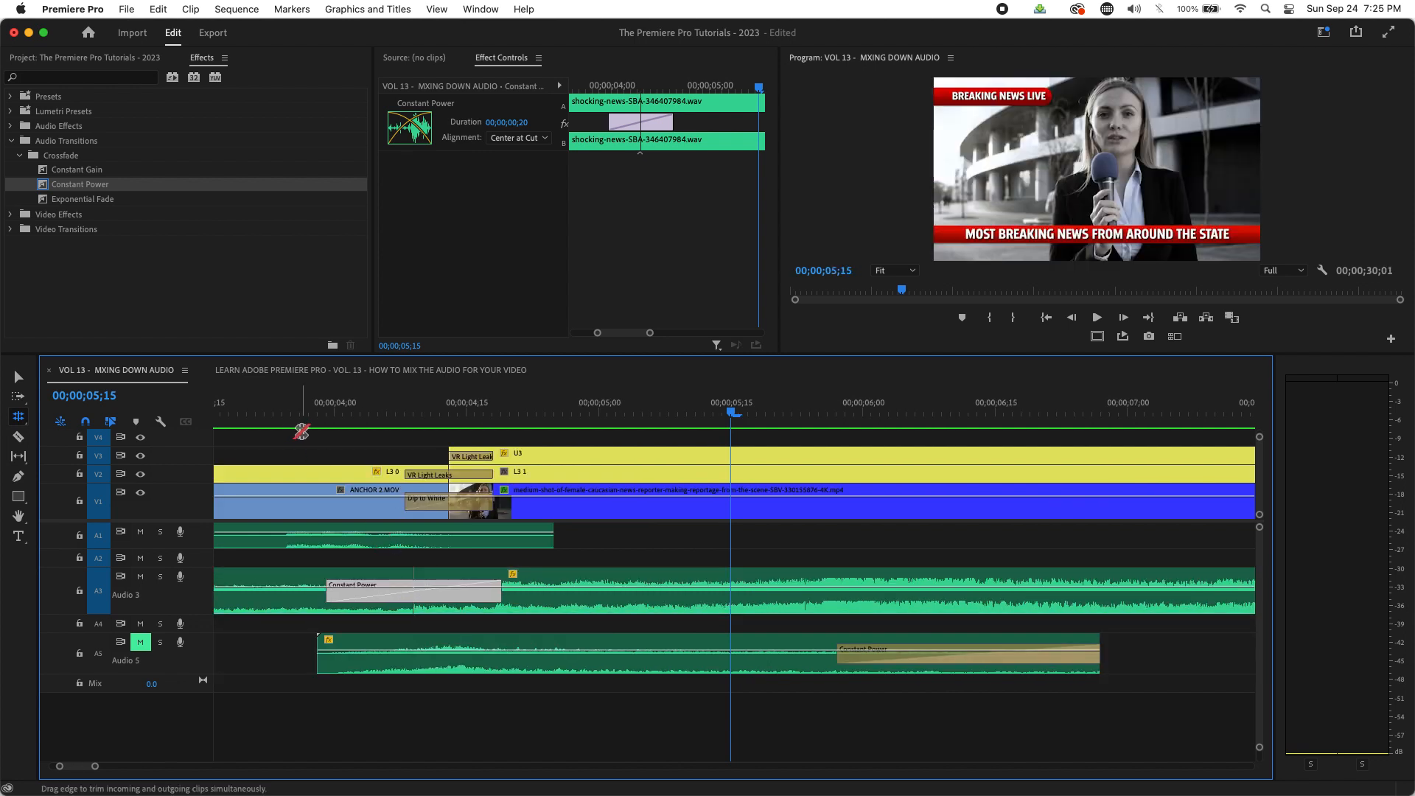
key("minus")
key("minus")
left_click(411, 411)
key("space")
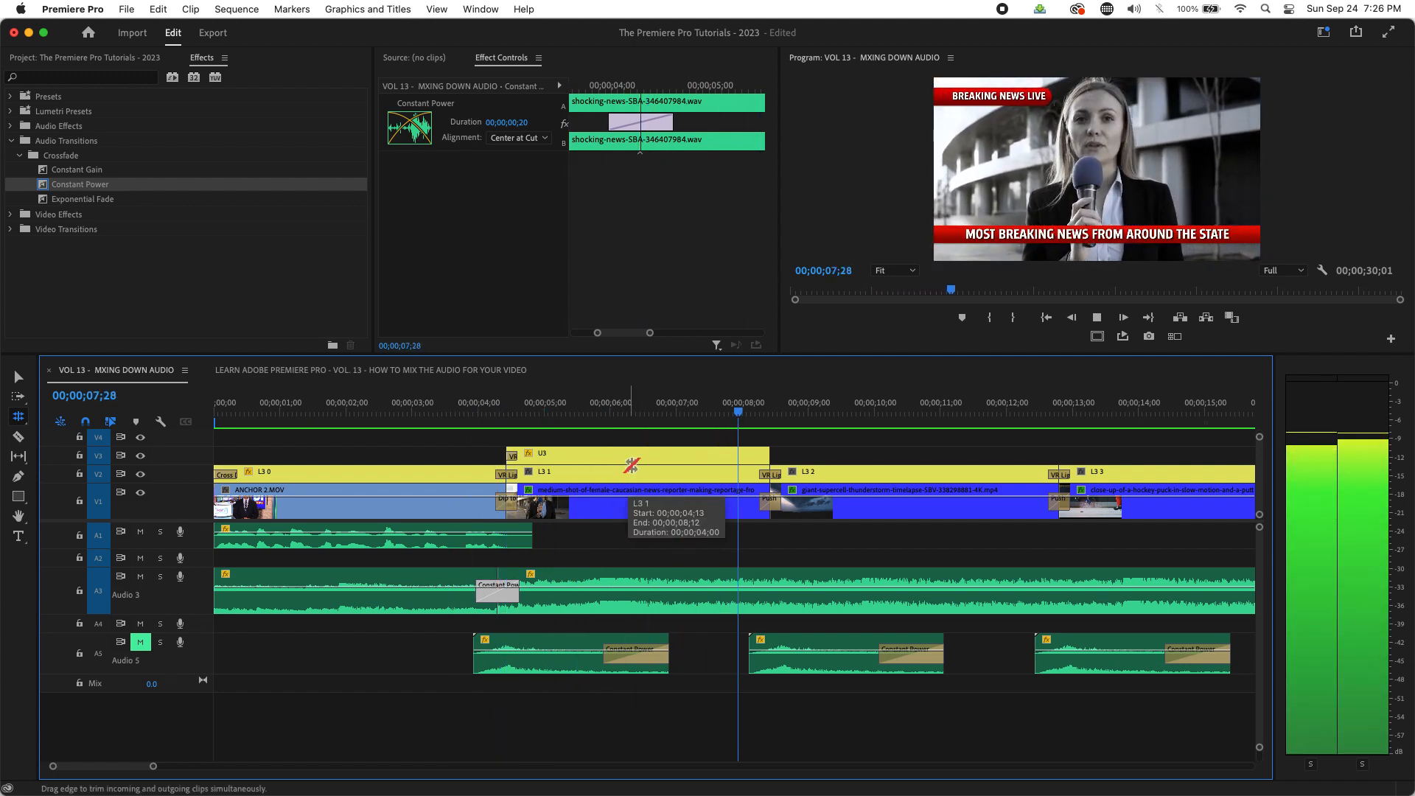
- Play the mix from 20;23 across the concert footage's transition into ANCHOR 3
key("backslash")
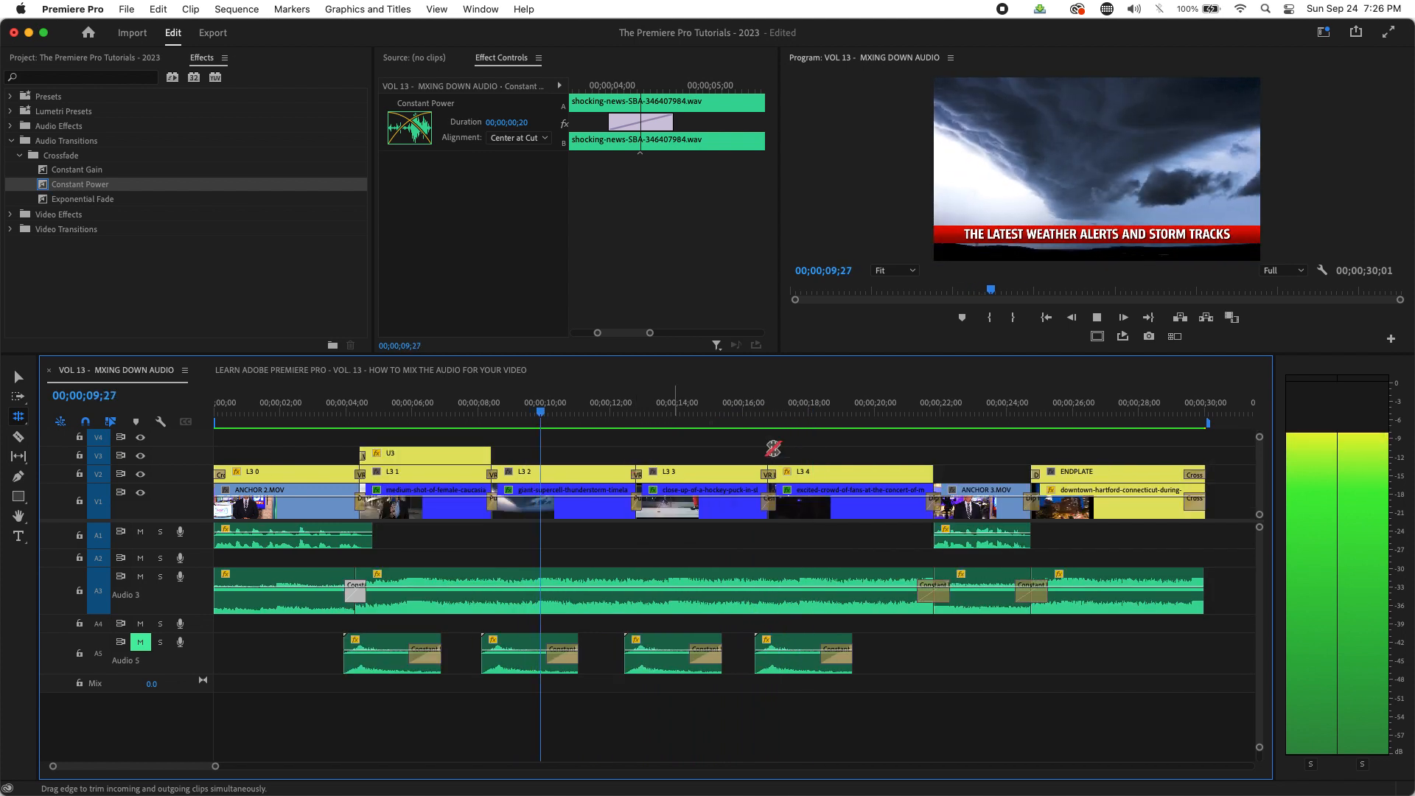
left_click(882, 402)
left_click_drag(882, 402, 901, 402)
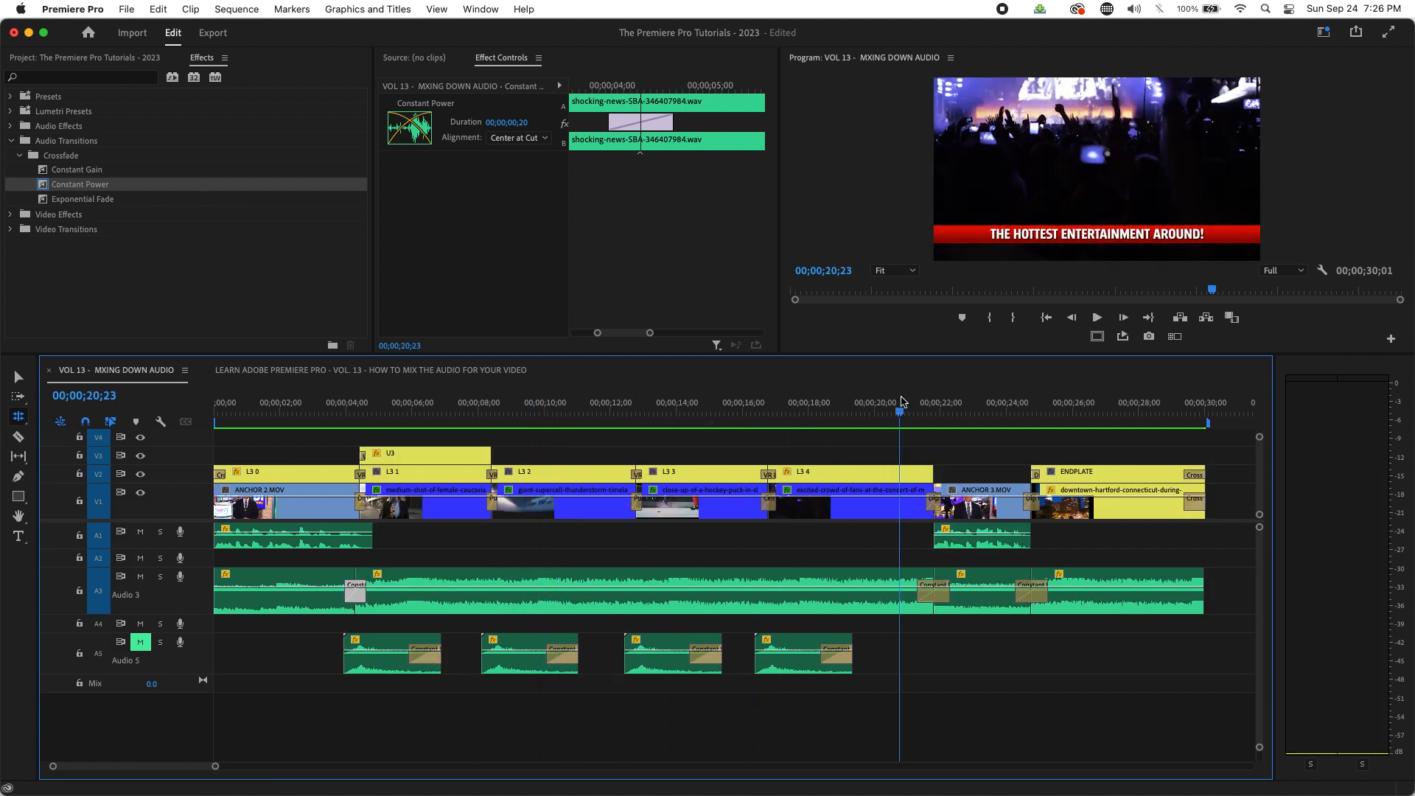
key("space")
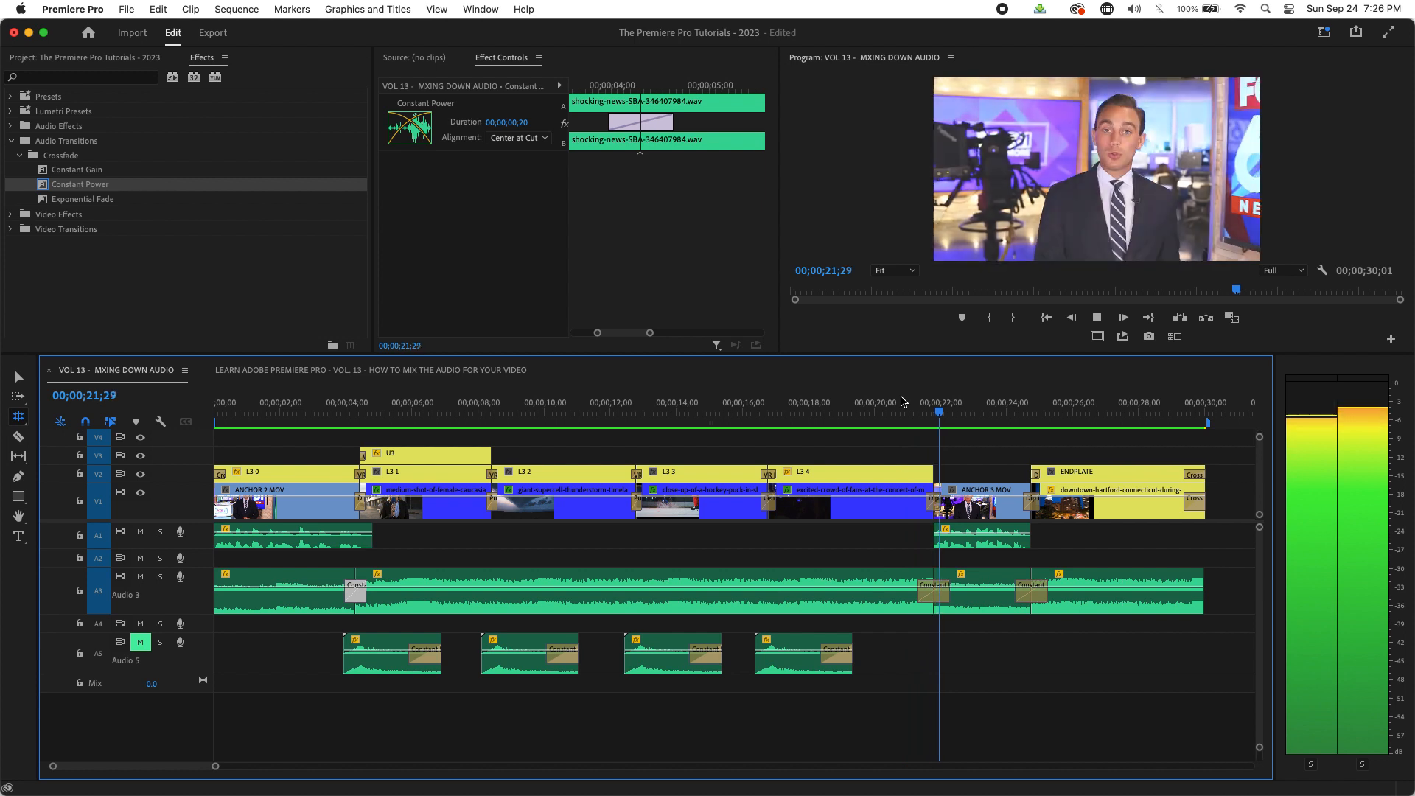
key("space")
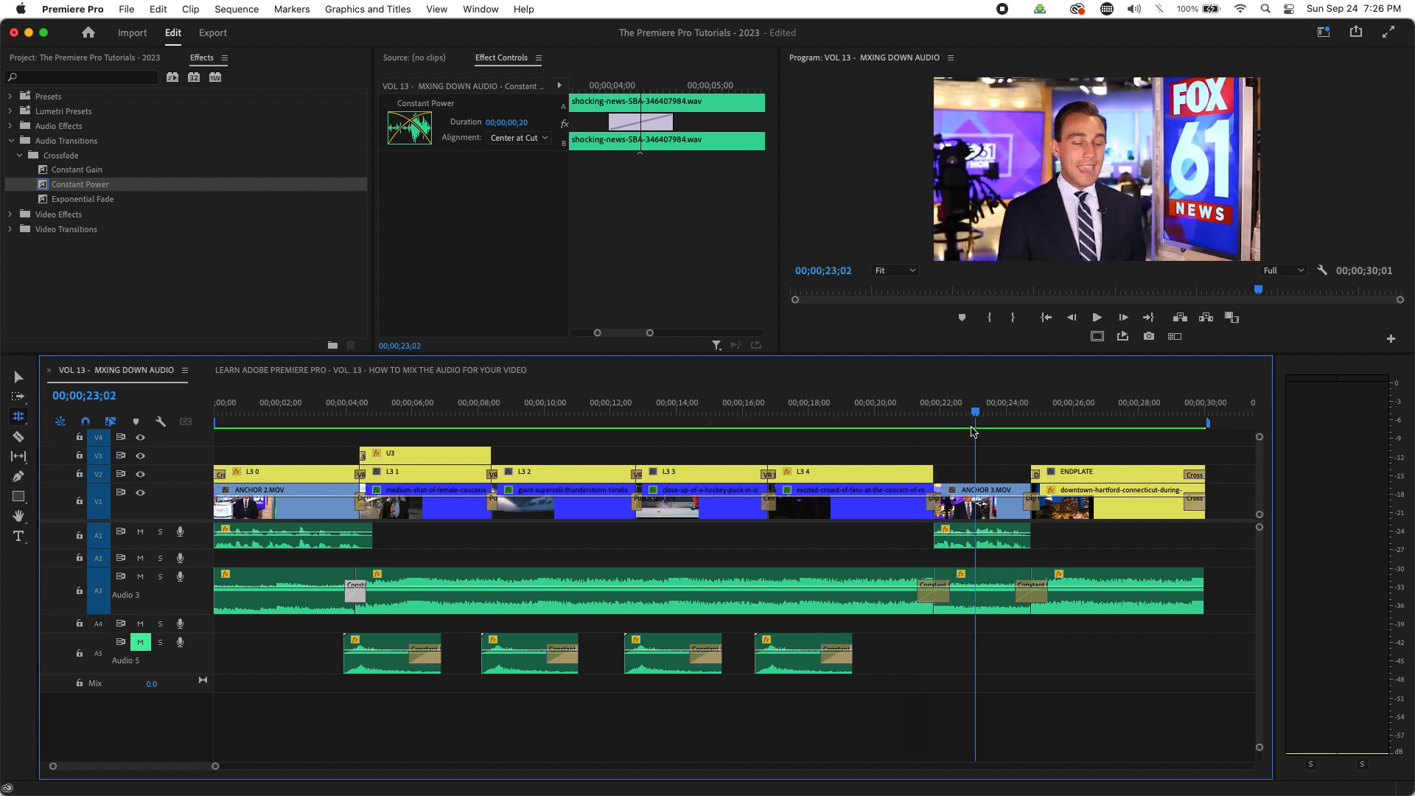
- Shorten the A3 crossfade before ANCHOR 3 to 20 frames and roll its cut earlier to about 21;21, auditioning the transition
key("equal")
key("v")
left_click_drag(621, 609, 599, 609)
key("n")
left_click_drag(558, 572, 549, 576)
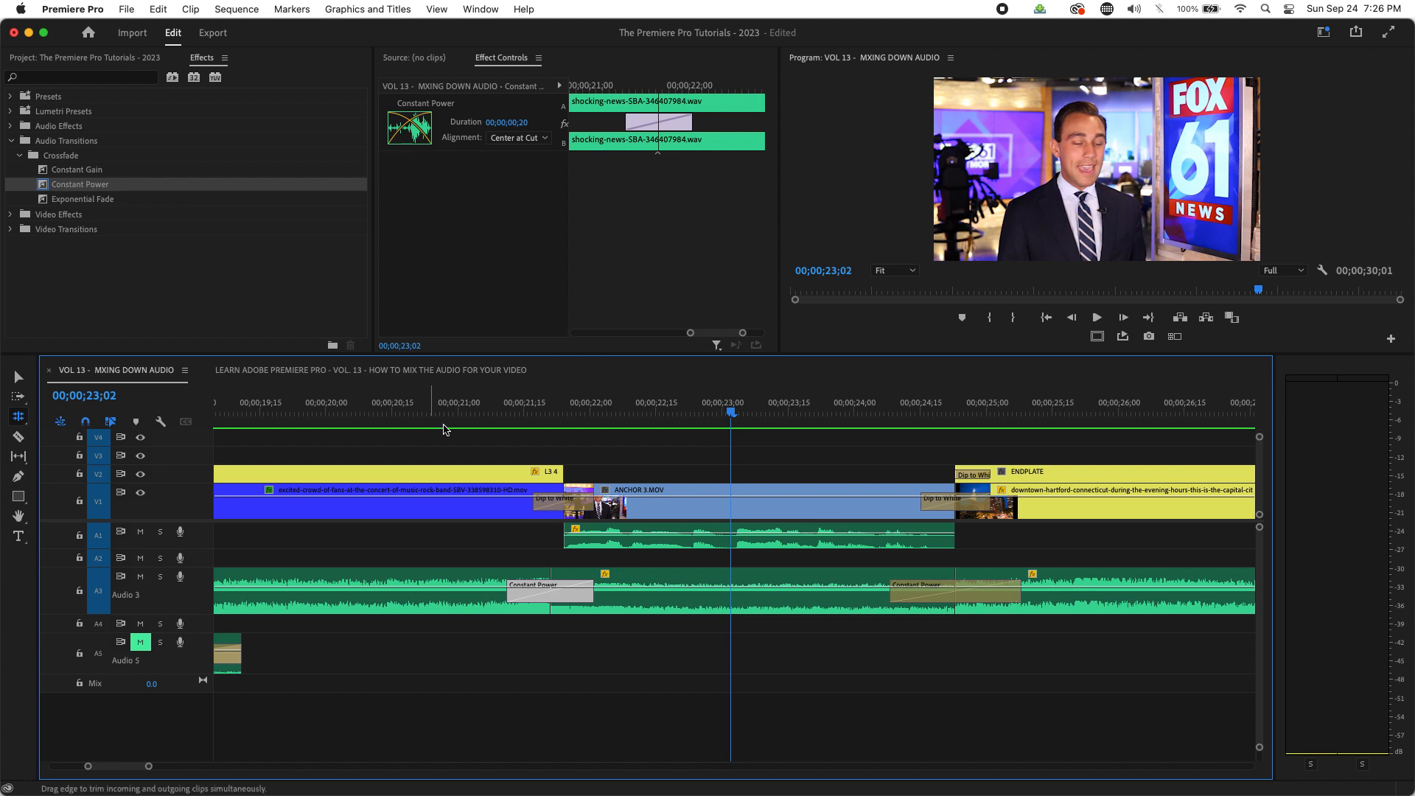
left_click(436, 411)
key("space")
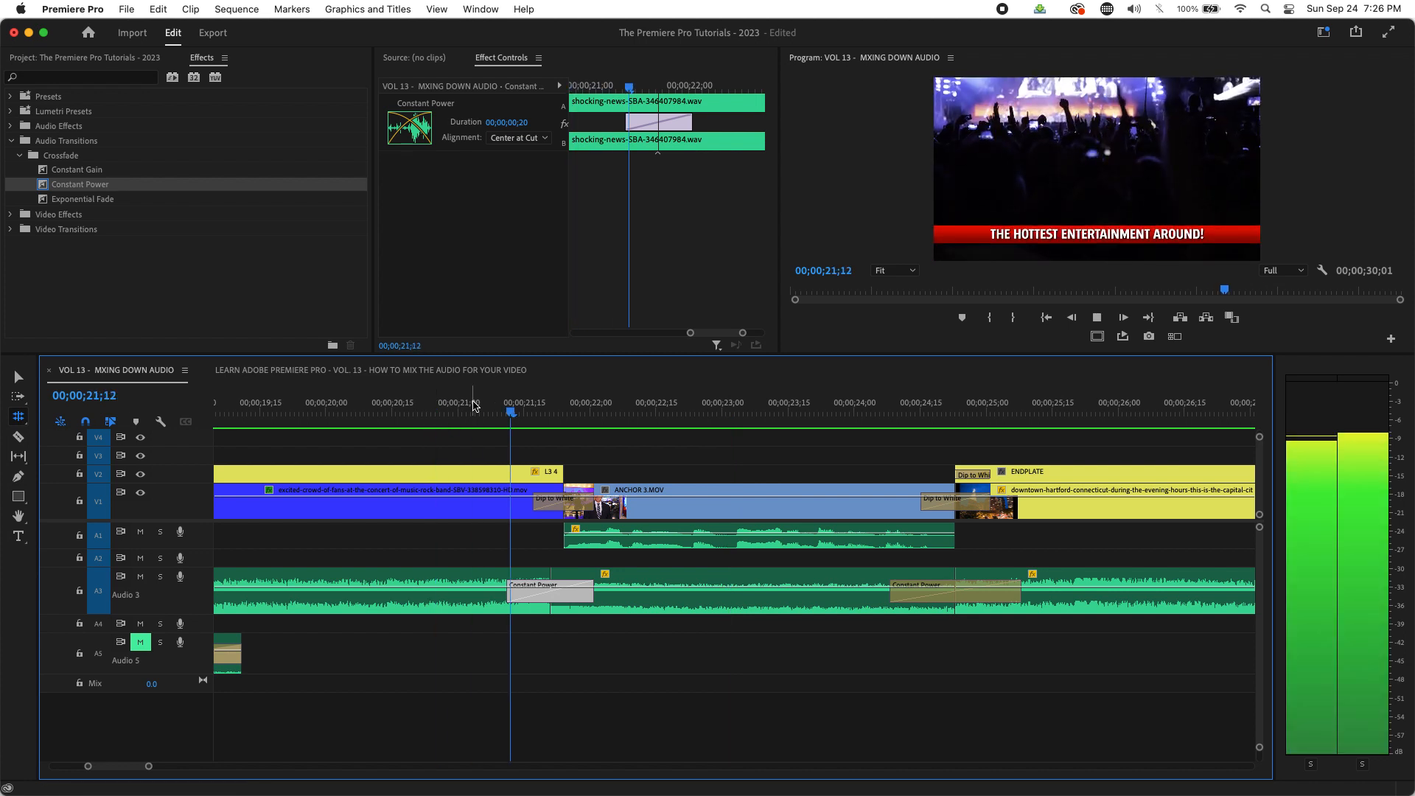
key("space")
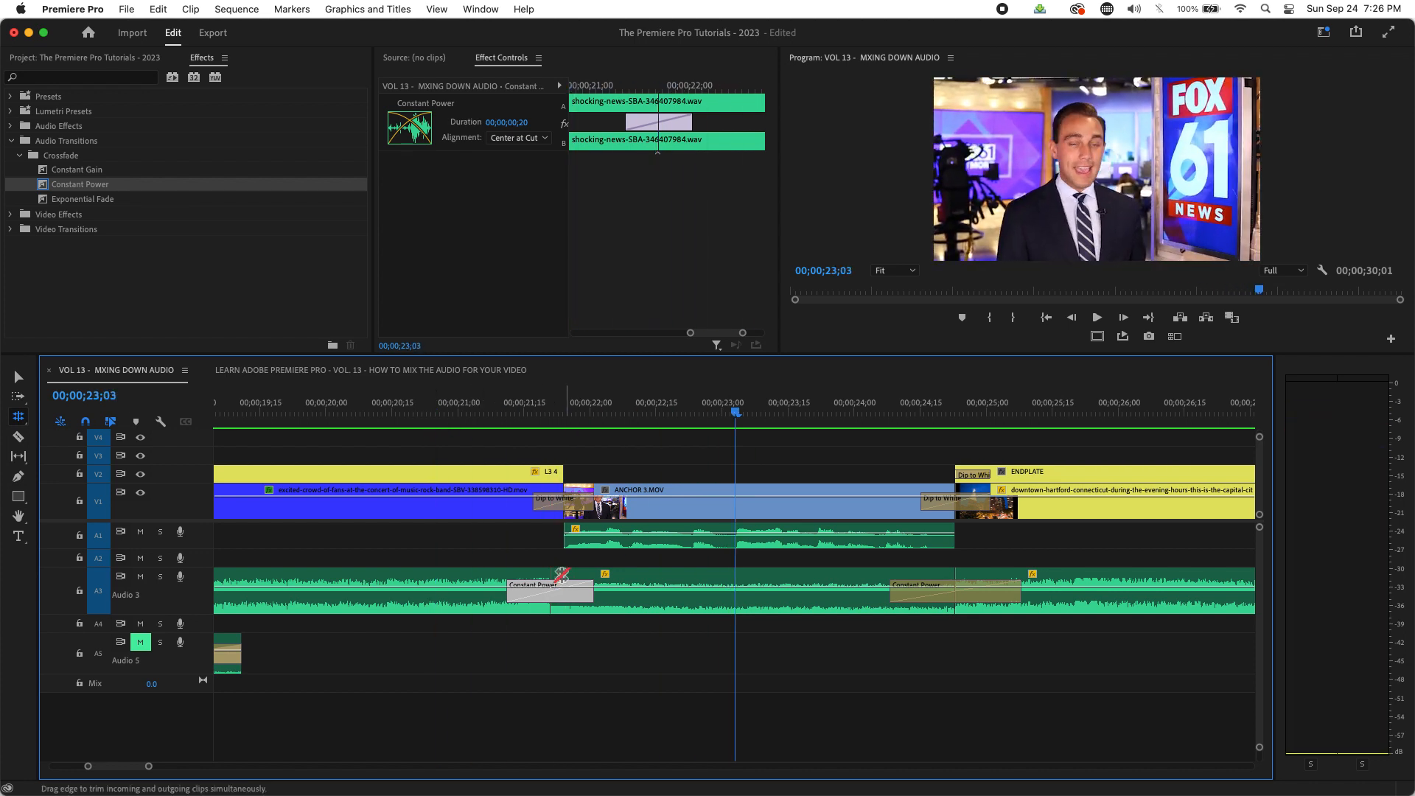
- Roll the A3 music cut before ANCHOR 3 further earlier to about 21;17 and play into the anchor's speech
left_click_drag(546, 576, 529, 576)
left_click(451, 408)
key("space")
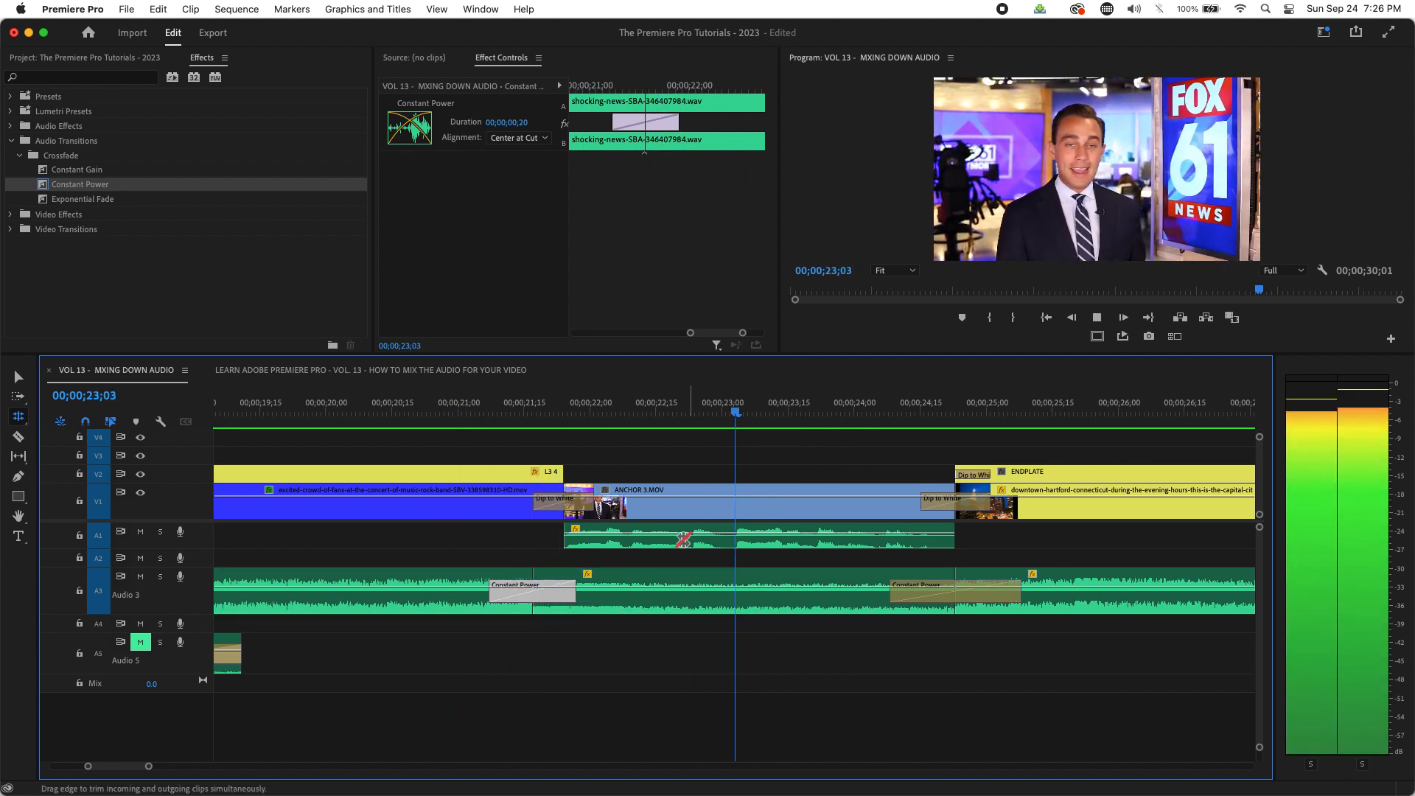
key("space")
- Shorten the A3 crossfade into ANCHOR 3 to 14 frames and play from about 21 seconds into the end plate
key("v")
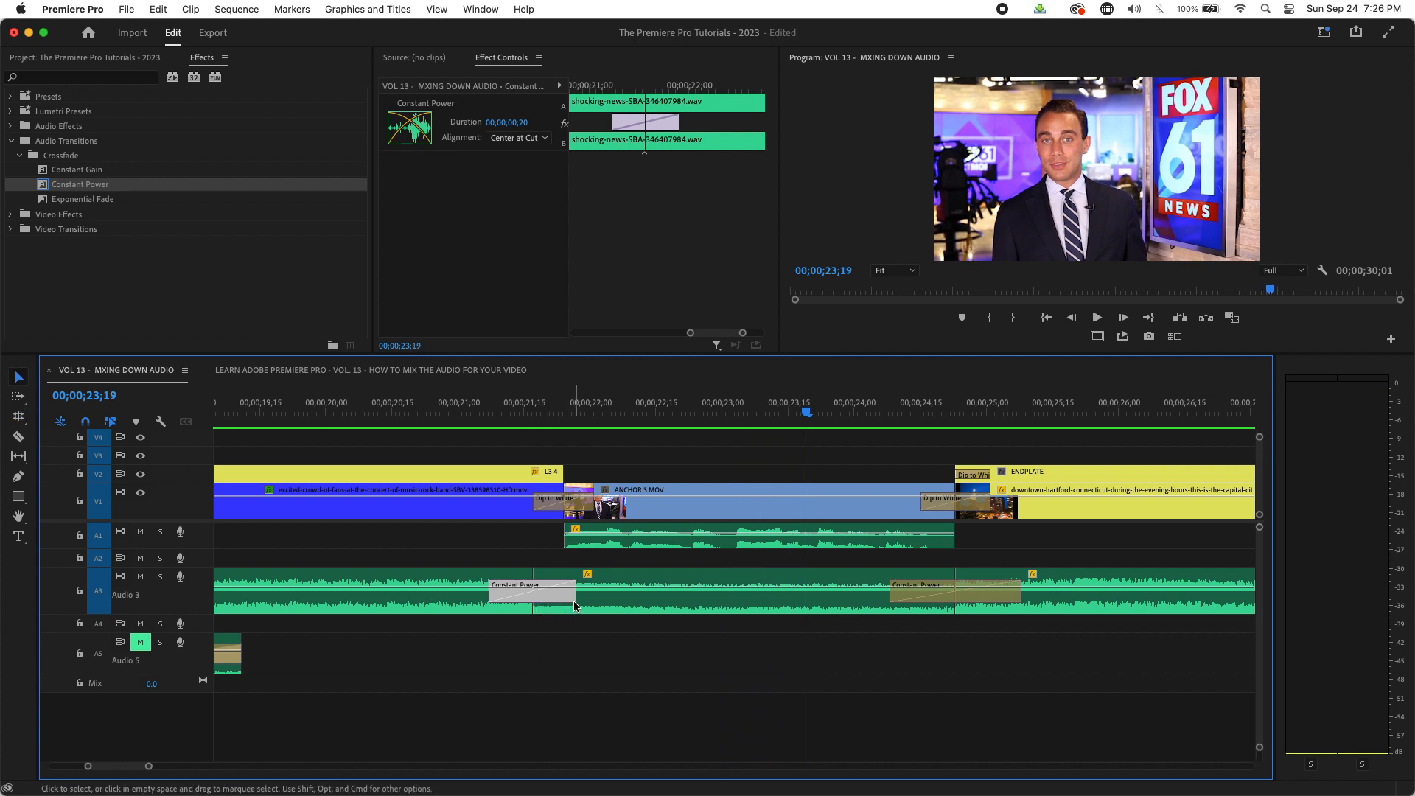
left_click_drag(573, 600, 562, 603)
left_click(480, 412)
key("space")
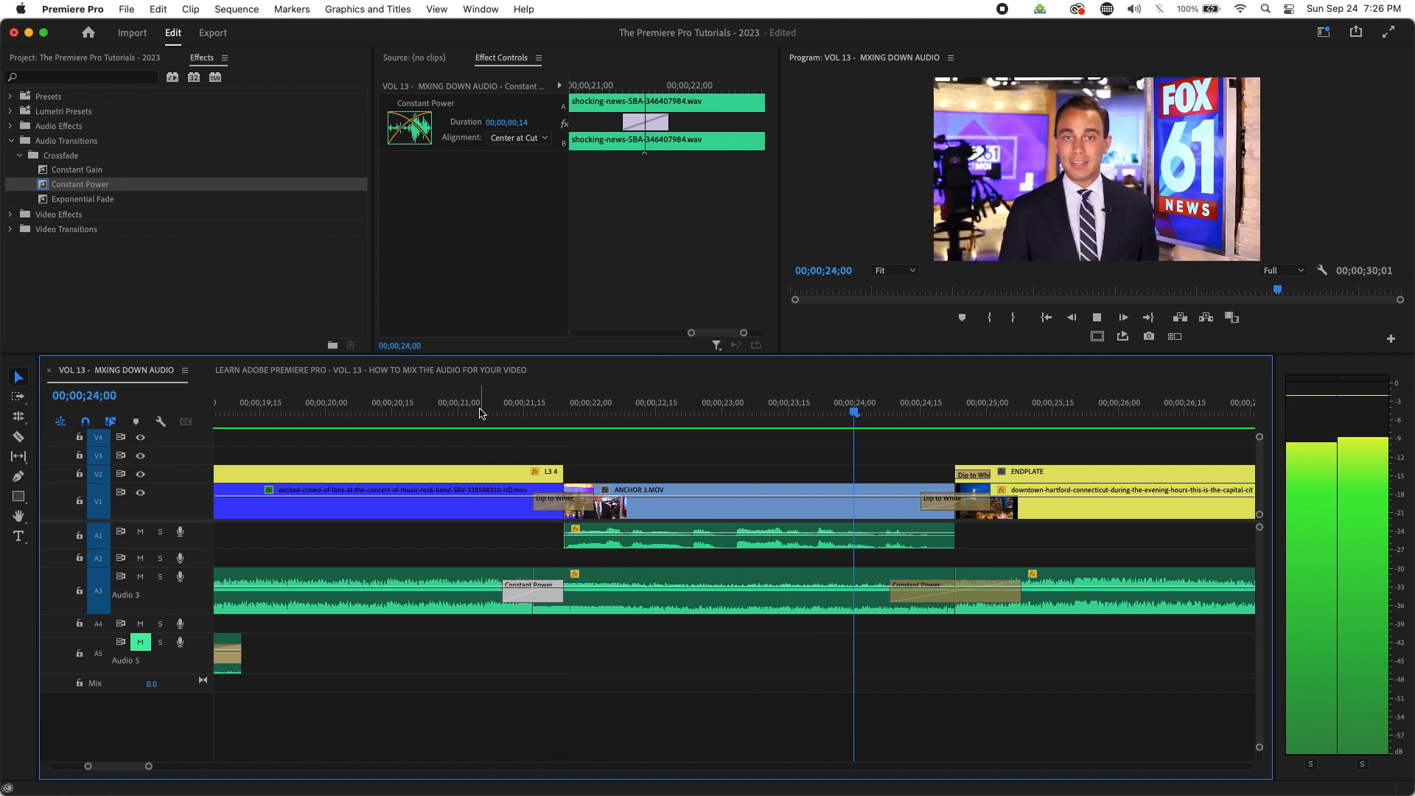
key("space")
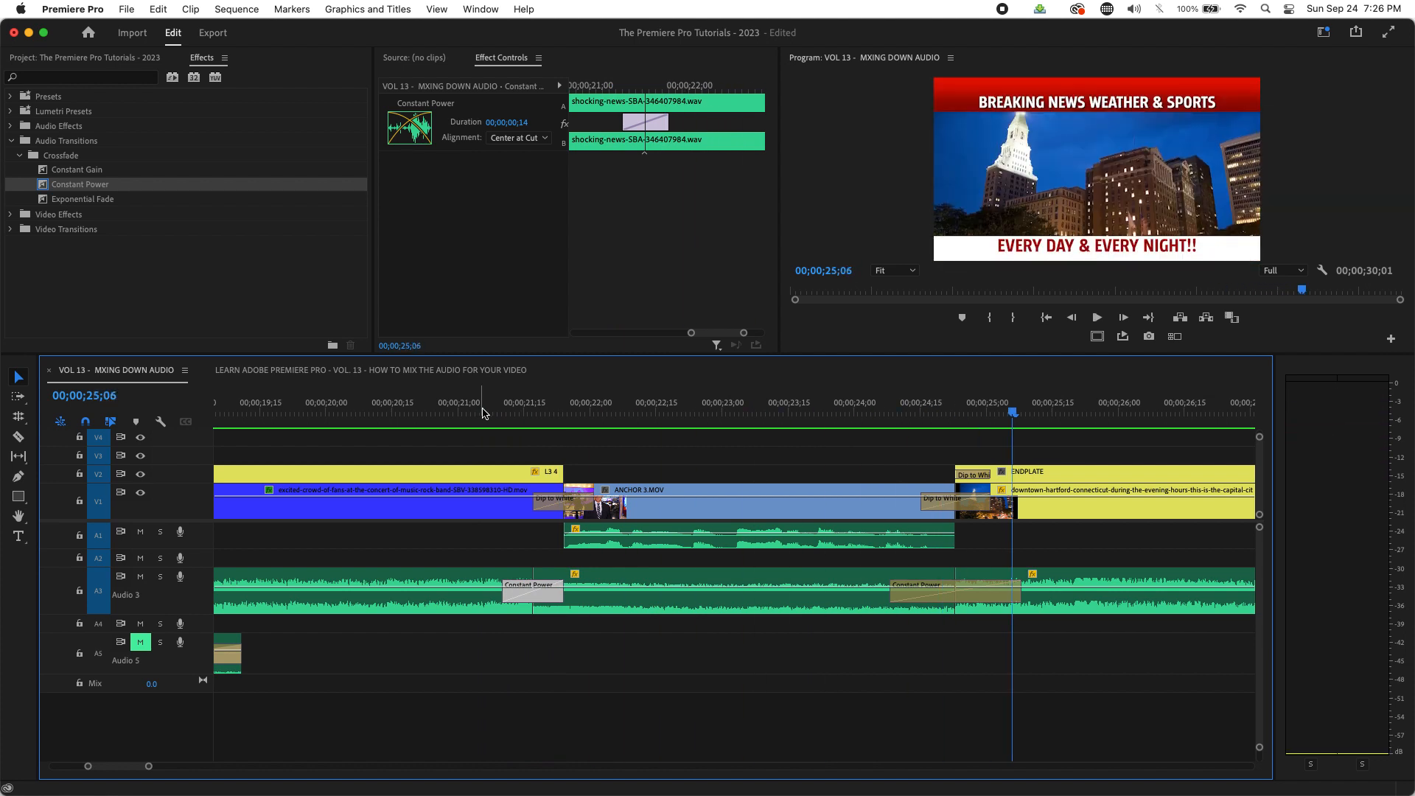
- Shorten the A3 crossfade into ENDPLATE to 20 frames and roll its cut slightly later, auditioning from about 21 seconds
key("minus")
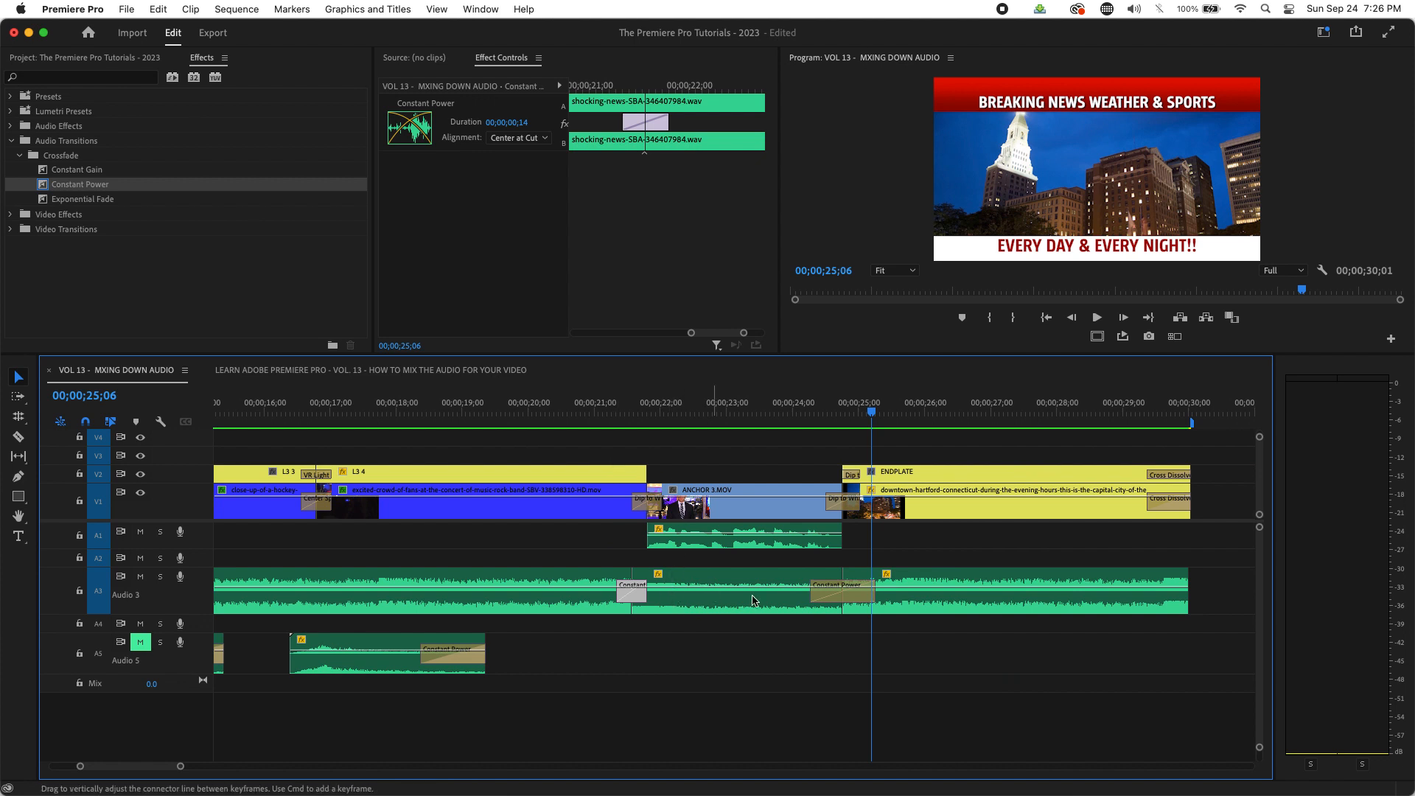
left_click_drag(865, 588, 861, 599)
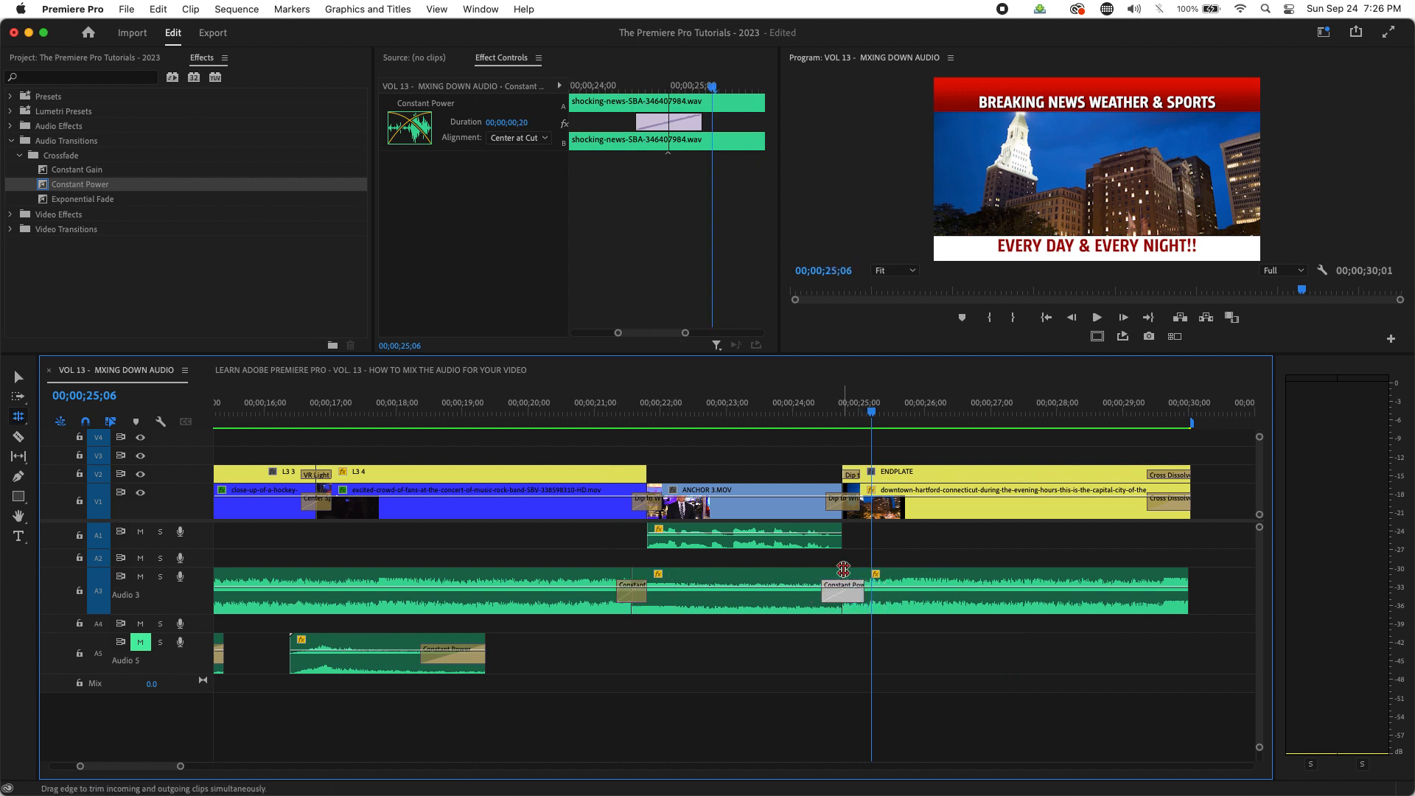
left_click_drag(844, 571, 852, 573)
left_click(602, 413)
key("space")
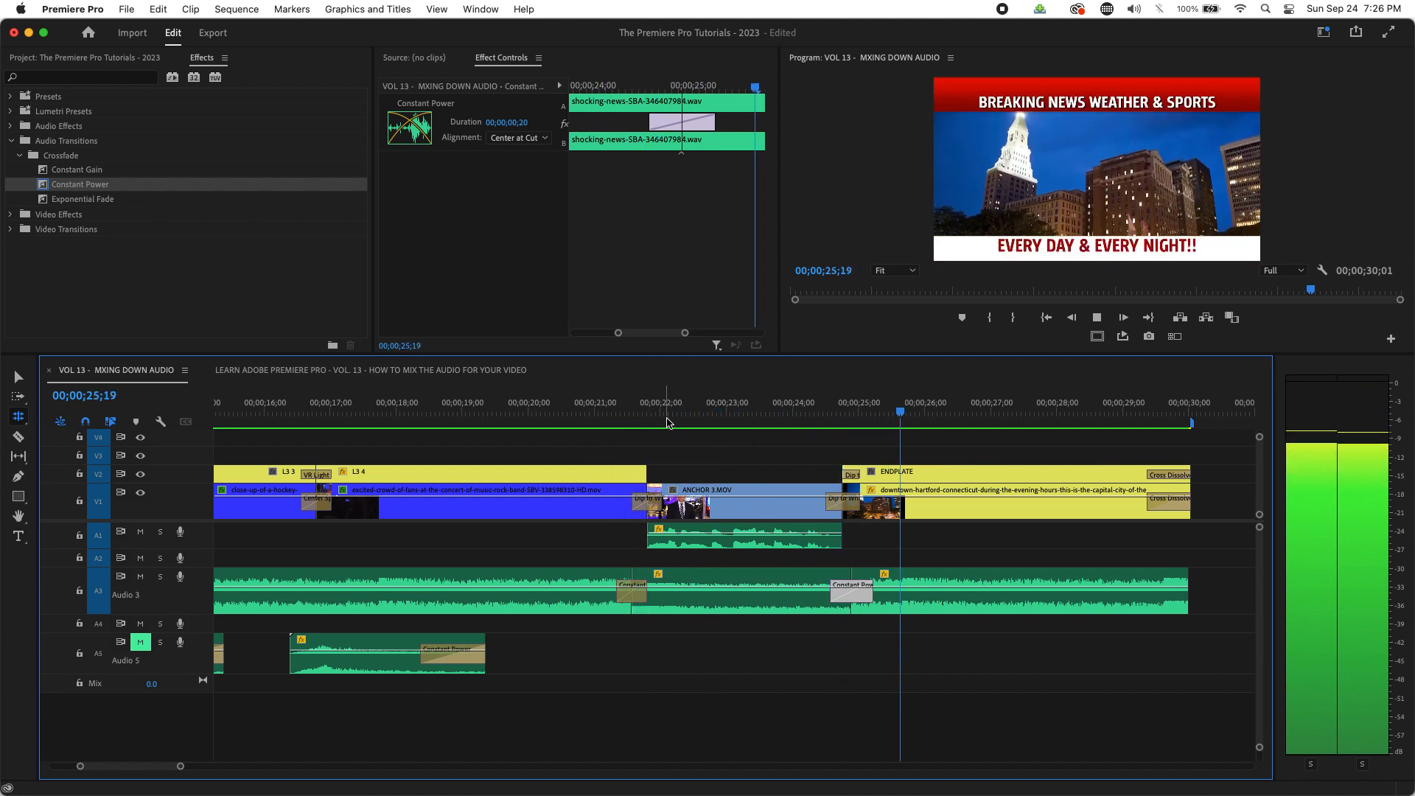
key("space")
- Play the full mix from the start into the end plate to check the retimed music crossfades
left_click(762, 417)
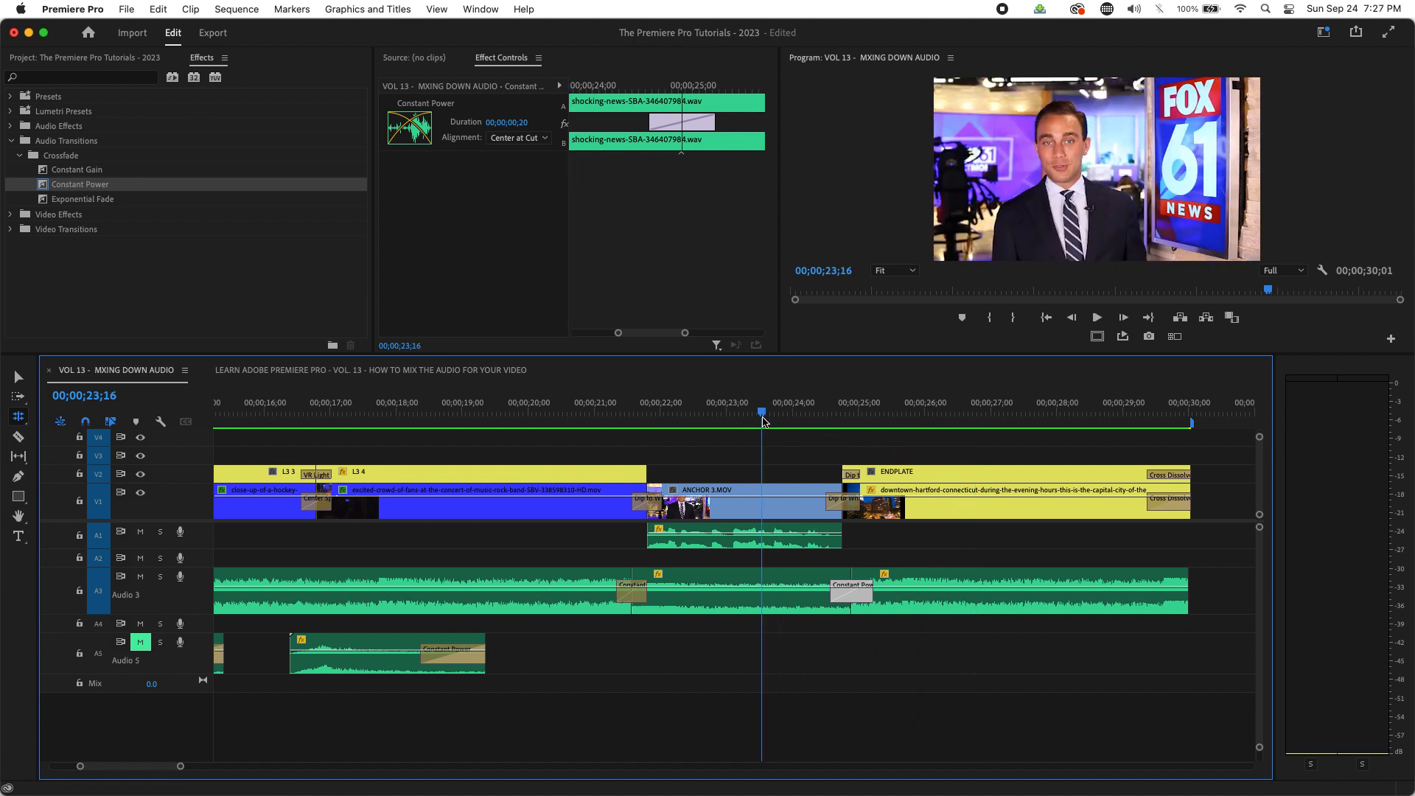
key("minus")
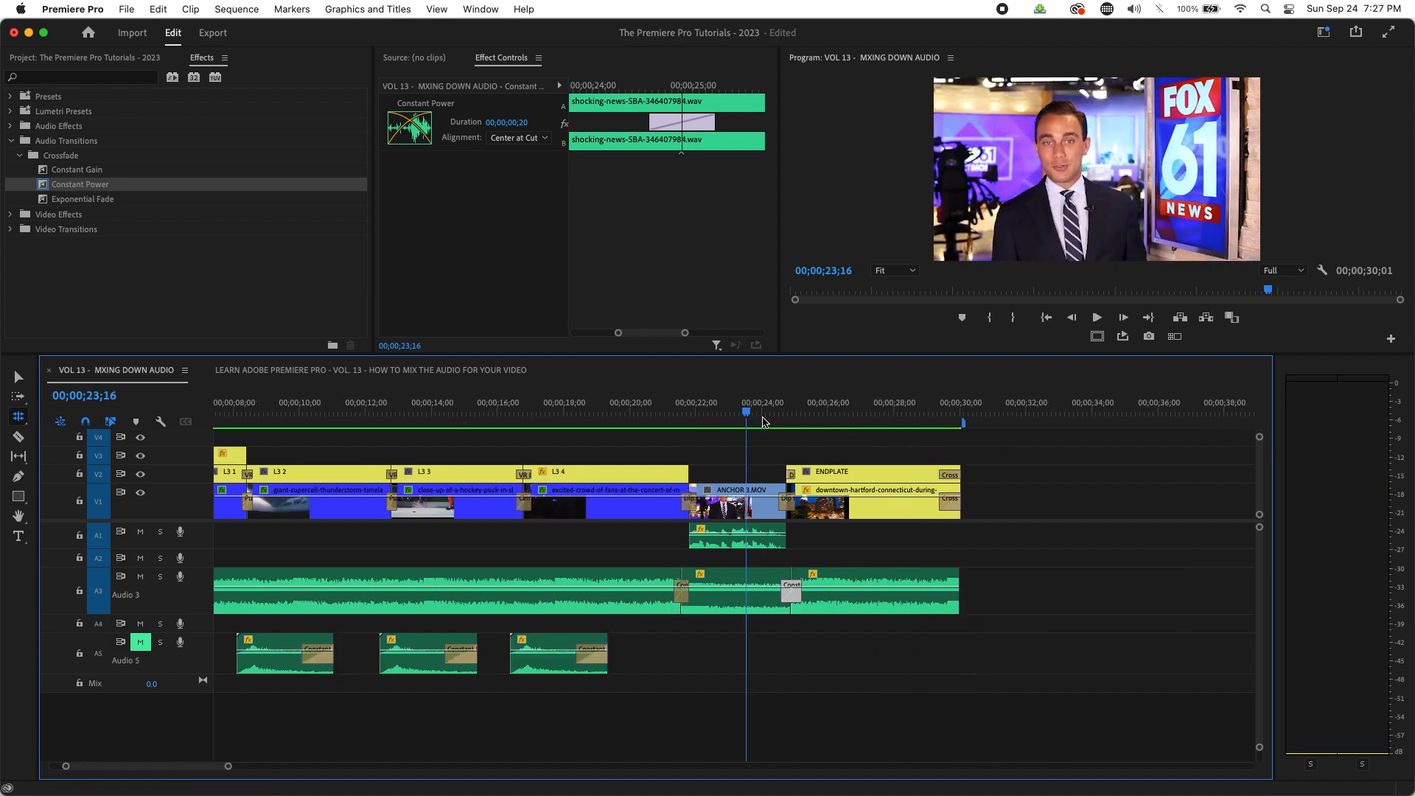
key("Home")
key("space")
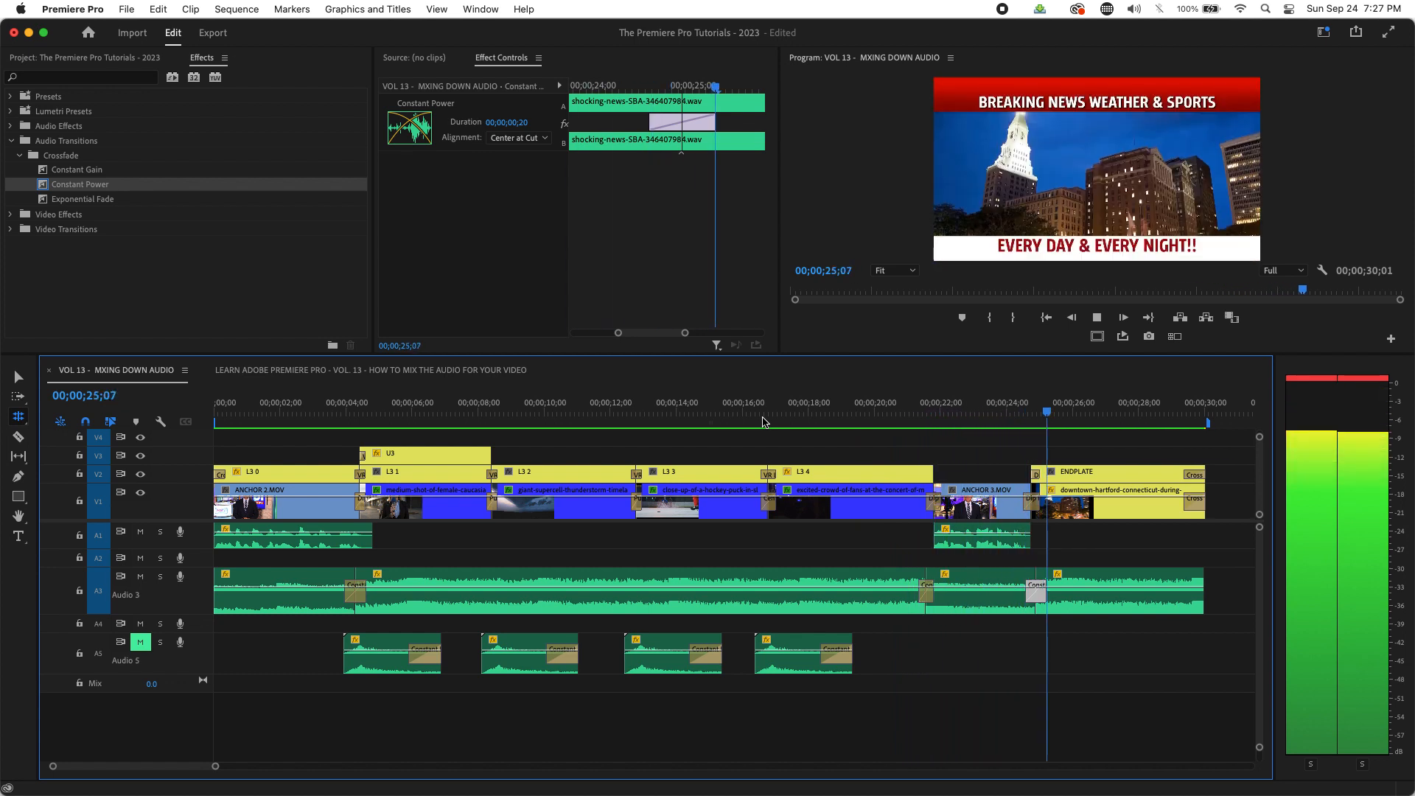
- Shorten the A3 crossfade into ANCHOR 3 to 12 frames and roll its cut slightly earlier, auditioning from 20;14
left_click(933, 417)
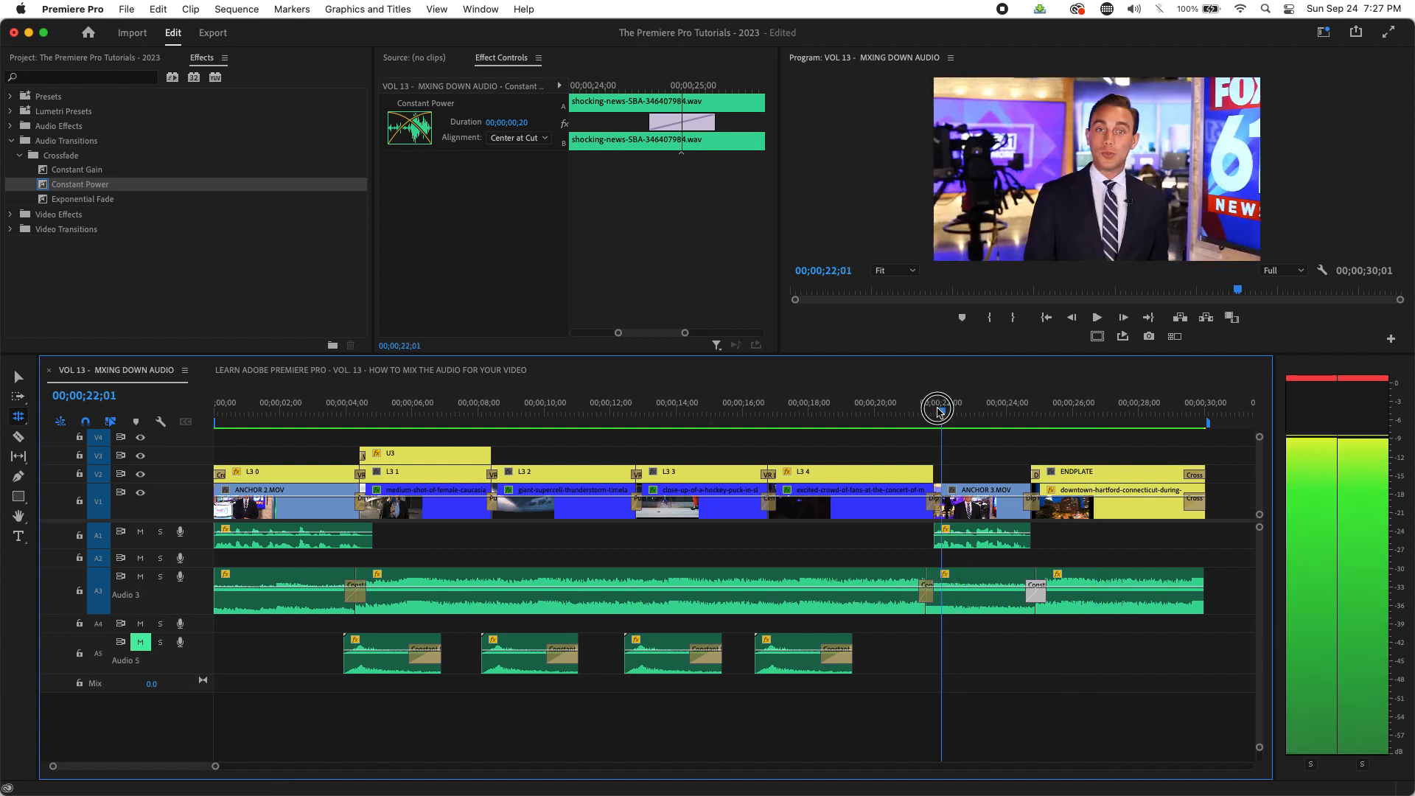
key("=")
key("=")
key("=")
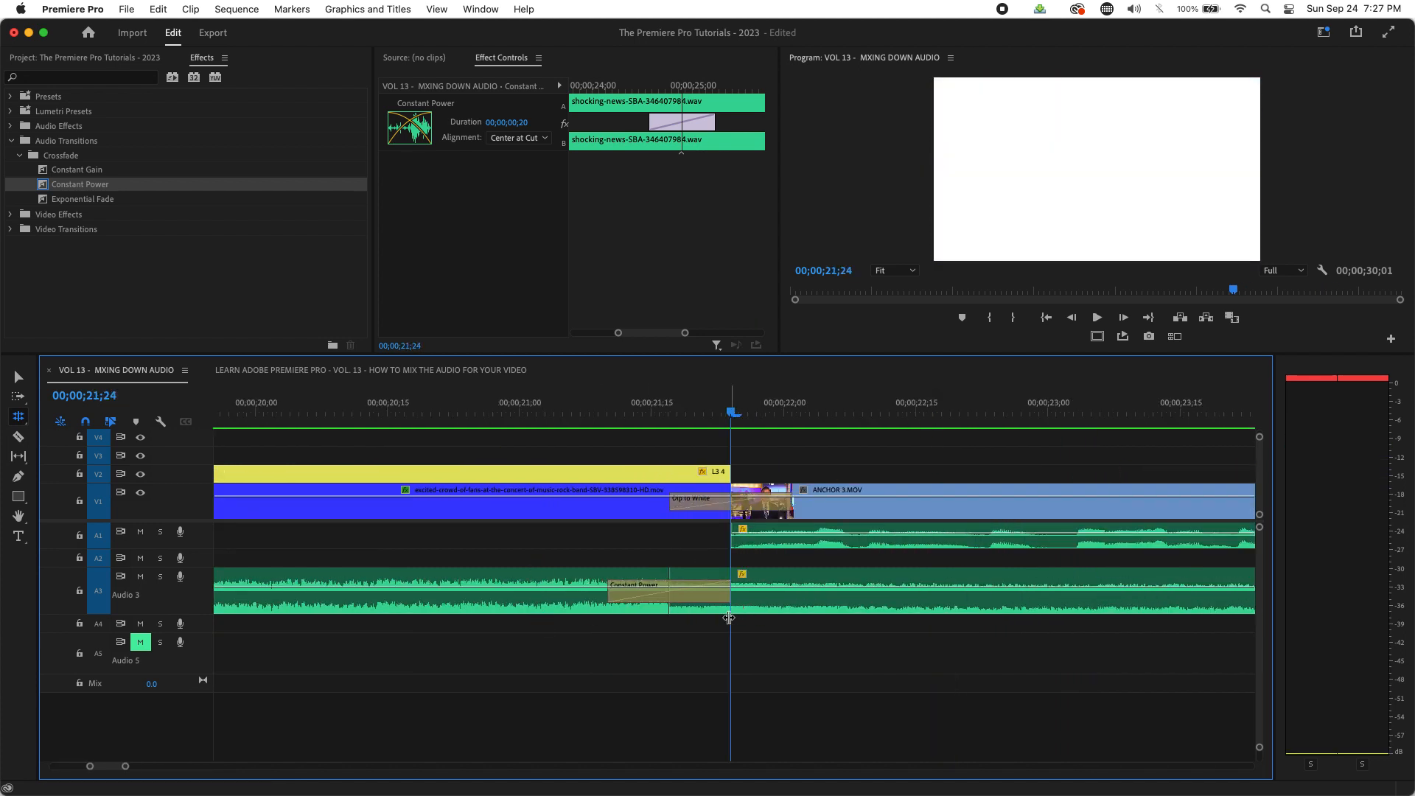
left_click_drag(724, 601, 652, 573)
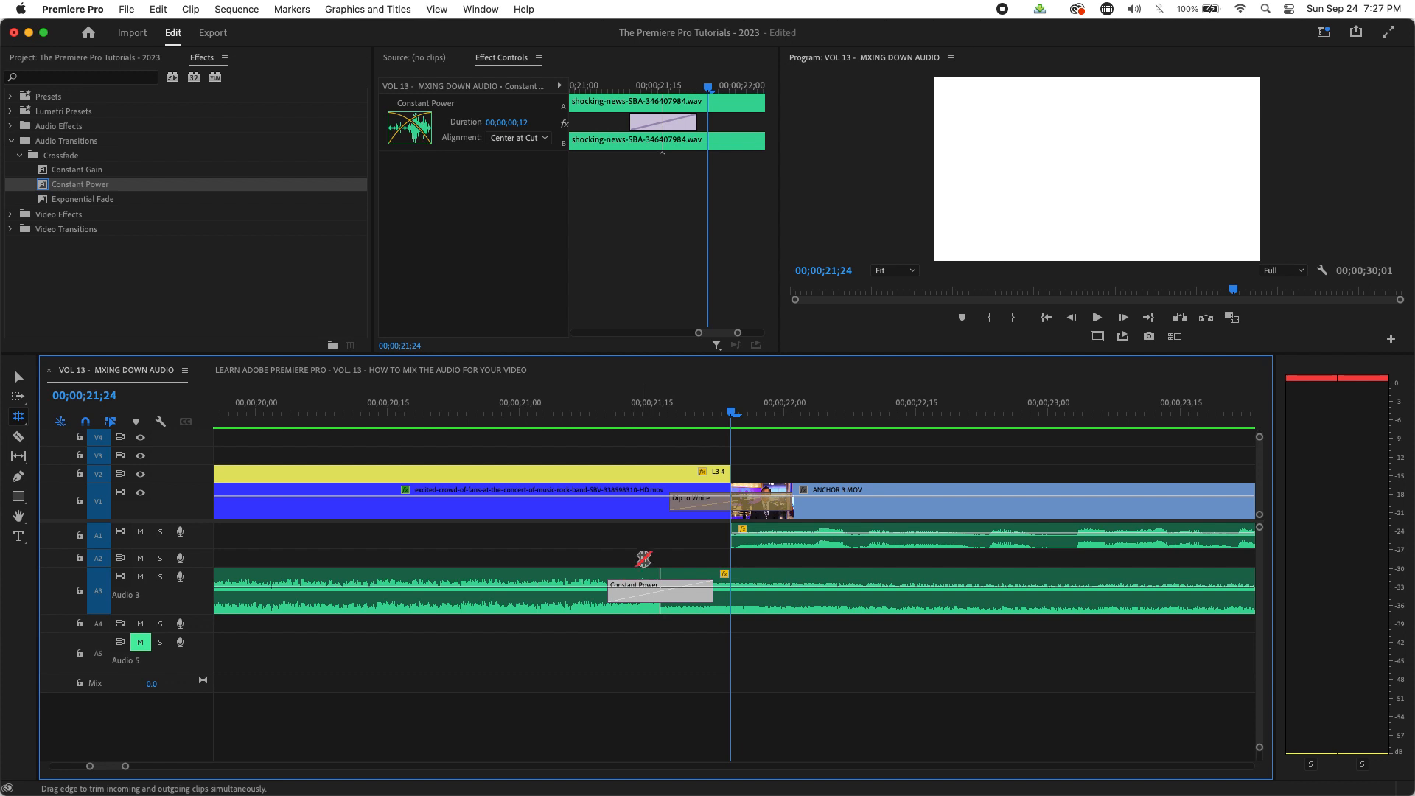
key("-")
key("-")
key("-")
left_click(643, 422)
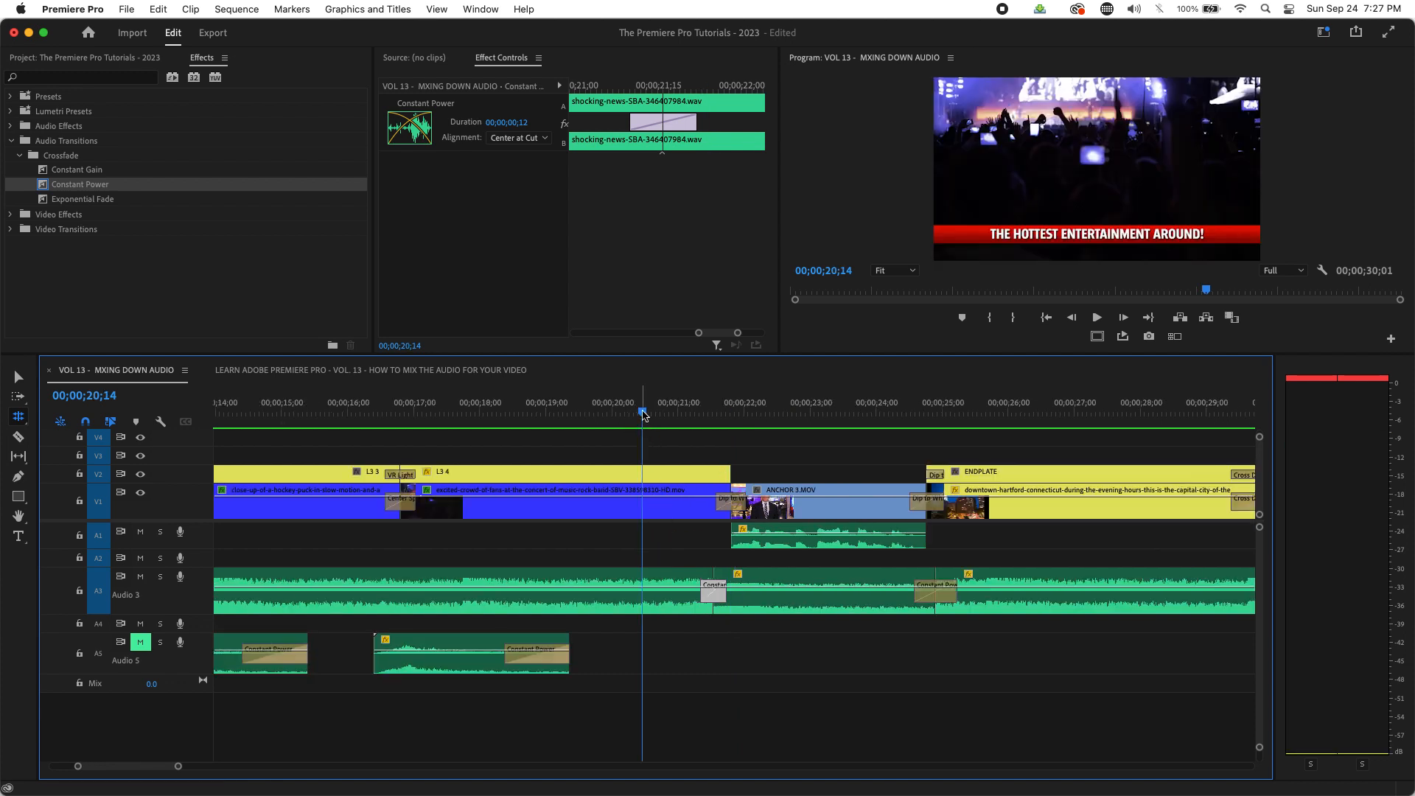
key("space")
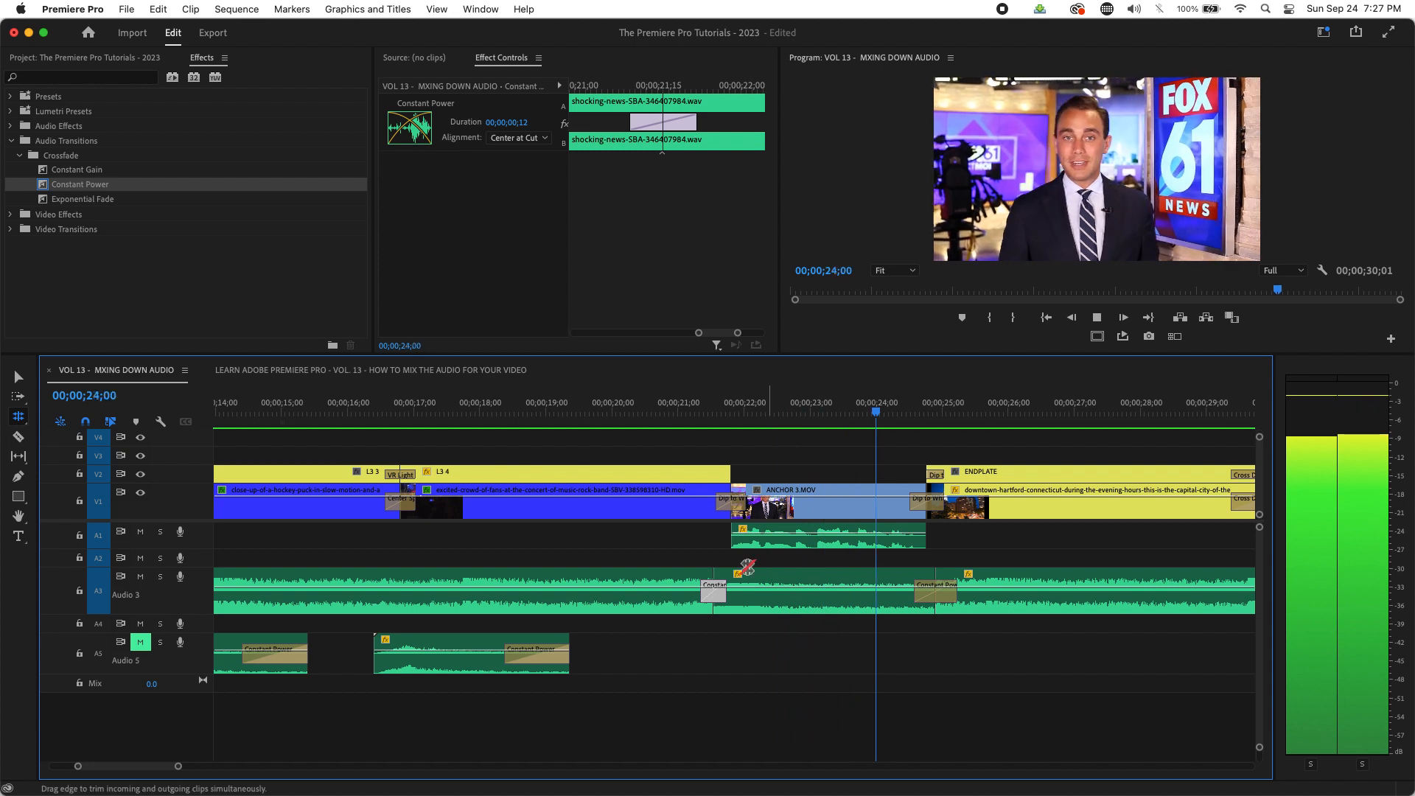
- Roll the A3 music cut before ANCHOR 3 slightly earlier and play from about 19 seconds into the end plate to check it
key("space")
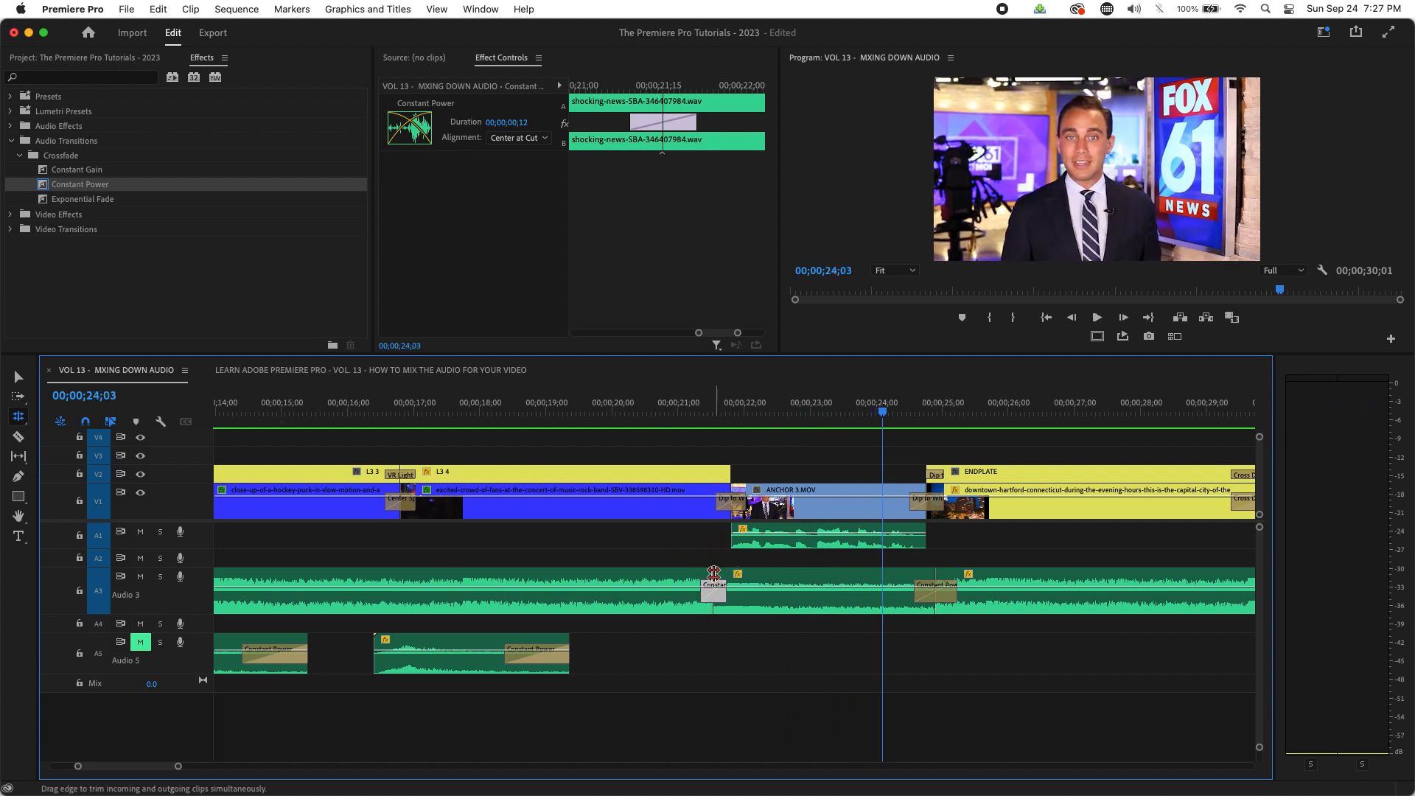
left_click_drag(714, 573, 709, 573)
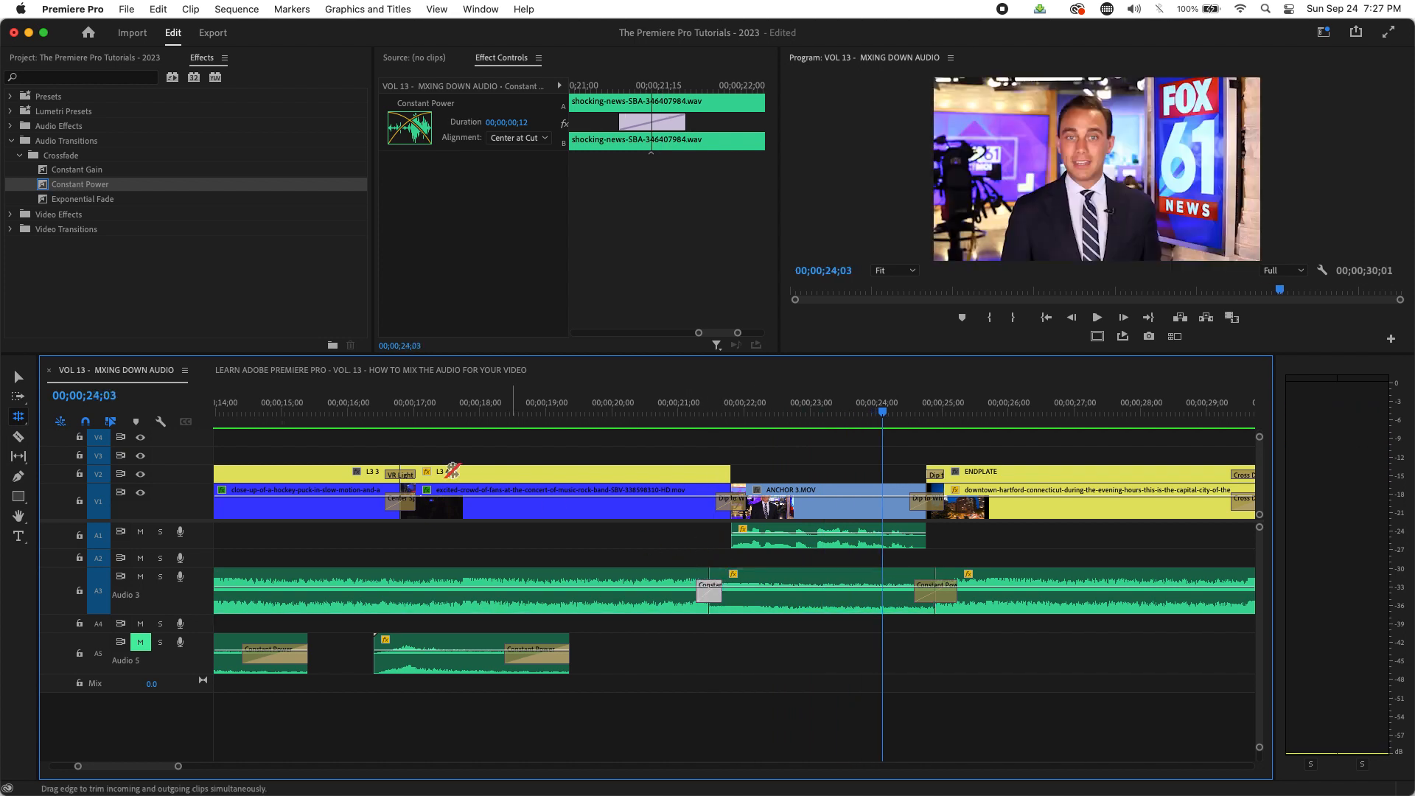
left_click(533, 419)
key("space")
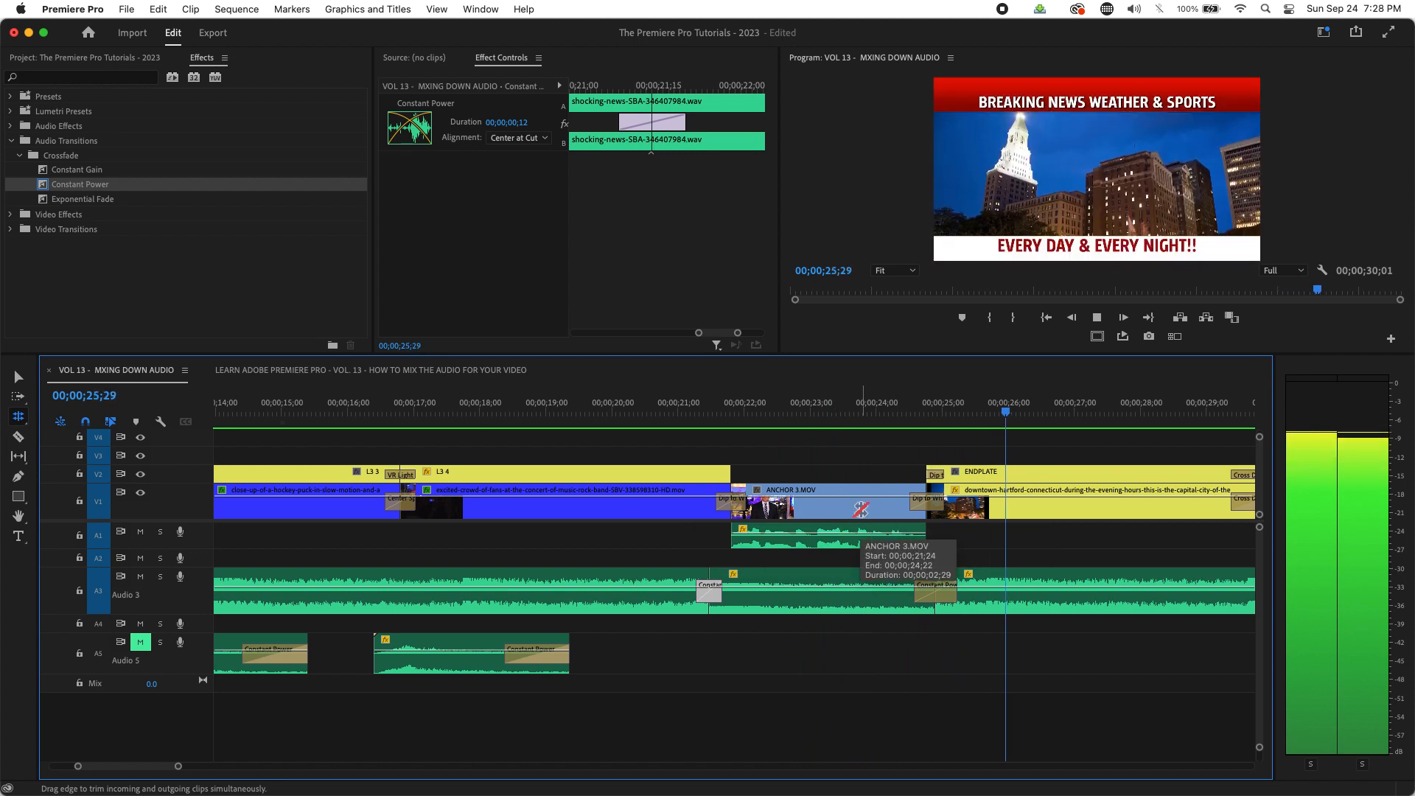
key("space")
- Show the whole sequence and play the music from about 4 seconds into the L3 2 weather clip
key("backslash")
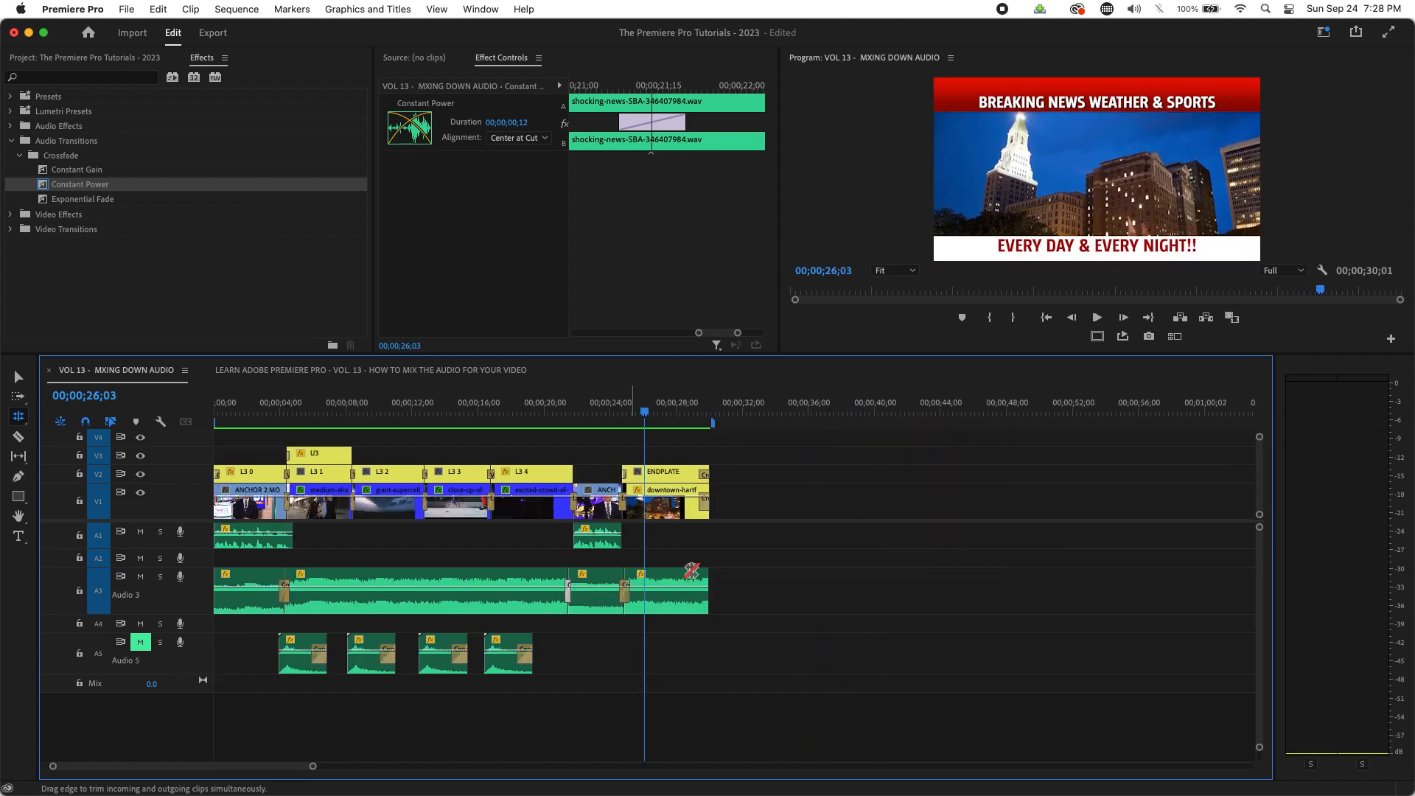
left_click(278, 415)
key("space")
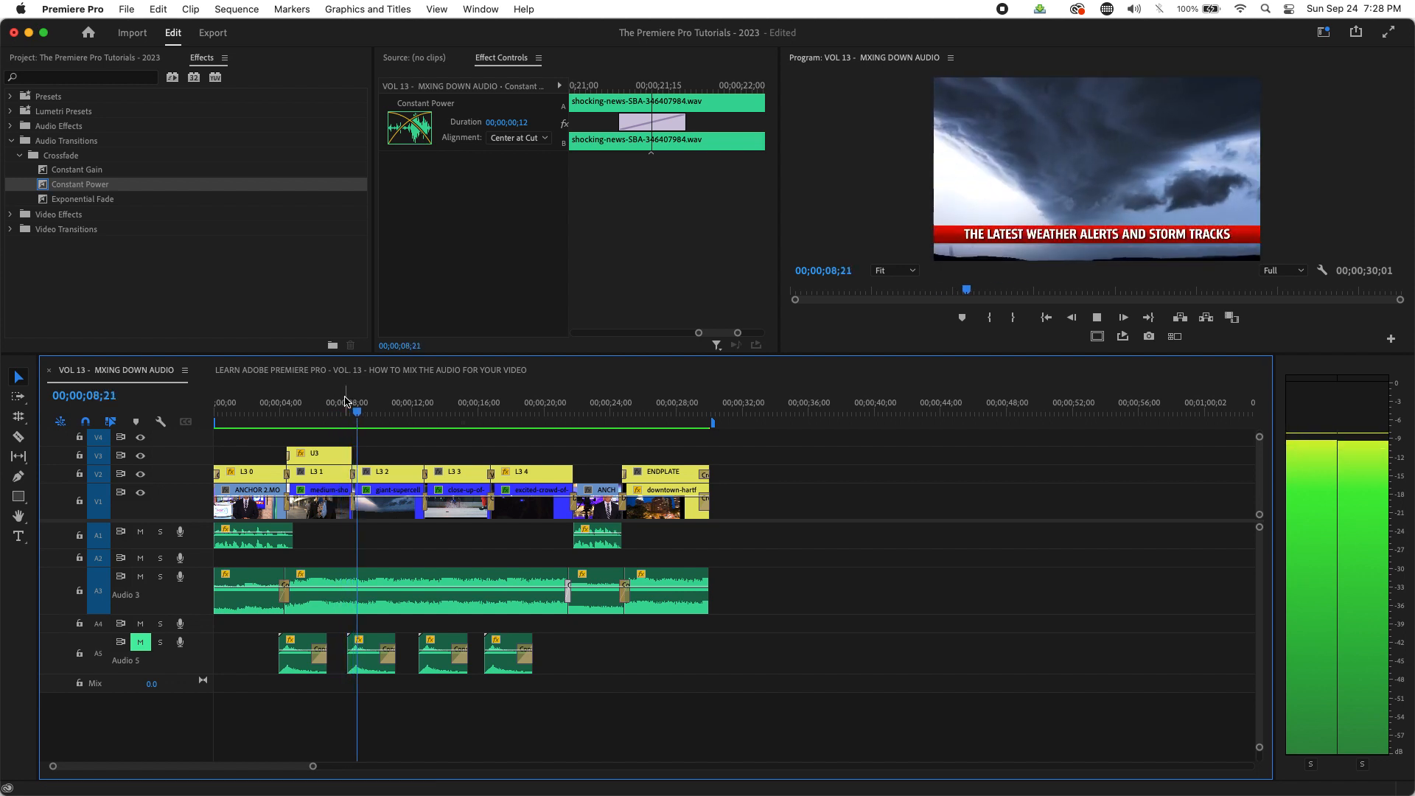
key("space")
- Unmute the A5 wipe effects track and return the playhead to the start of the sequence
left_click_drag(357, 404, 442, 424)
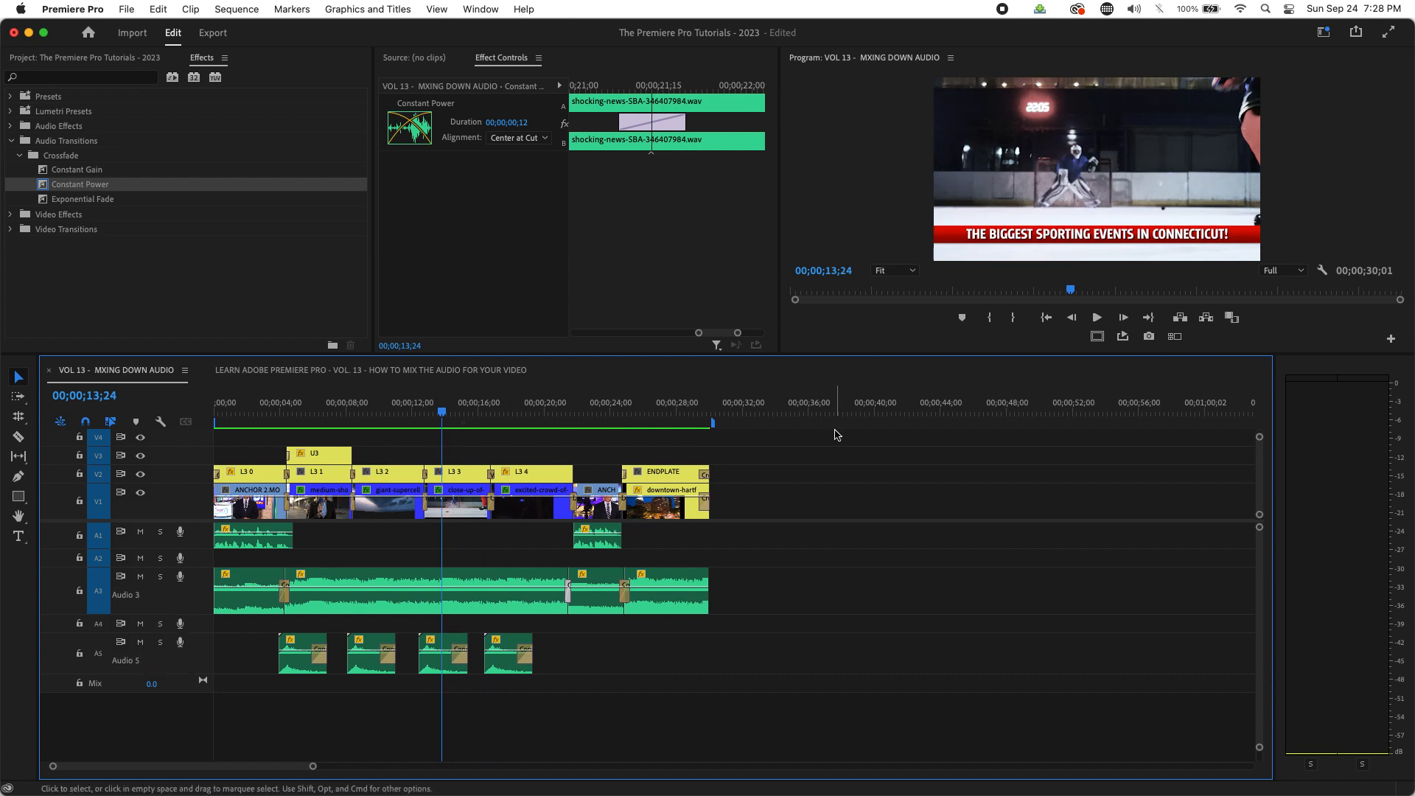
left_click_drag(445, 410, 3, 403)
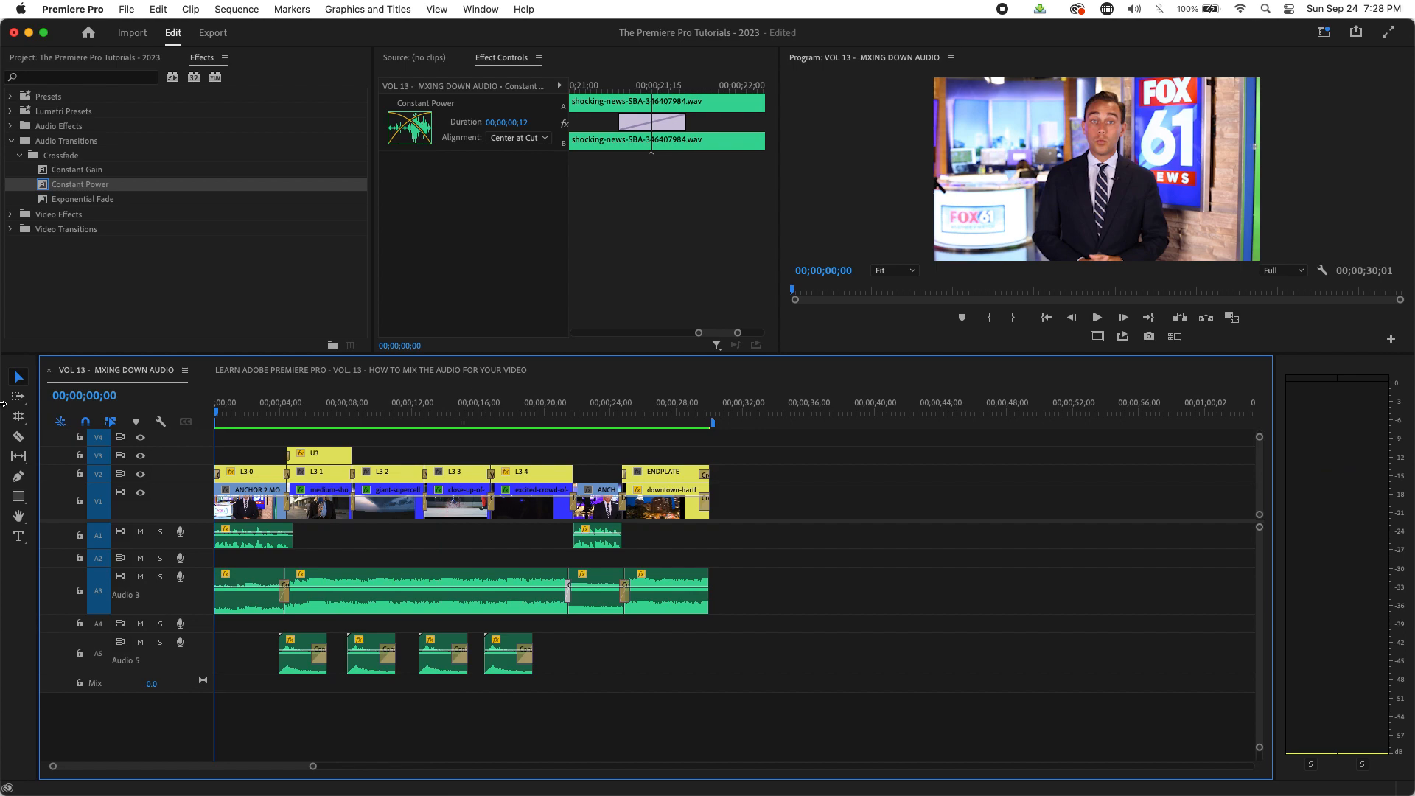